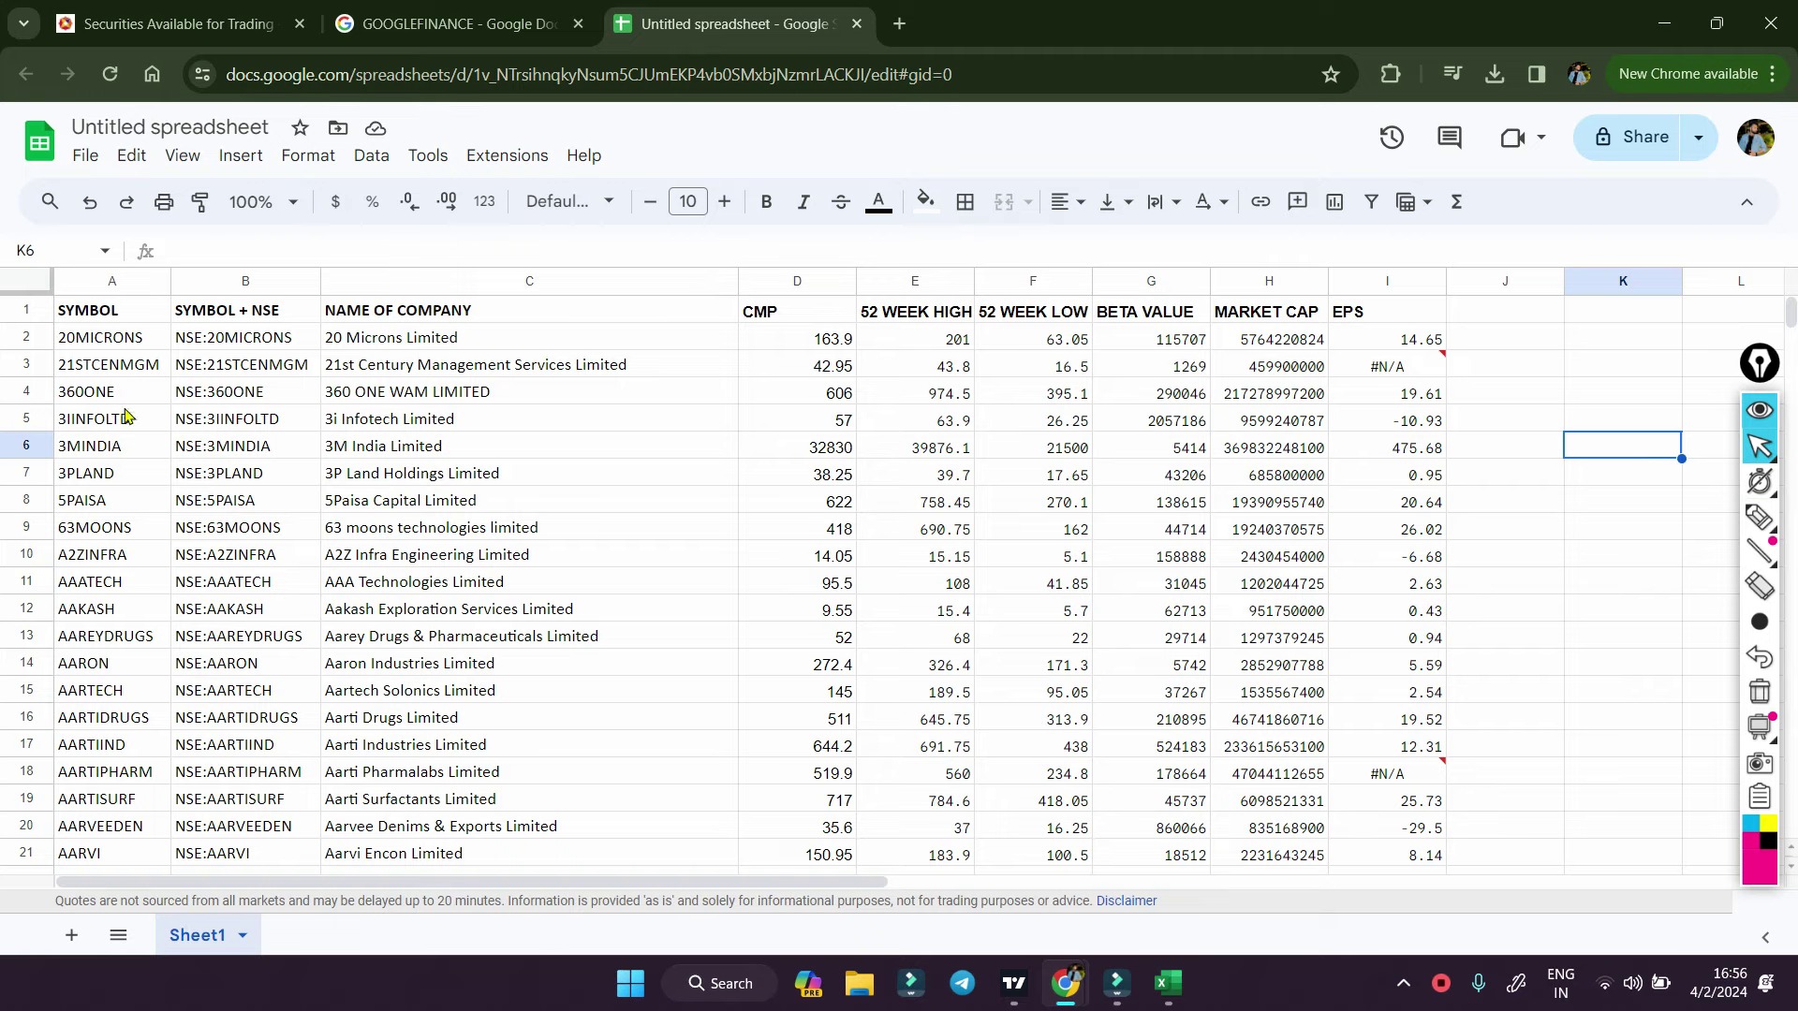
- Select the SYMBOL column and scroll through the finished stock table
{"action": "left_click", "coordinate": [103, 281]}
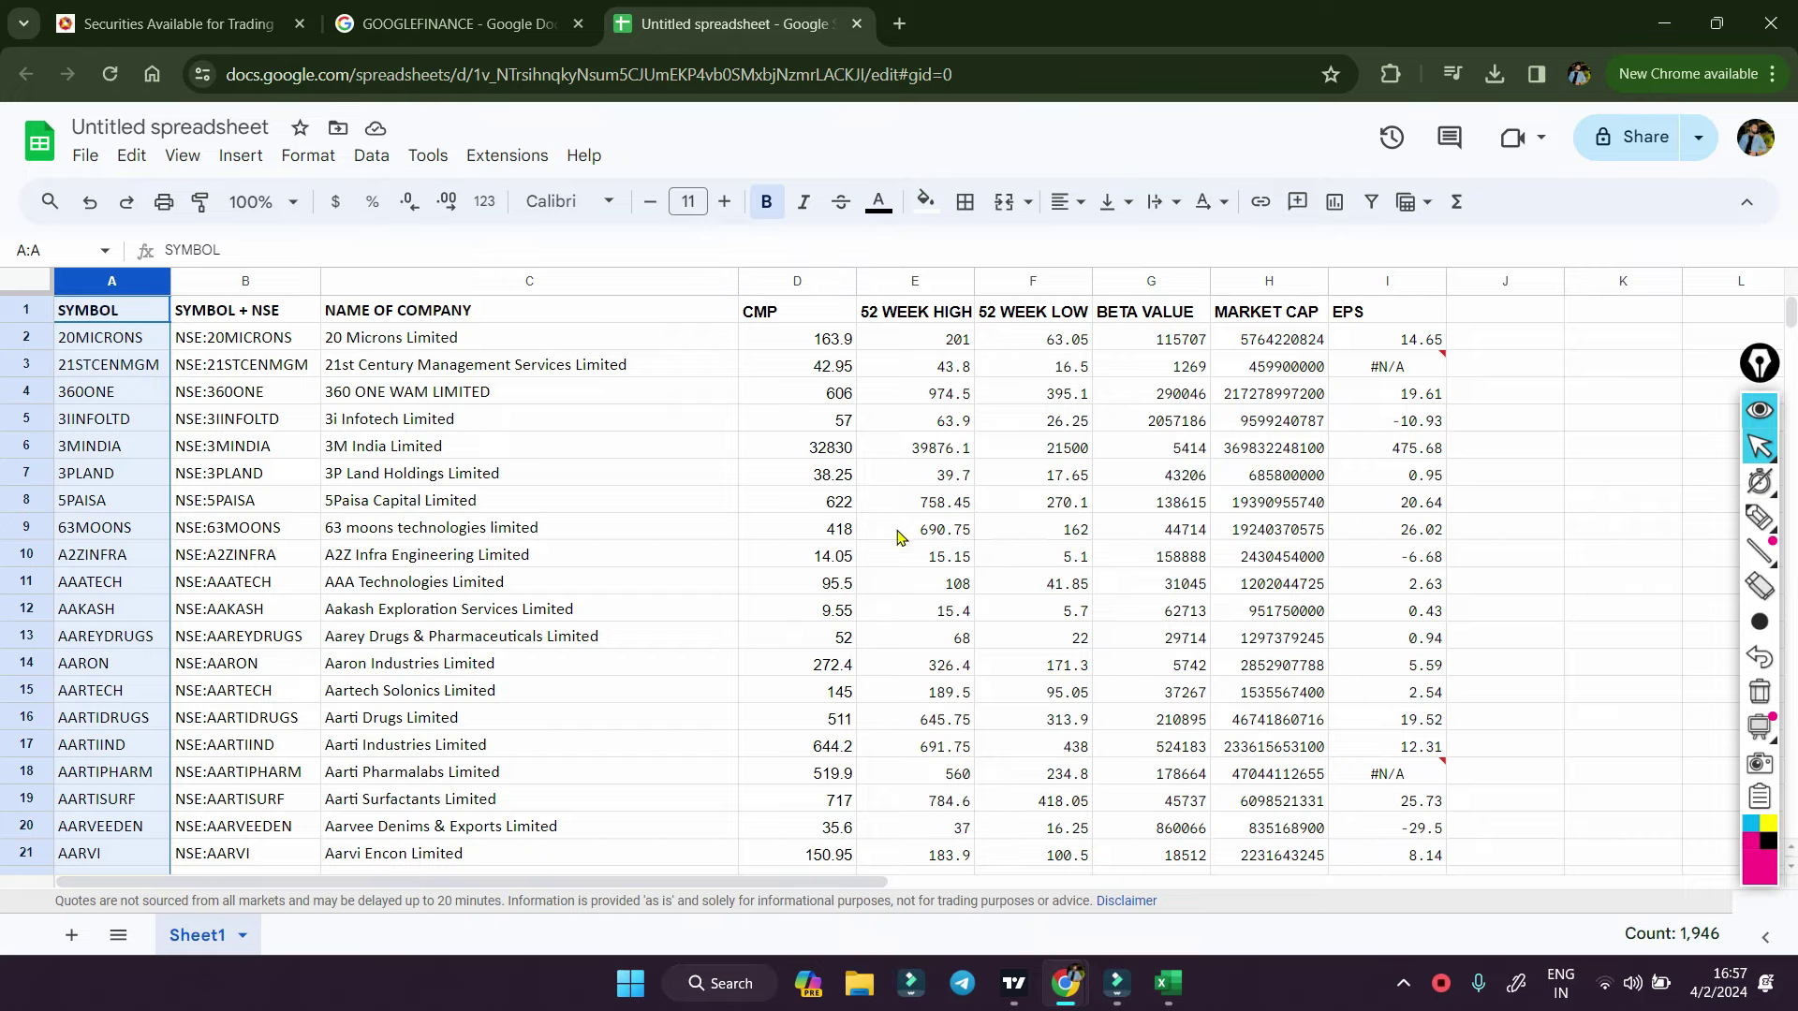
{"action": "scroll", "coordinate": [897, 529], "scroll_direction": "down", "scroll_amount": 1}
{"action": "scroll", "coordinate": [843, 543], "scroll_direction": "down", "scroll_amount": 15}
{"action": "scroll", "coordinate": [789, 558], "scroll_direction": "down", "scroll_amount": 20}
{"action": "scroll", "coordinate": [789, 558], "scroll_direction": "up", "scroll_amount": 20}
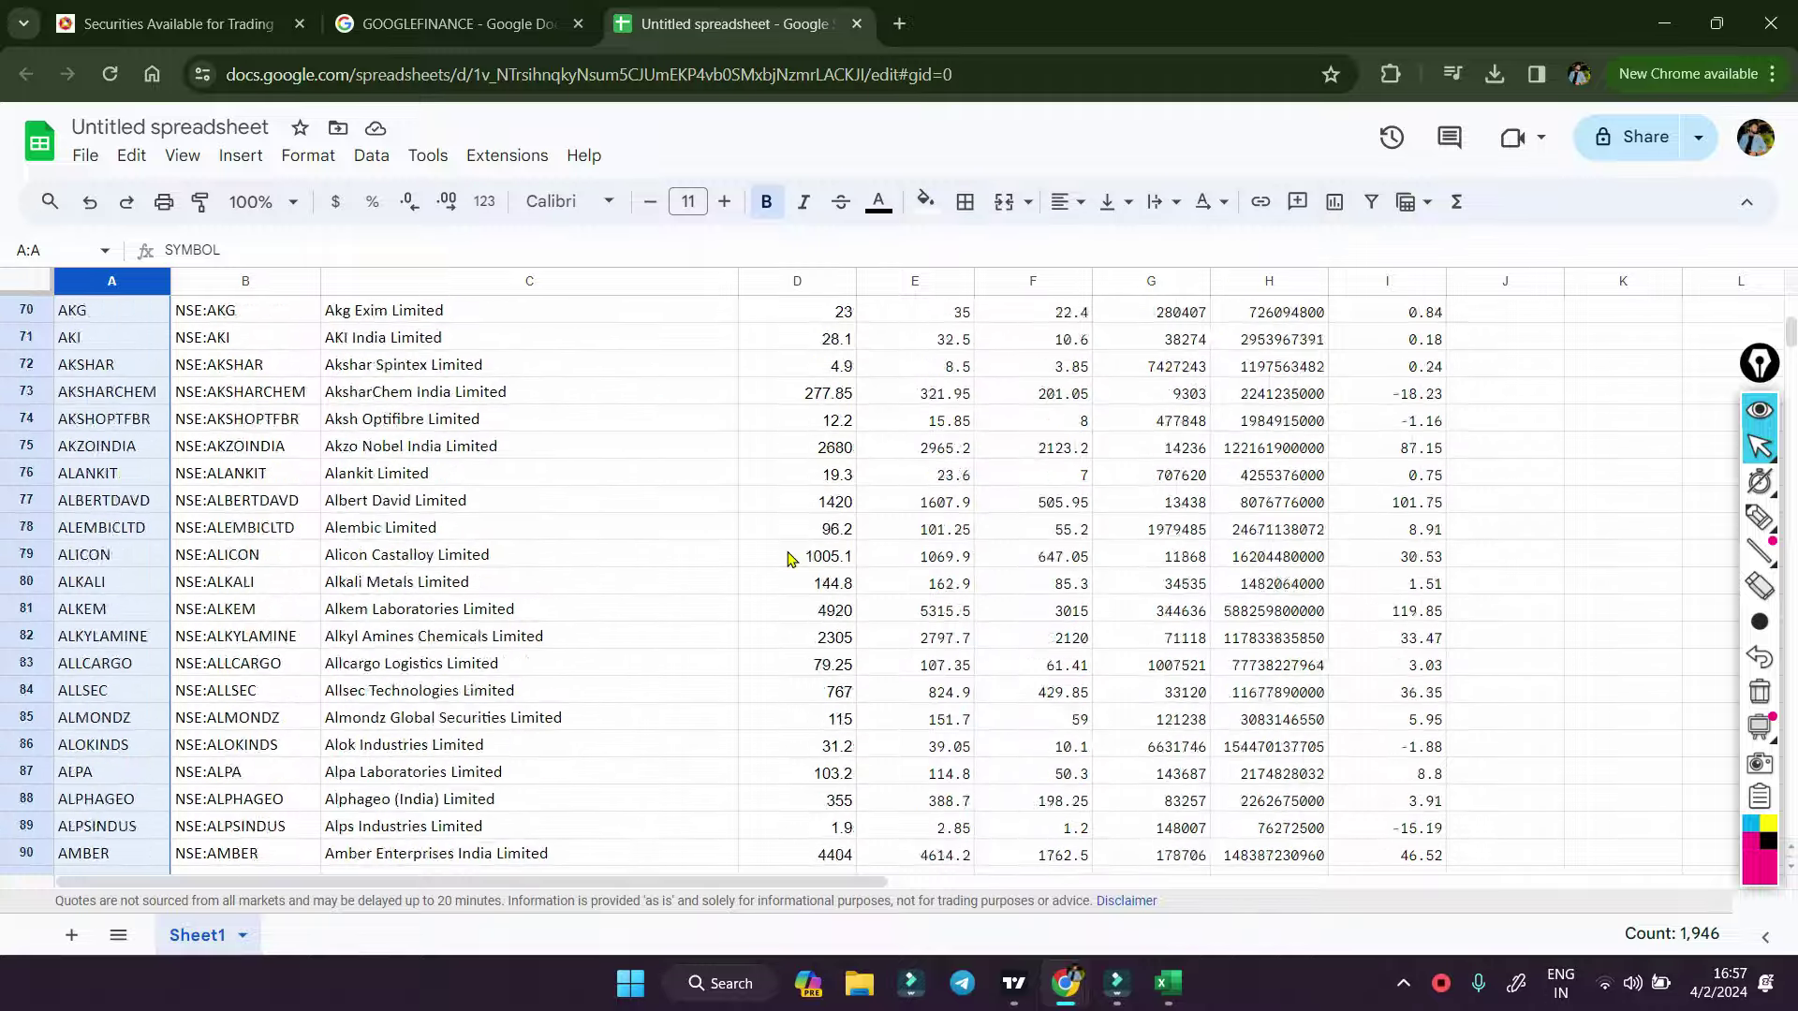
{"action": "scroll", "coordinate": [789, 559], "scroll_direction": "up", "scroll_amount": 13}
{"action": "scroll", "coordinate": [790, 558], "scroll_direction": "up", "scroll_amount": 7}
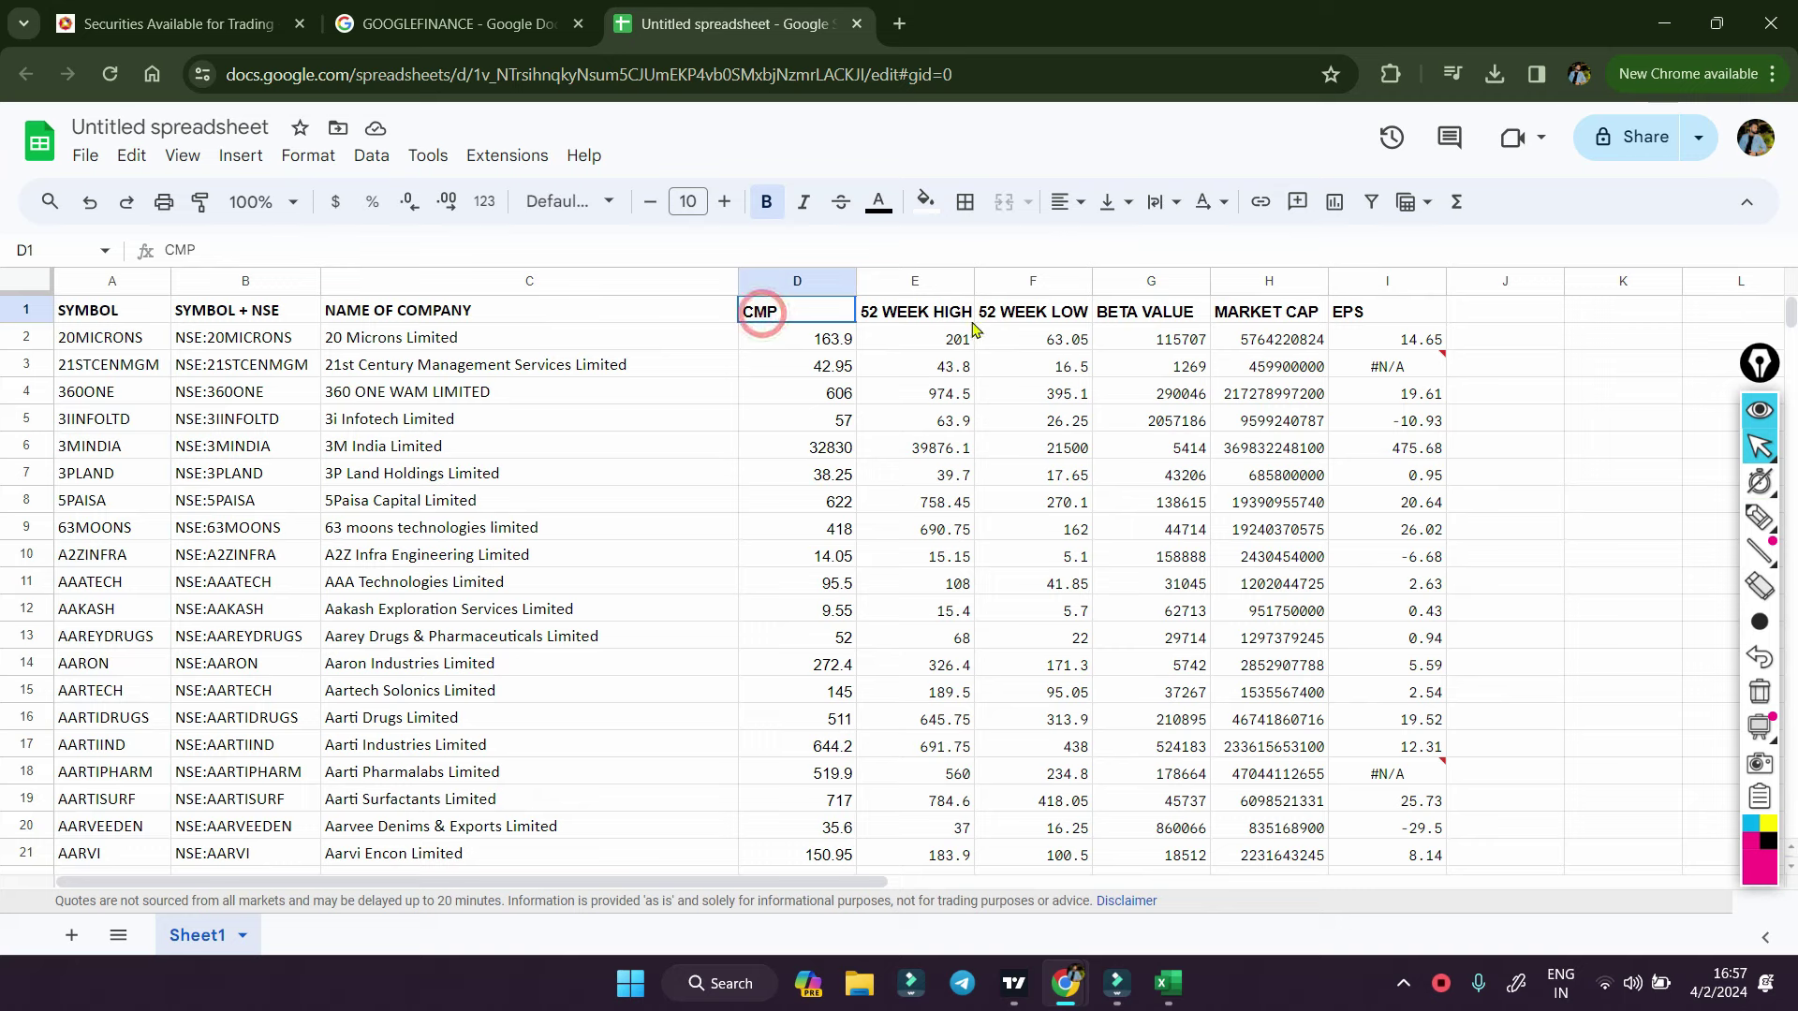
- Select the CMP-to-EPS headers D1:I1, inspect G6's formula, then view the GOOGLEFINANCE help page
{"action": "left_click_drag", "start_coordinate": [761, 312], "coordinate": [1348, 312]}
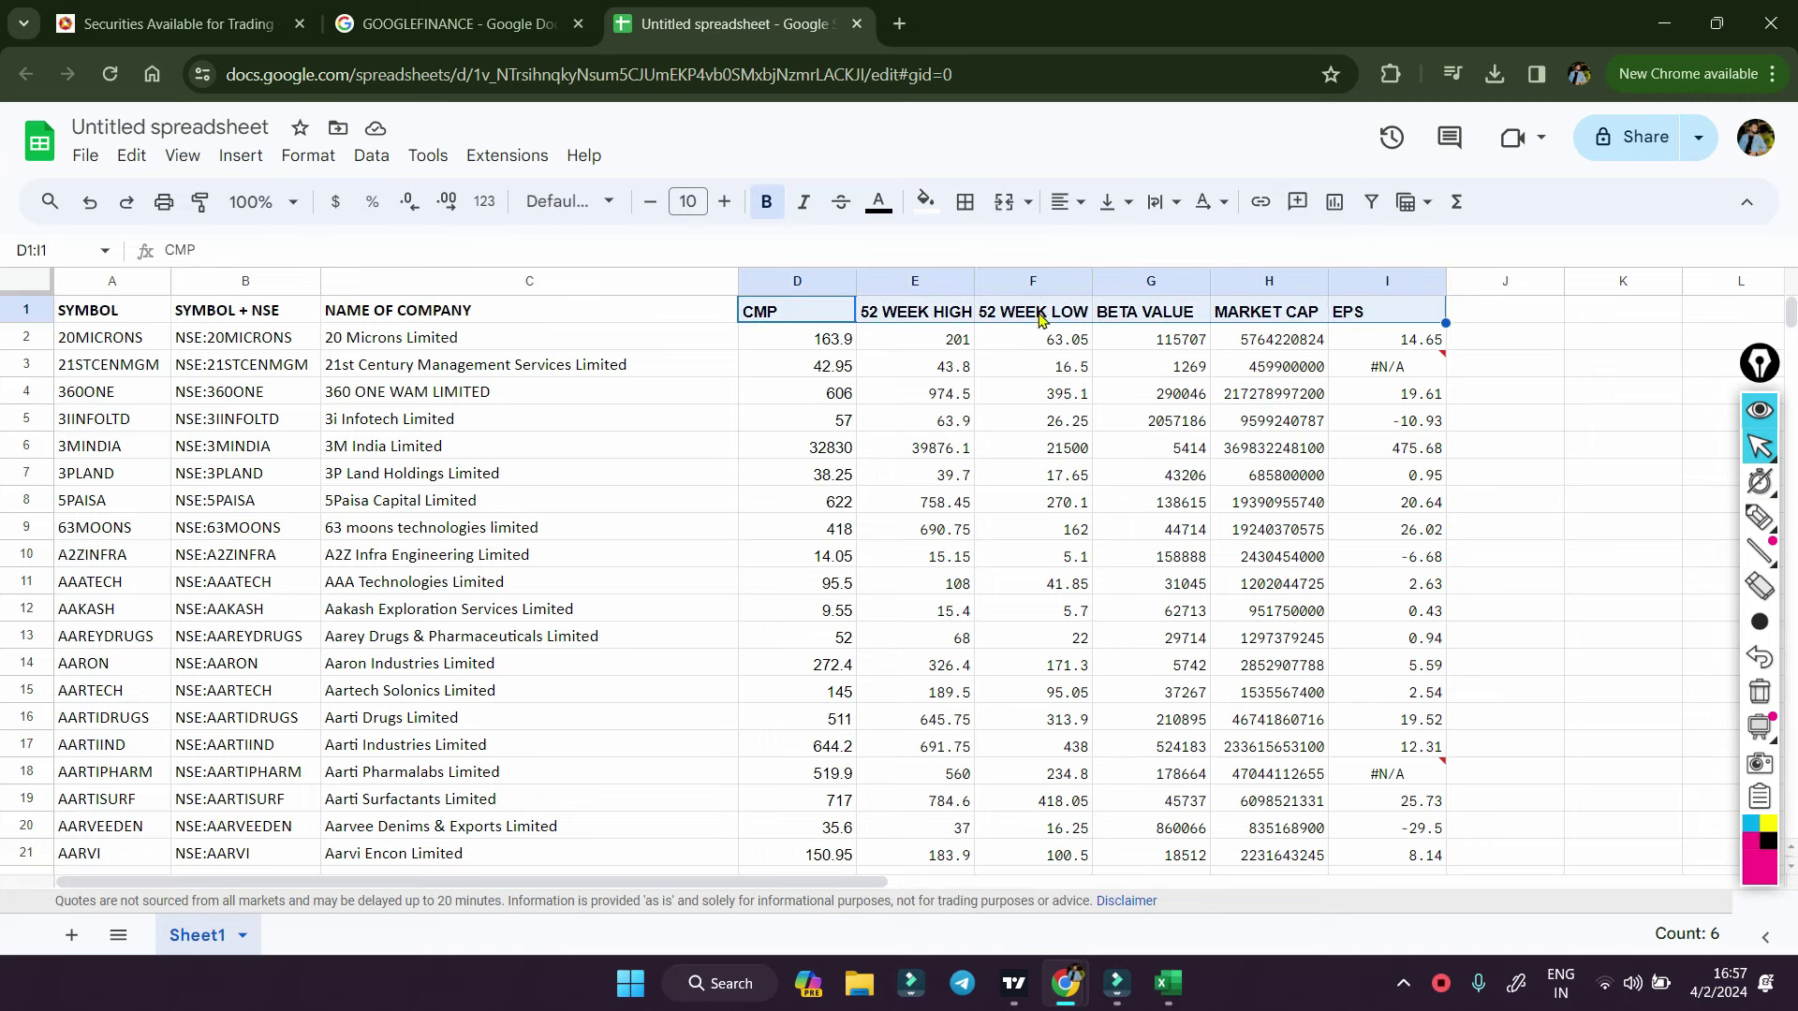
{"action": "left_click", "coordinate": [1198, 447]}
{"action": "left_click", "coordinate": [459, 24]}
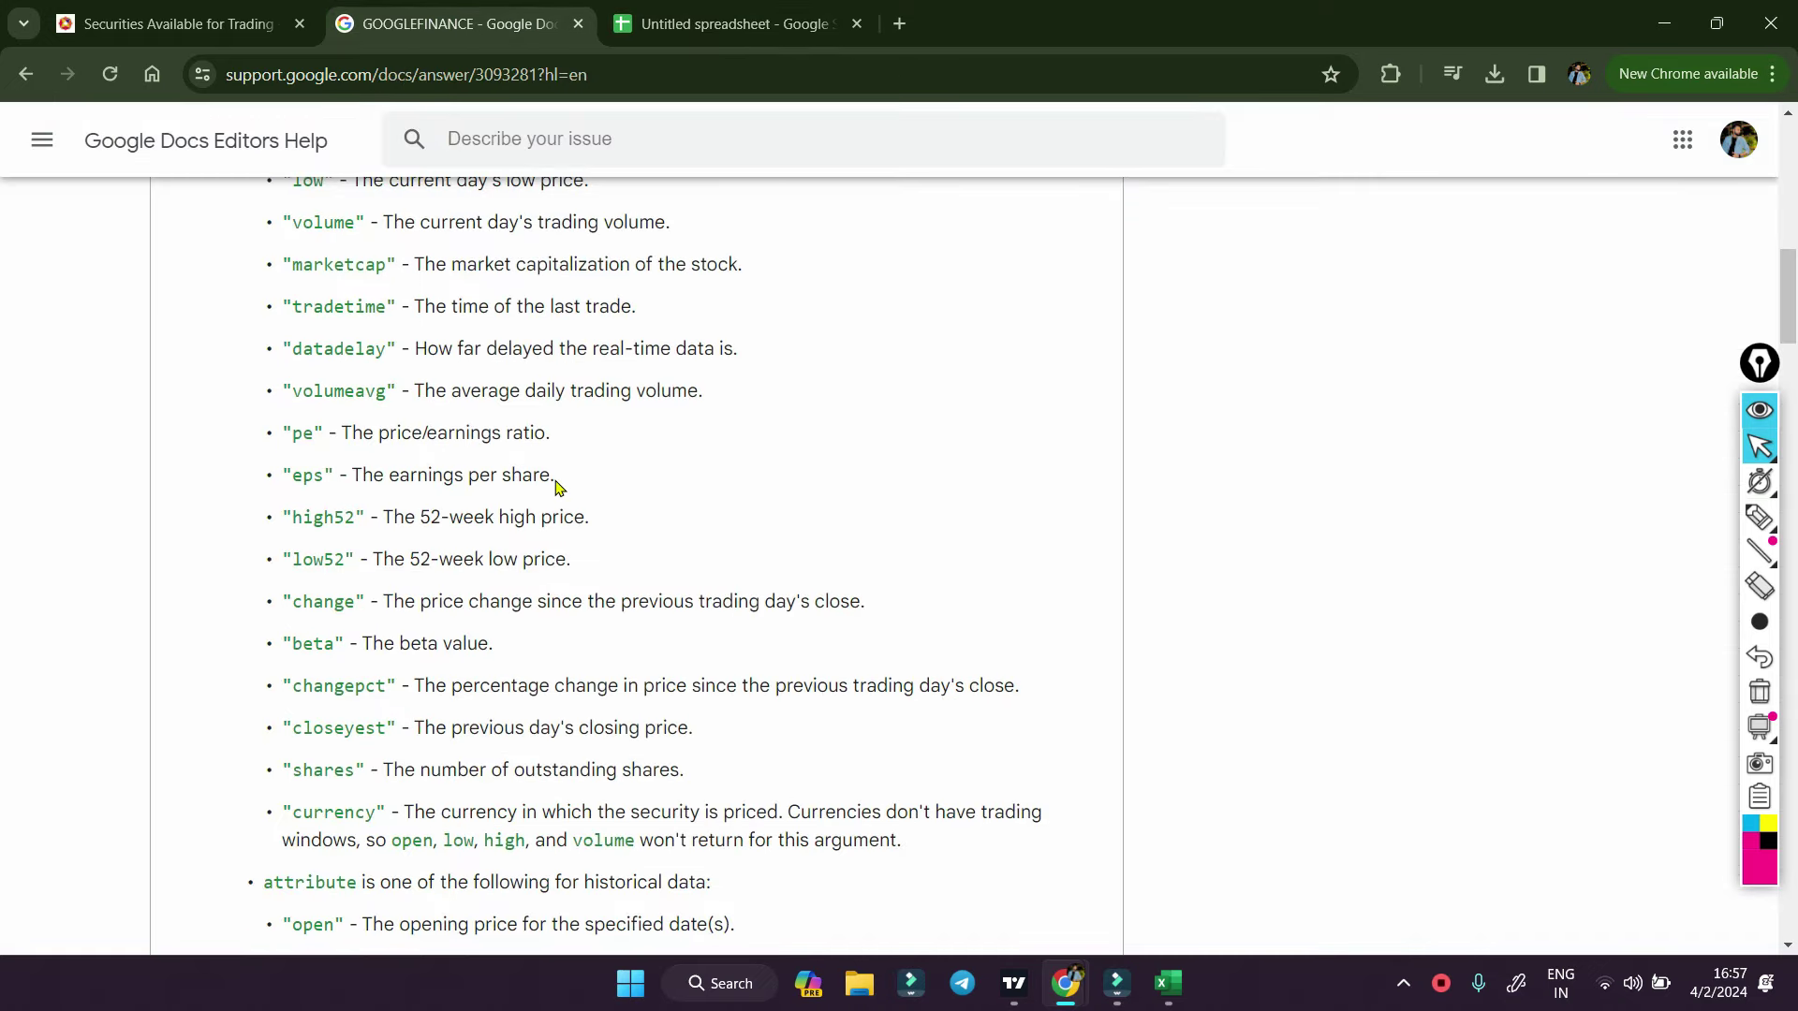
- Read through the GOOGLEFINANCE attributes (eps, high52, low52, beta), then move to NSE India's market data
{"action": "scroll", "coordinate": [556, 486], "scroll_direction": "up", "scroll_amount": 4}
{"action": "scroll", "coordinate": [309, 449], "scroll_direction": "down", "scroll_amount": 2}
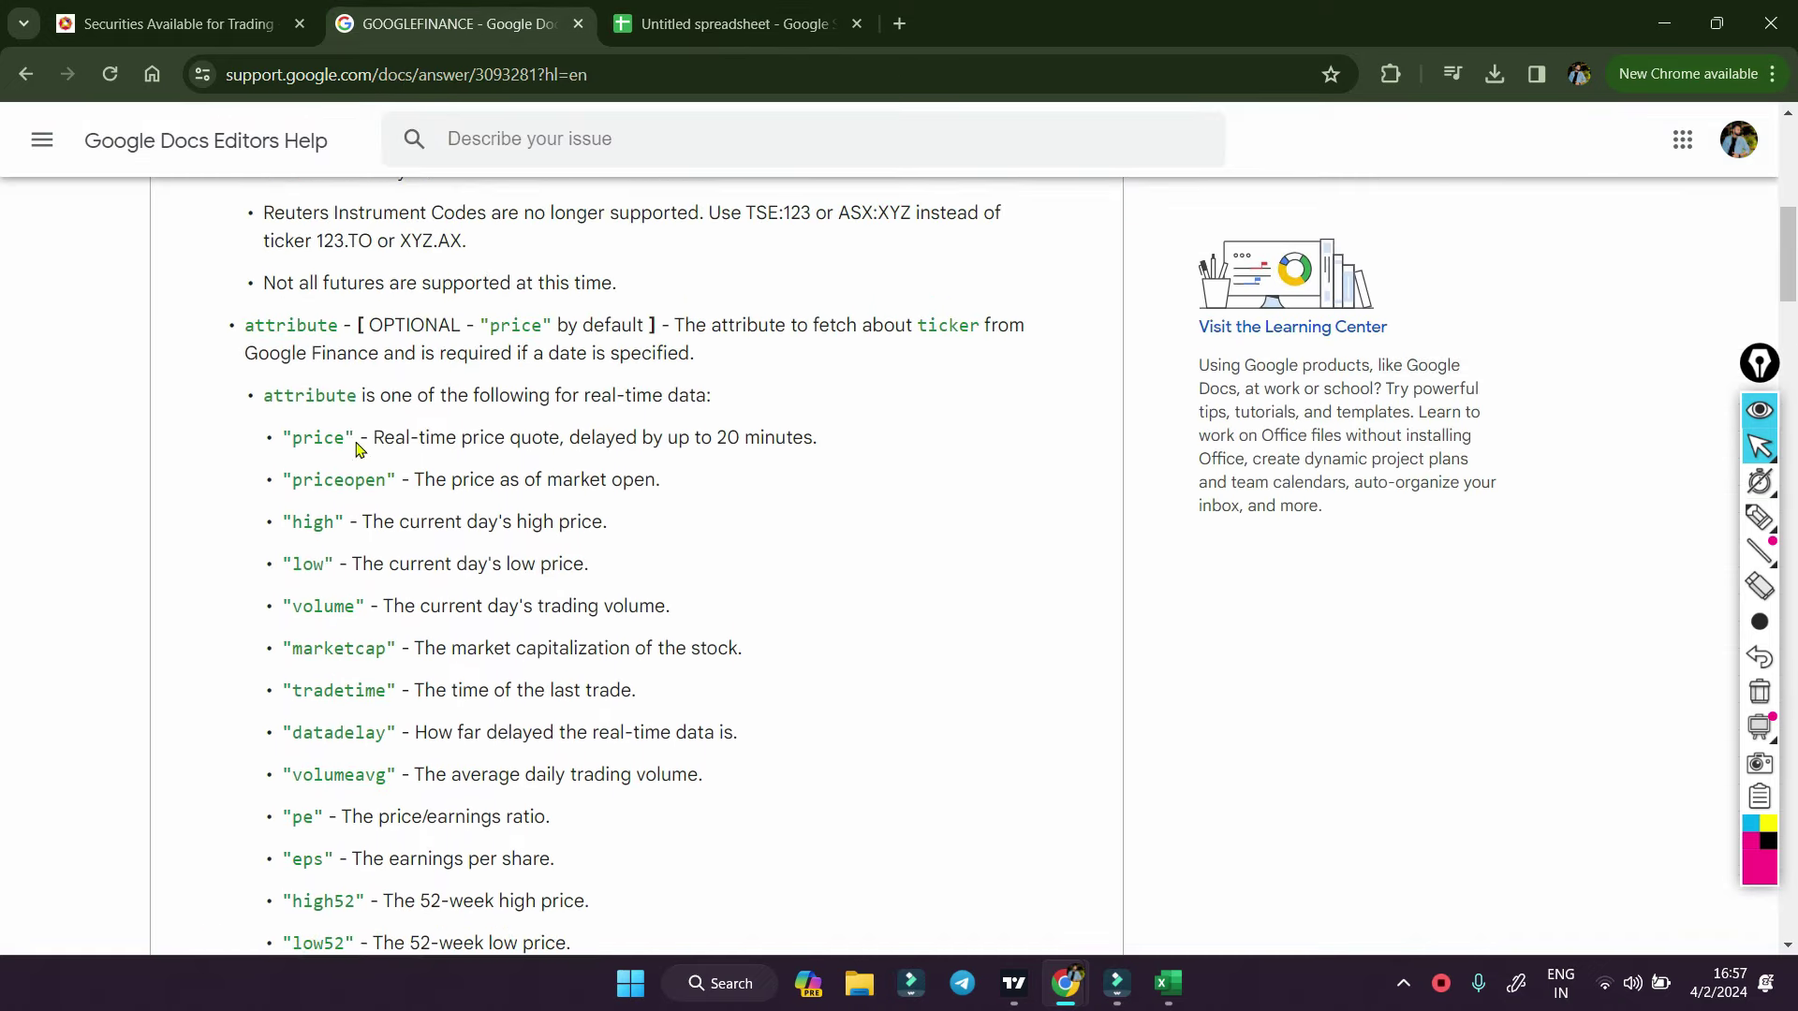
{"action": "scroll", "coordinate": [281, 476], "scroll_direction": "down", "scroll_amount": 1}
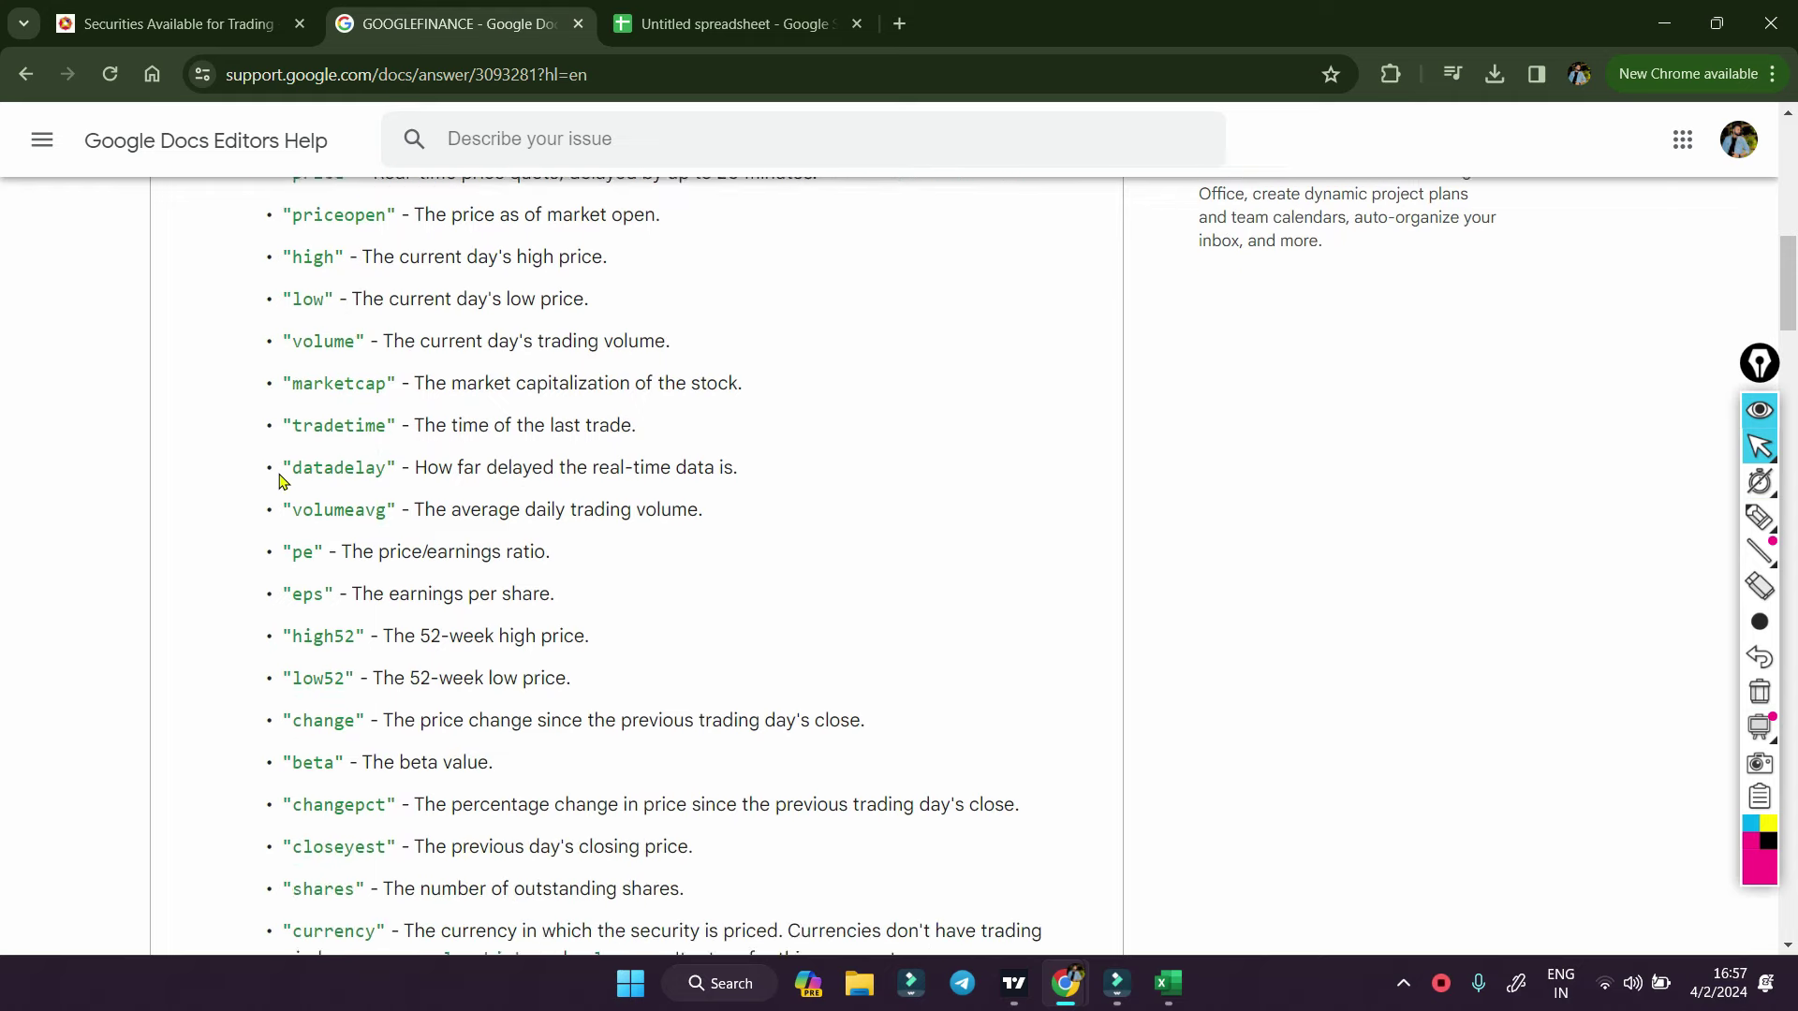
{"action": "scroll", "coordinate": [281, 476], "scroll_direction": "down", "scroll_amount": 1}
{"action": "scroll", "coordinate": [280, 476], "scroll_direction": "down", "scroll_amount": 2}
{"action": "scroll", "coordinate": [281, 475], "scroll_direction": "down", "scroll_amount": 1}
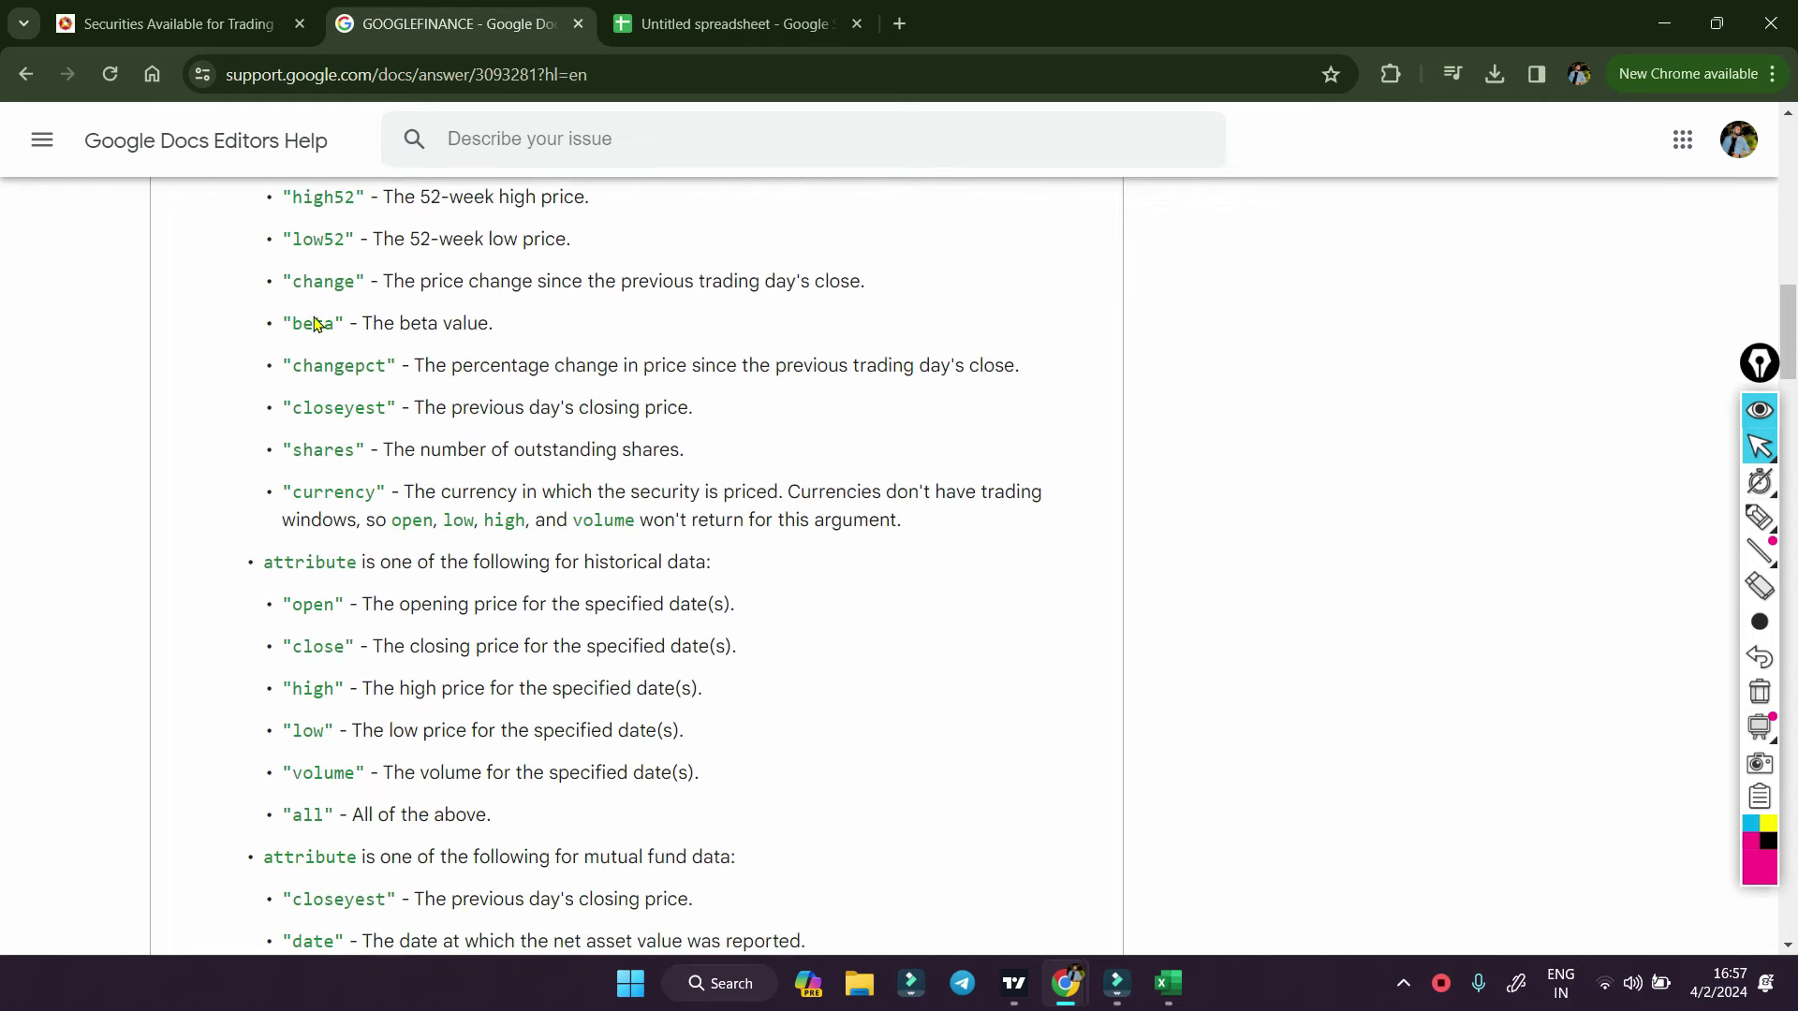
{"action": "scroll", "coordinate": [341, 609], "scroll_direction": "down", "scroll_amount": 3}
{"action": "scroll", "coordinate": [343, 612], "scroll_direction": "down", "scroll_amount": 3}
{"action": "scroll", "coordinate": [343, 615], "scroll_direction": "down", "scroll_amount": 1}
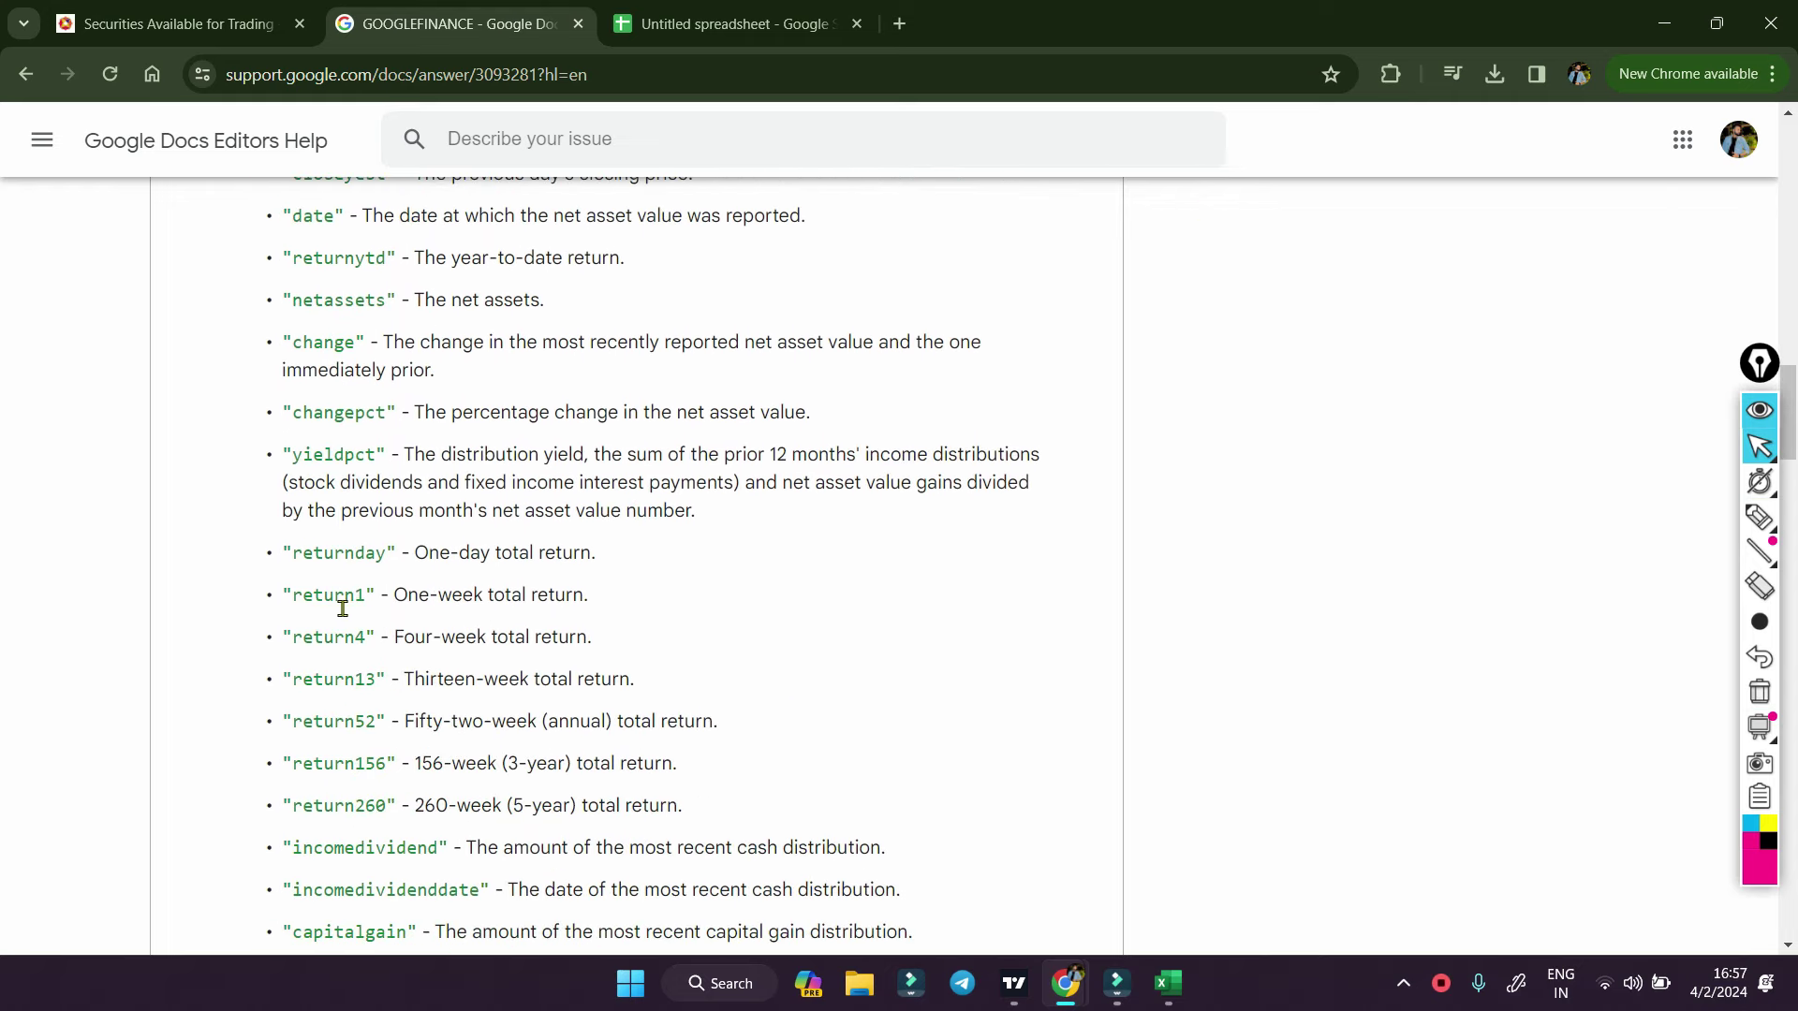
{"action": "scroll", "coordinate": [347, 599], "scroll_direction": "down", "scroll_amount": 4}
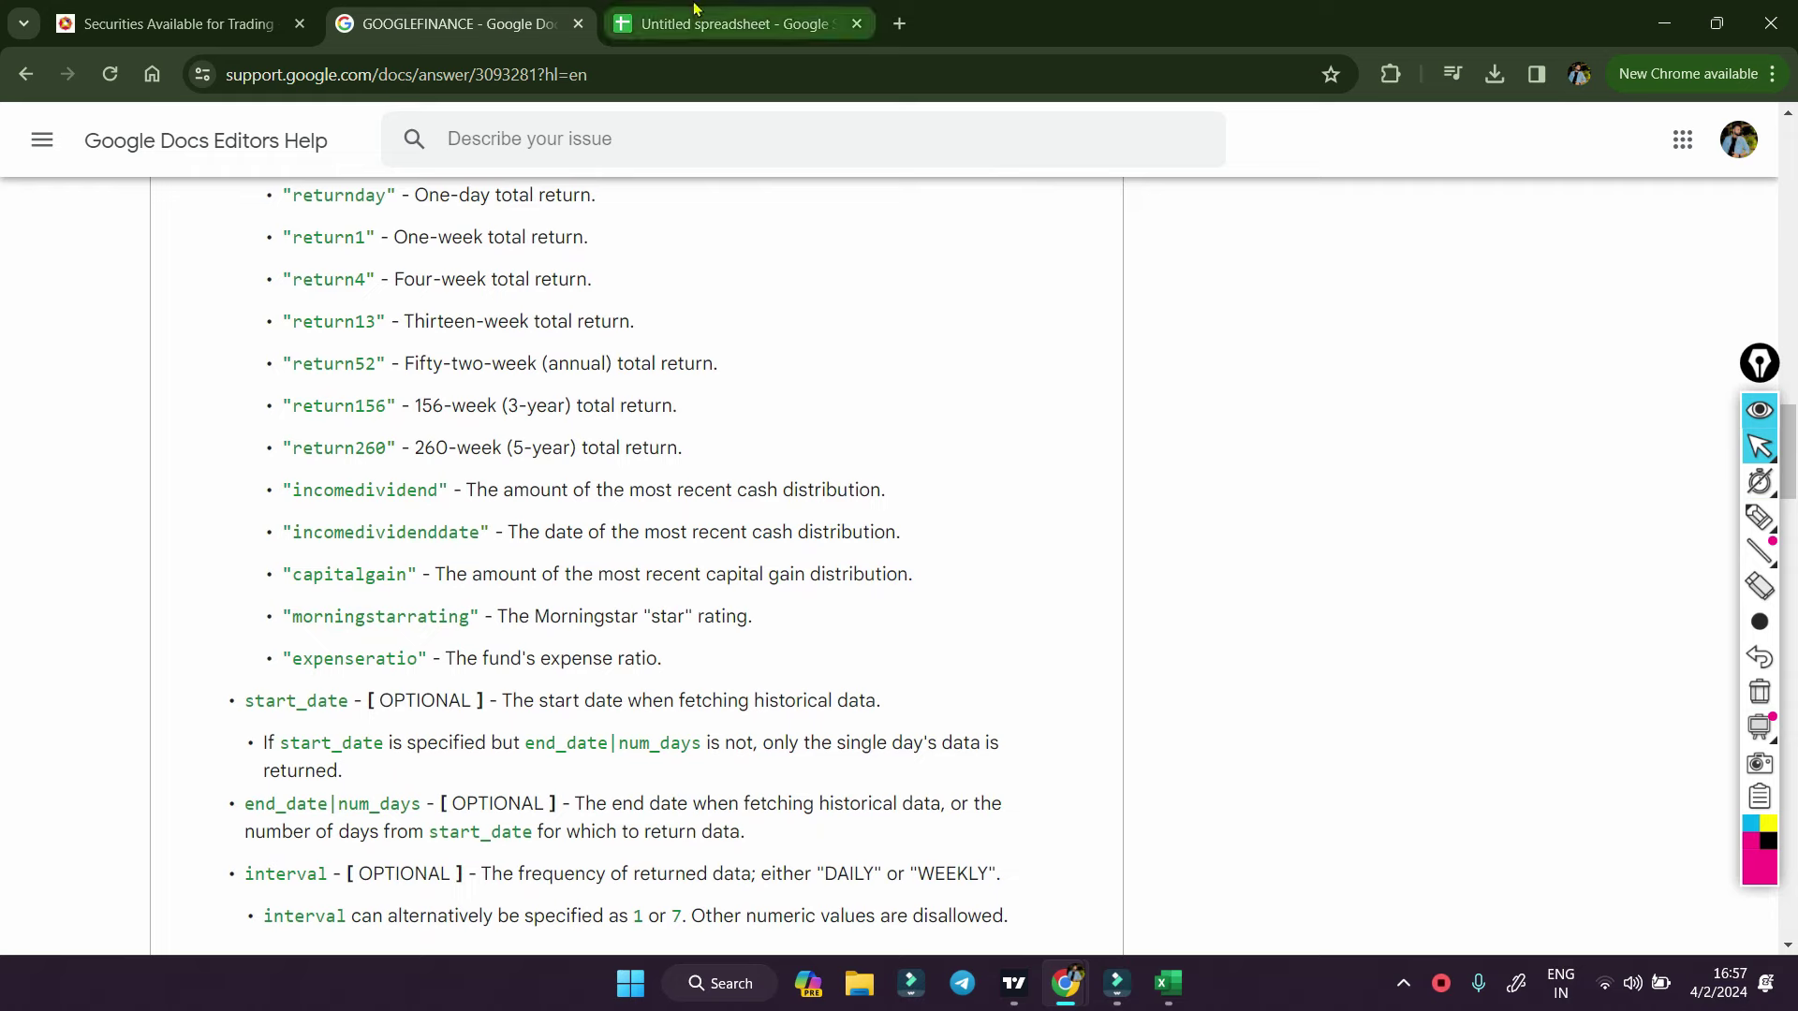
{"action": "left_click", "coordinate": [721, 23]}
{"action": "left_click", "coordinate": [1503, 501]}
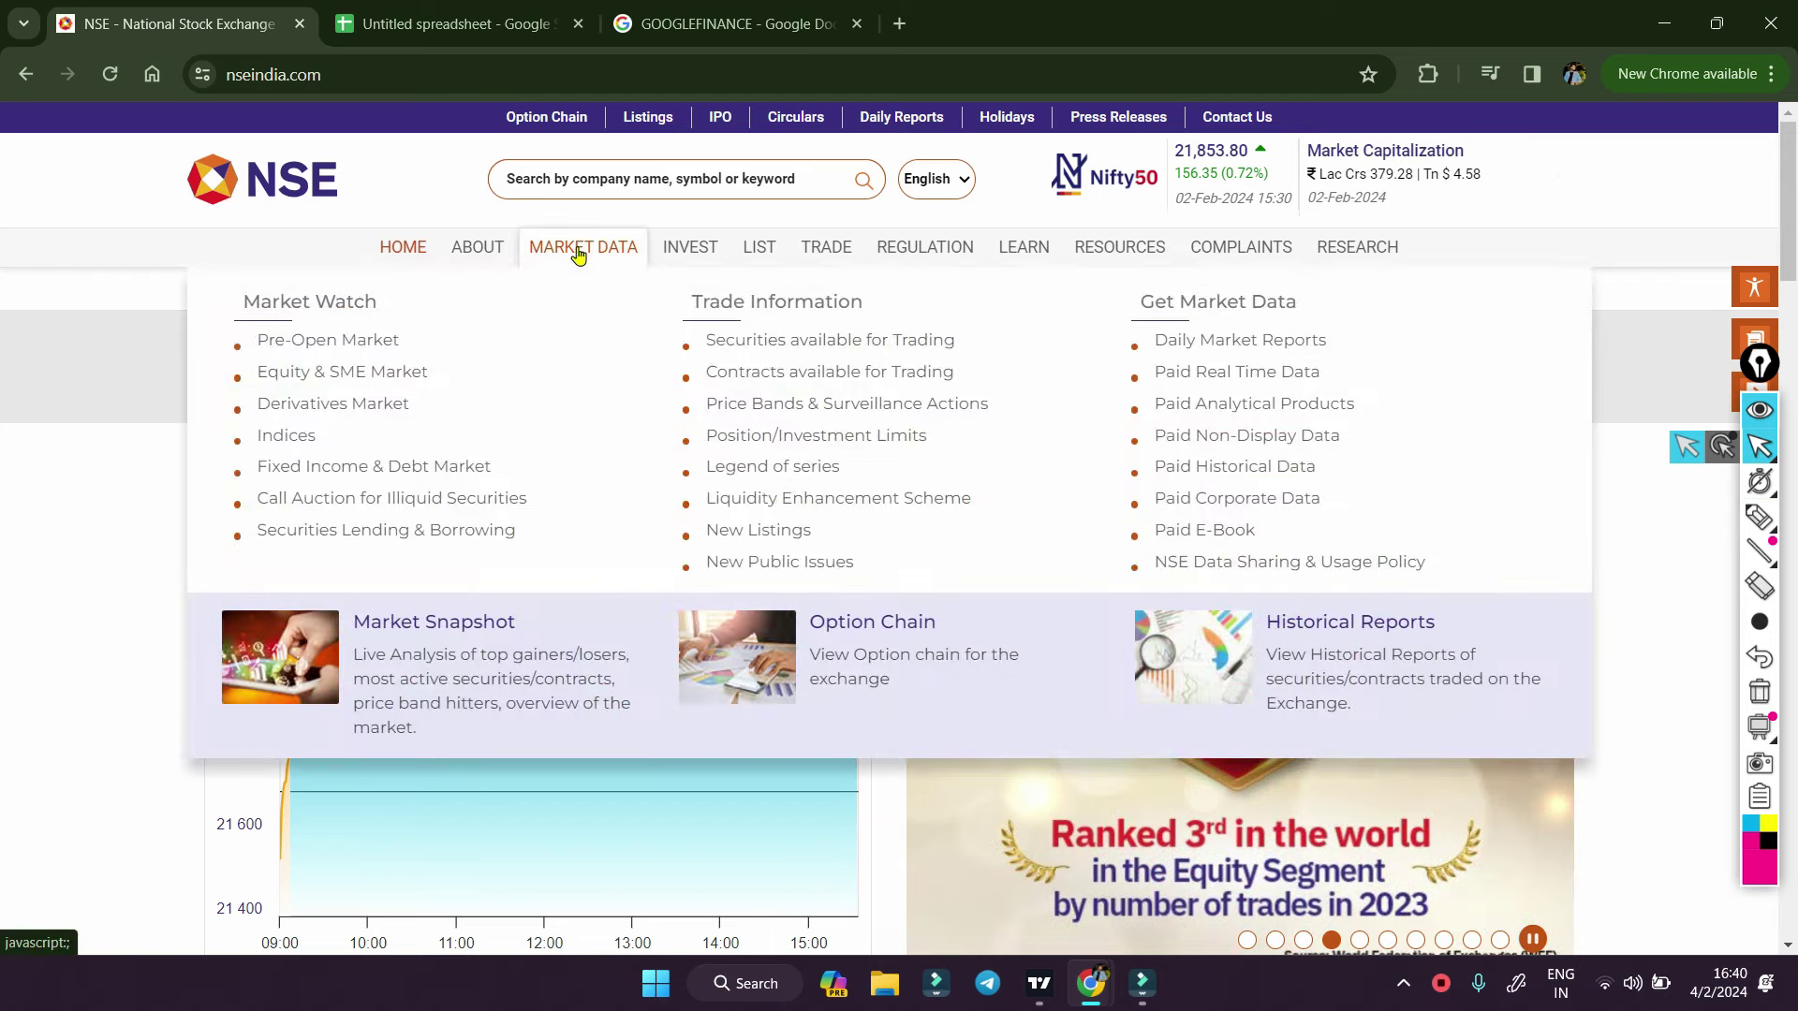
{"action": "mouse_move", "coordinate": [583, 247]}
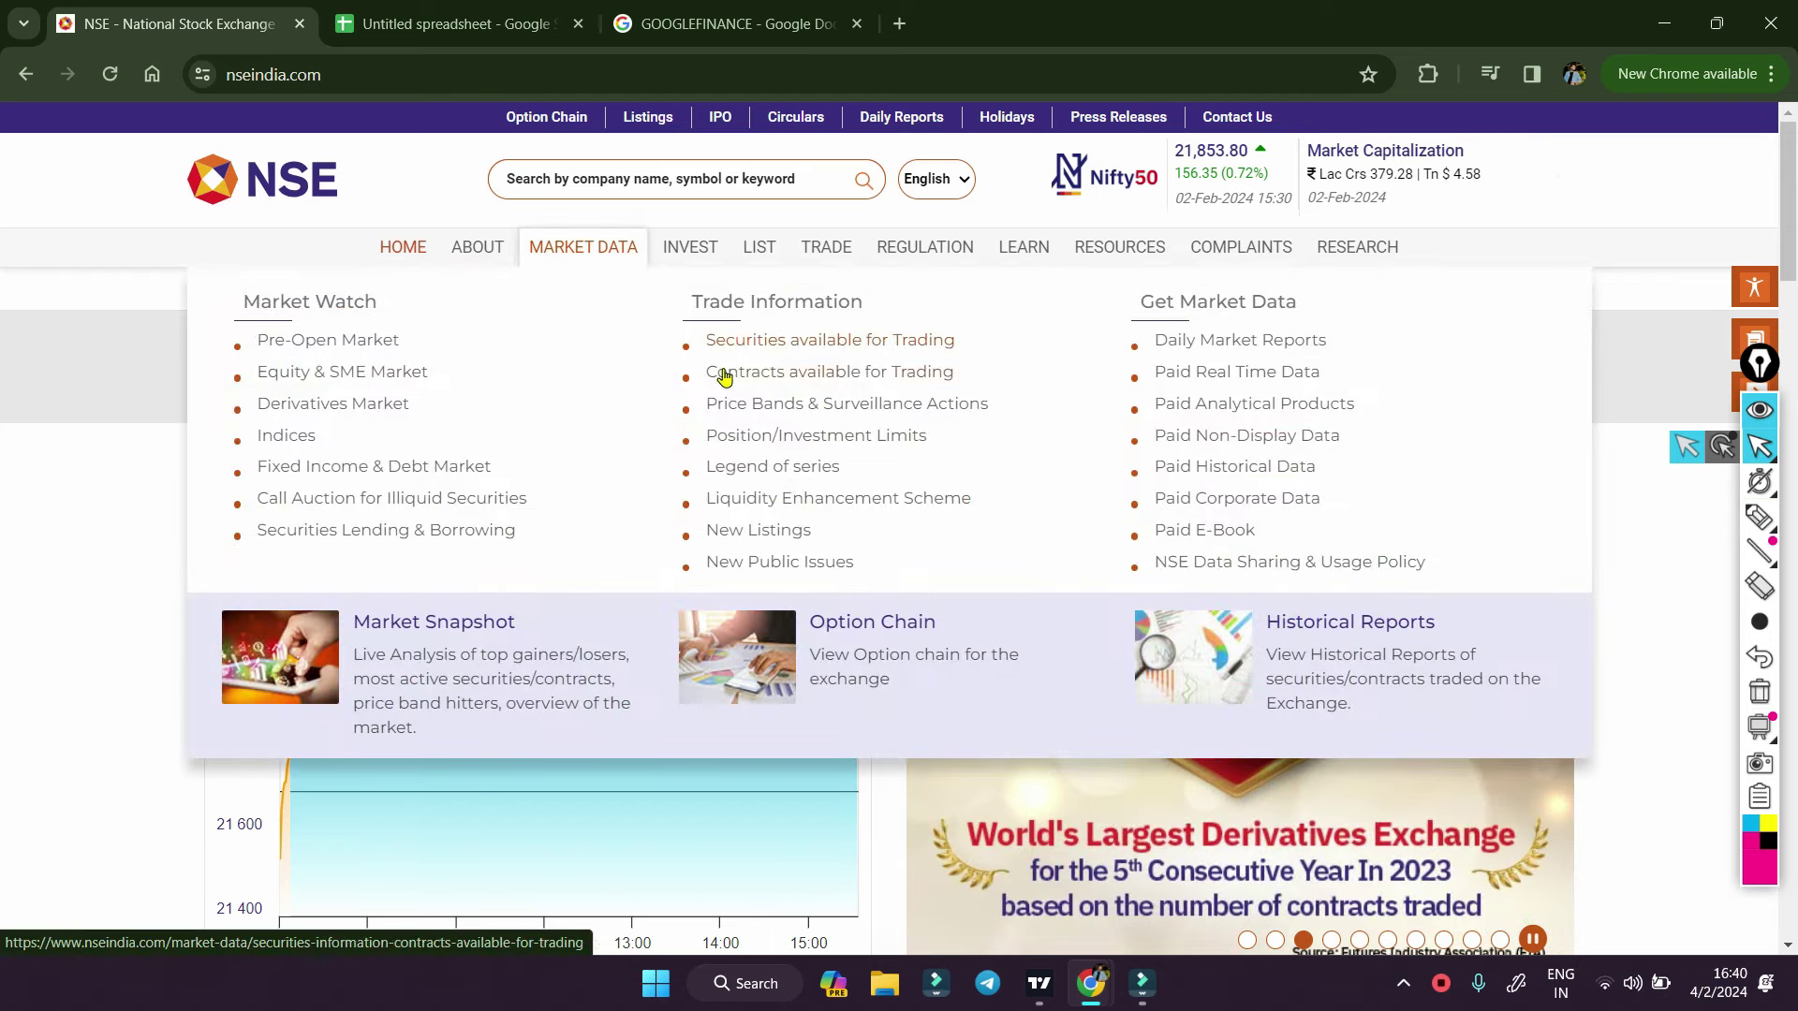
- From NSE's Securities available for Trading page, download the Equity segment EQUITY_L.csv and open it in Excel
{"action": "left_click", "coordinate": [824, 354]}
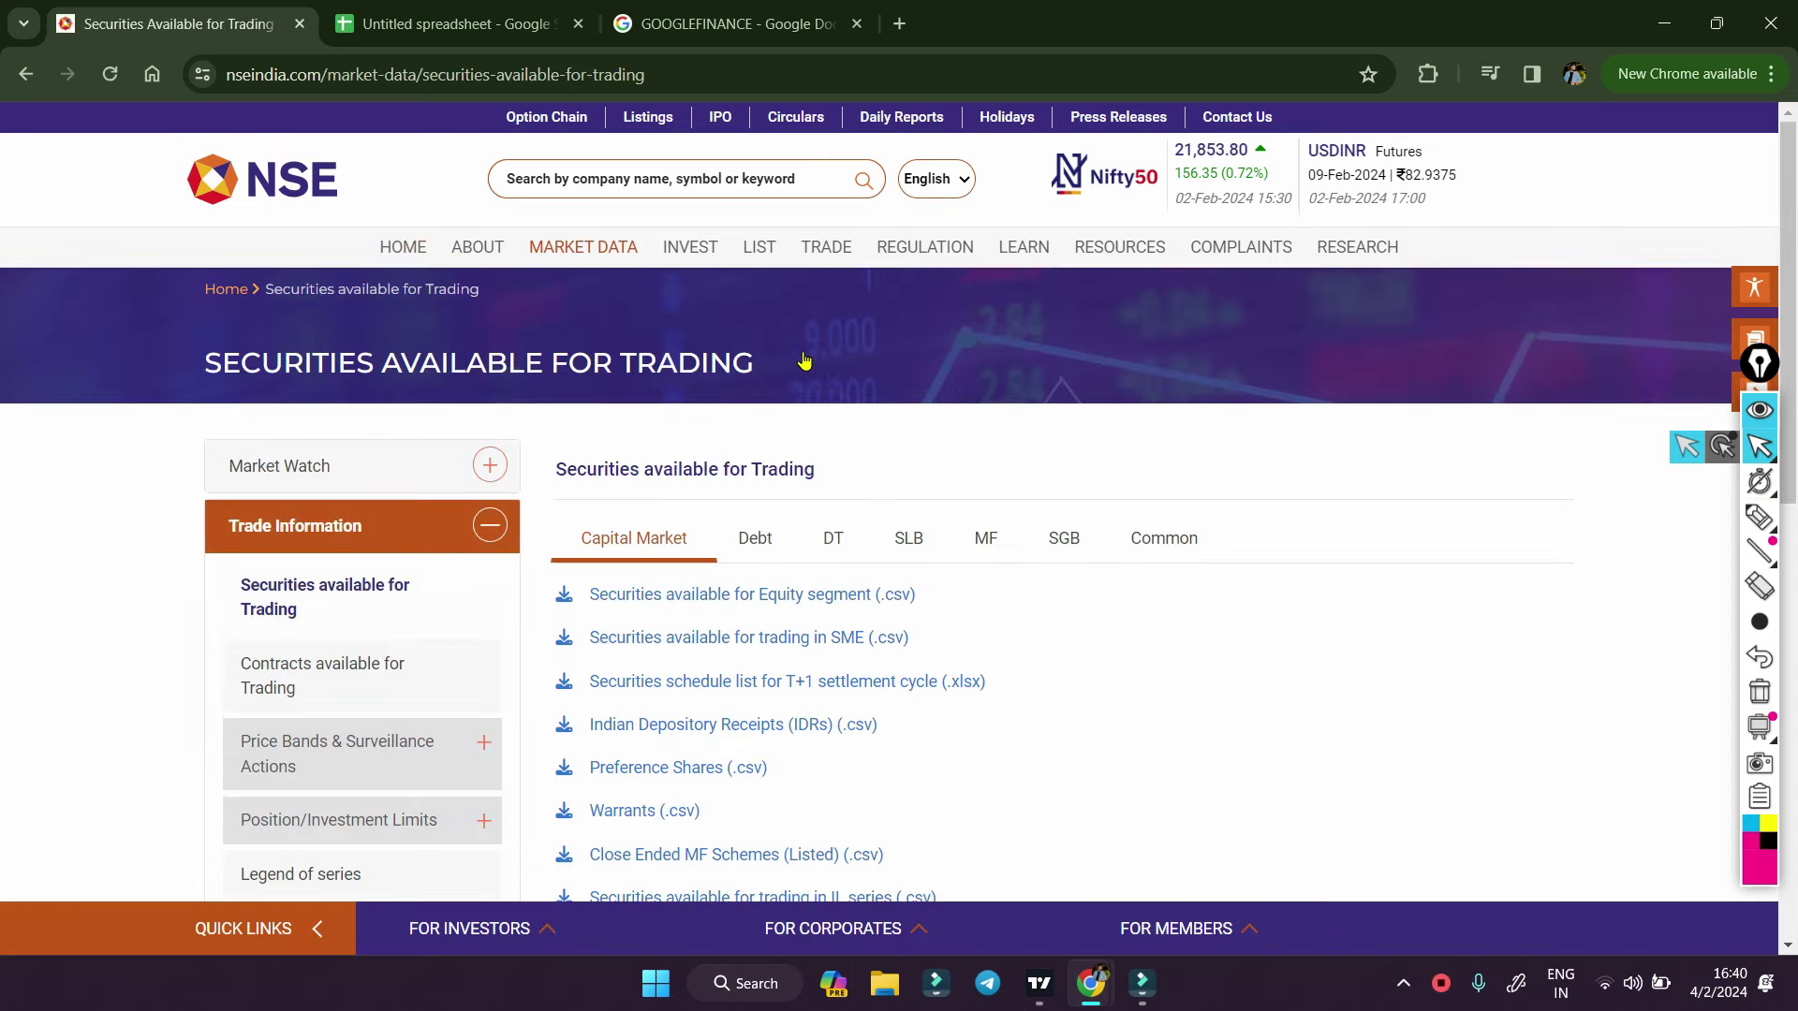
{"action": "scroll", "coordinate": [1044, 623], "scroll_direction": "down", "scroll_amount": 2}
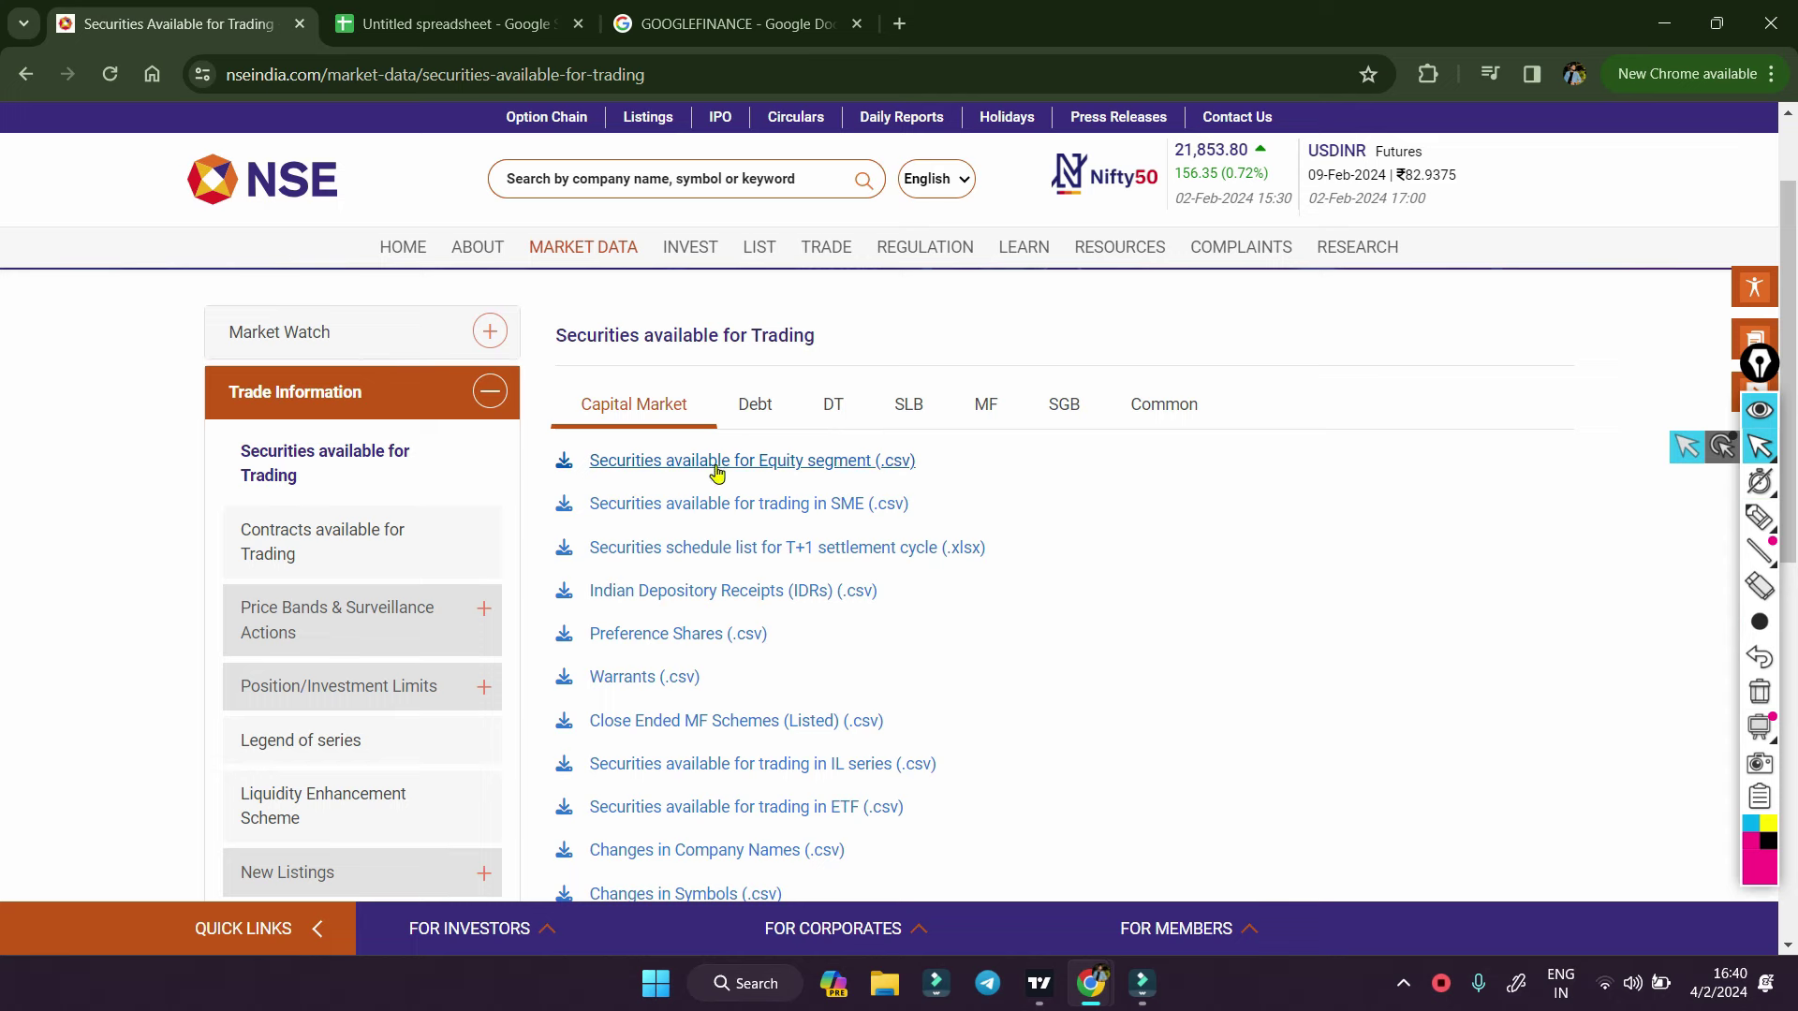
{"action": "left_click", "coordinate": [886, 476]}
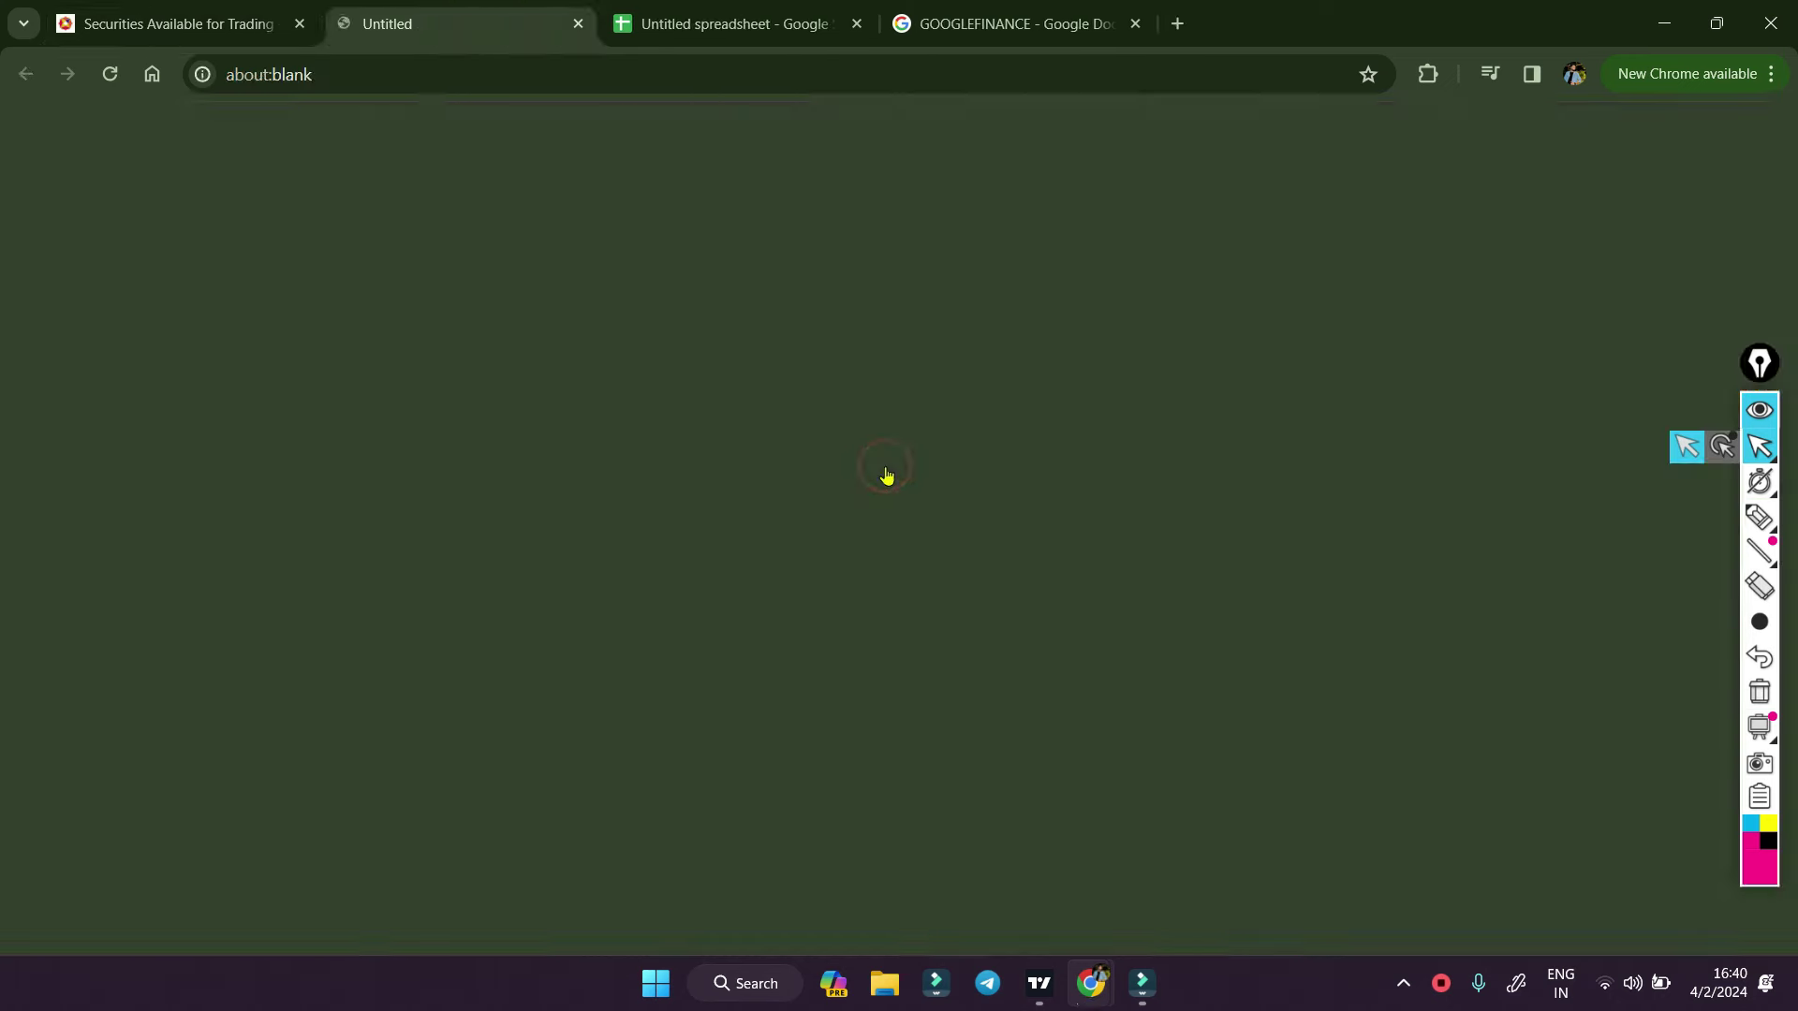
{"action": "mouse_move", "coordinate": [1249, 137]}
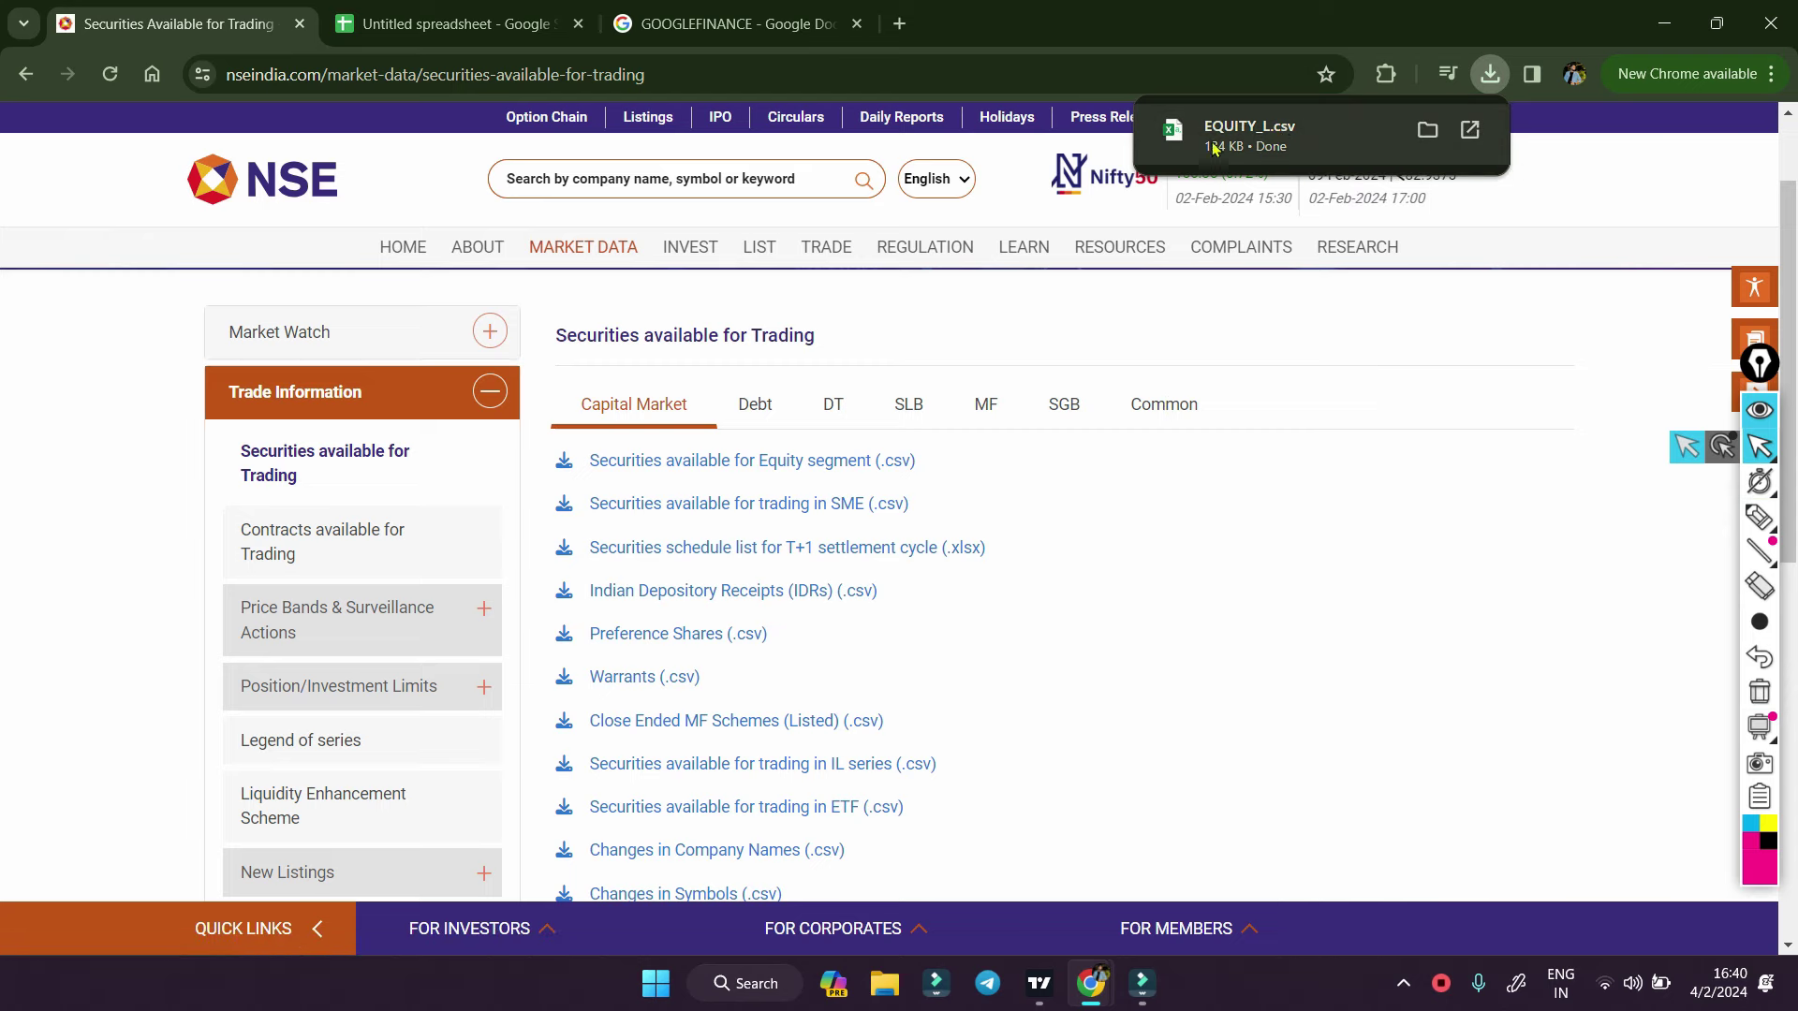
{"action": "left_click", "coordinate": [1315, 162]}
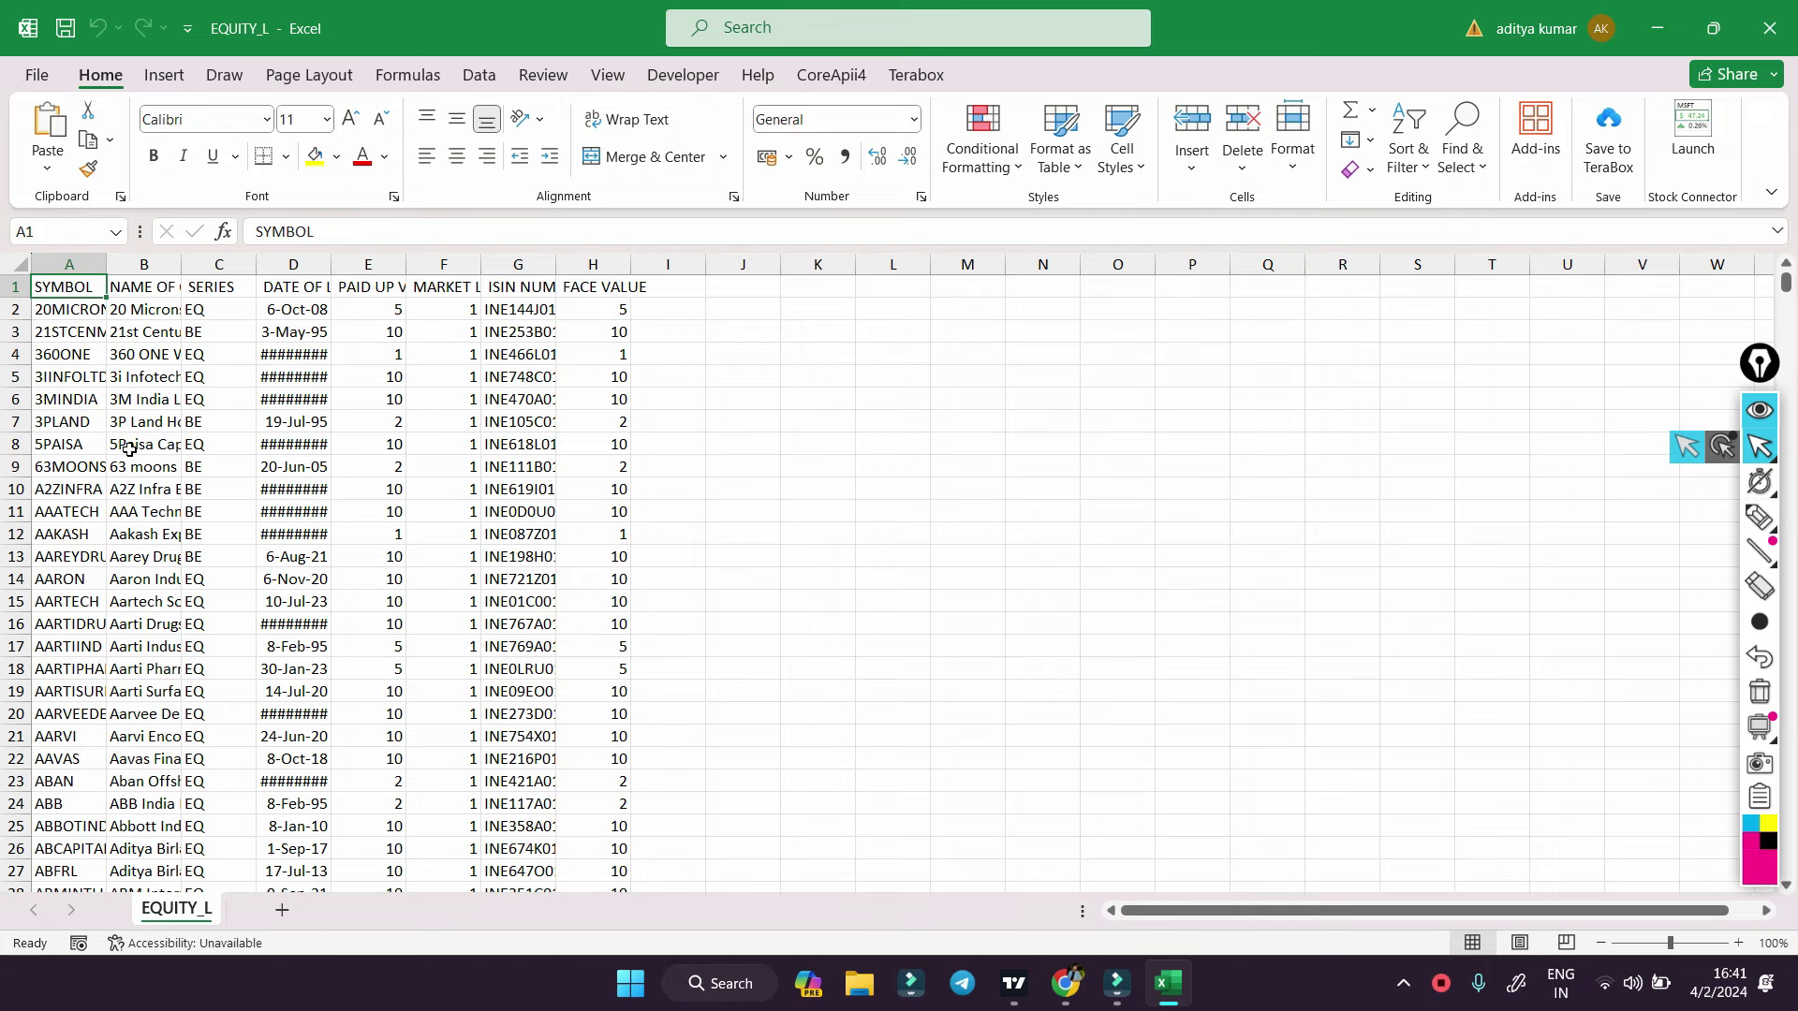
- Autofit the SYMBOL column and annotate its 1945-row count with on-screen ink
{"action": "double_click", "coordinate": [106, 265]}
{"action": "left_click", "coordinate": [91, 265]}
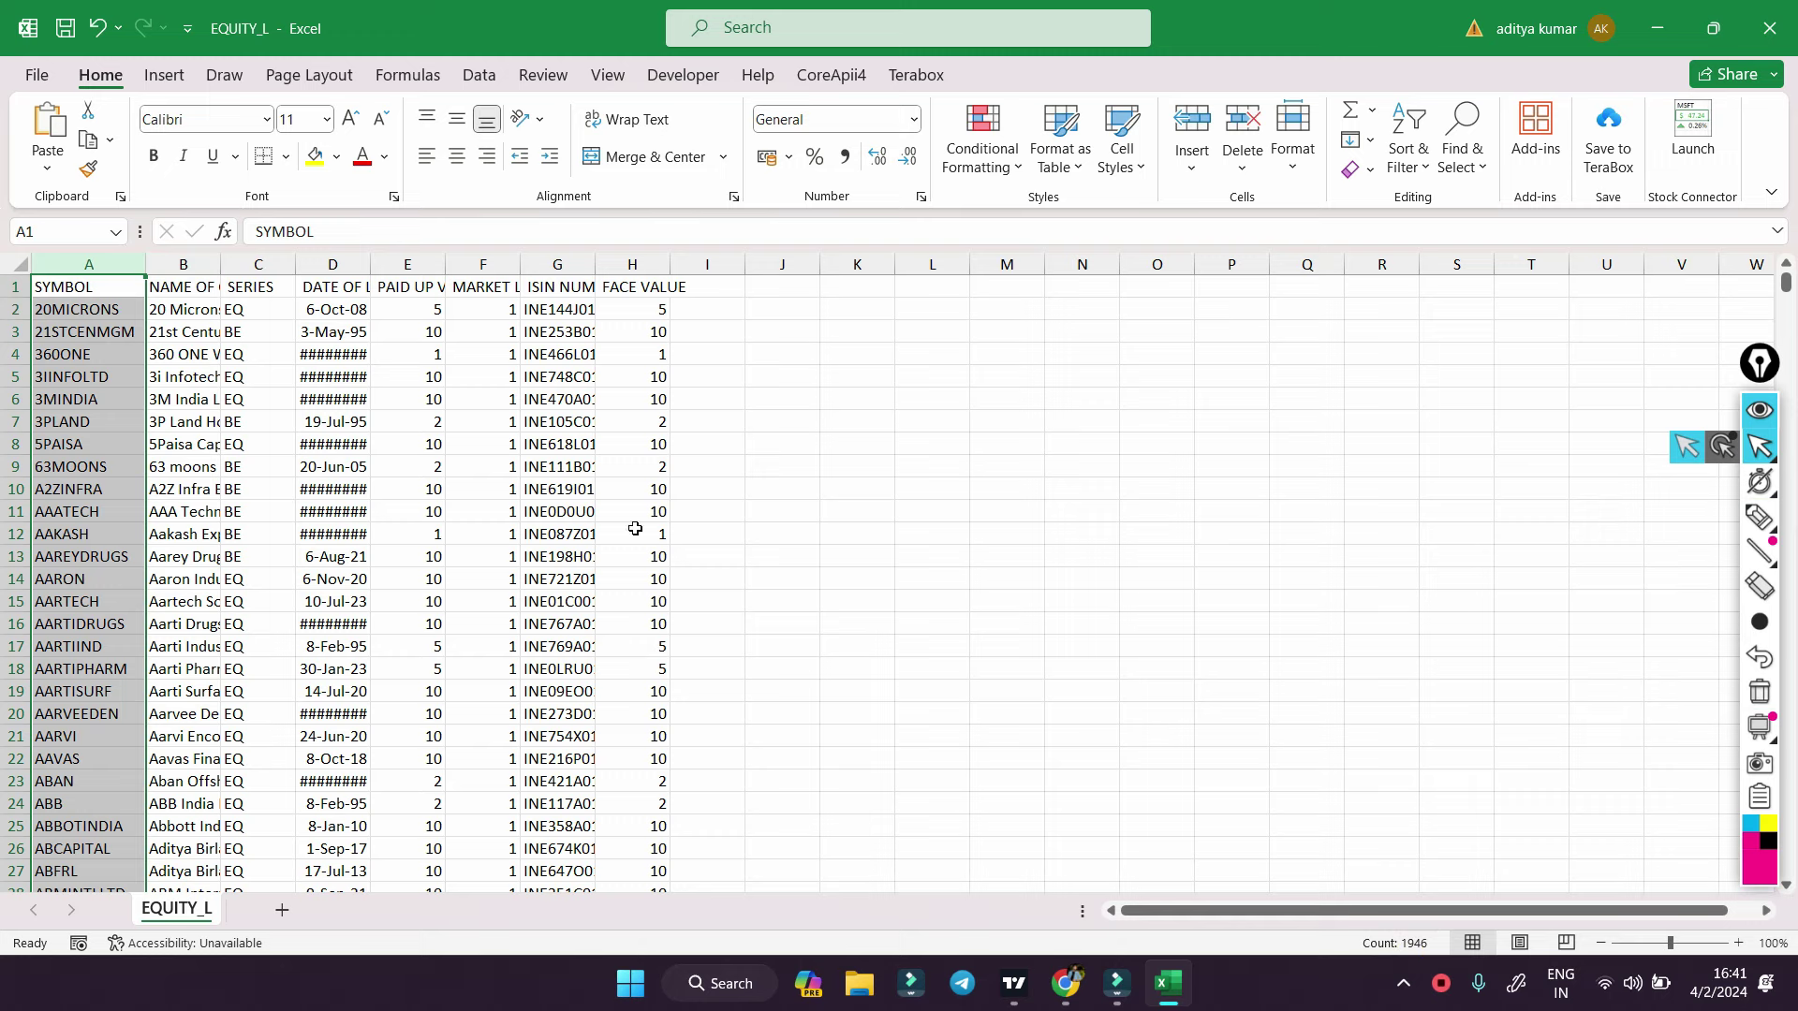
{"action": "mouse_move", "coordinate": [1758, 517]}
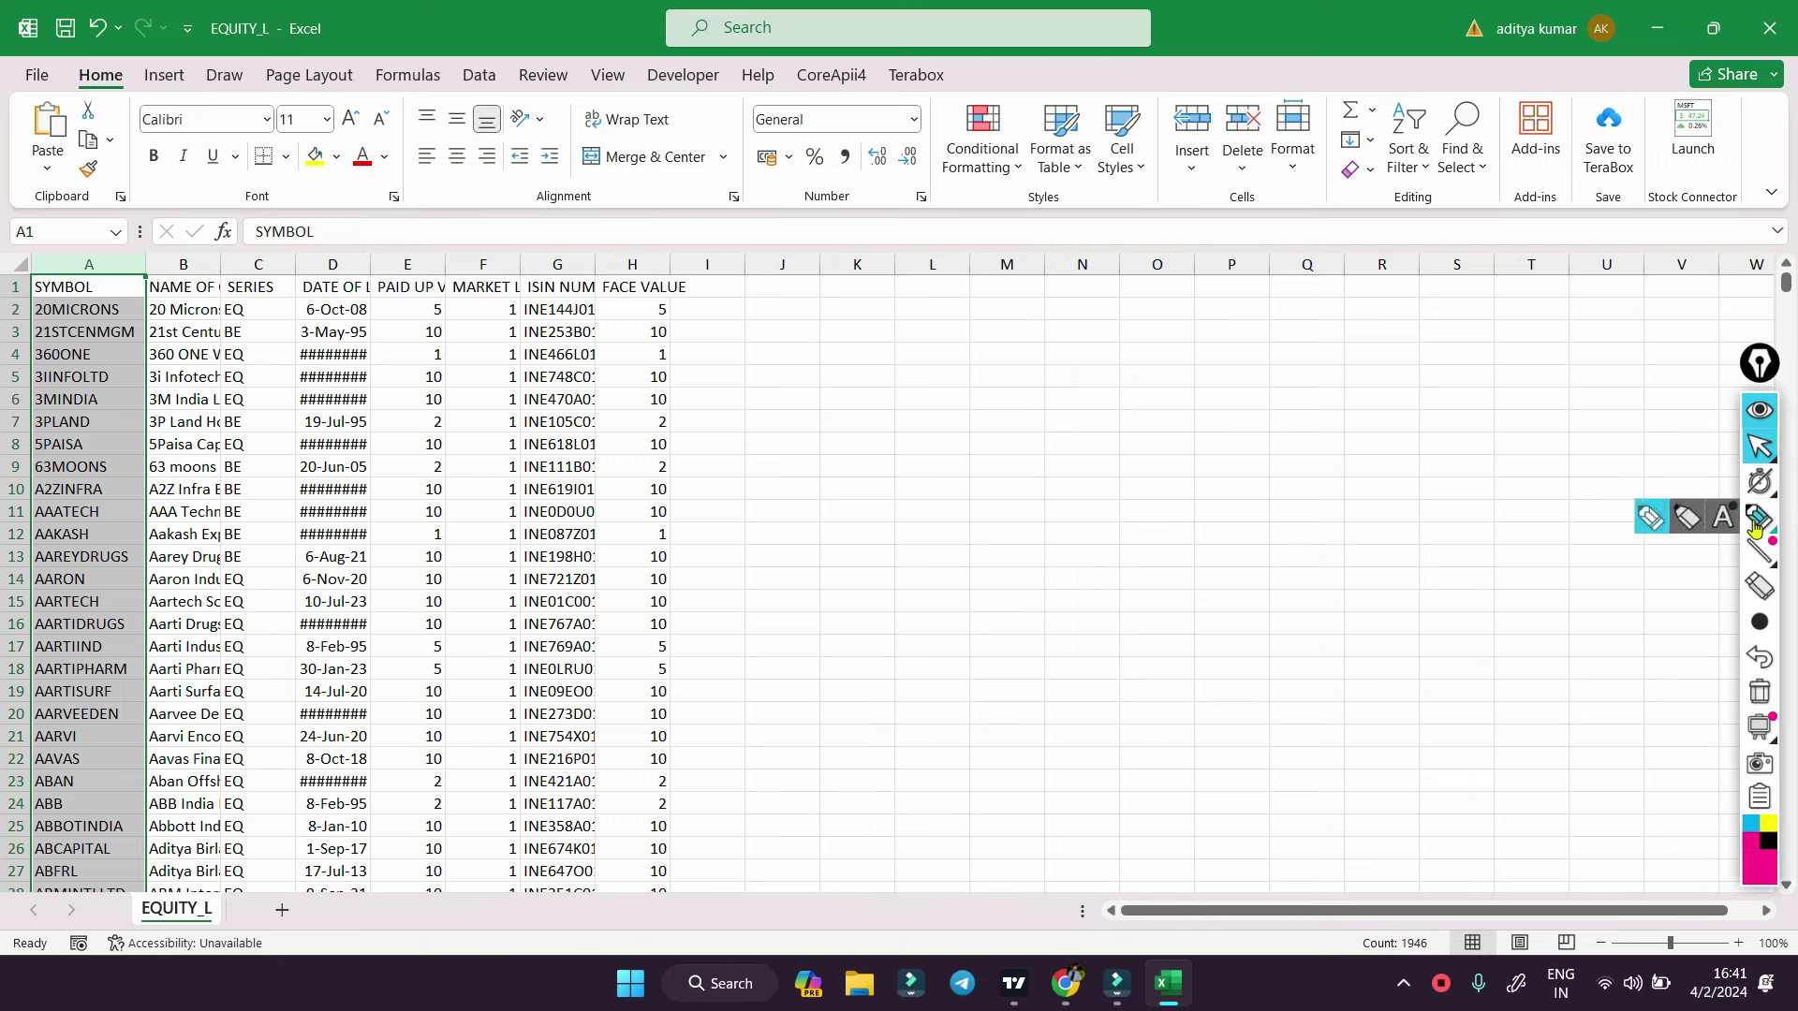
{"action": "left_click", "coordinate": [1650, 518]}
{"action": "left_click_drag", "start_coordinate": [1061, 475], "coordinate": [1146, 588]}
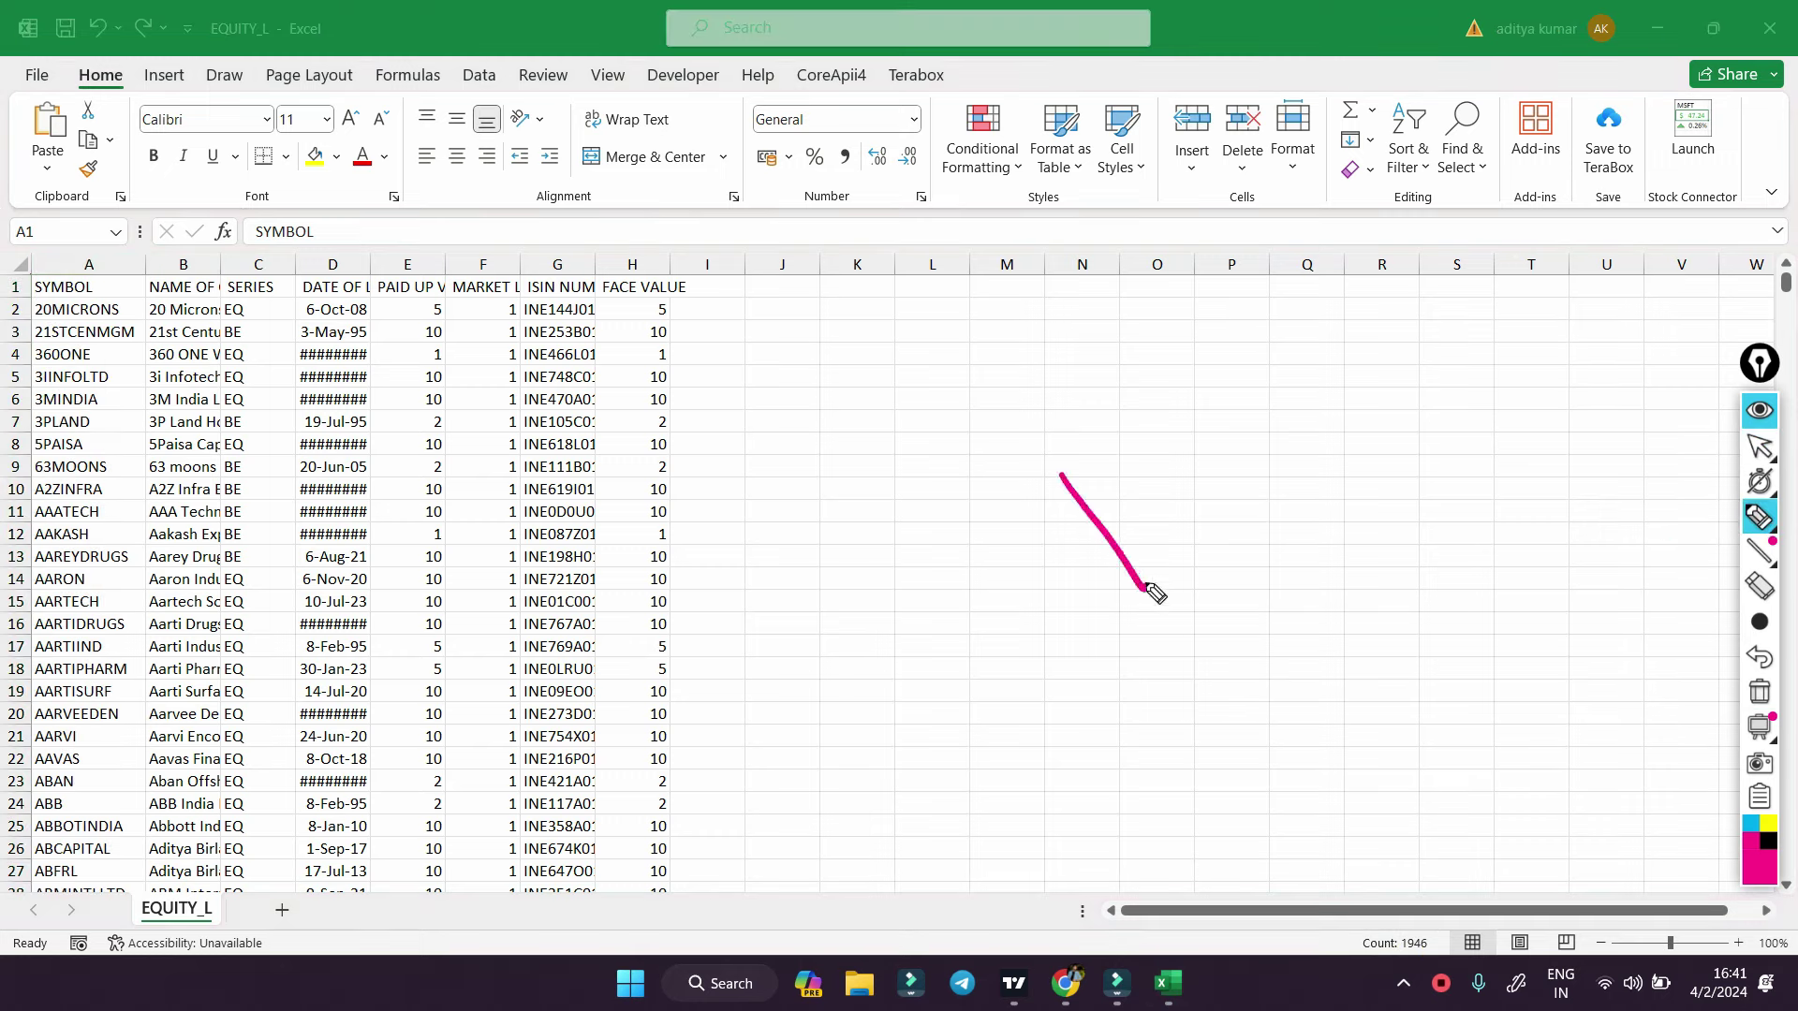
{"action": "left_click_drag", "start_coordinate": [1159, 419], "coordinate": [1191, 557]}
{"action": "left_click_drag", "start_coordinate": [1219, 389], "coordinate": [1269, 407]}
{"action": "left_click_drag", "start_coordinate": [1259, 379], "coordinate": [1322, 497]}
{"action": "left_click_drag", "start_coordinate": [1318, 351], "coordinate": [1326, 468]}
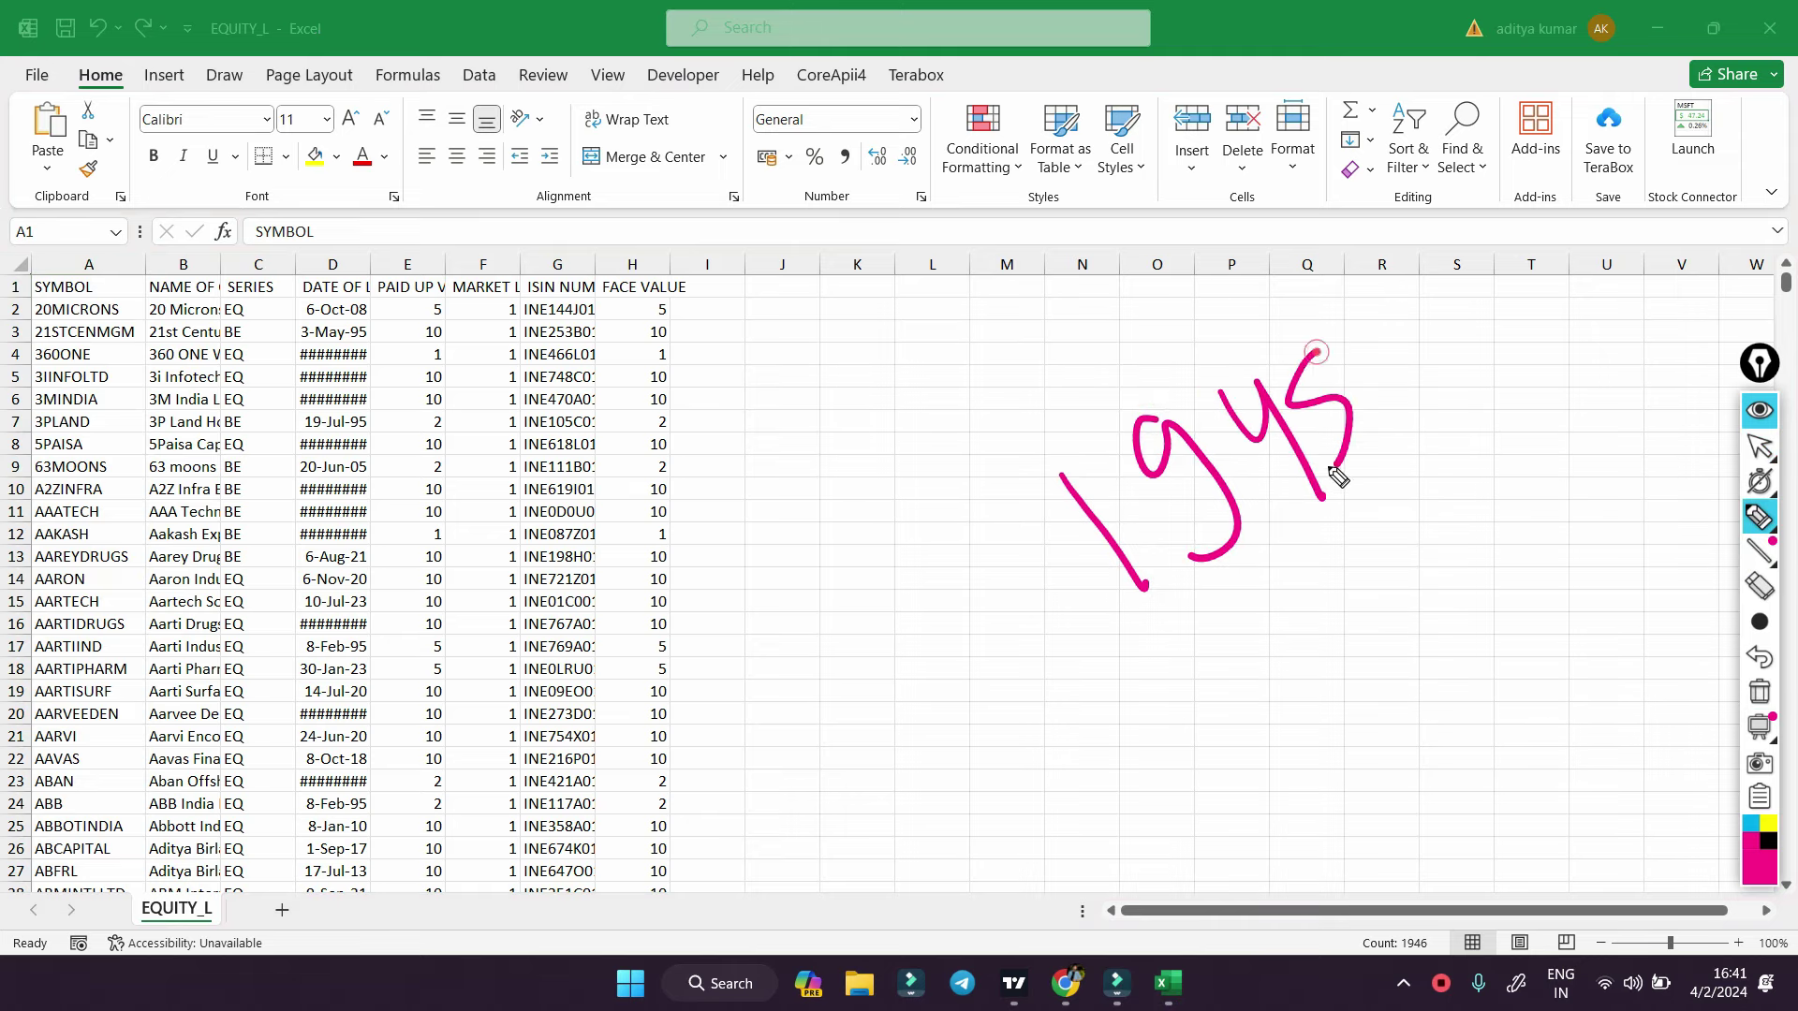
{"action": "mouse_move", "coordinate": [1302, 637]}
{"action": "left_mouse_down"}
{"action": "mouse_move", "coordinate": [1217, 319]}
{"action": "mouse_move", "coordinate": [1301, 636]}
{"action": "left_mouse_up"}
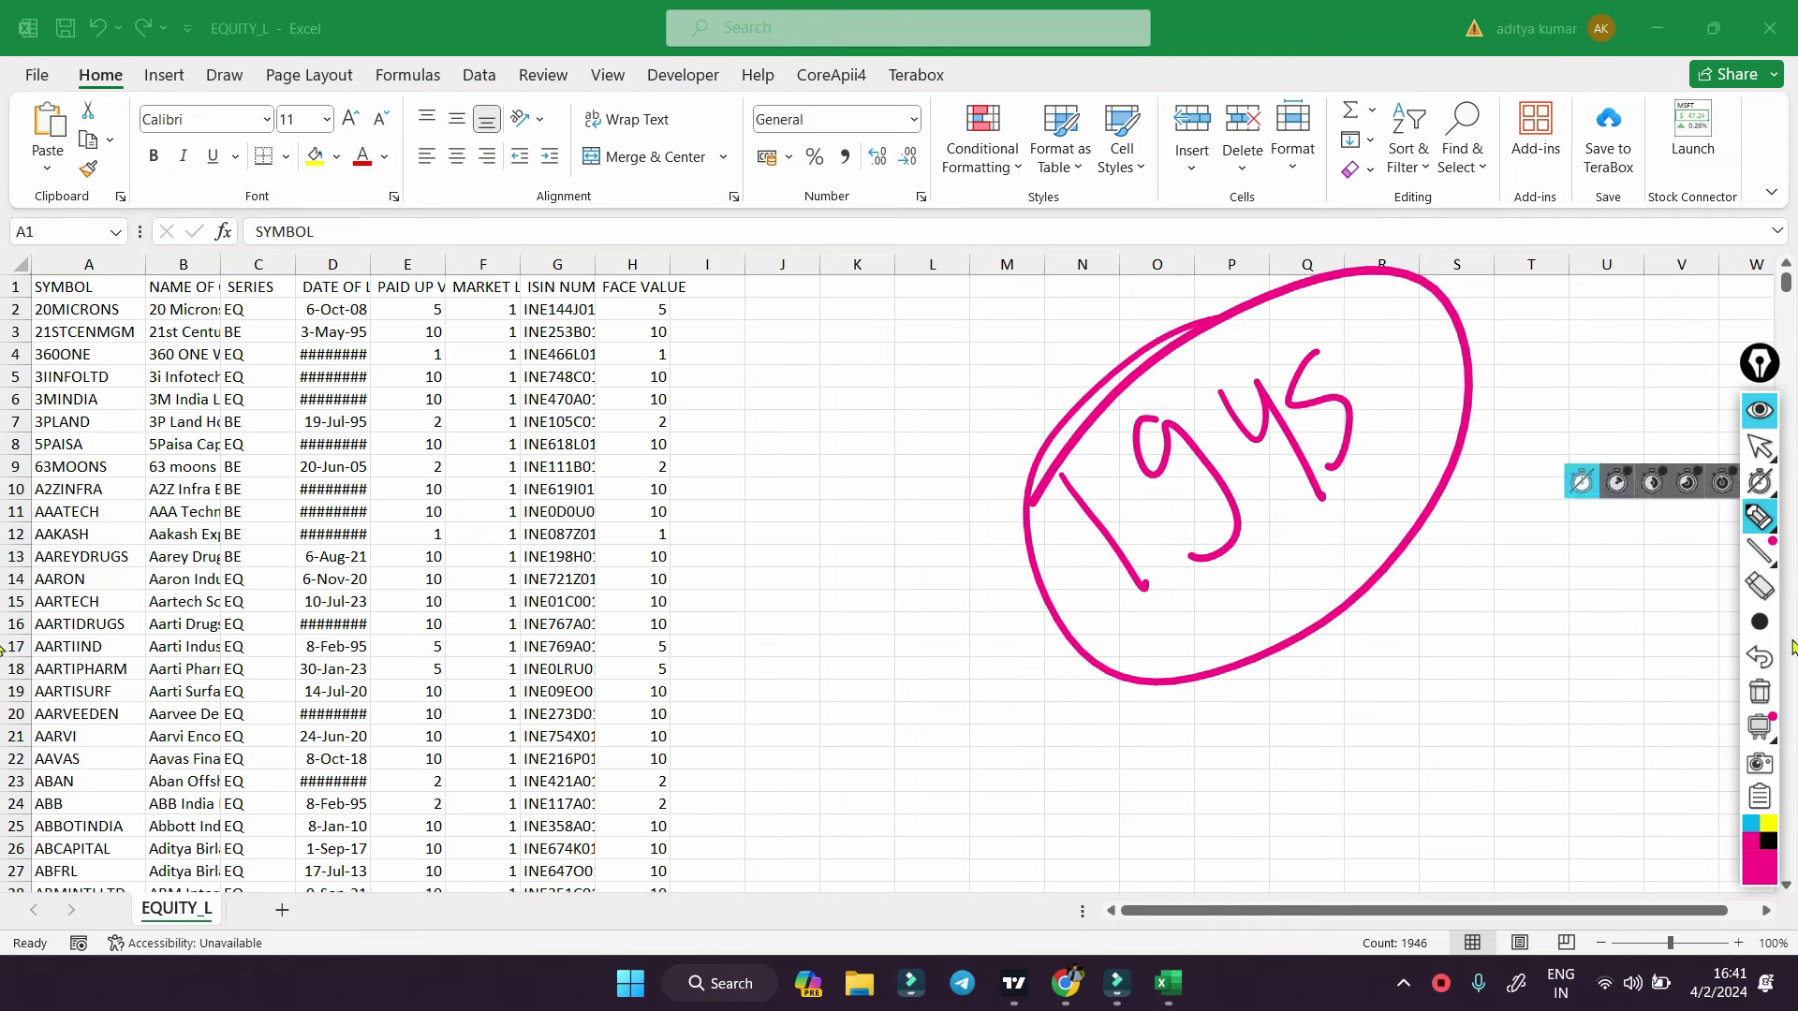
{"action": "left_click", "coordinate": [1760, 691]}
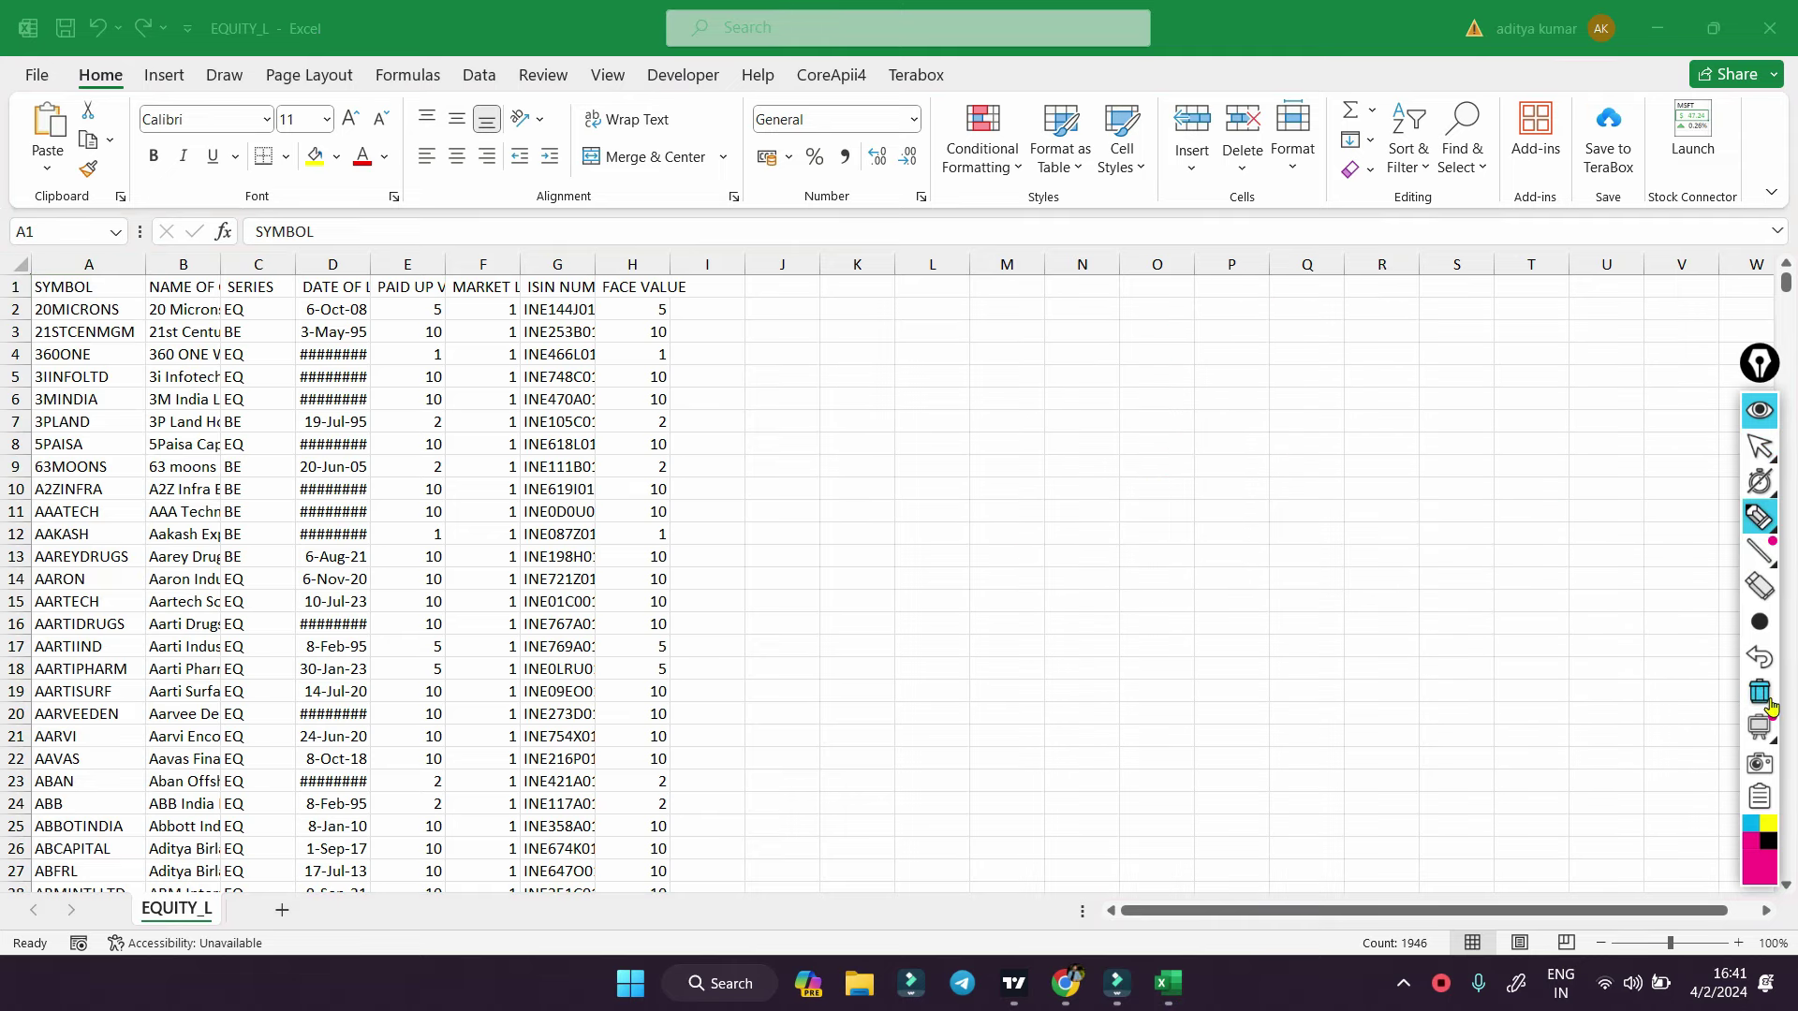
{"action": "left_click", "coordinate": [1765, 442]}
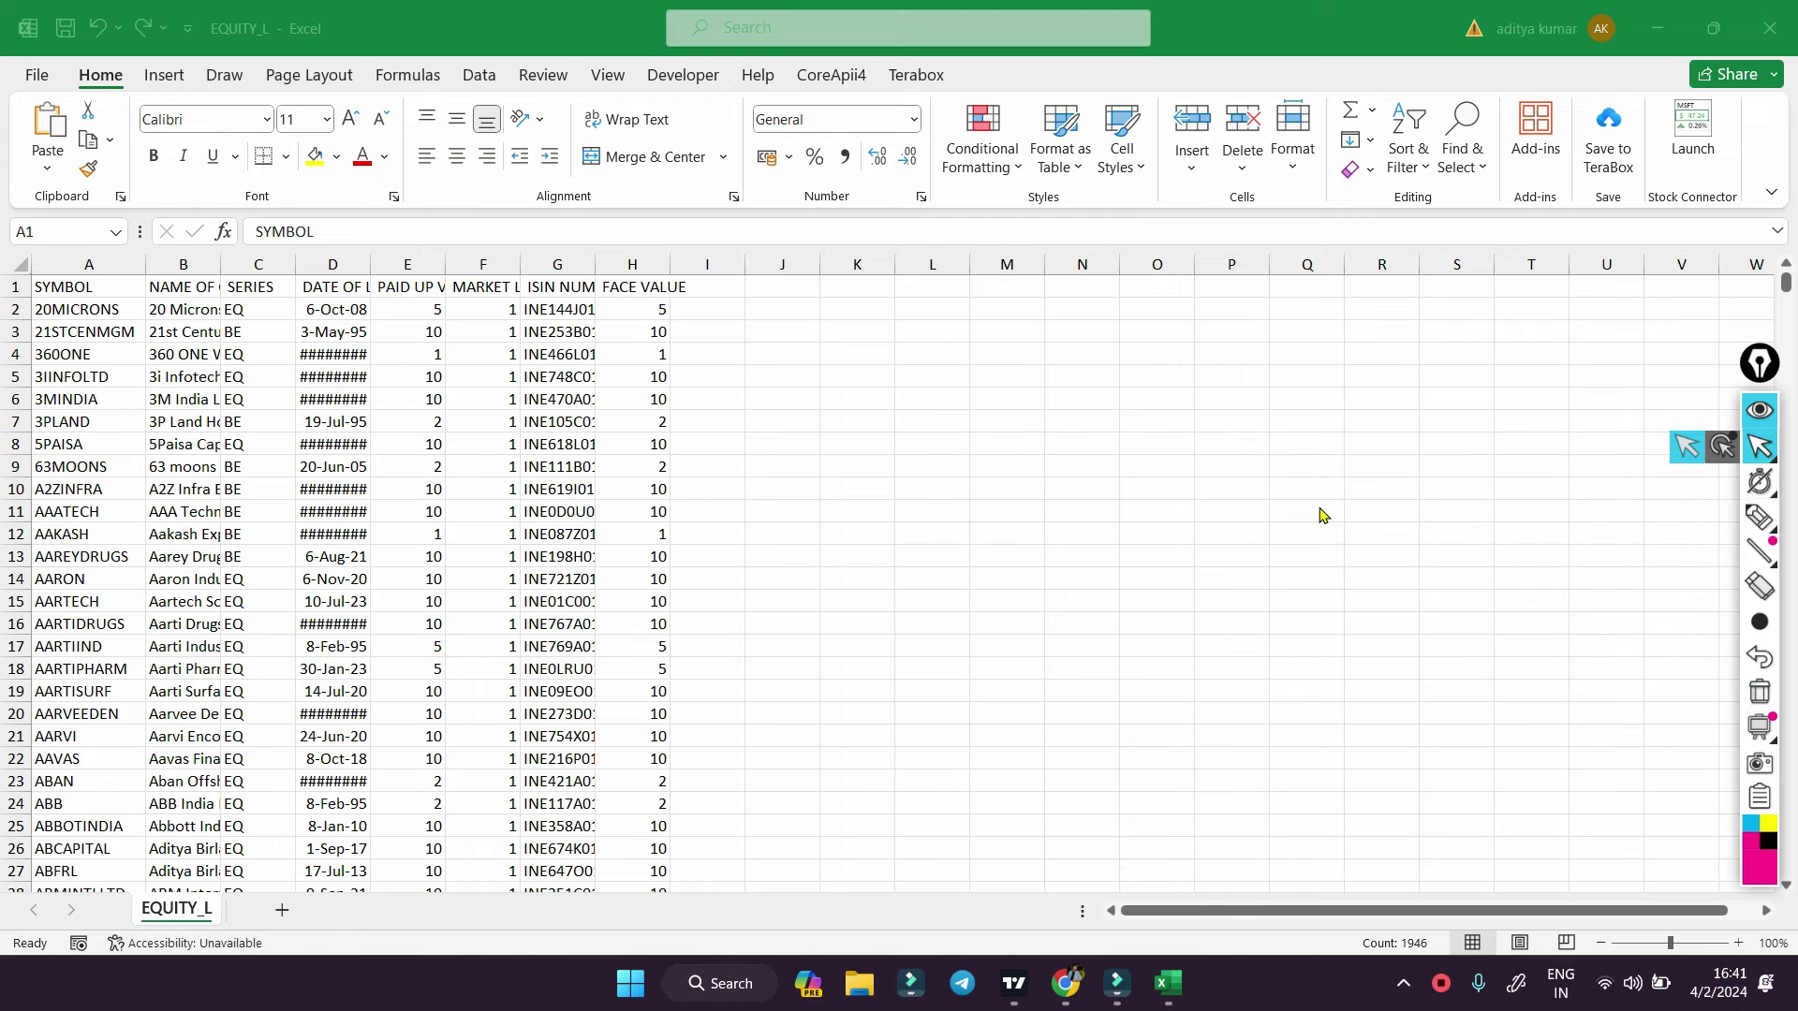
- Autofit columns B, D and G so company names, listing dates and ISINs show fully
{"action": "double_click", "coordinate": [217, 260]}
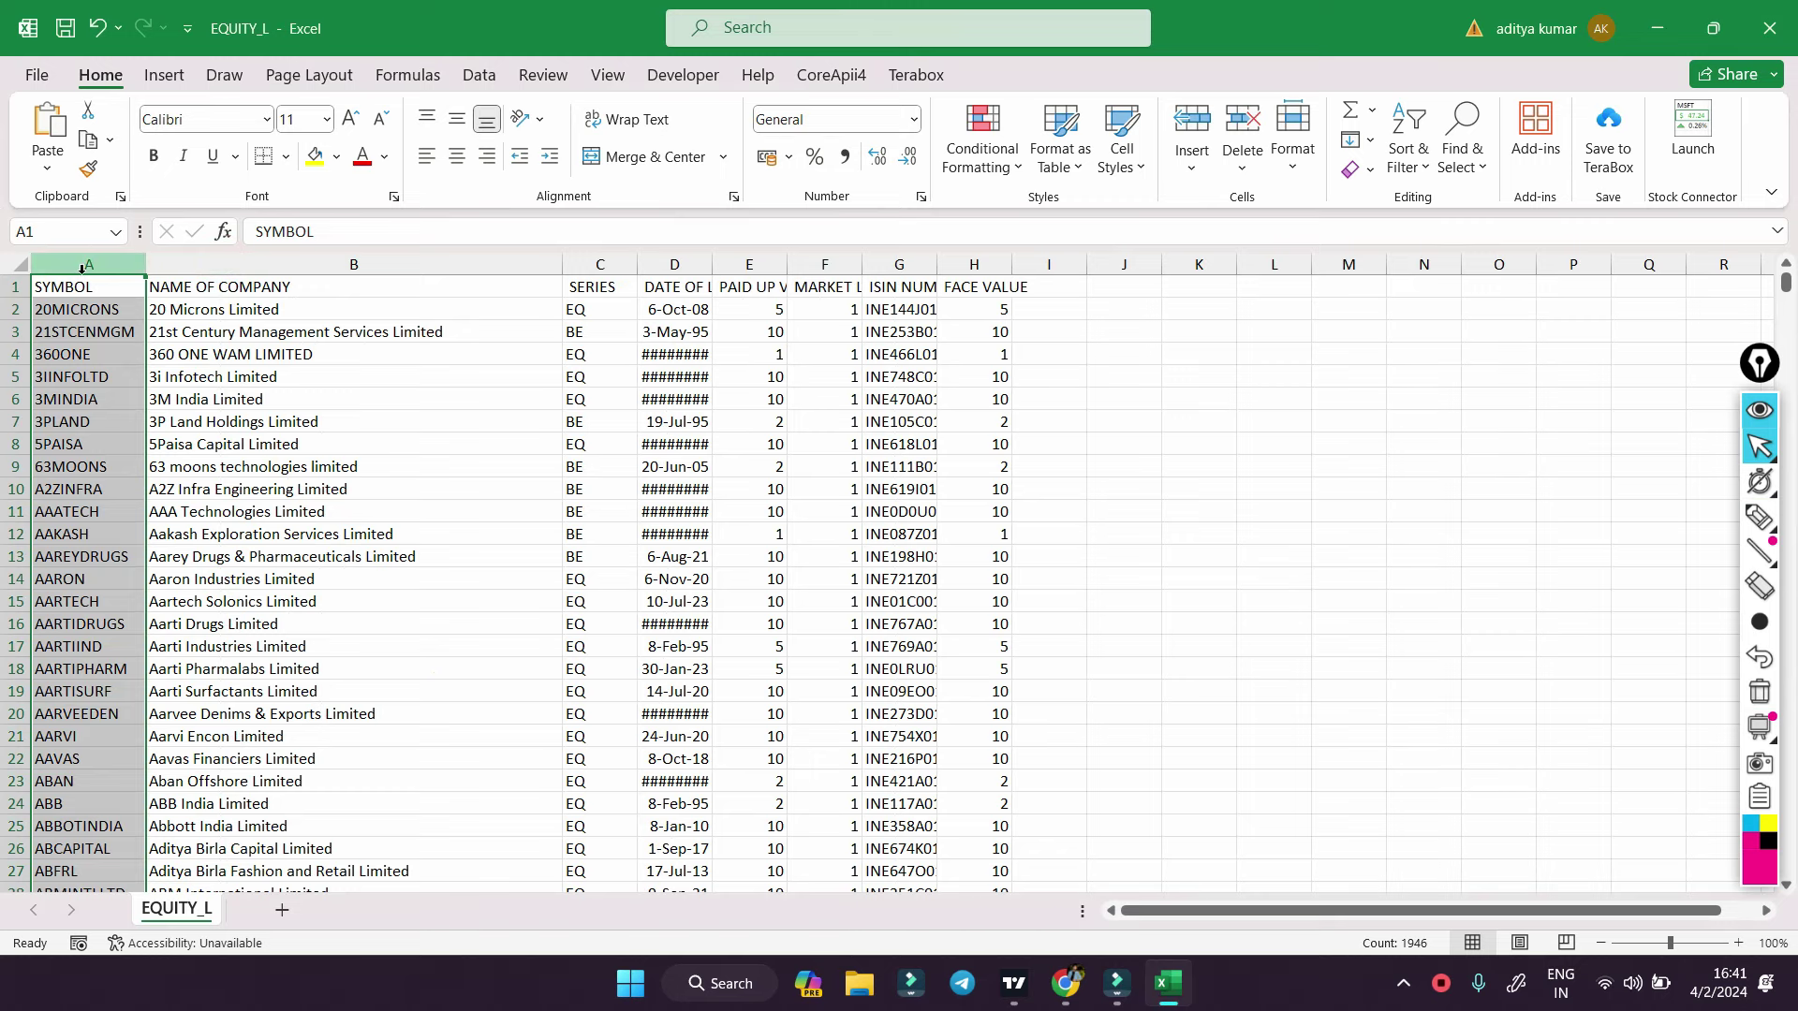
{"action": "double_click", "coordinate": [711, 264]}
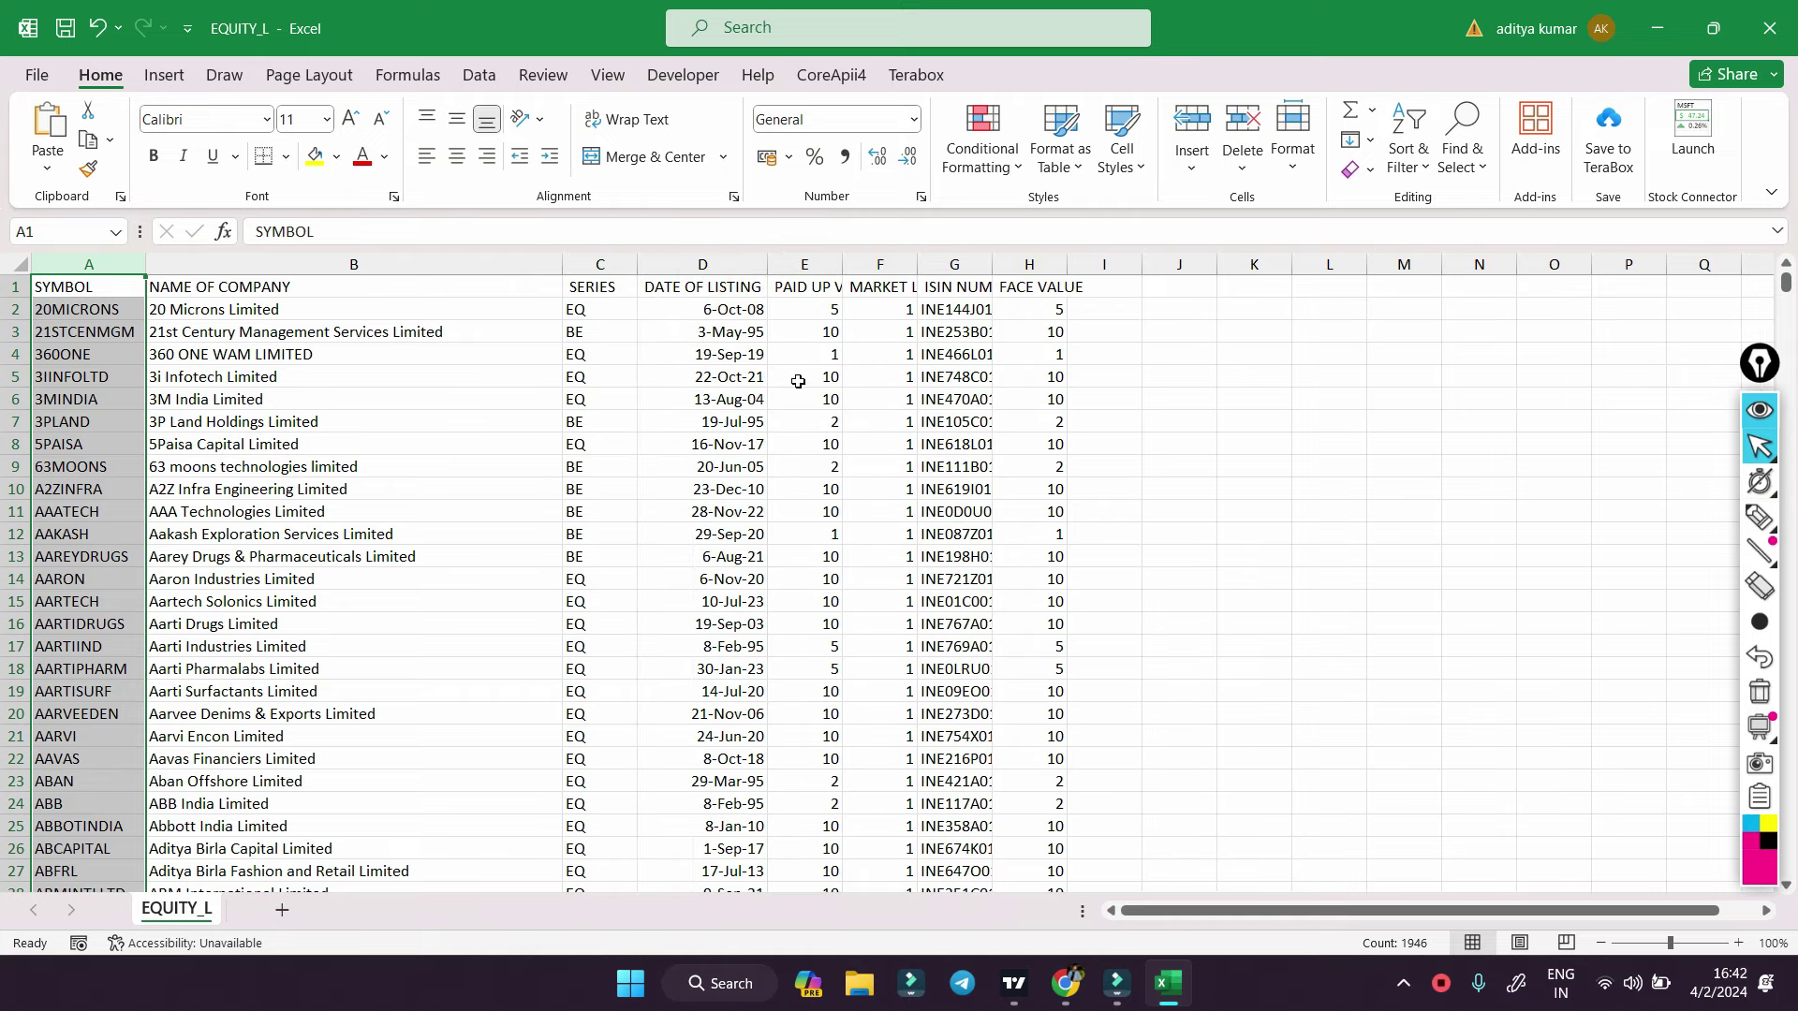
{"action": "double_click", "coordinate": [992, 264]}
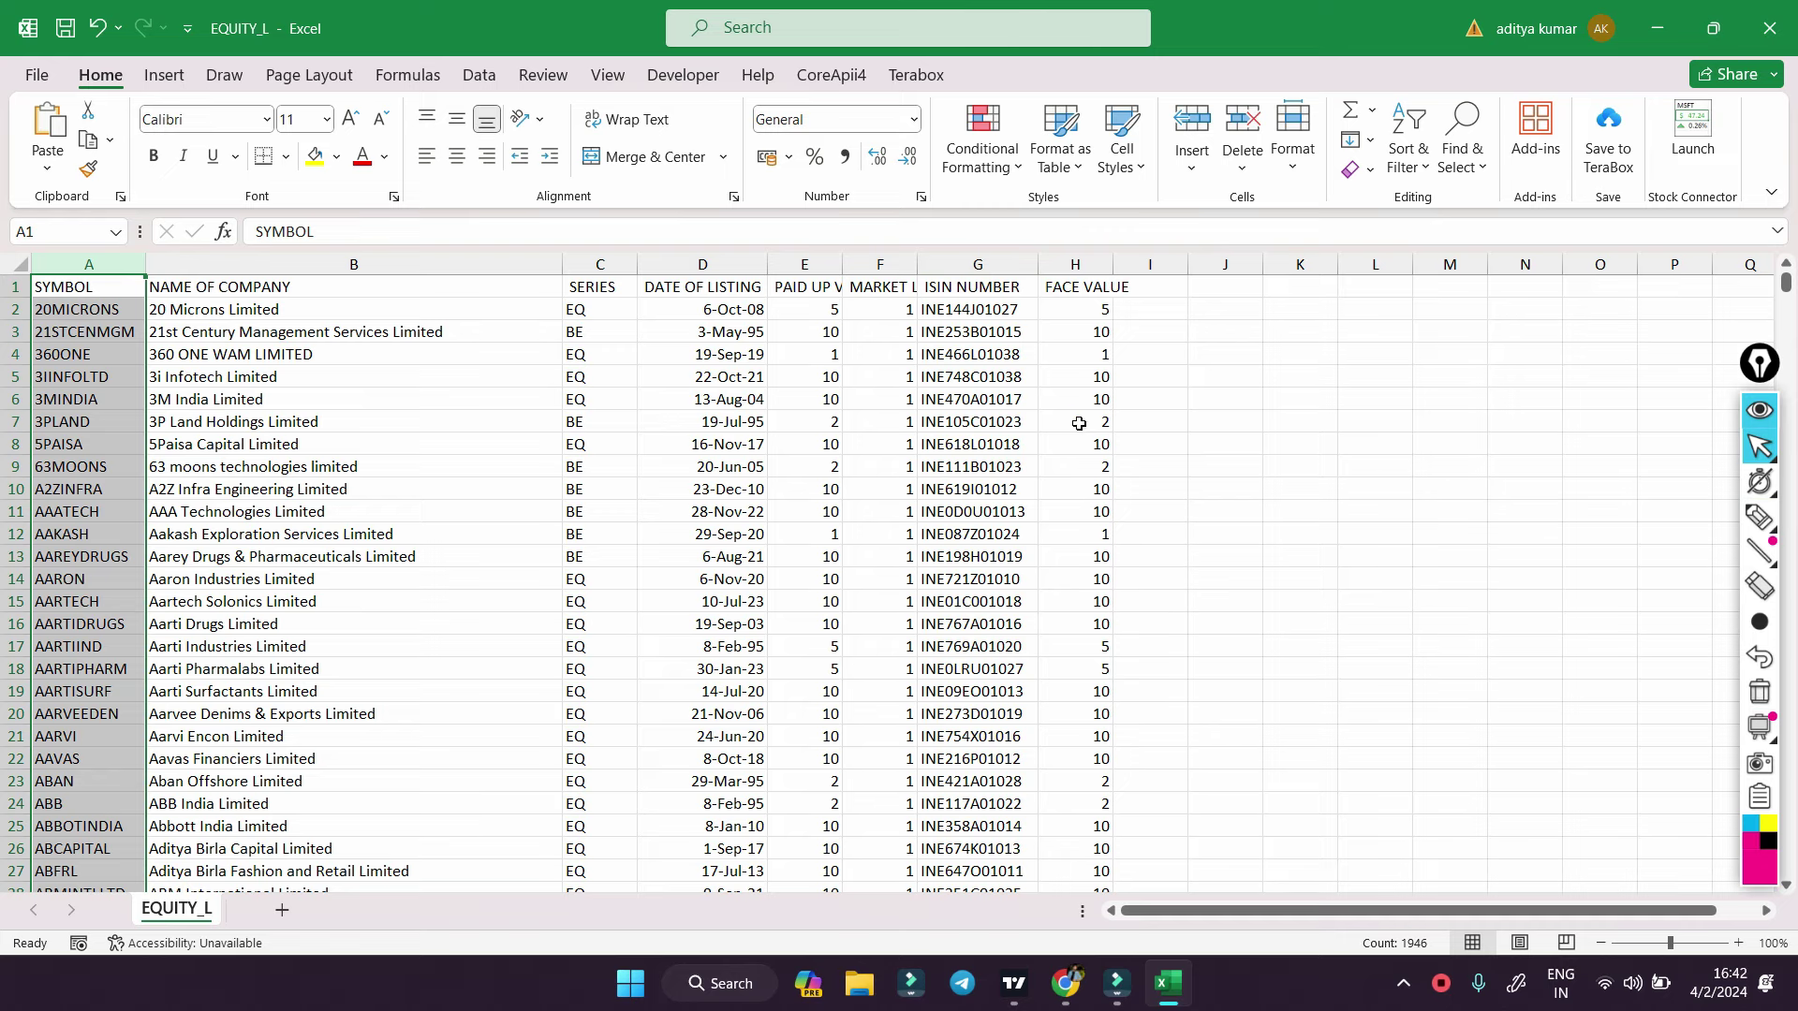
- Select columns A:B and copy the SYMBOL and NAME OF COMPANY data
{"action": "left_click", "coordinate": [102, 266]}
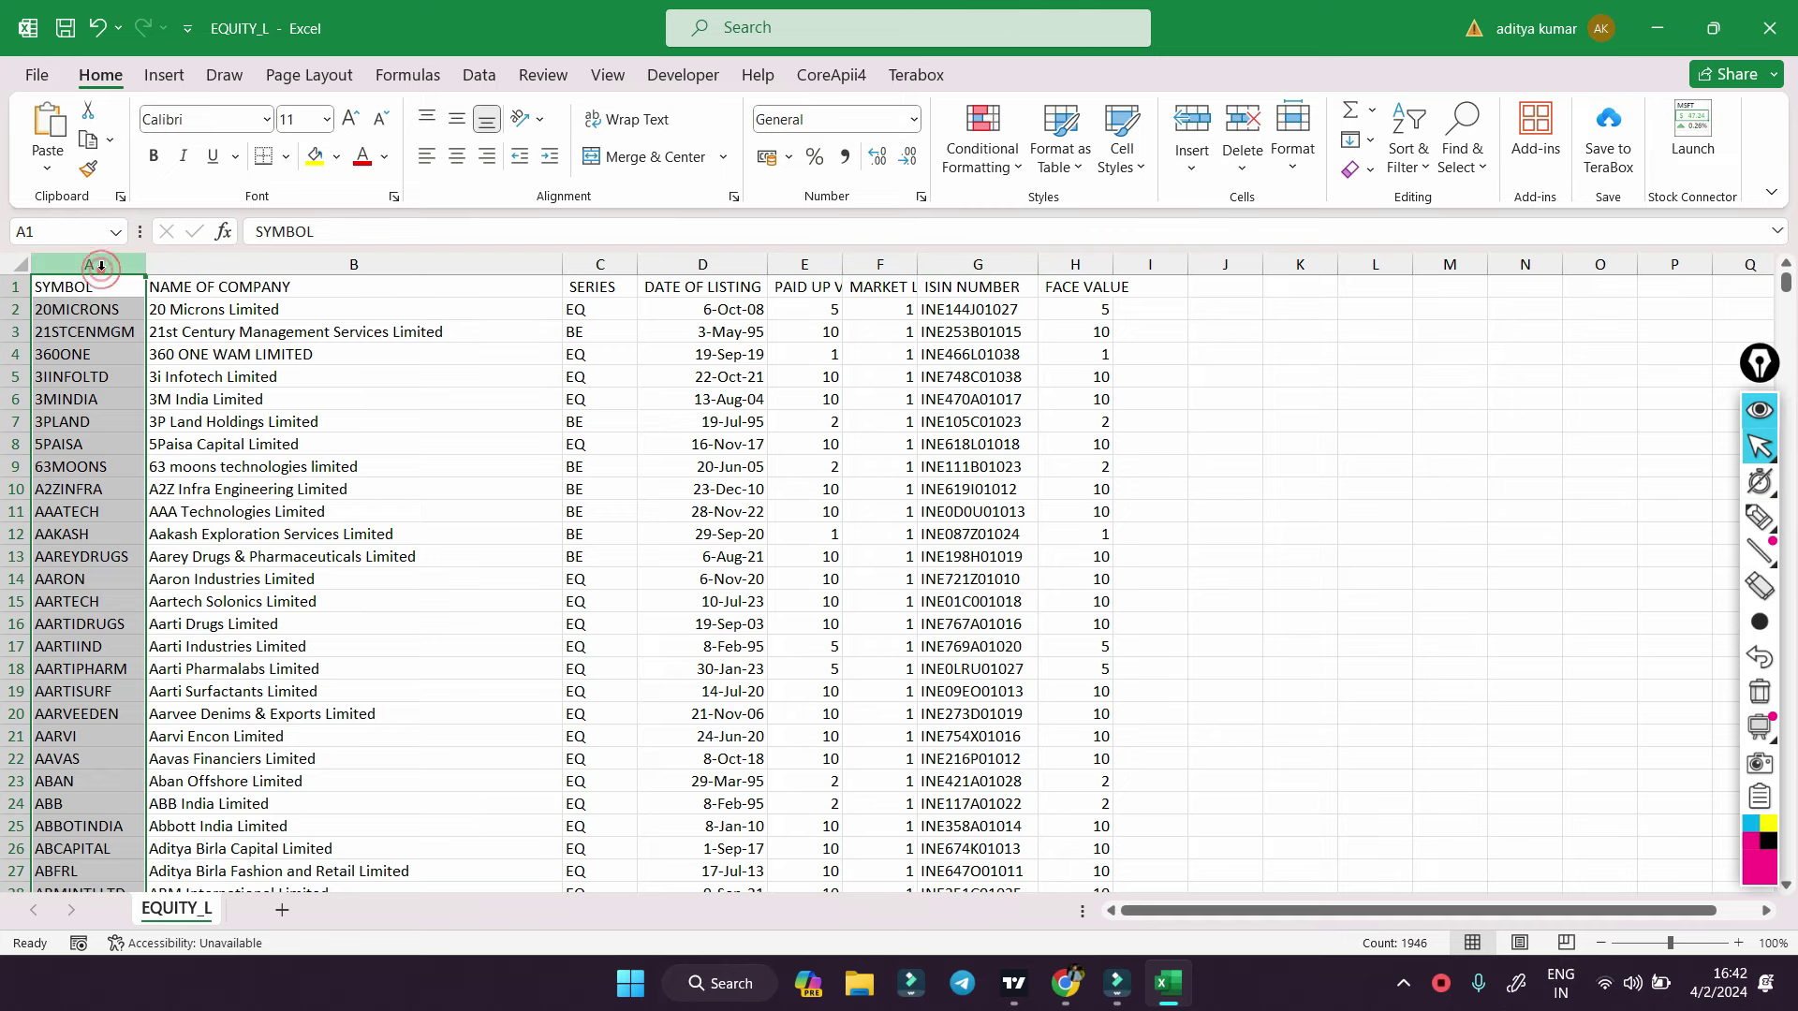
{"action": "key", "text": "ctrl+shift+Right"}
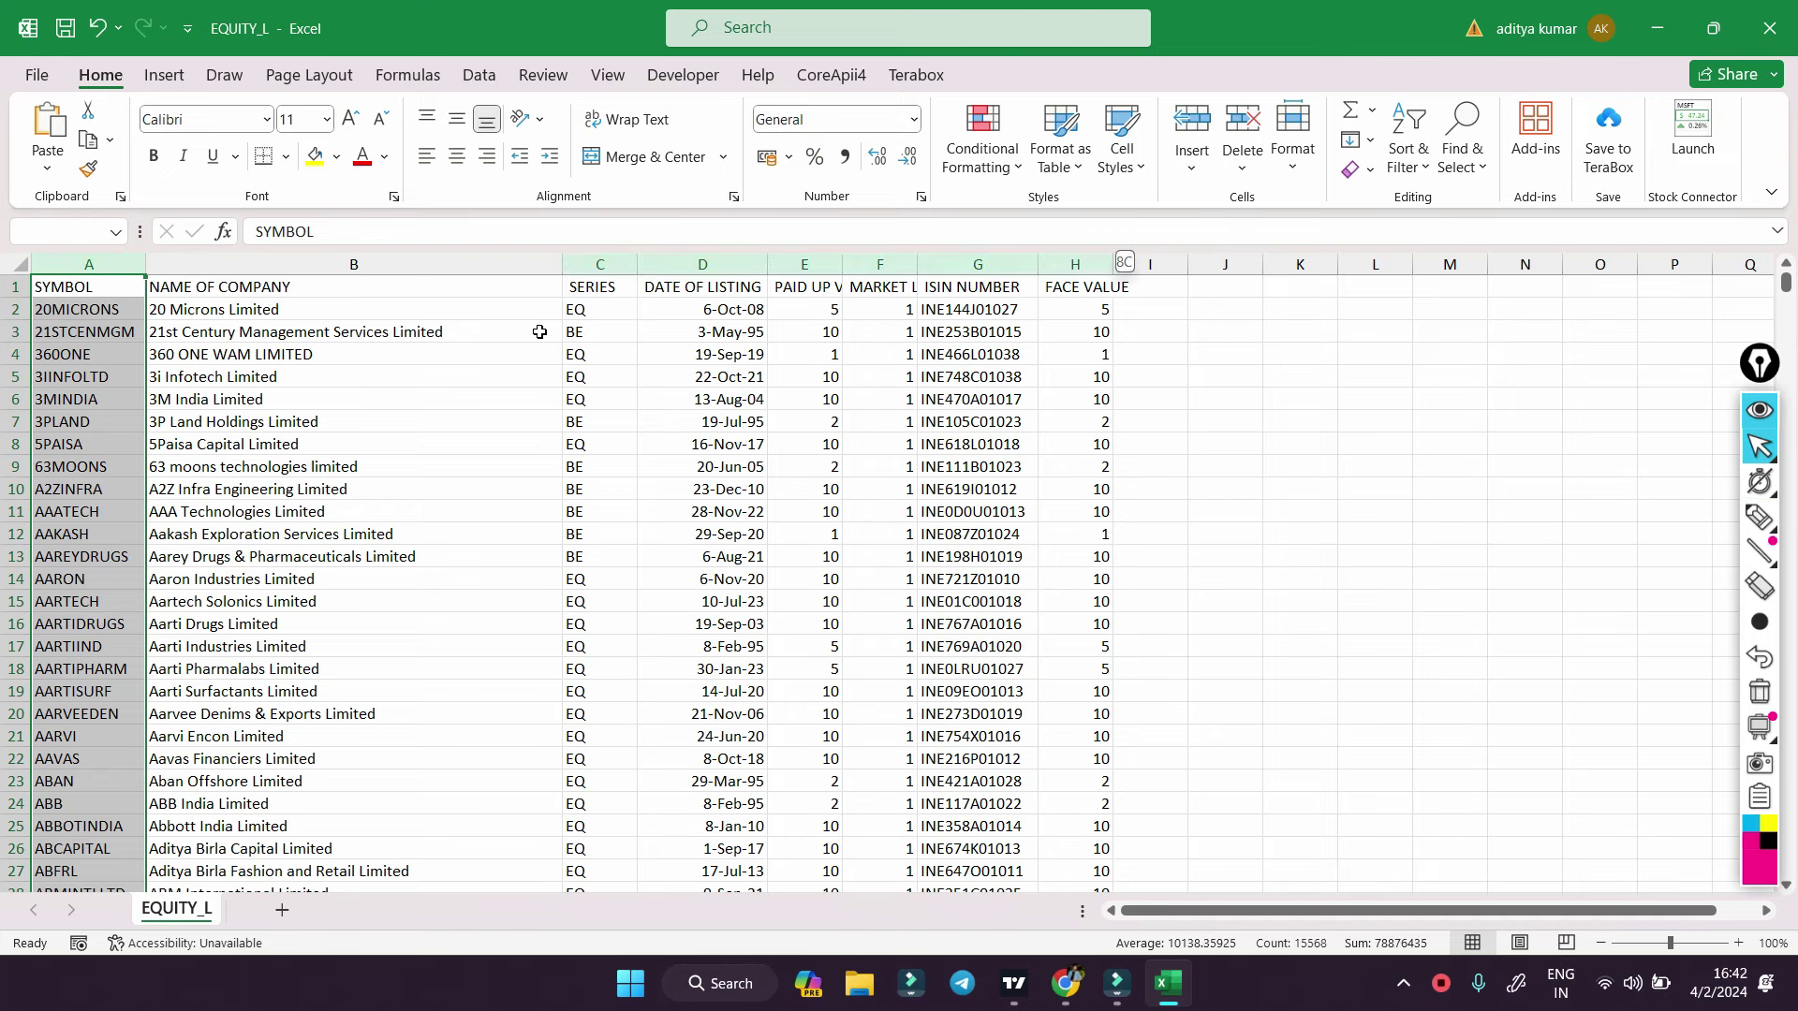
{"action": "key", "text": "ctrl+shift+Left"}
{"action": "key", "text": "shift+Right"}
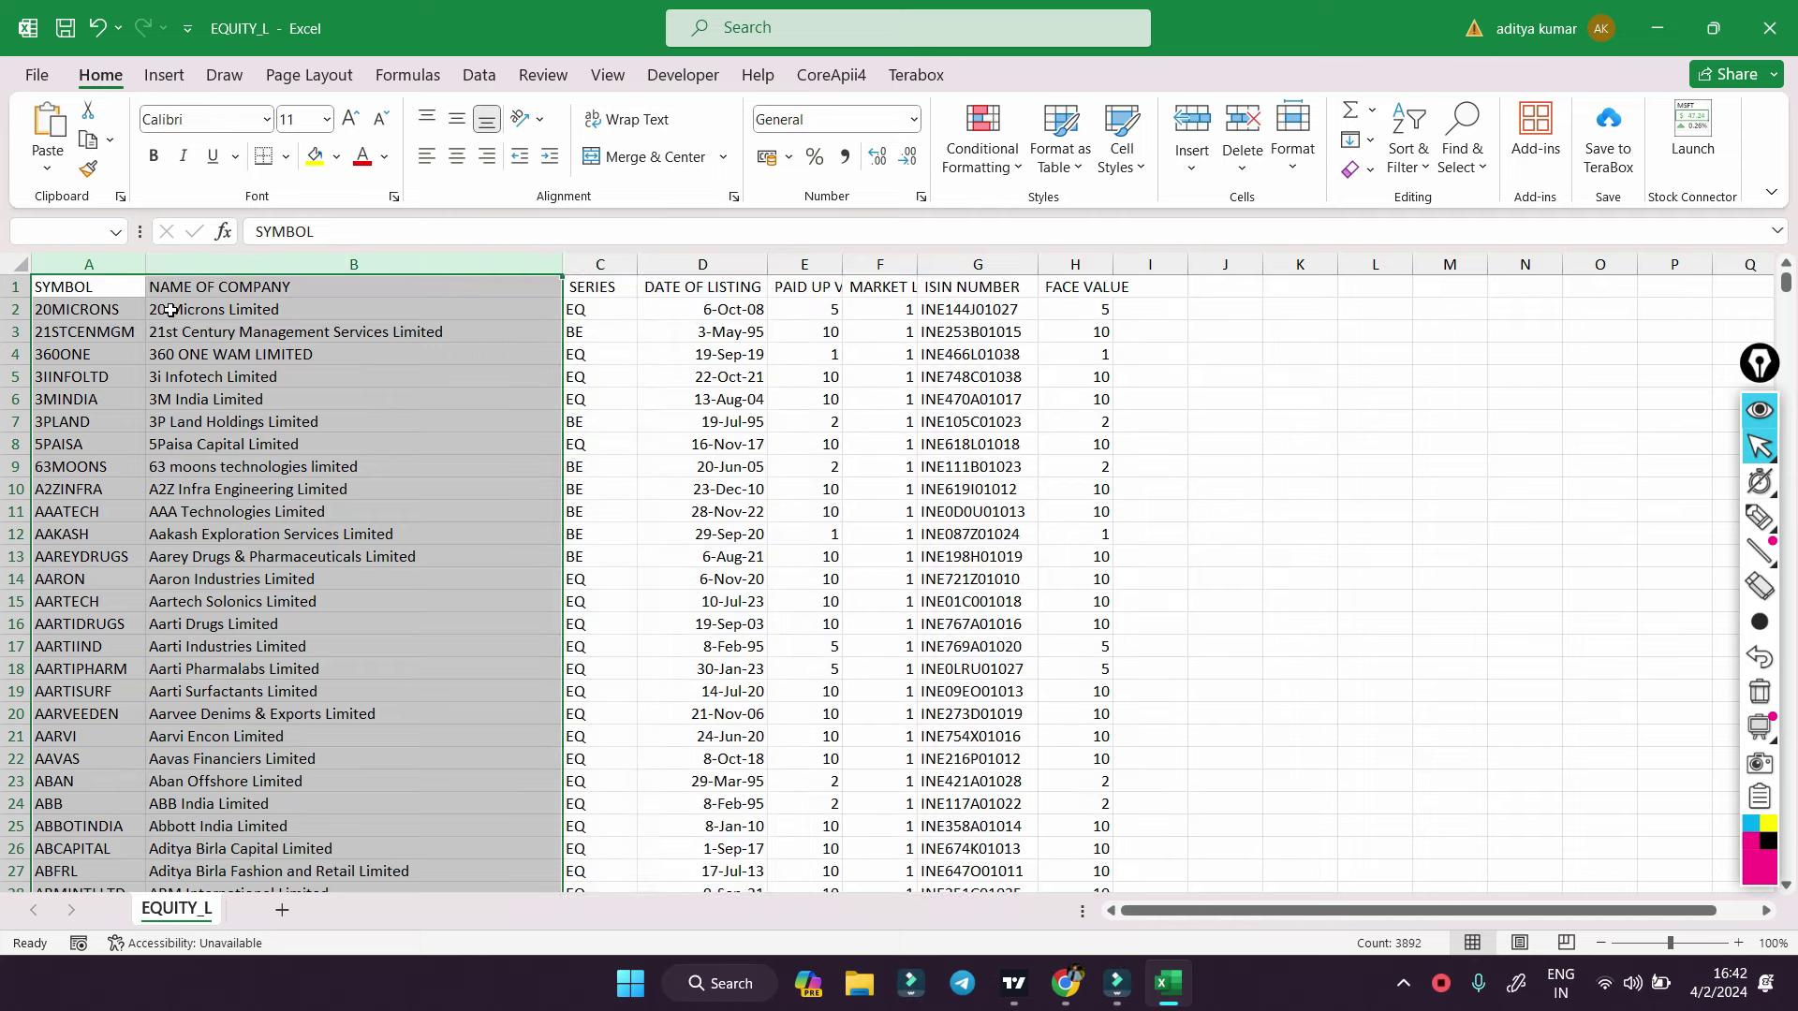
{"action": "key", "text": "ctrl+c"}
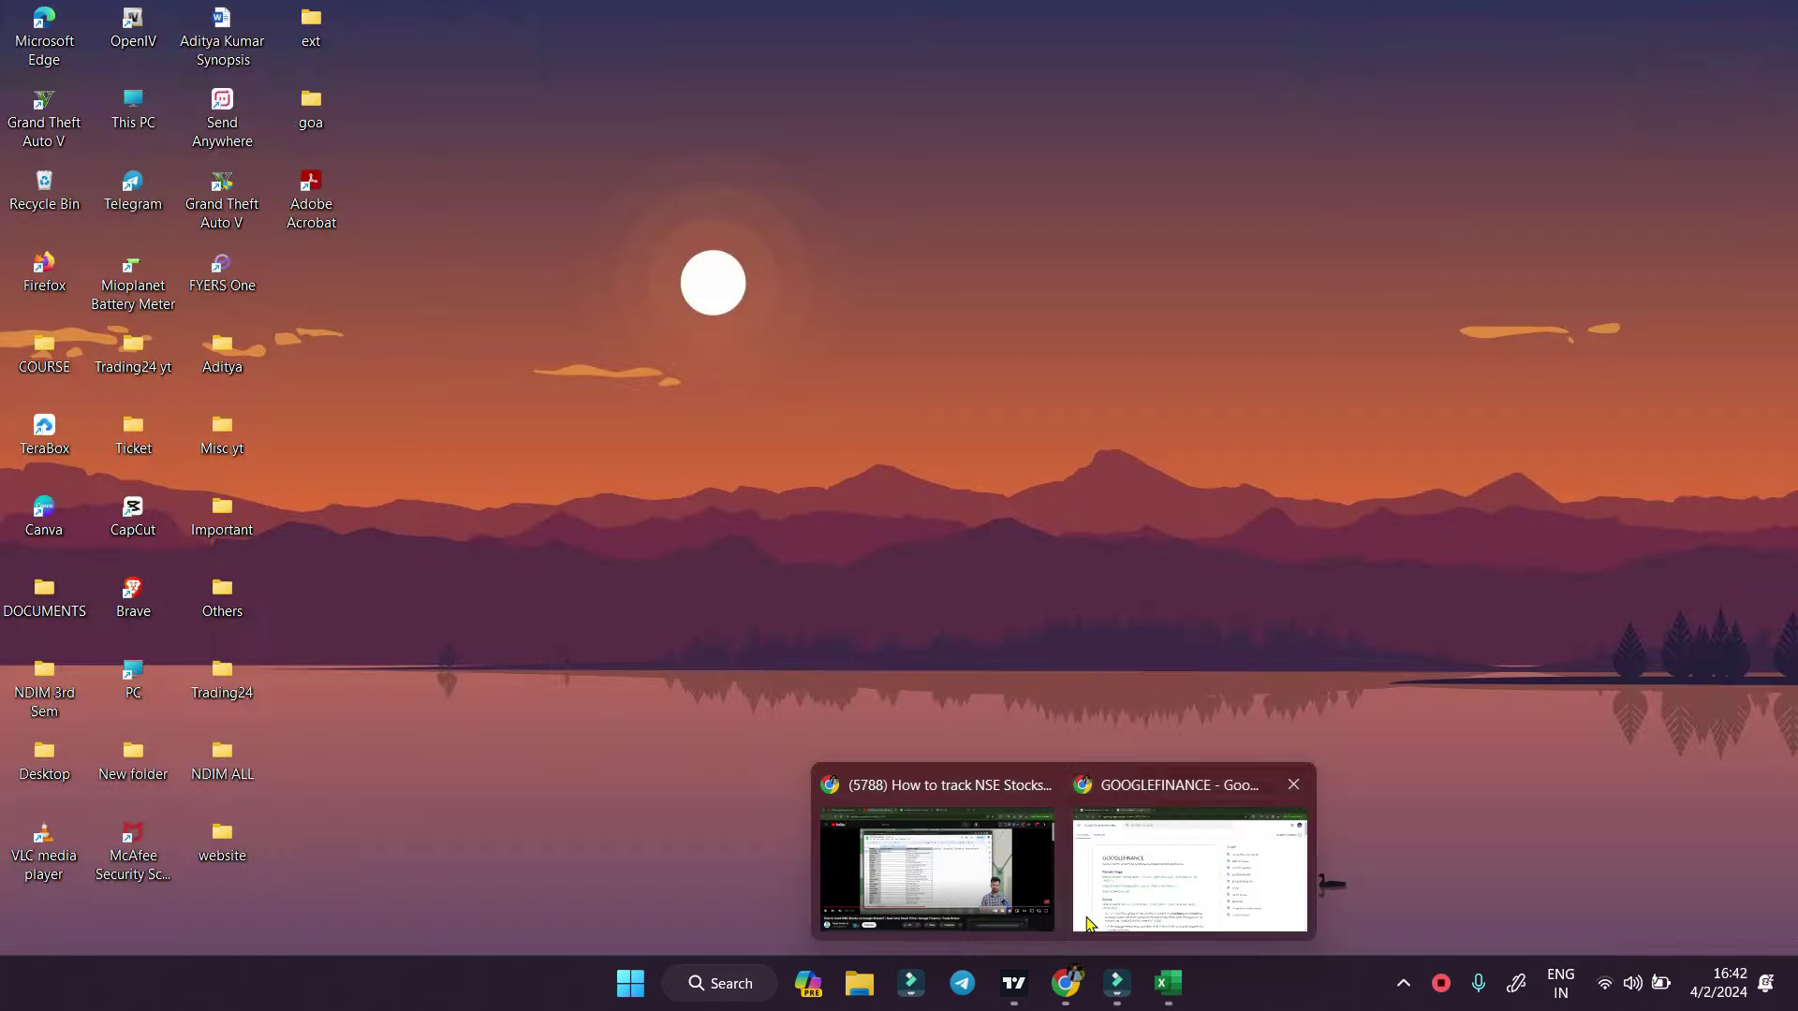
- Return to Chrome and open Google Sheets in a new tab
{"action": "mouse_move", "coordinate": [1066, 981]}
{"action": "left_click", "coordinate": [1183, 852]}
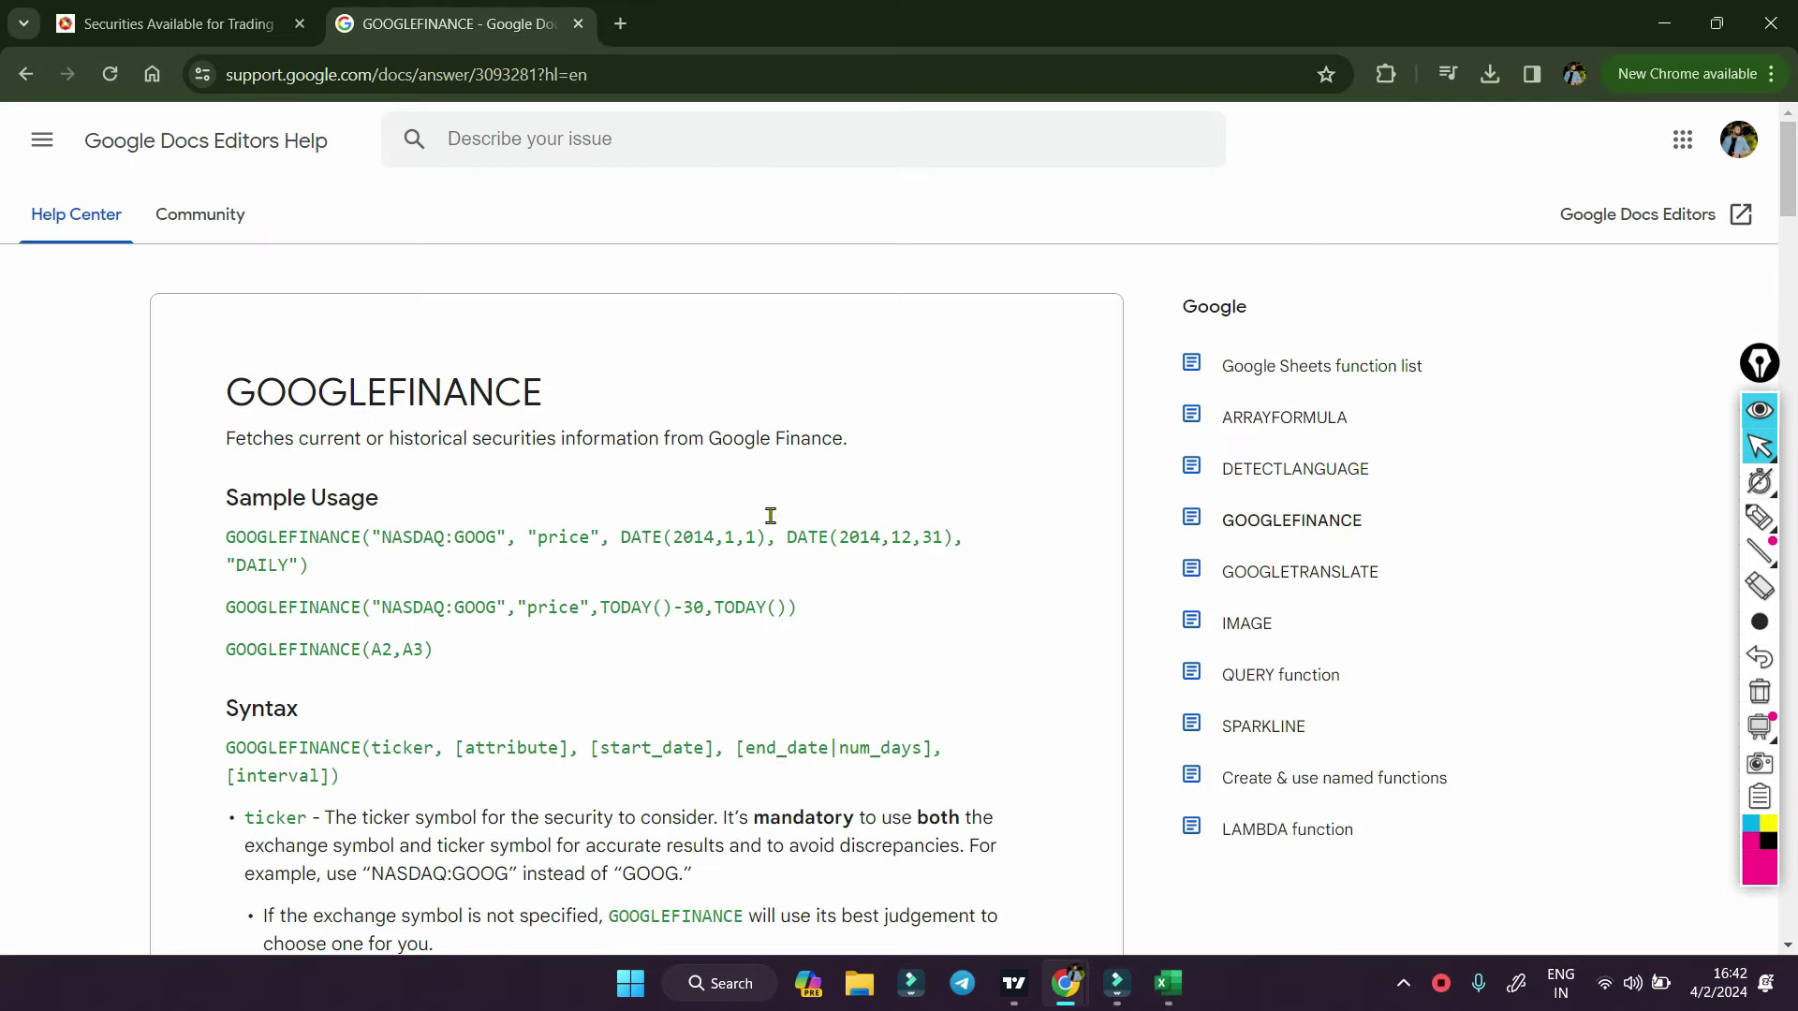
{"action": "left_click", "coordinate": [618, 23]}
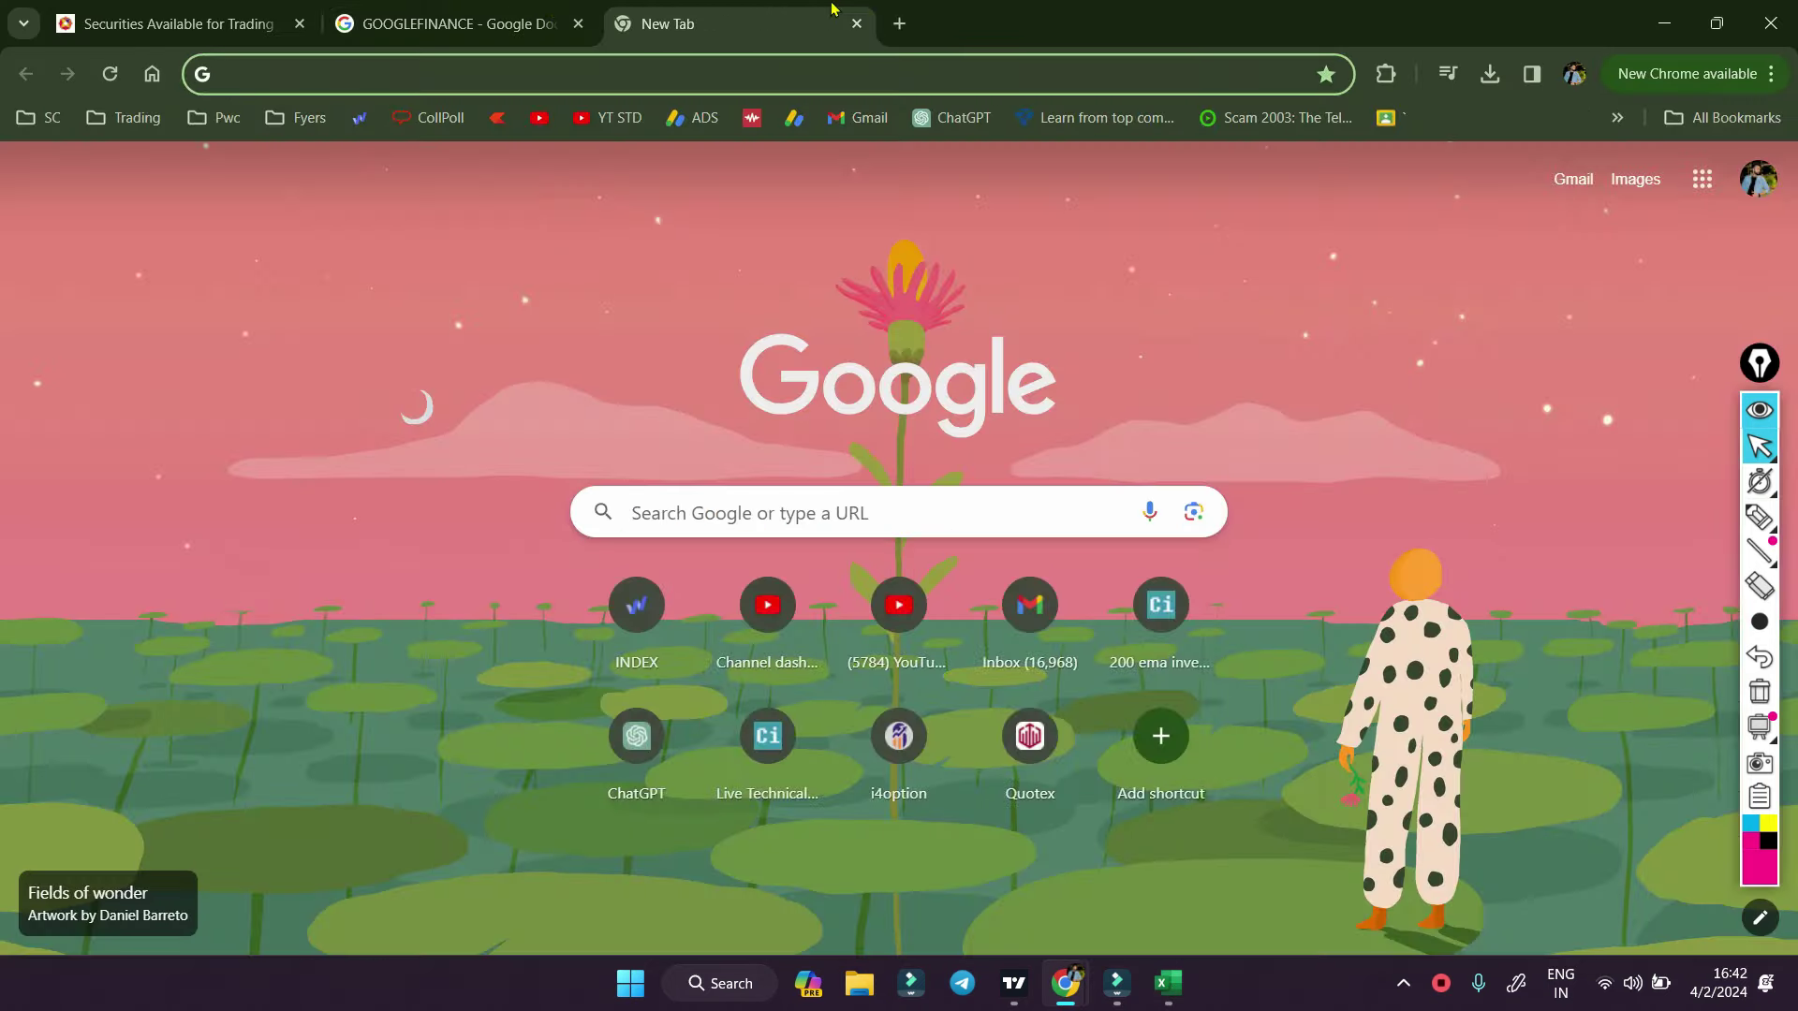
{"action": "type", "text": "spre"}
{"action": "key", "text": "Return"}
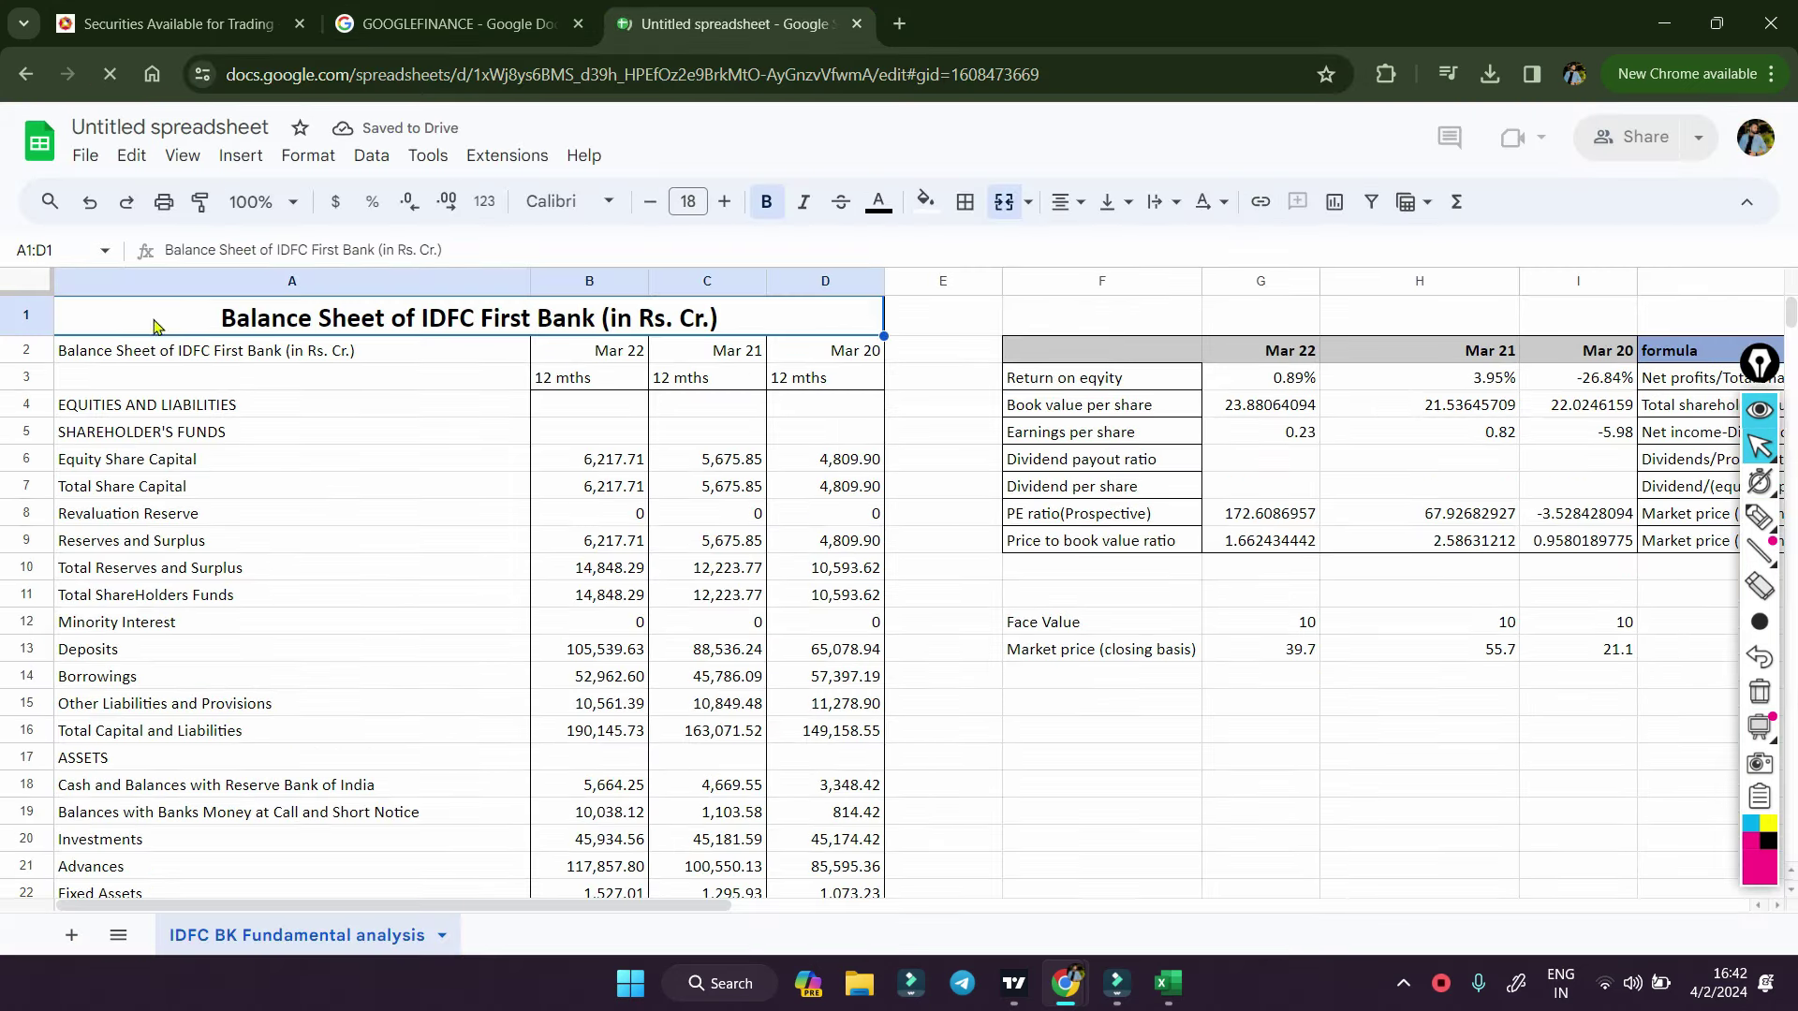
- Create a new blank spreadsheet via File > New and close the old spreadsheet tab
{"action": "left_click", "coordinate": [83, 157]}
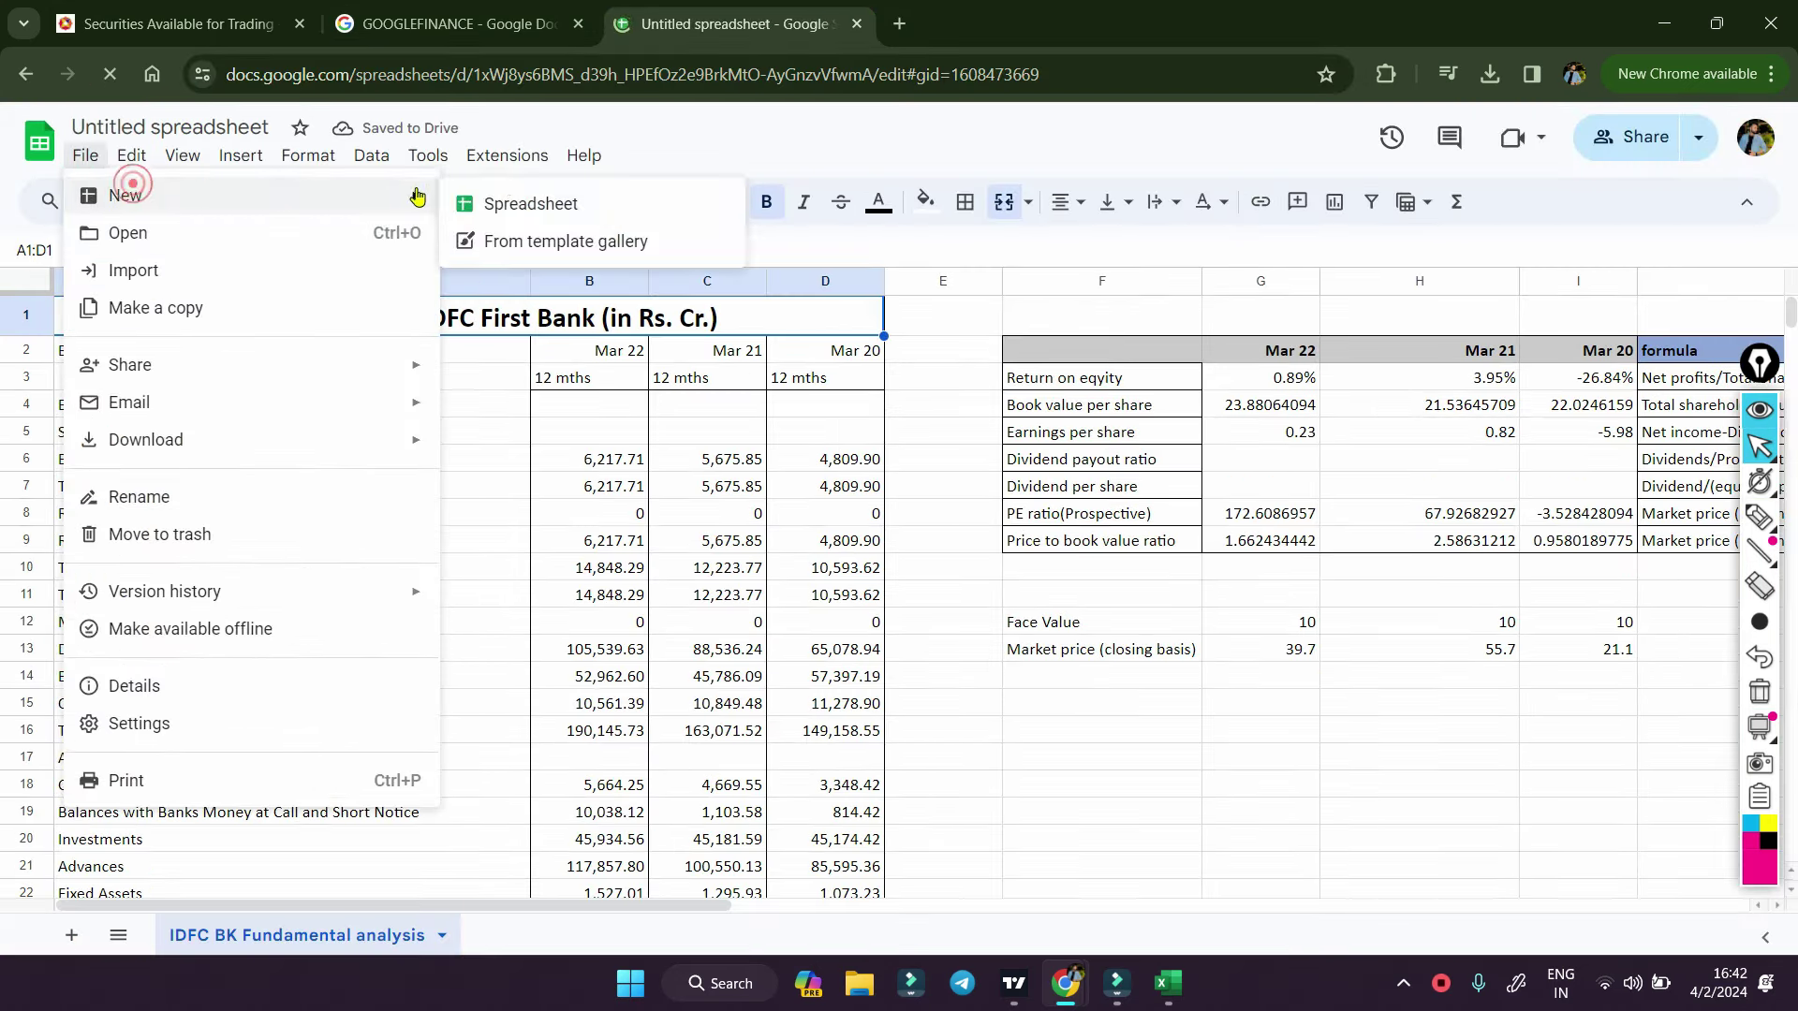
{"action": "left_click", "coordinate": [576, 203]}
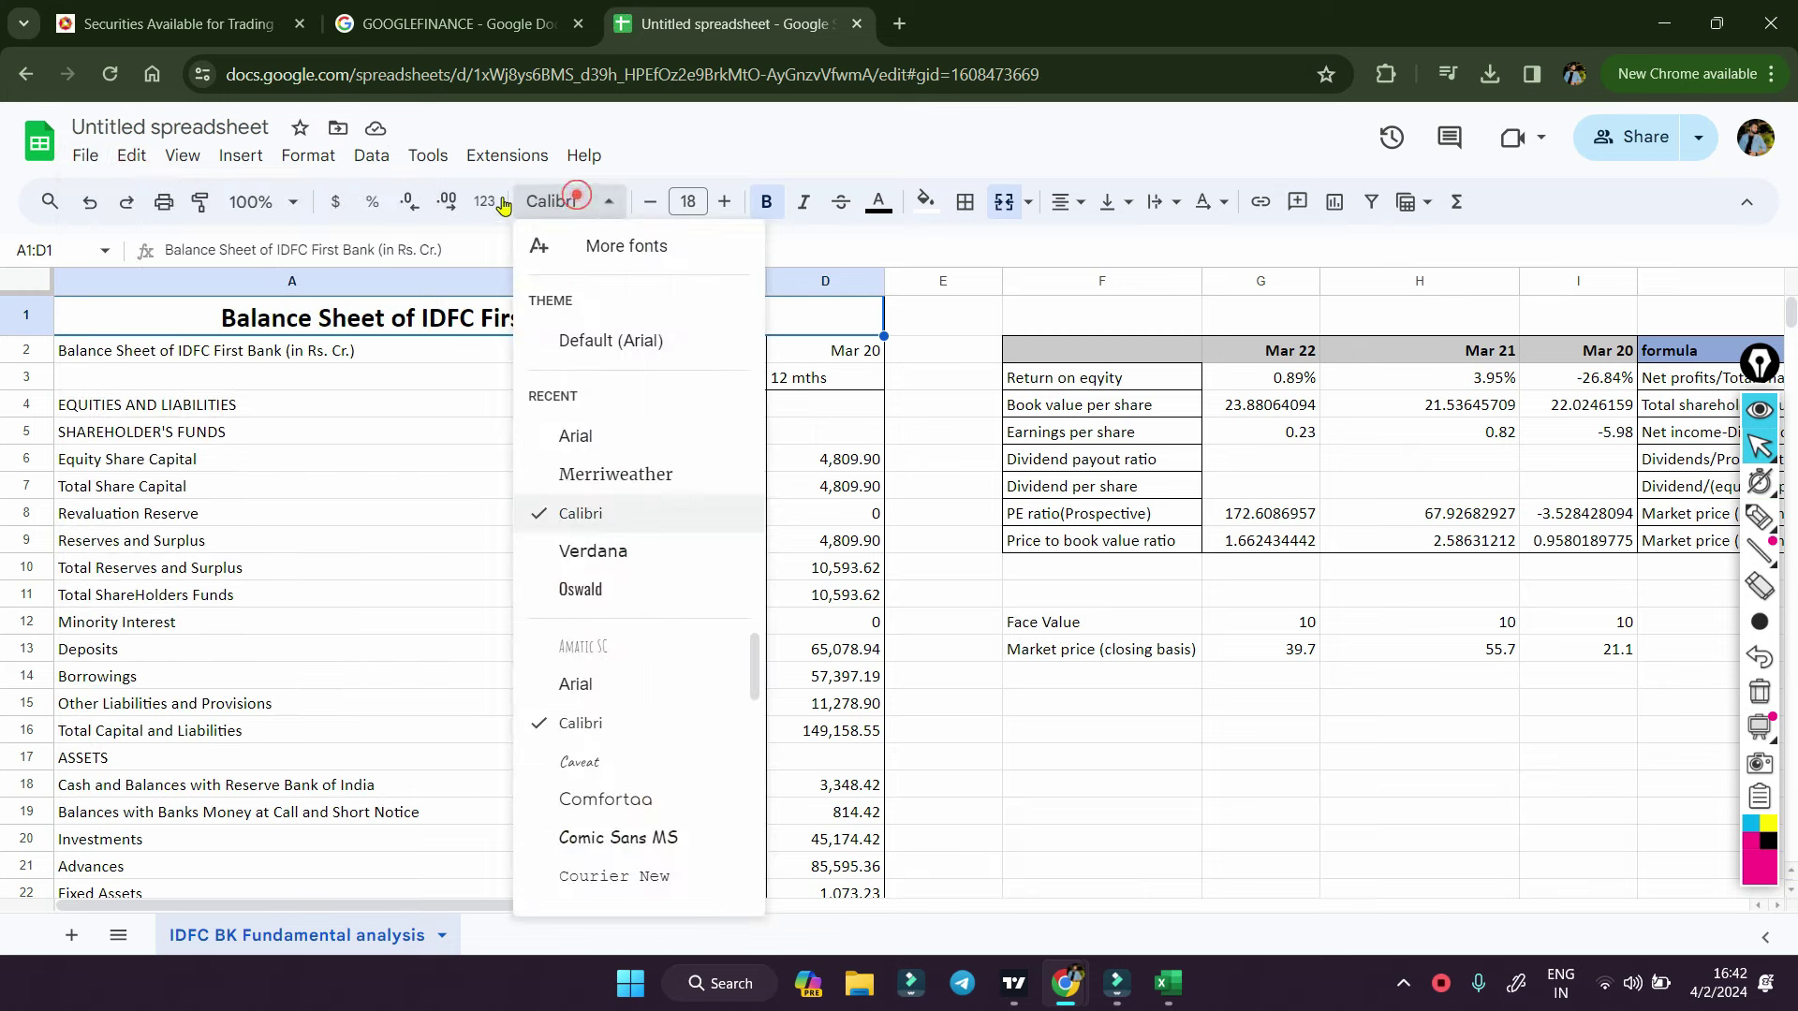
{"action": "left_click", "coordinate": [88, 156]}
{"action": "mouse_move", "coordinate": [125, 195]}
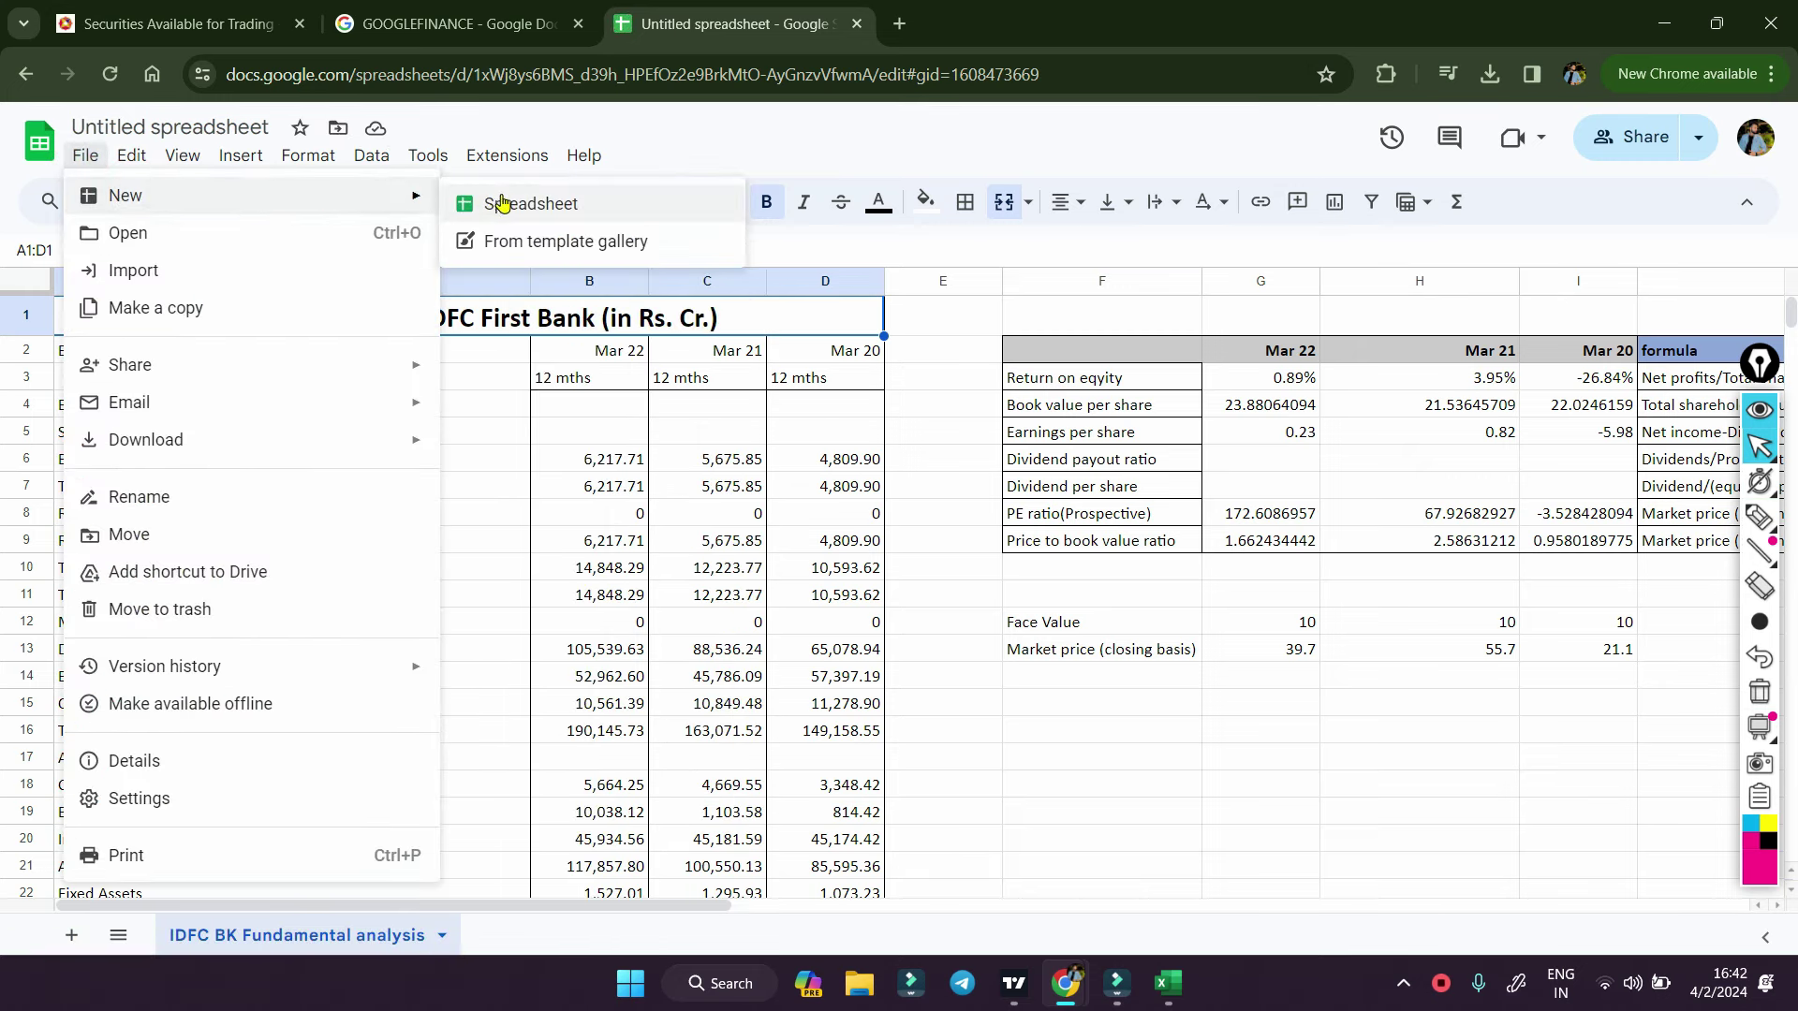
{"action": "left_click", "coordinate": [503, 197]}
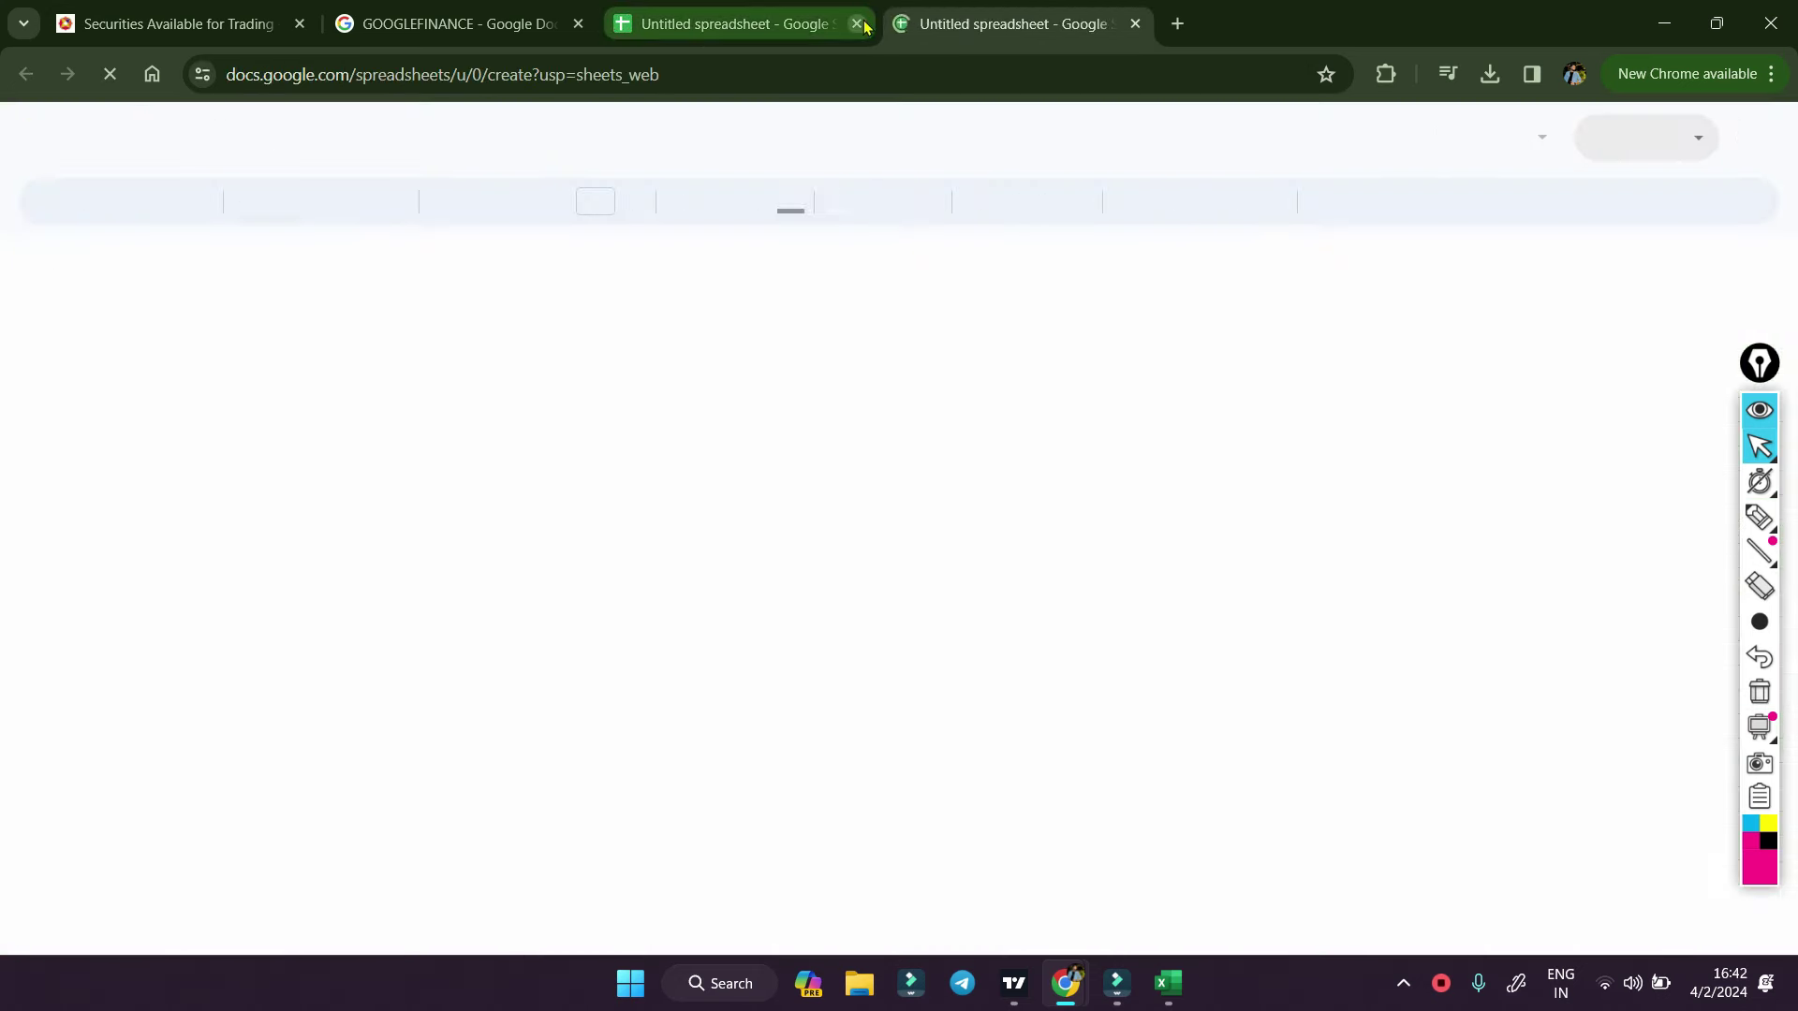
{"action": "left_click", "coordinate": [857, 24]}
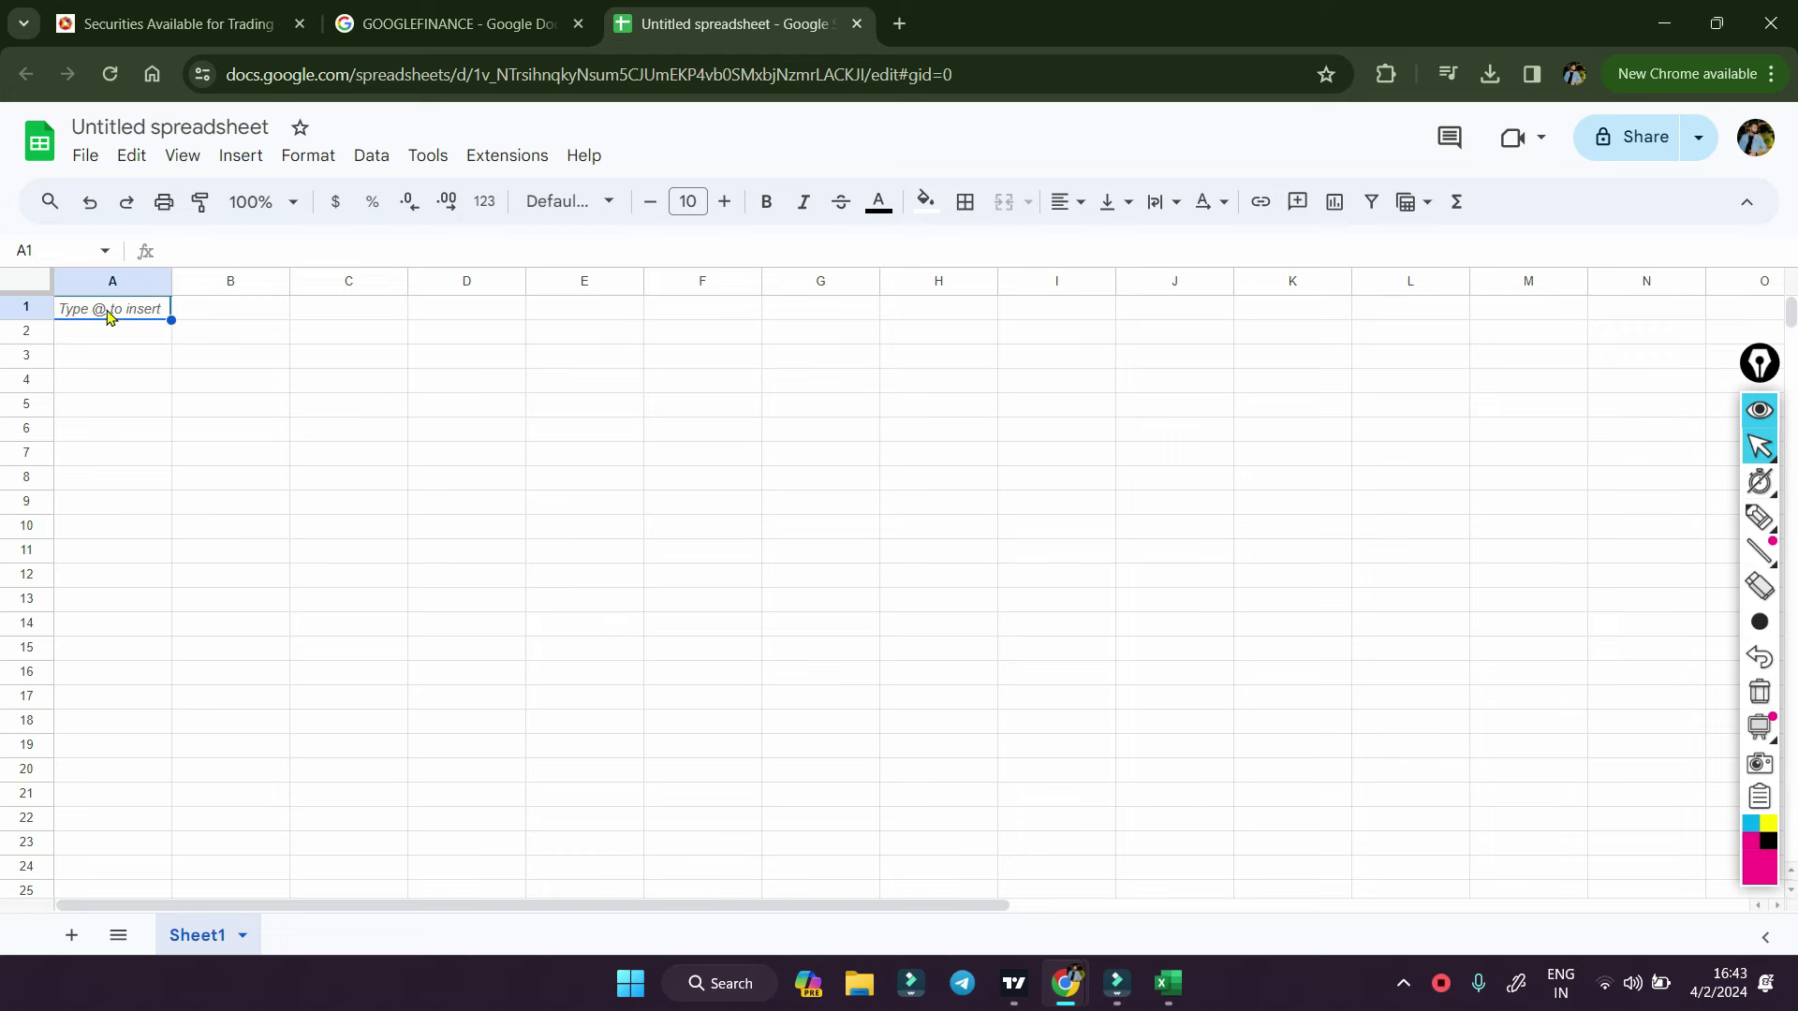
- Paste the symbols and company names into A1 and autofit column B to the longest name
{"action": "key", "text": "ctrl+v"}
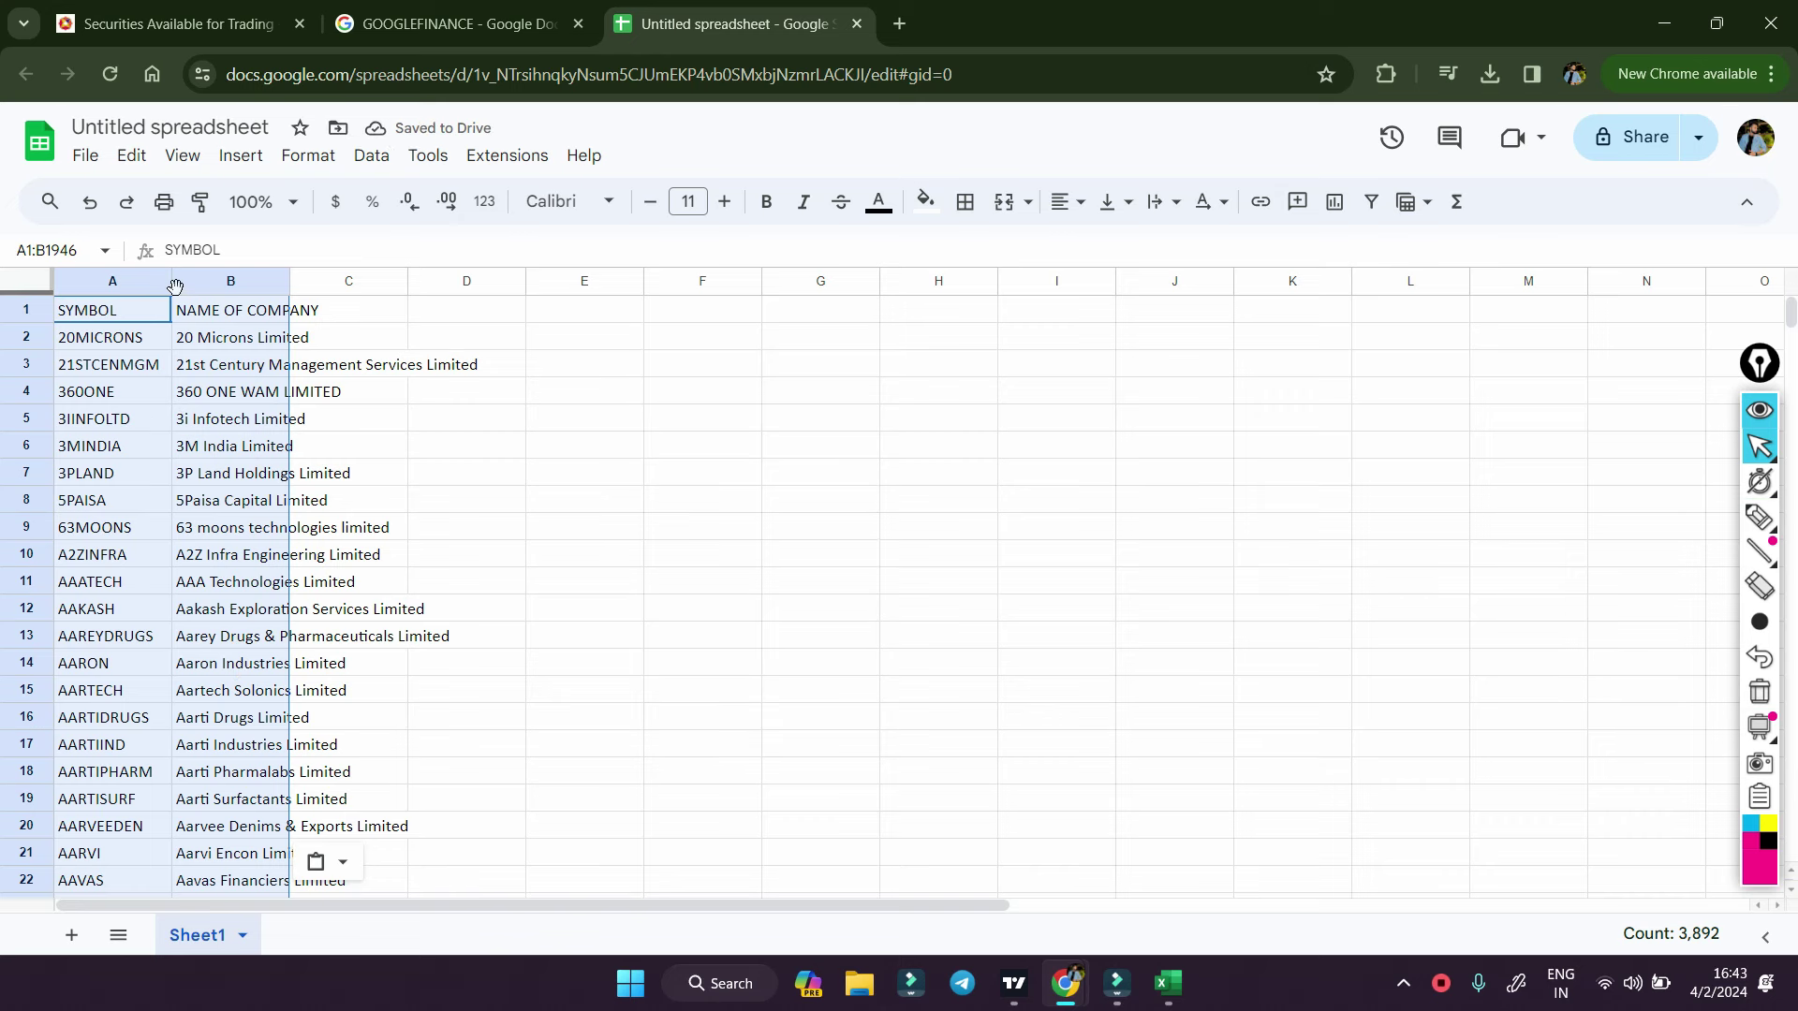
{"action": "left_click_drag", "start_coordinate": [175, 285], "coordinate": [174, 286]}
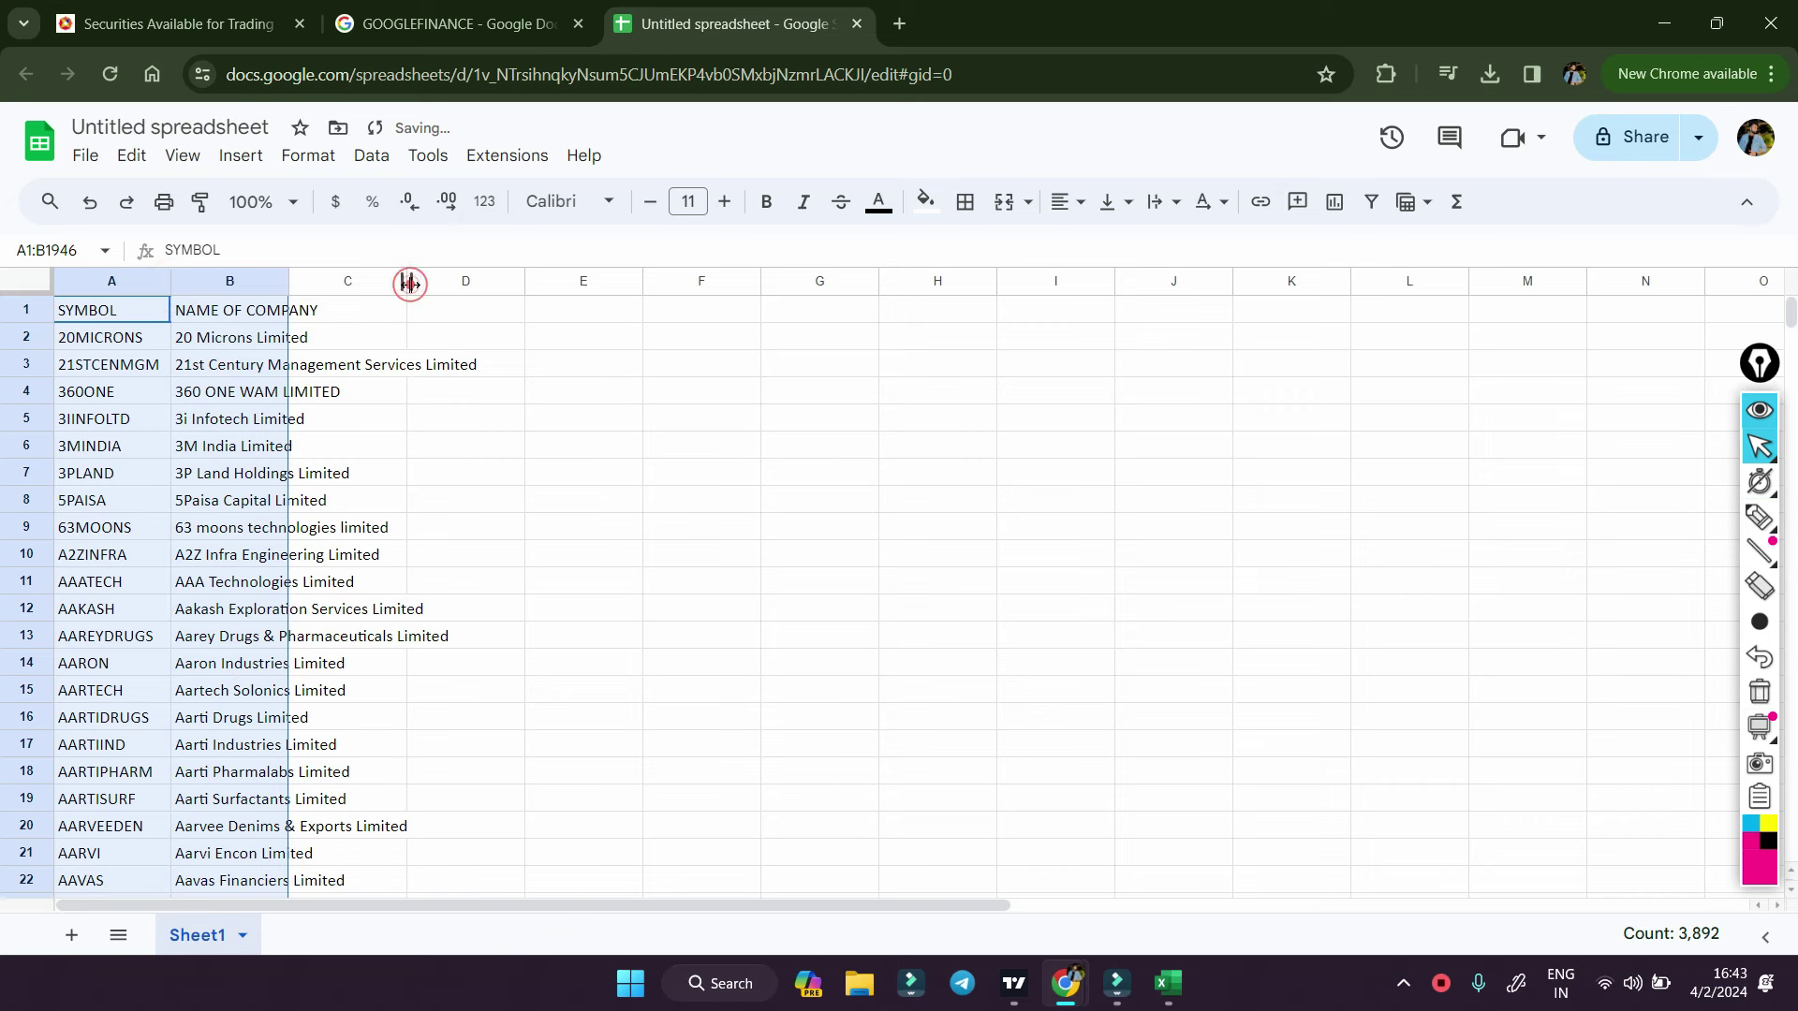
{"action": "left_click", "coordinate": [673, 482]}
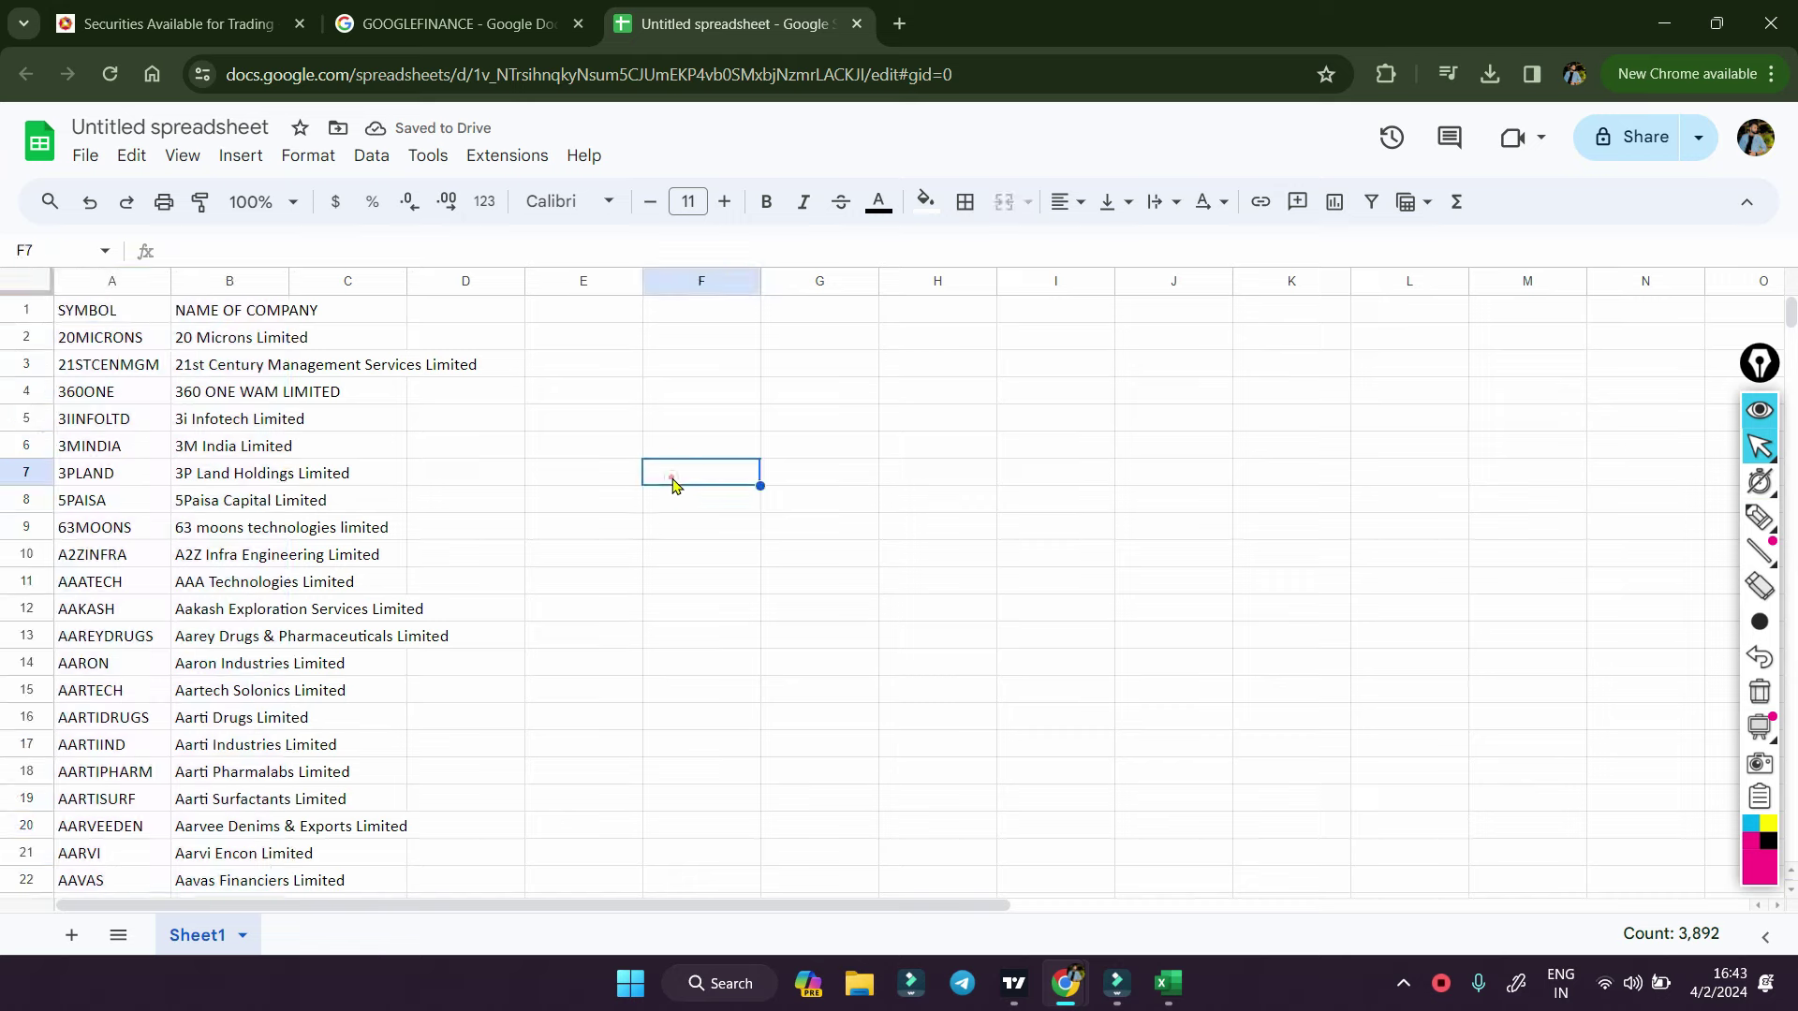
{"action": "left_click_drag", "start_coordinate": [290, 285], "coordinate": [284, 286]}
{"action": "double_click", "coordinate": [286, 286]}
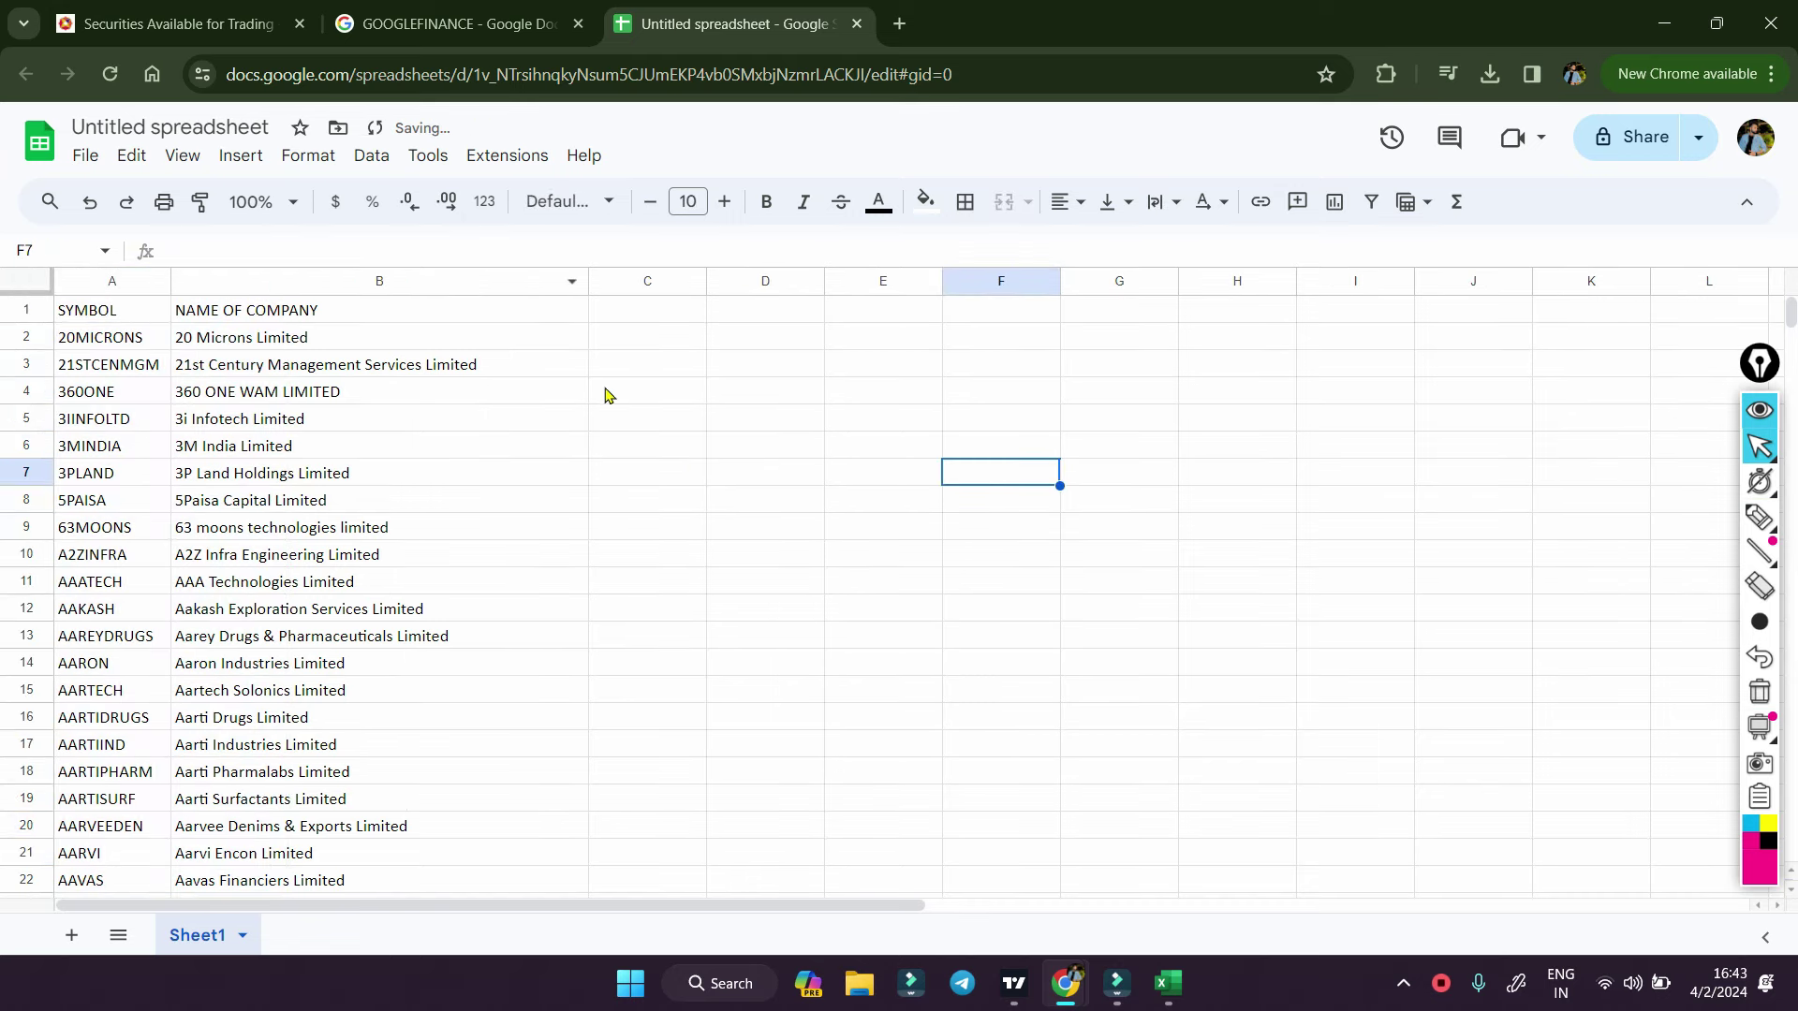
{"action": "left_click", "coordinate": [510, 487]}
- Bold the SYMBOL and NAME OF COMPANY header cells A1:B1
{"action": "left_click", "coordinate": [103, 318]}
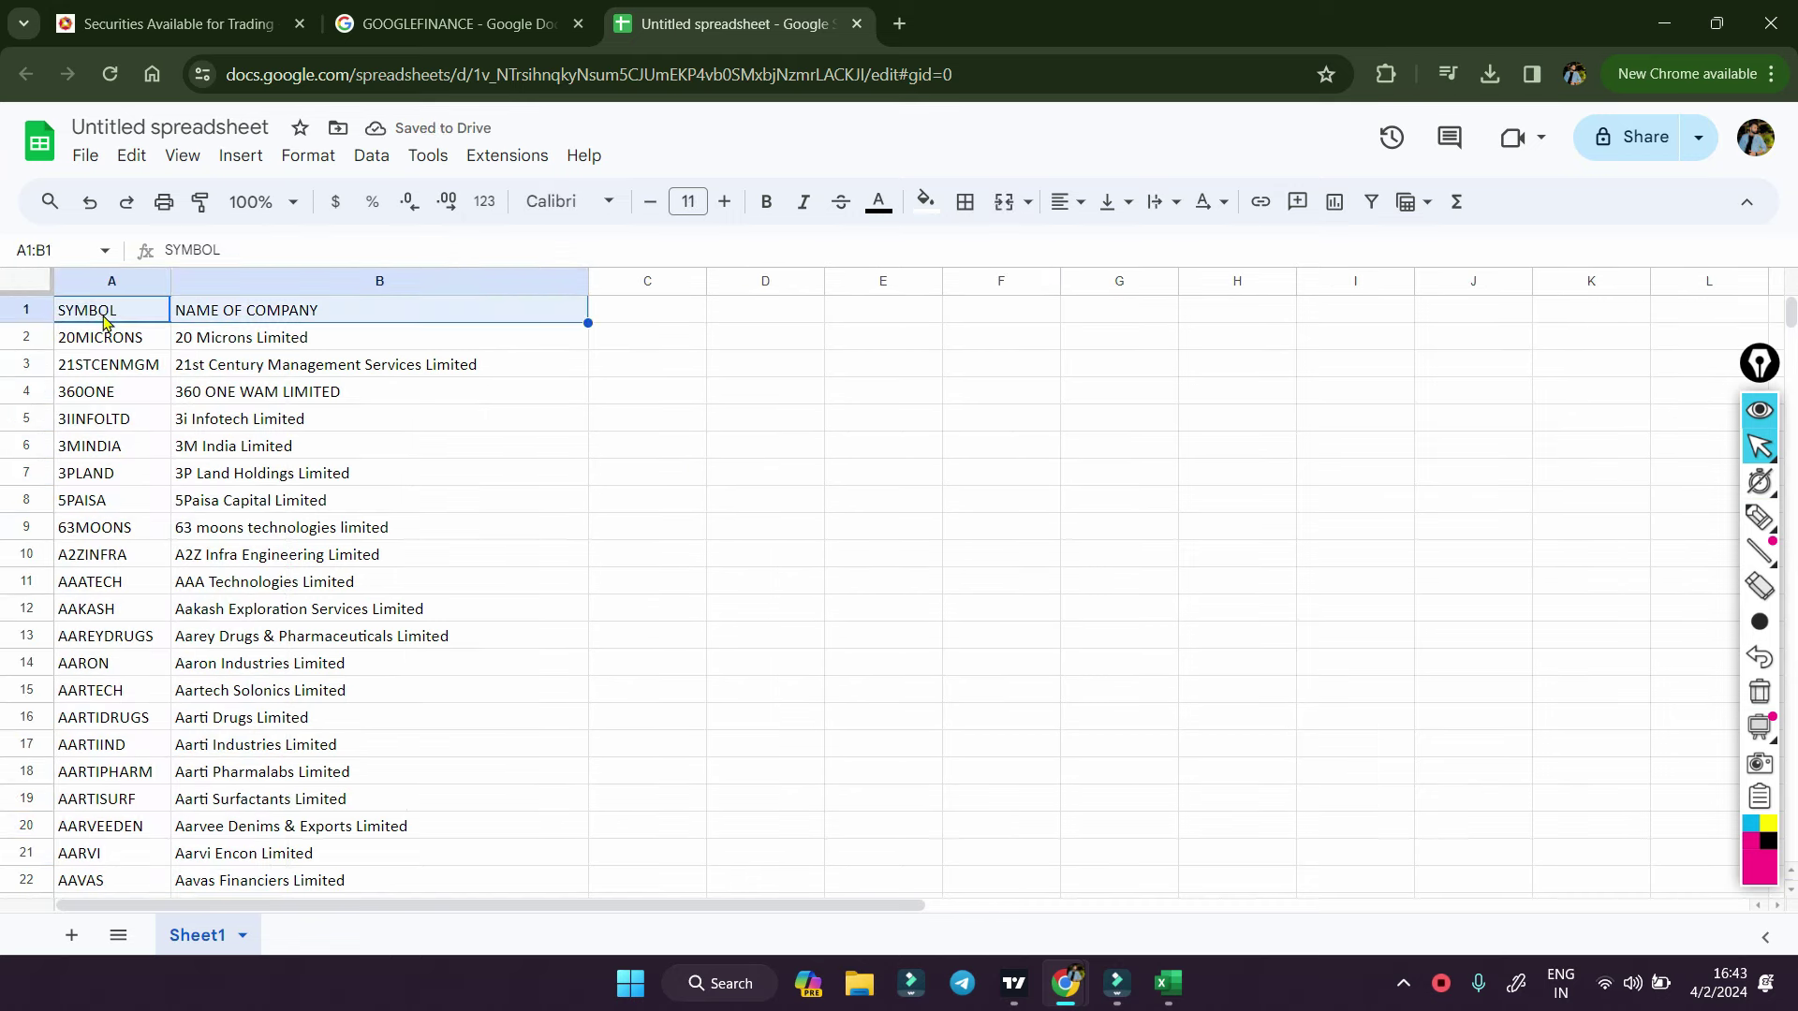
{"action": "key", "text": "shift+Right"}
{"action": "key", "text": "ctrl+b"}
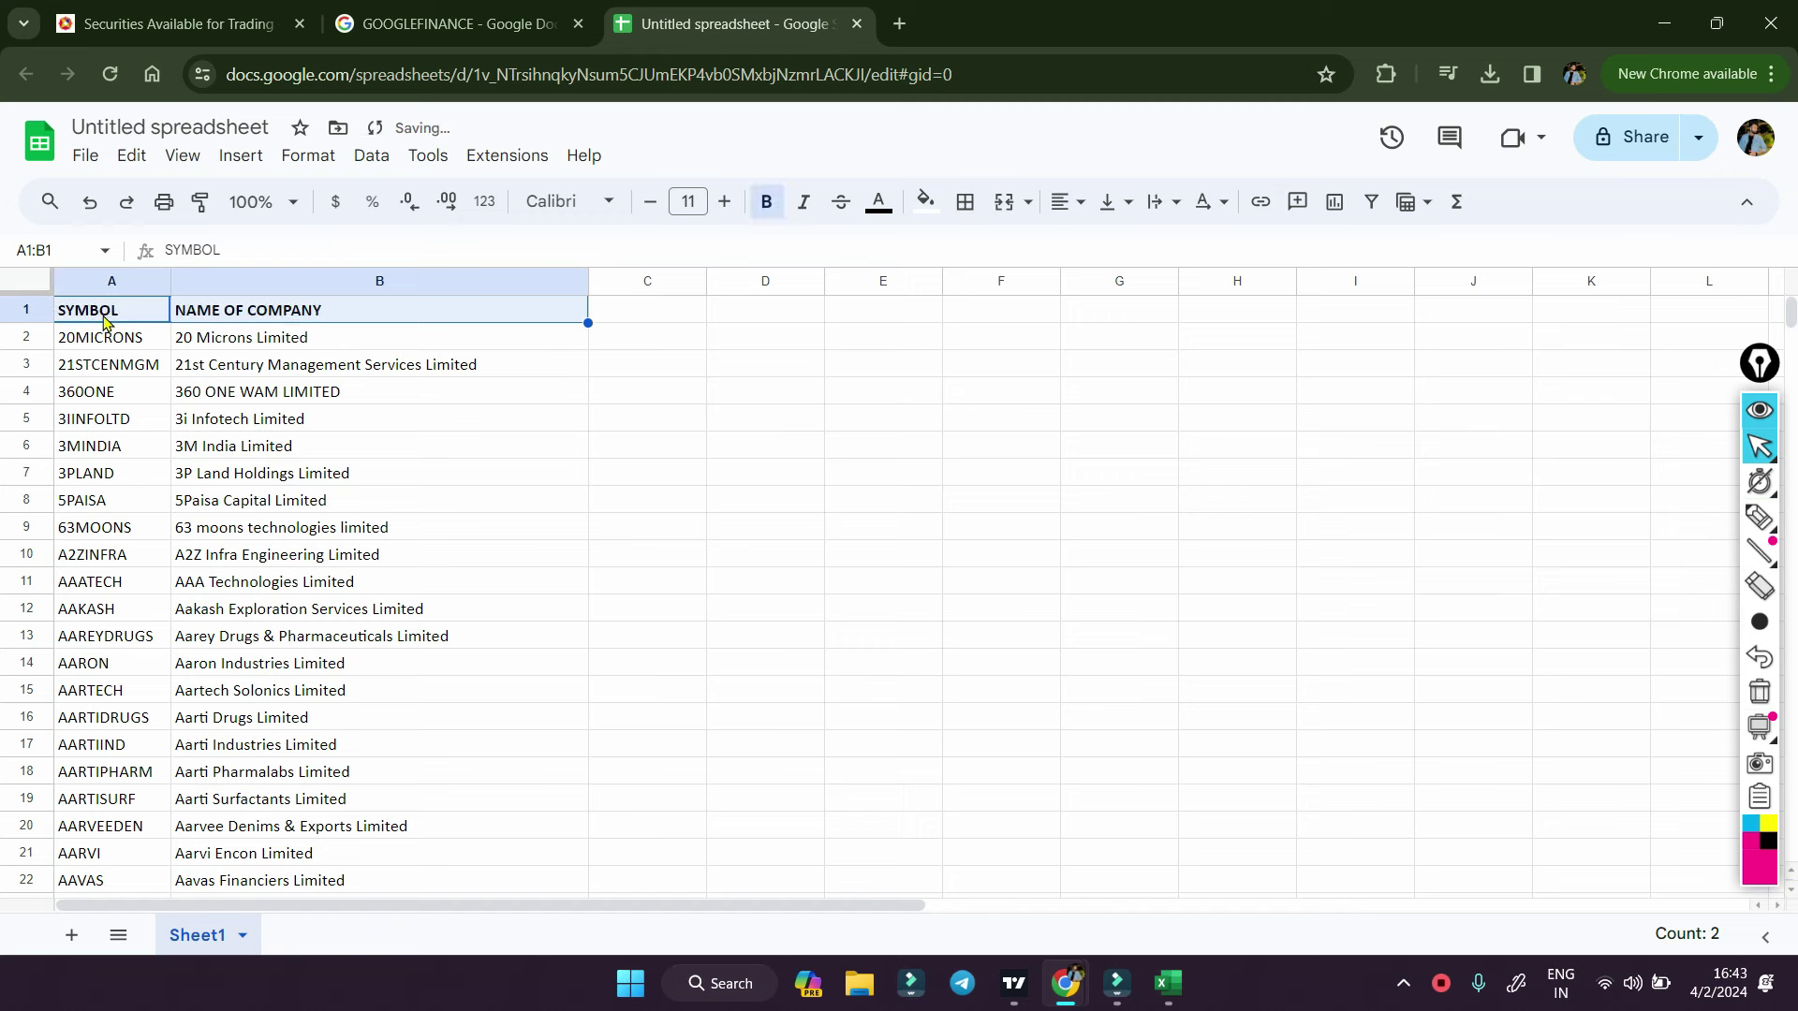
{"action": "left_click", "coordinate": [107, 340]}
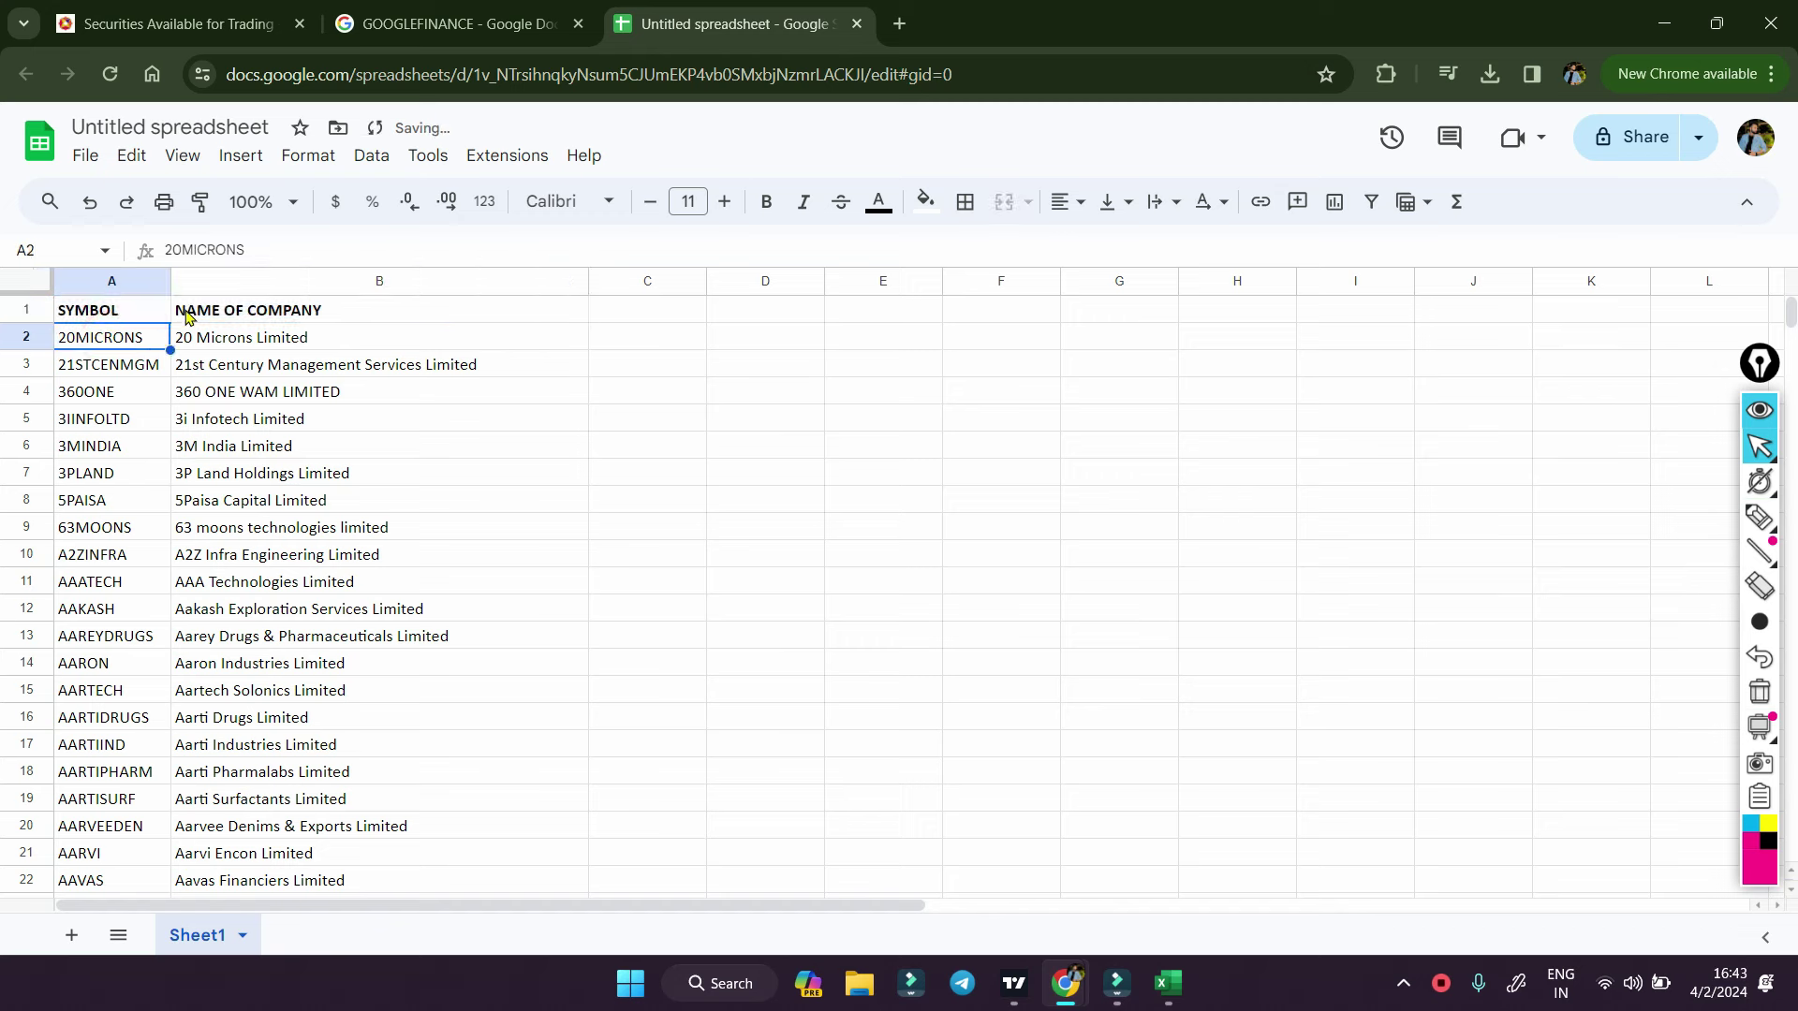
- Insert an empty column right of SYMBOL and head it 'SYMBOL + NSE'
{"action": "left_click", "coordinate": [108, 283]}
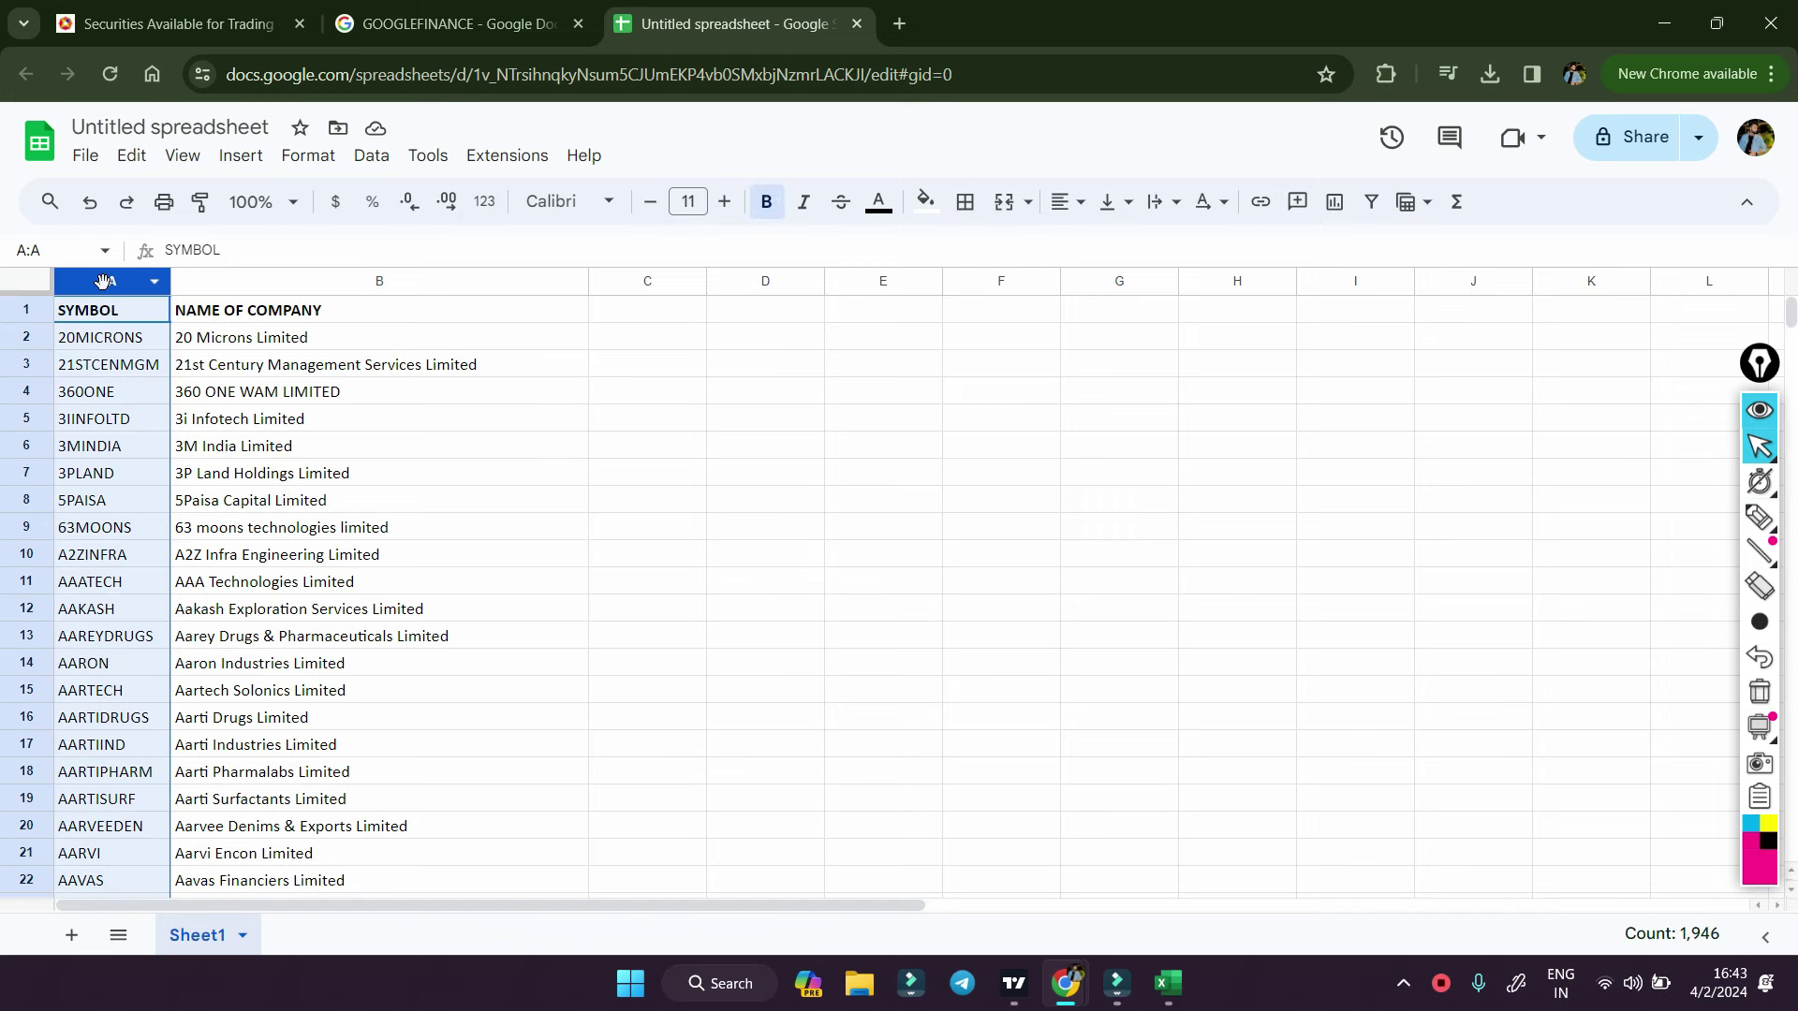
{"action": "right_click", "coordinate": [103, 281]}
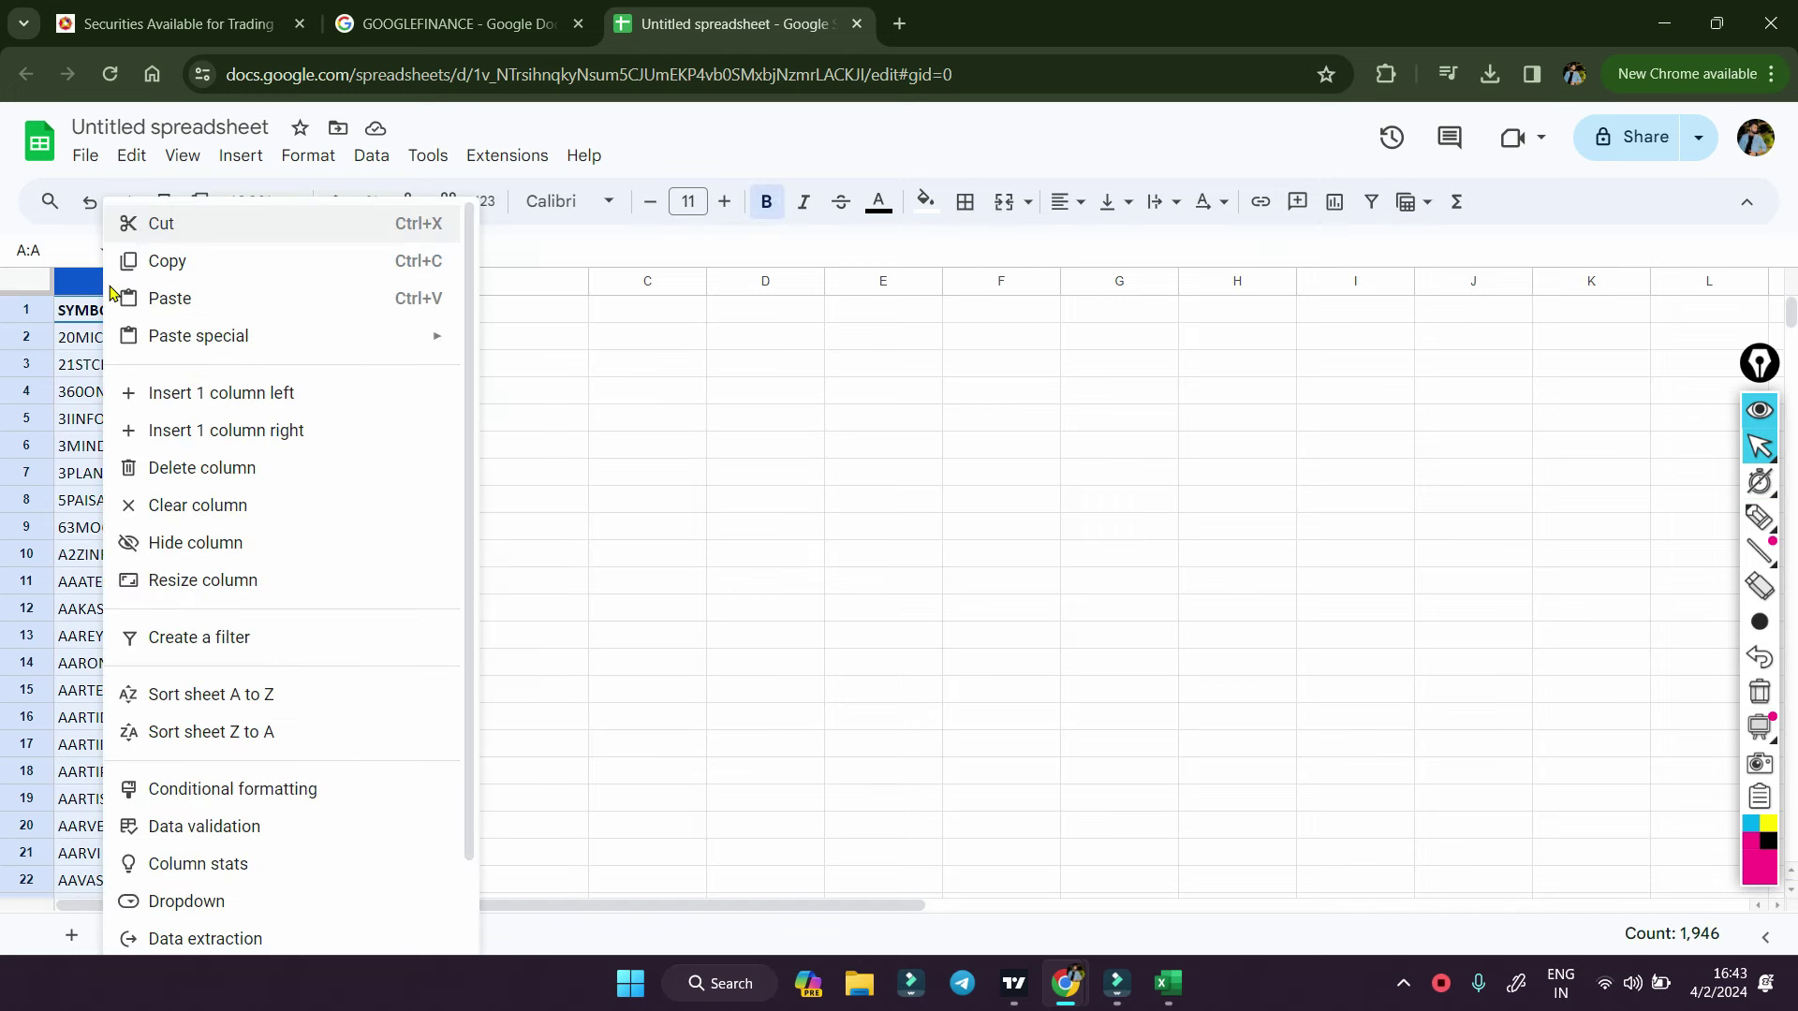
{"action": "left_click", "coordinate": [273, 433]}
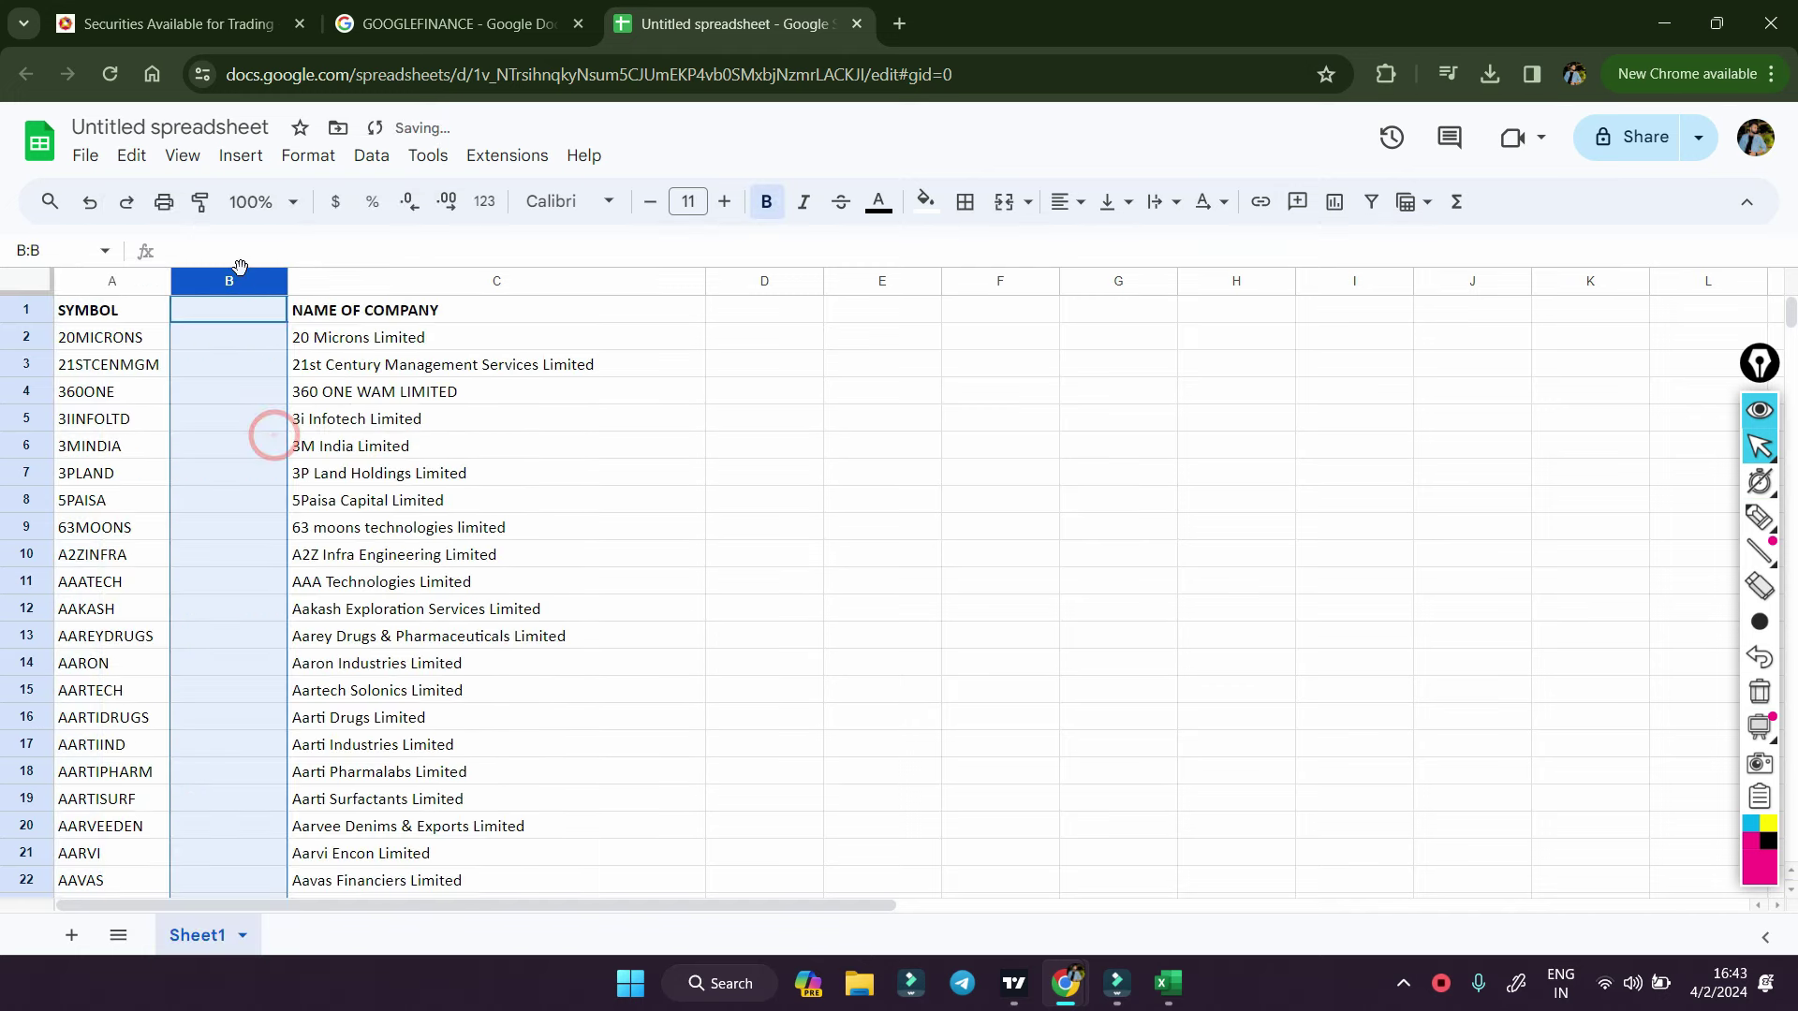
{"action": "left_click", "coordinate": [245, 317]}
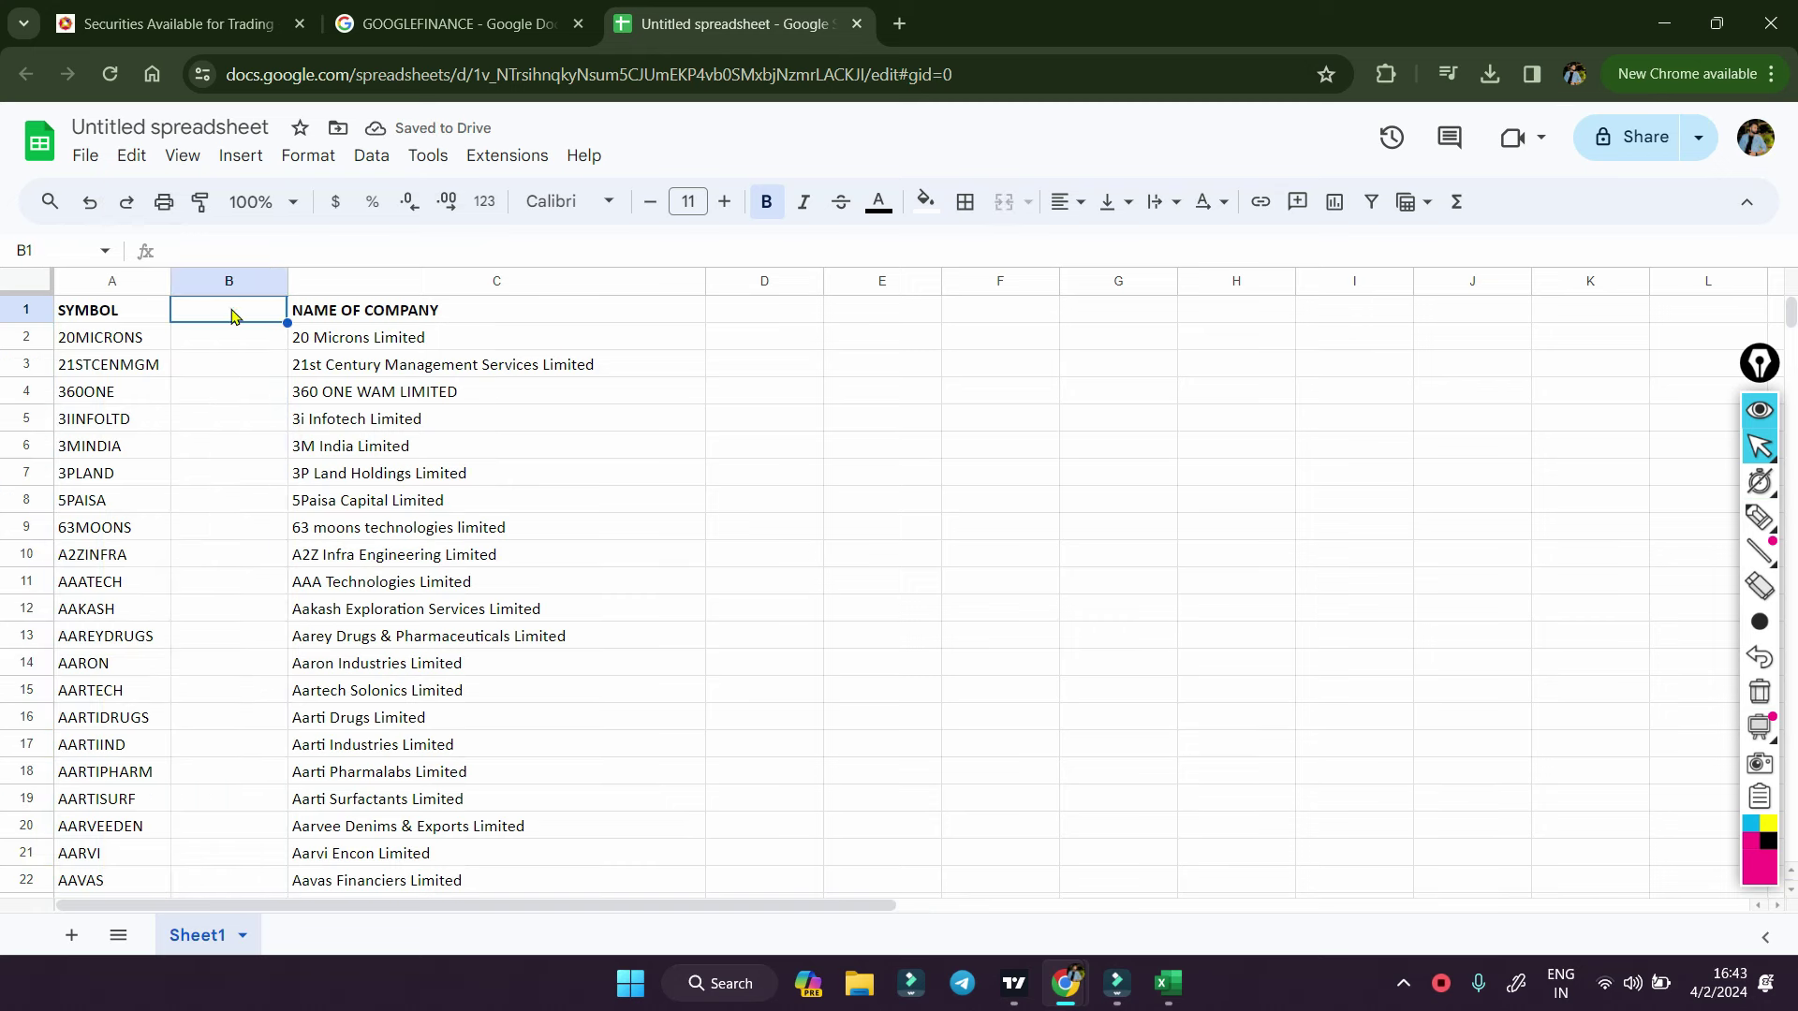
{"action": "left_click", "coordinate": [231, 312]}
{"action": "type", "text": "SYMBOL + NSE"}
{"action": "key", "text": "Return"}
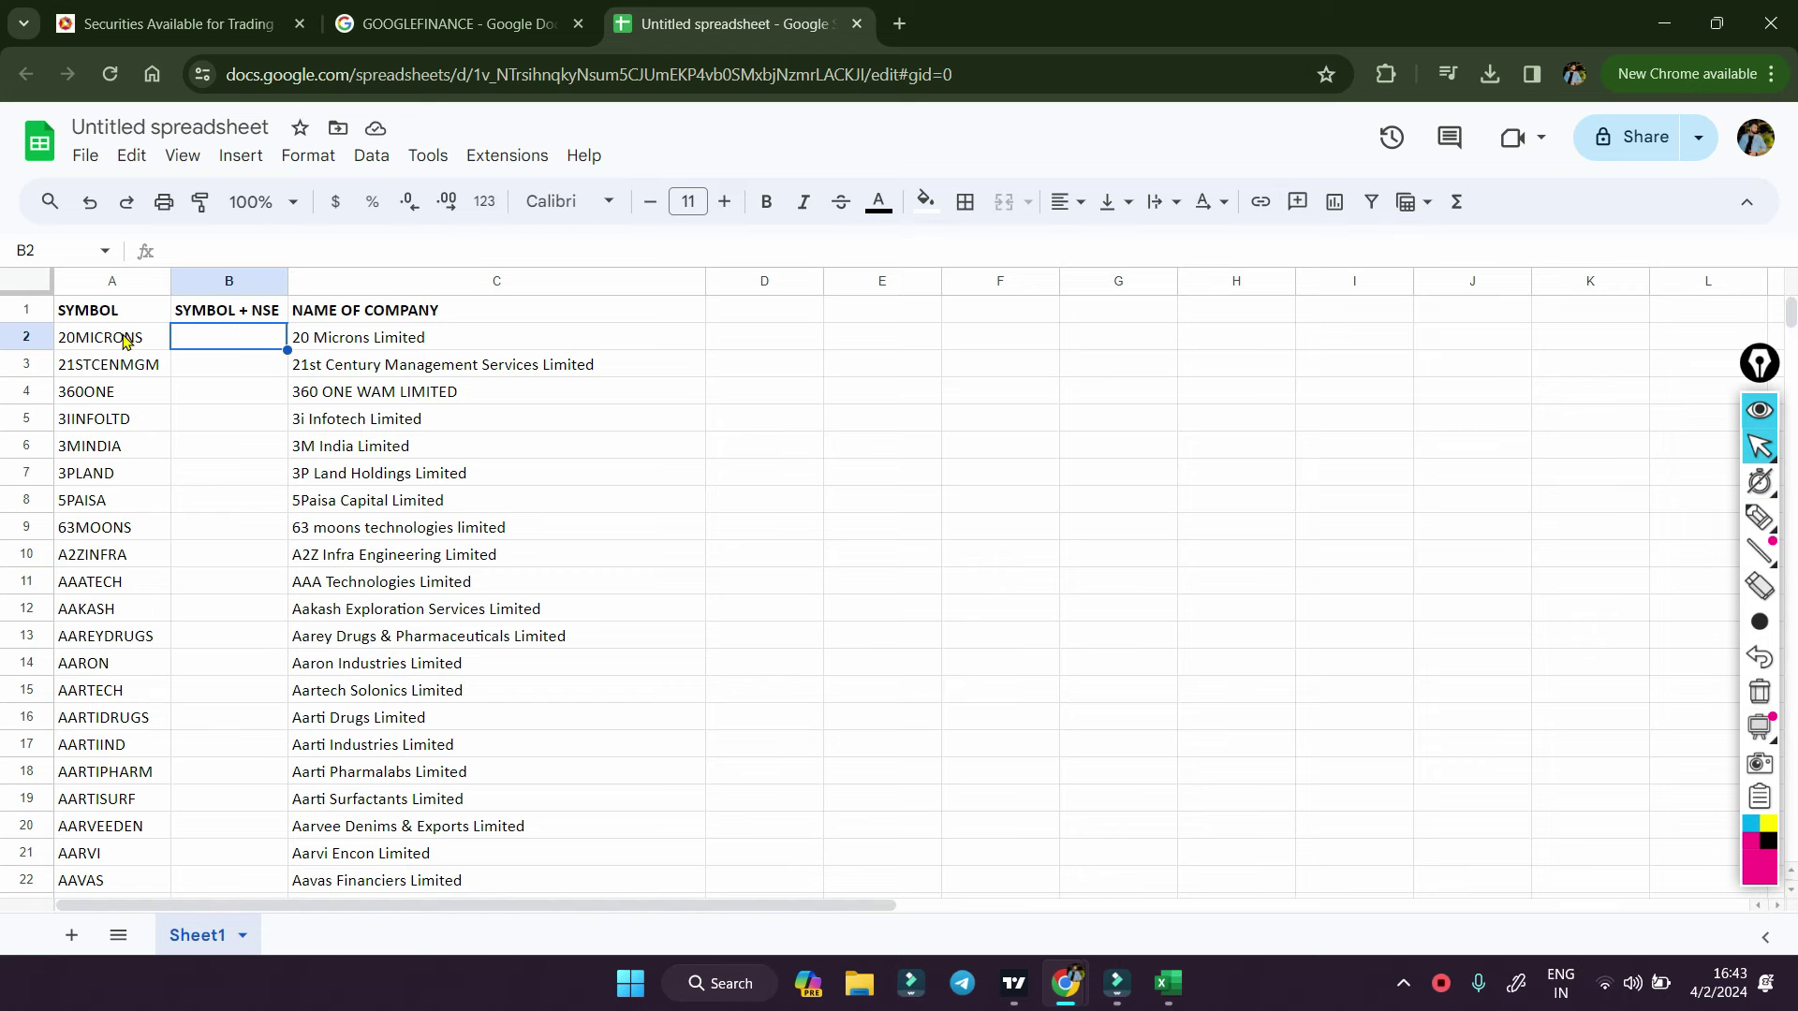
{"action": "left_click", "coordinate": [449, 24]}
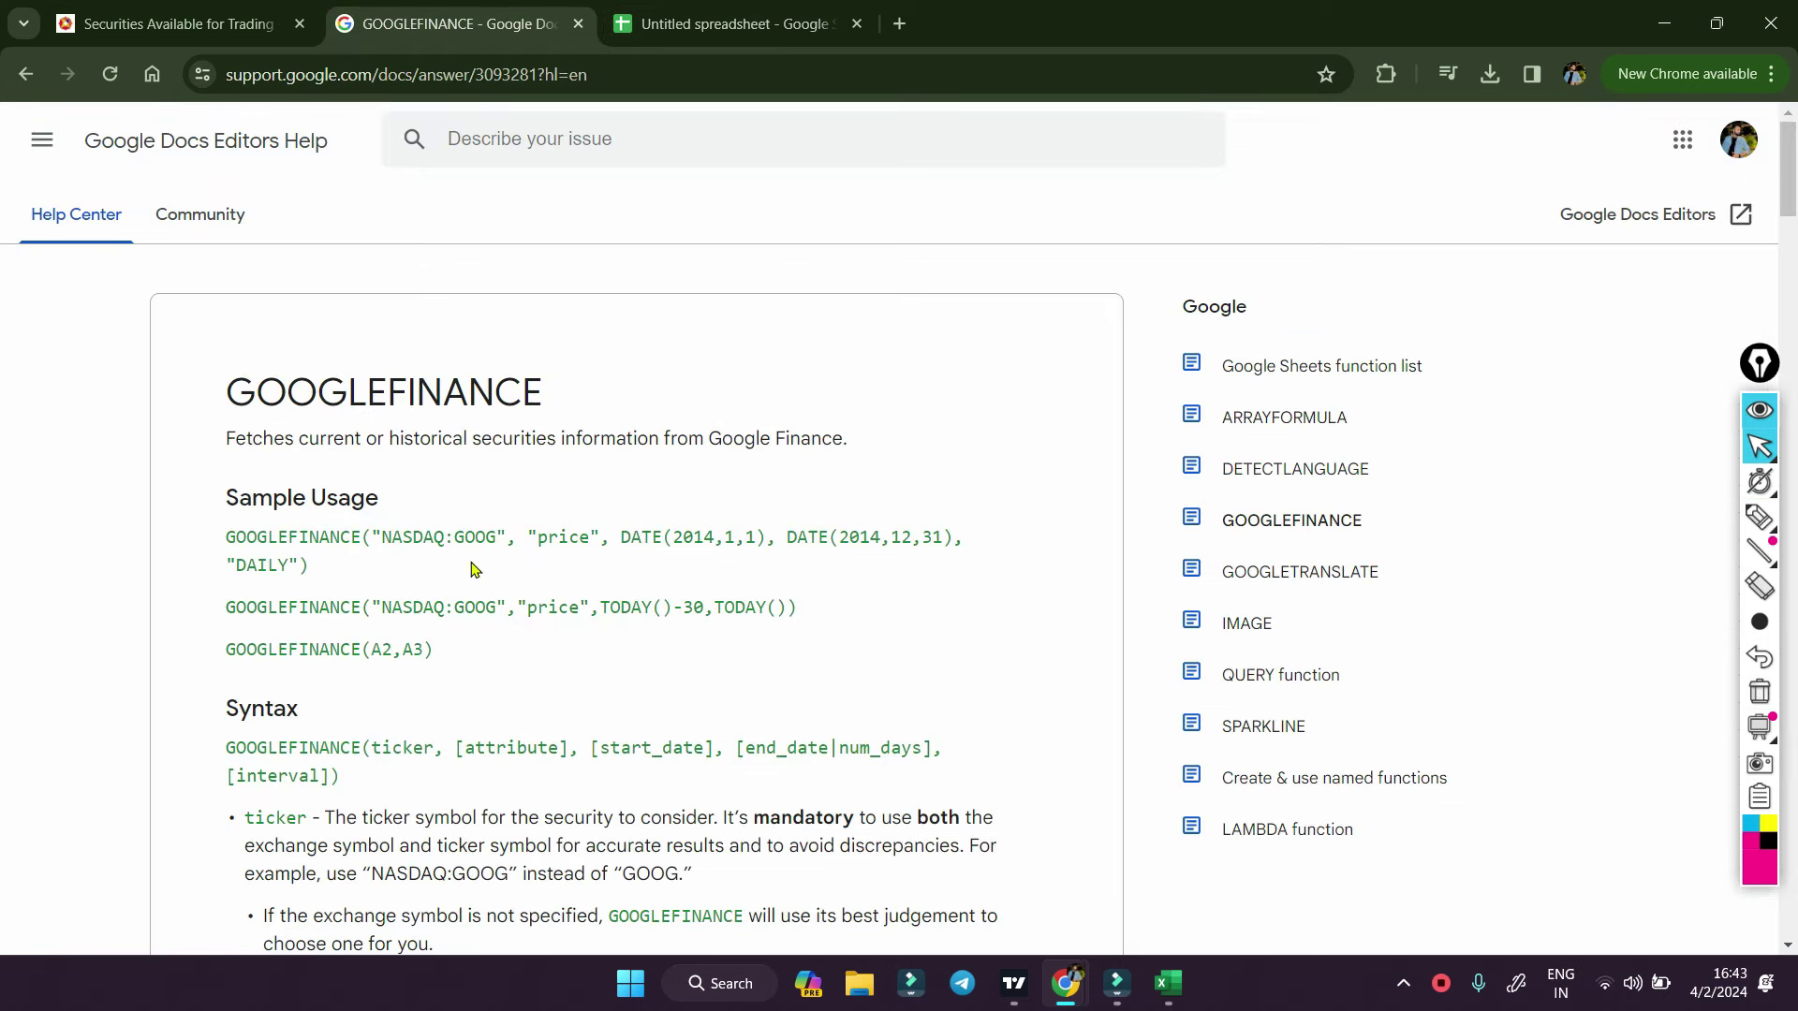
{"action": "left_click_drag", "start_coordinate": [372, 537], "coordinate": [498, 538]}
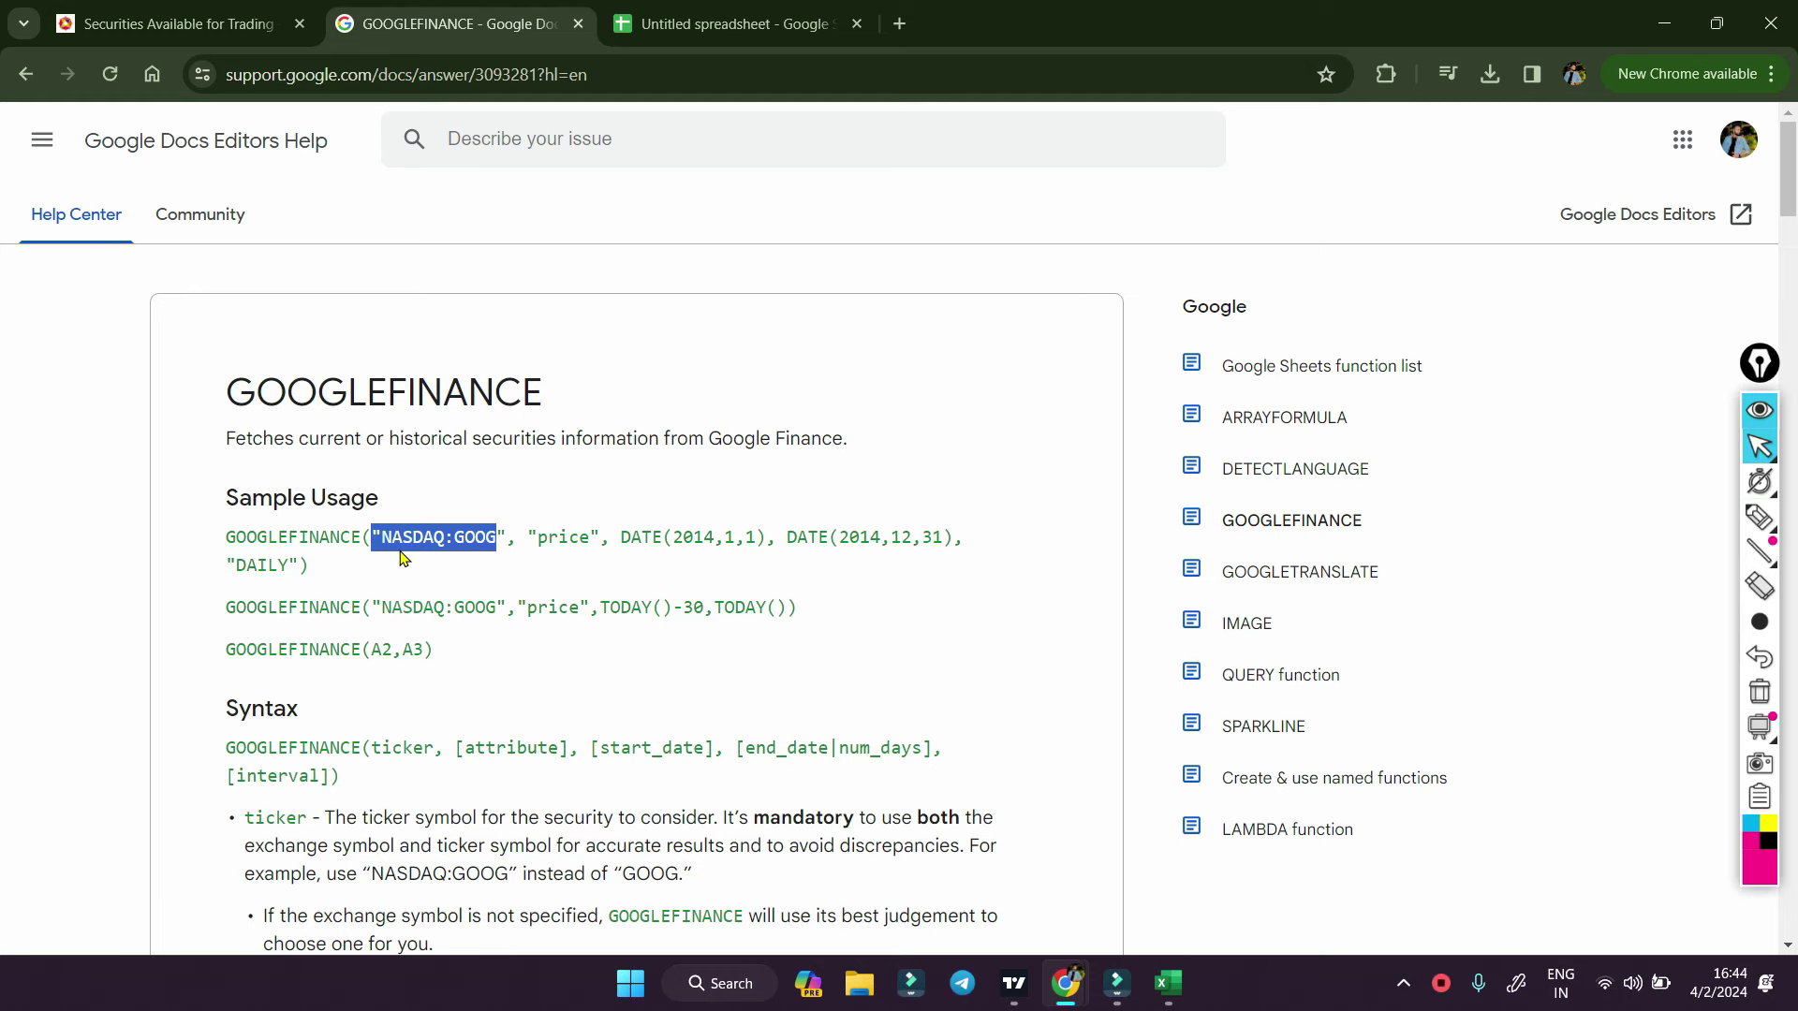
{"action": "left_click", "coordinate": [403, 561]}
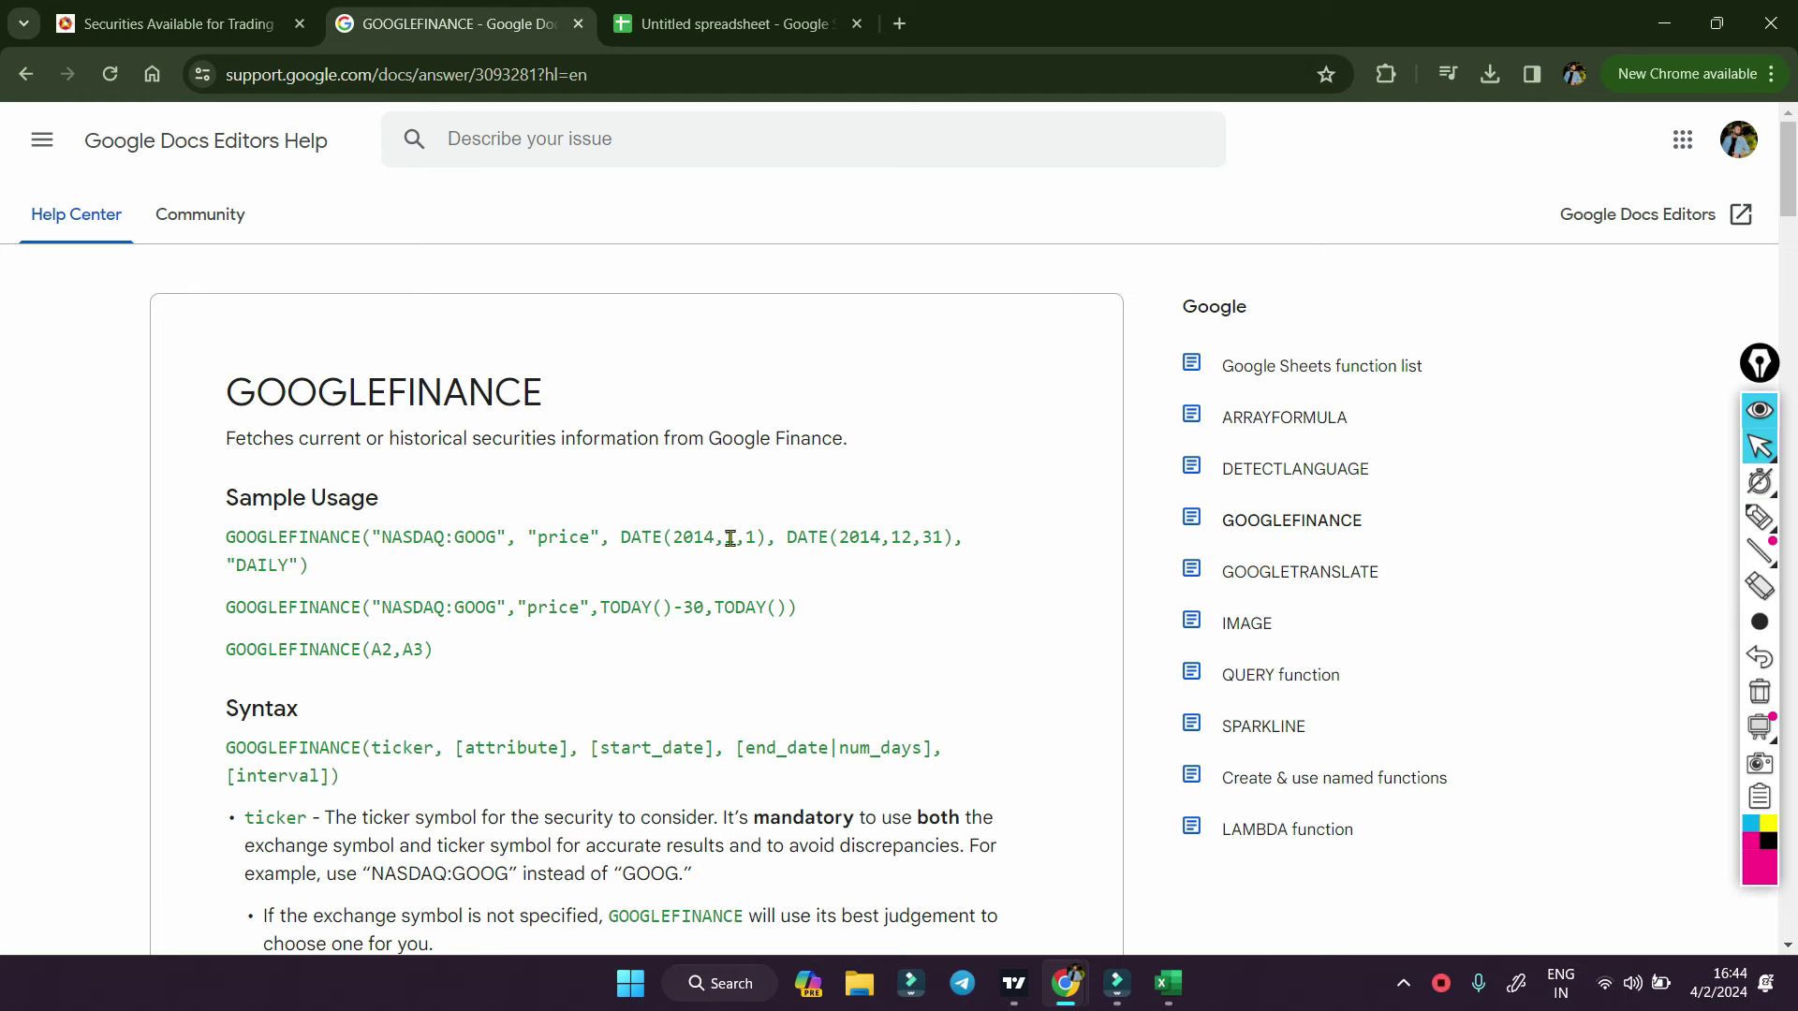
{"action": "left_click", "coordinate": [681, 28]}
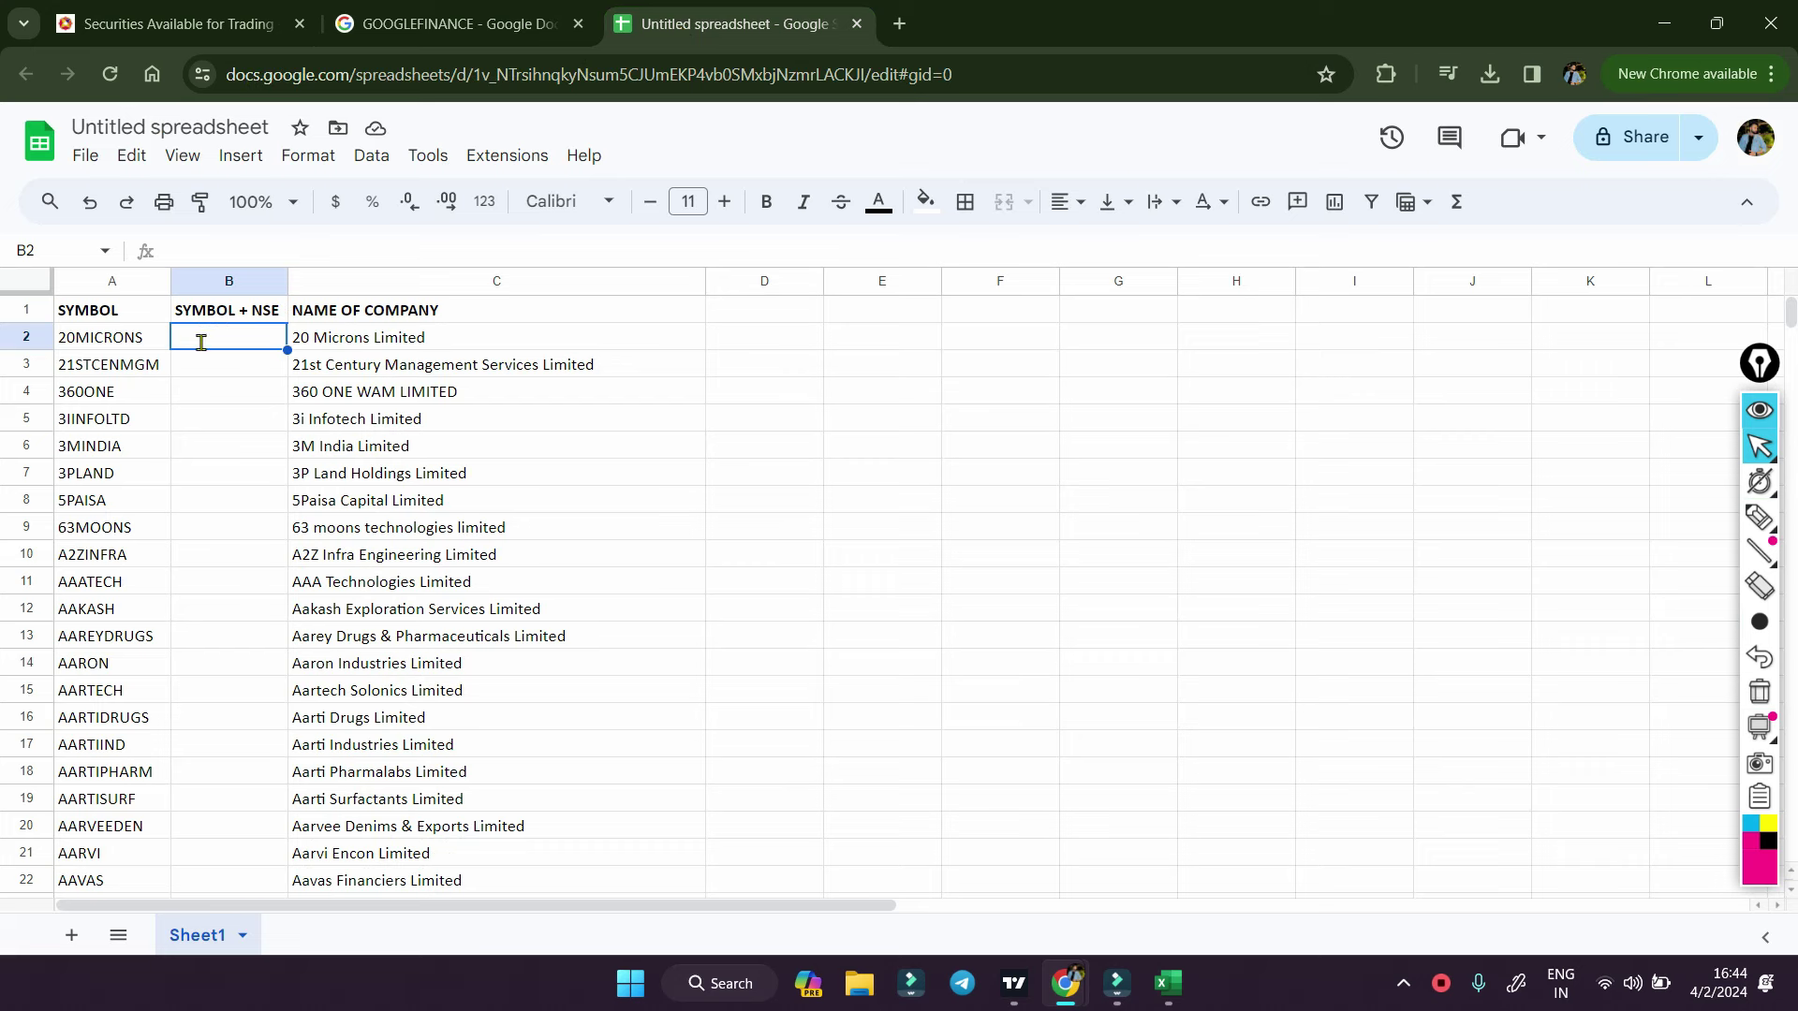
- Enter =CONCAT("NSE:",A2) in B2 so it shows NSE:20MICRONS
{"action": "type", "text": "="}
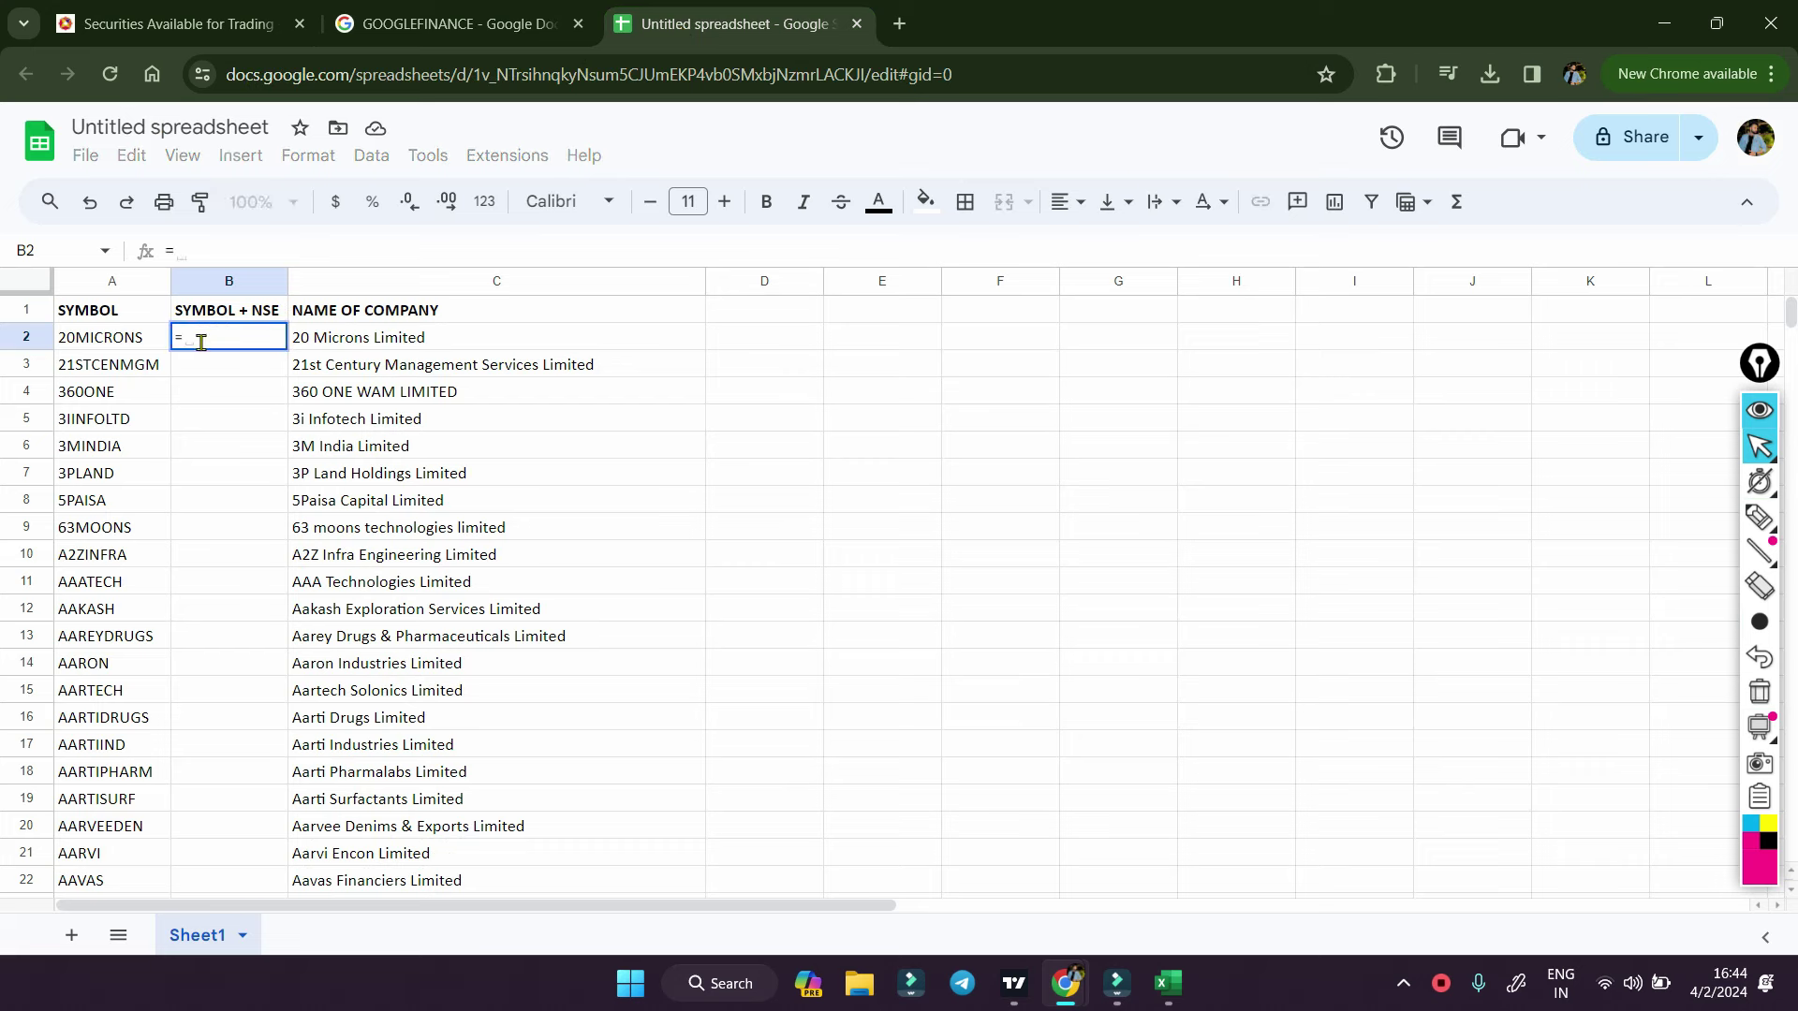
{"action": "type", "text": "Conc"}
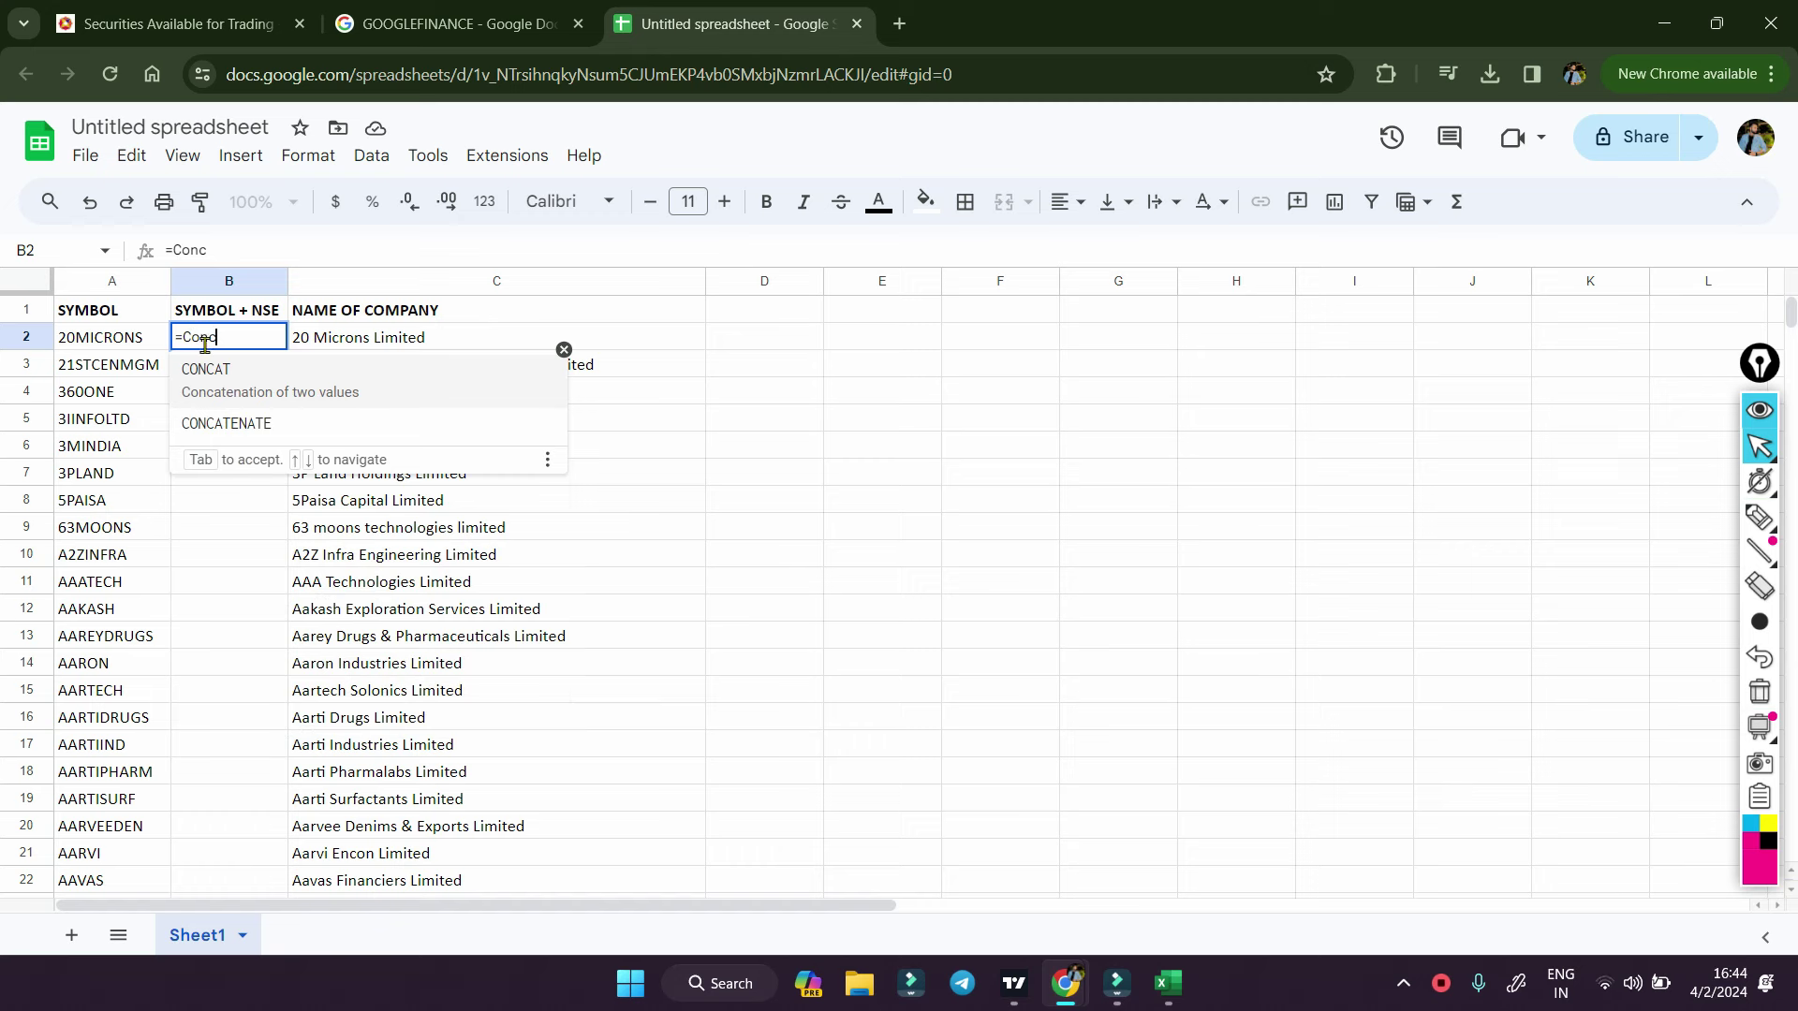
{"action": "left_click", "coordinate": [298, 391]}
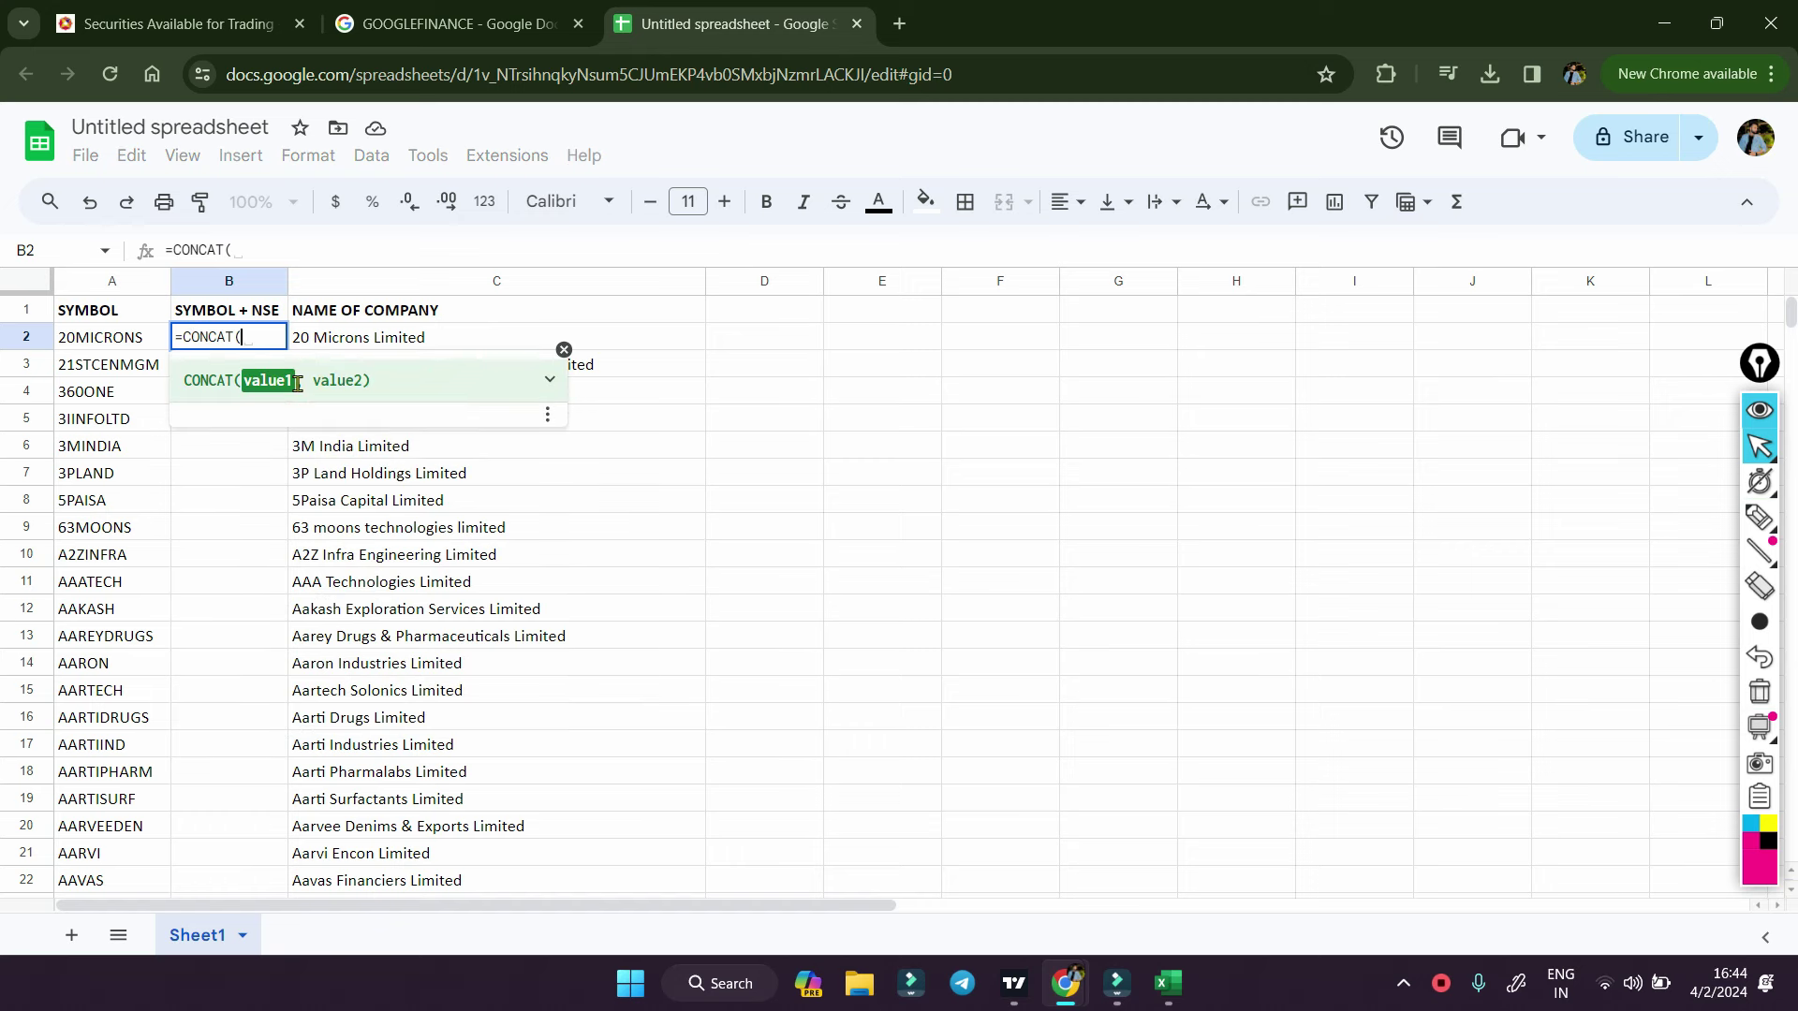
{"action": "type", "text": "\""}
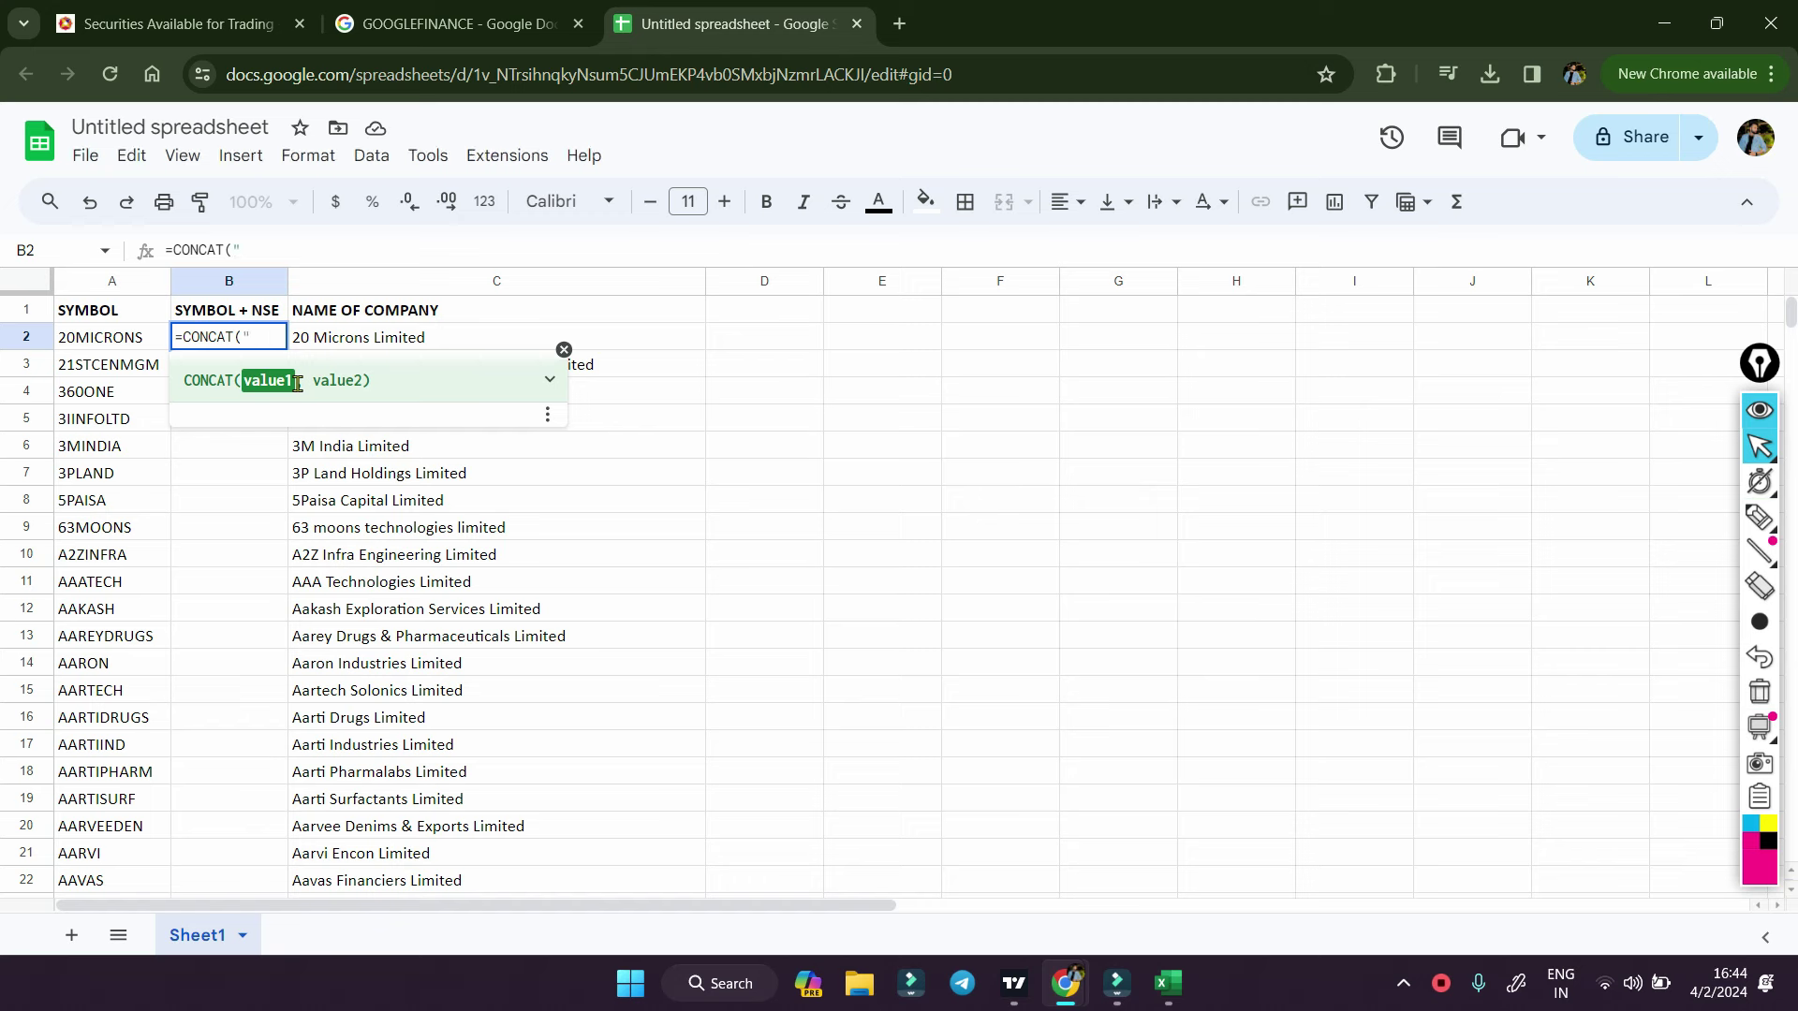
{"action": "type", "text": "NSE"}
{"action": "type", "text": ":"}
{"action": "type", "text": "\""}
{"action": "type", "text": ","}
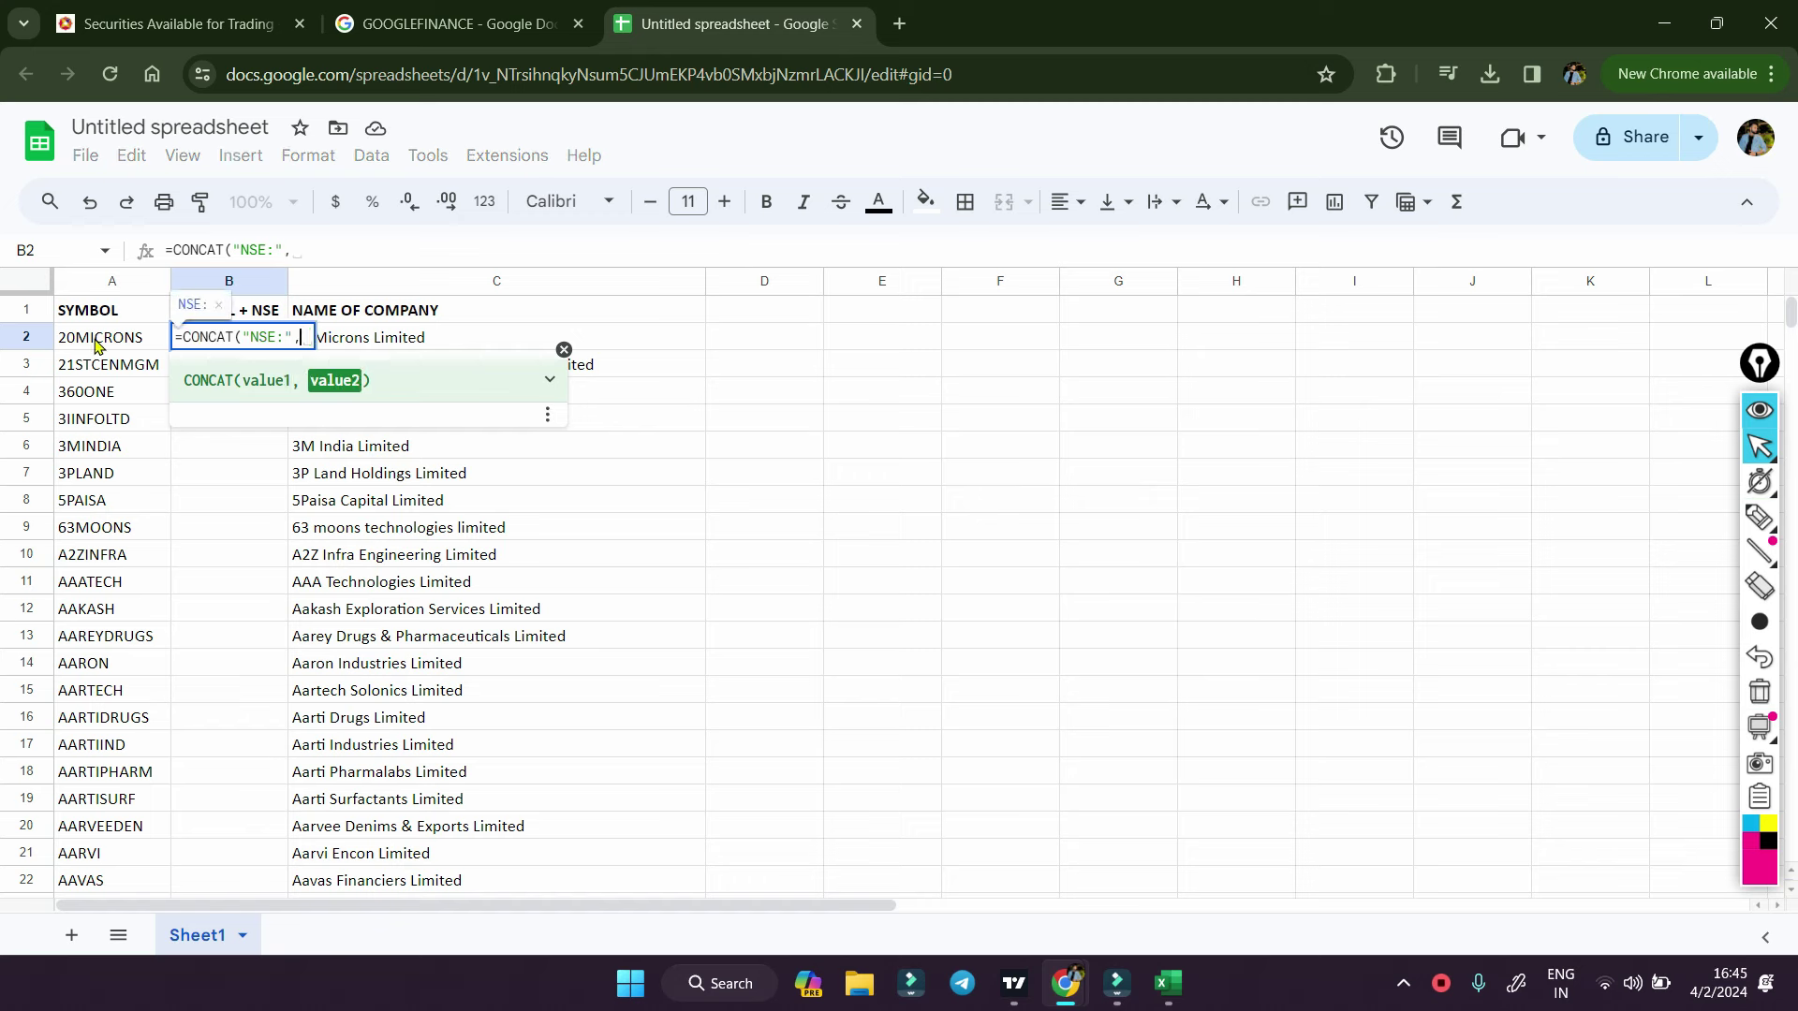
{"action": "left_click", "coordinate": [112, 339]}
{"action": "key", "text": "Return"}
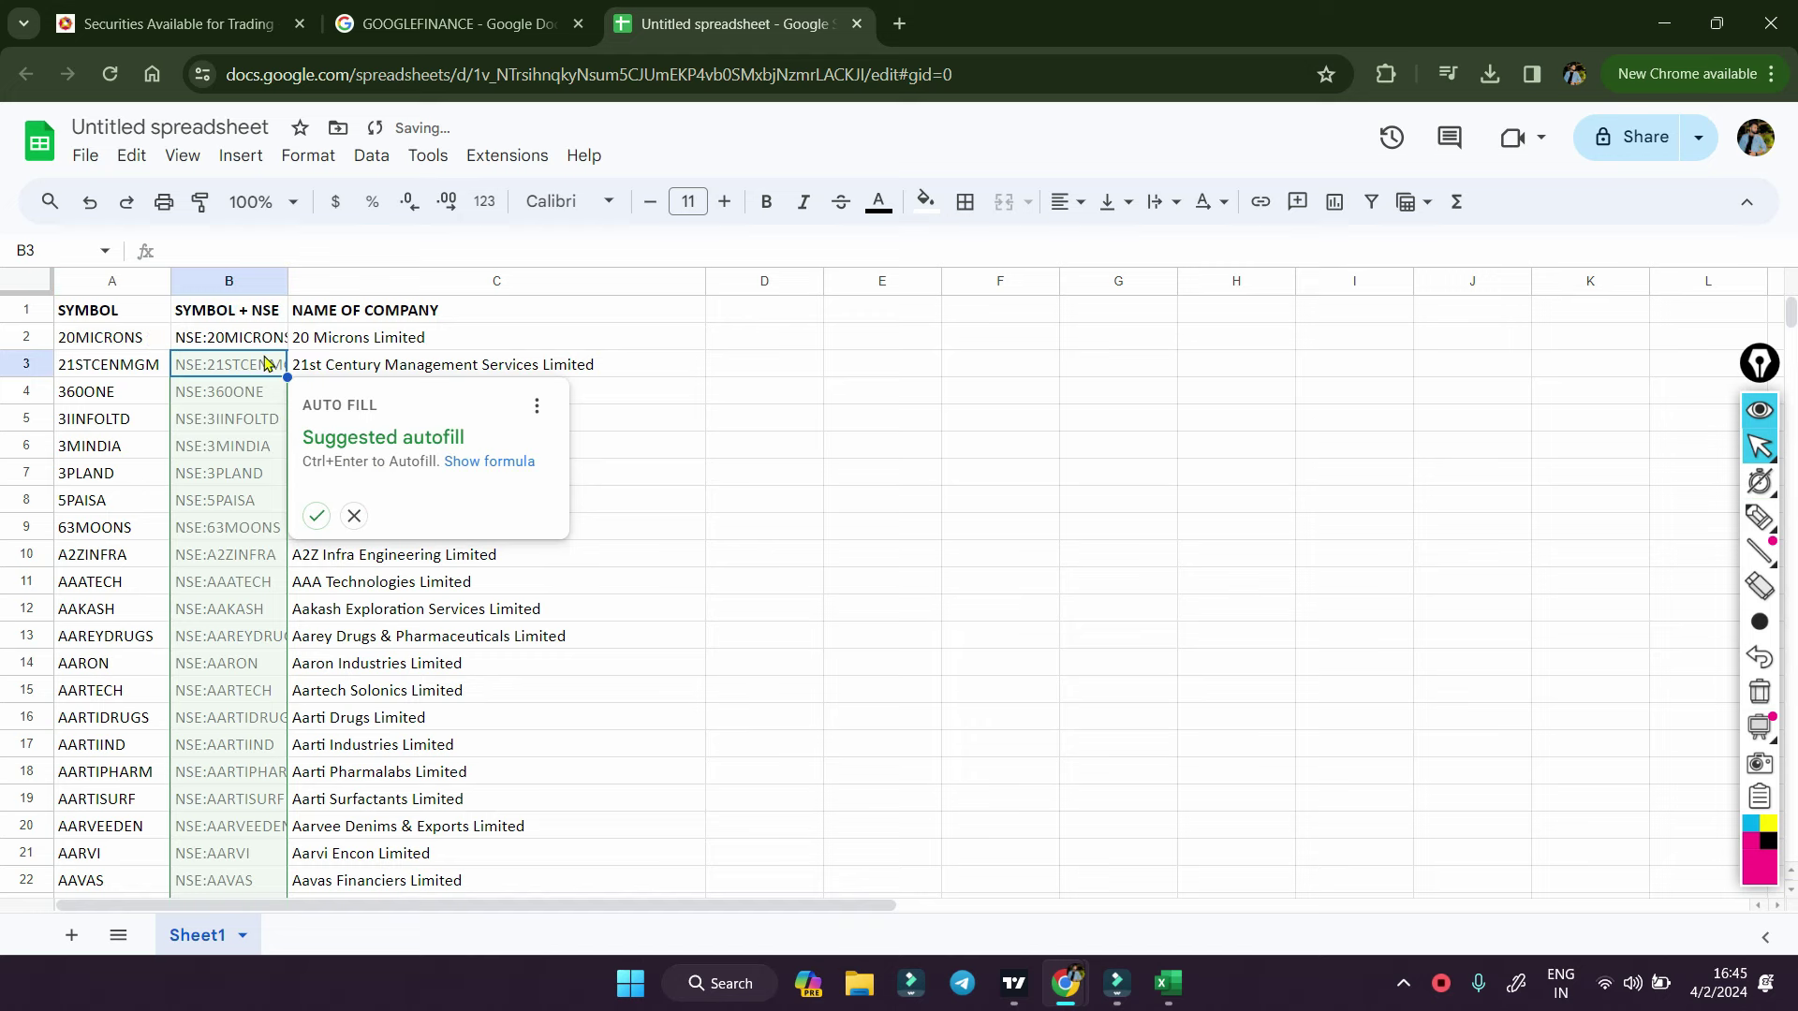
- Autofill the CONCAT formula down column B, autofit the column, and verify B17 and B2
{"action": "left_click", "coordinate": [316, 518]}
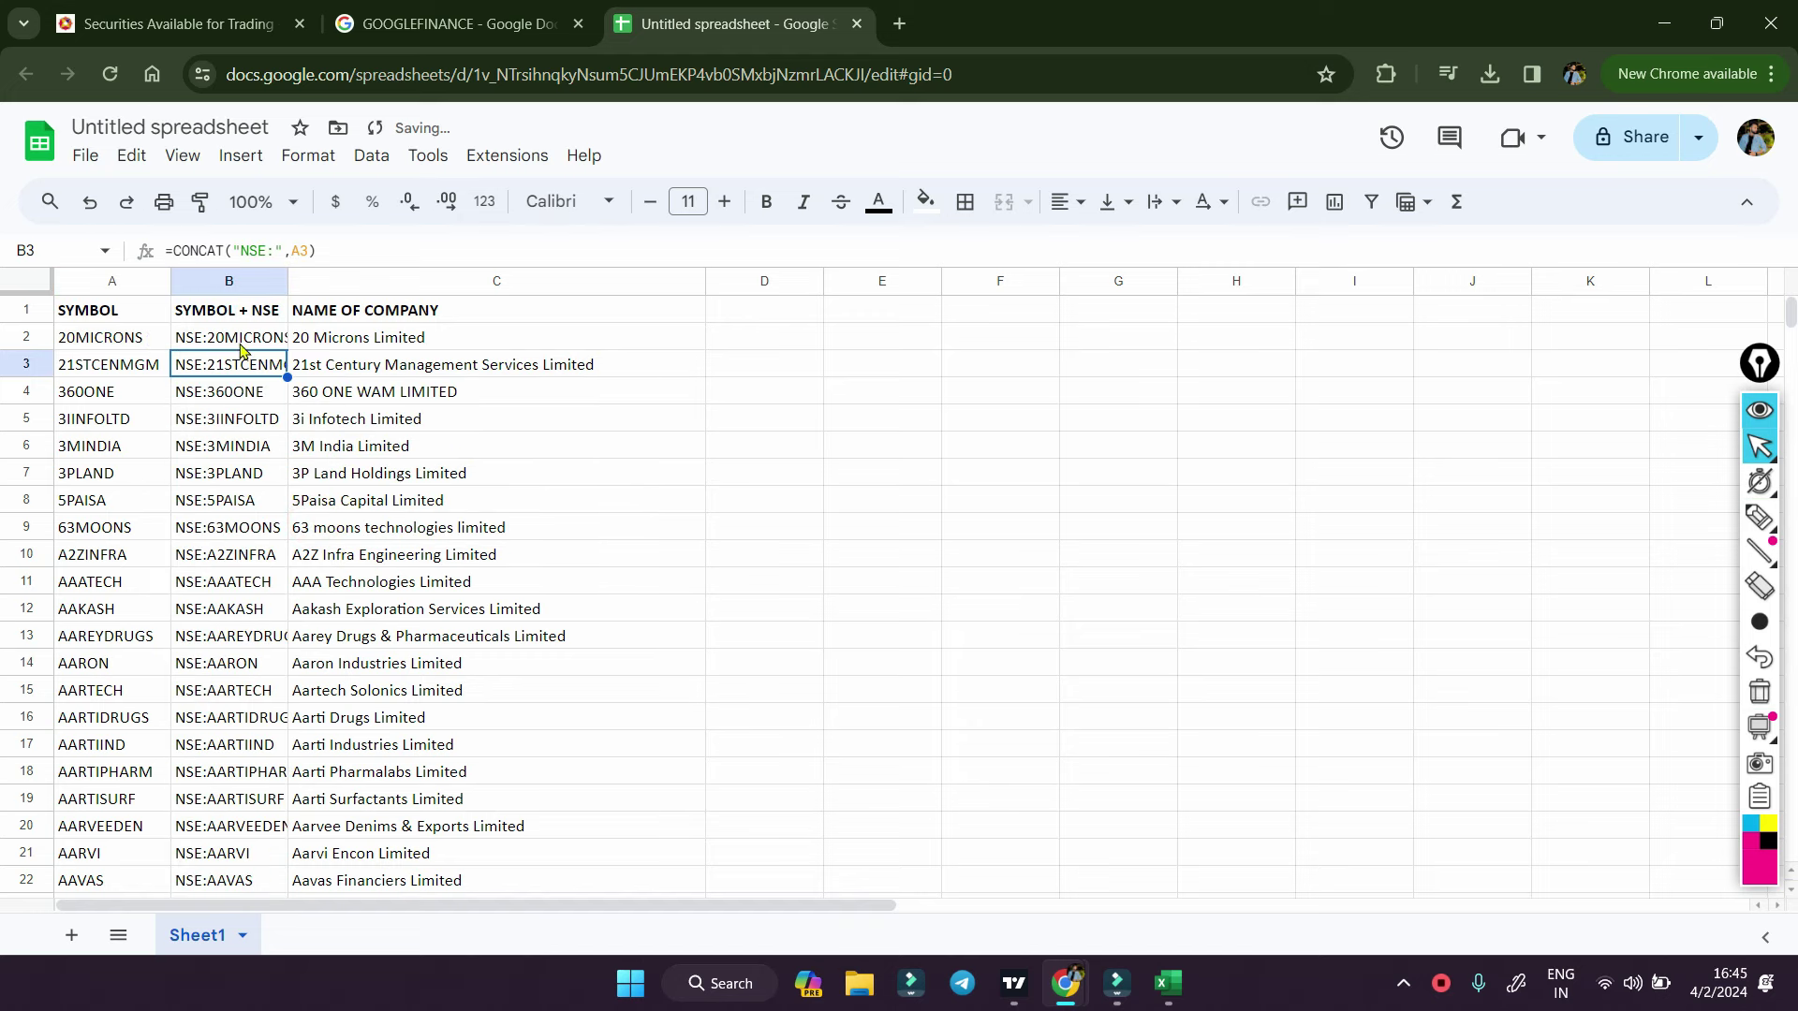
{"action": "double_click", "coordinate": [287, 281]}
{"action": "left_click", "coordinate": [236, 747]}
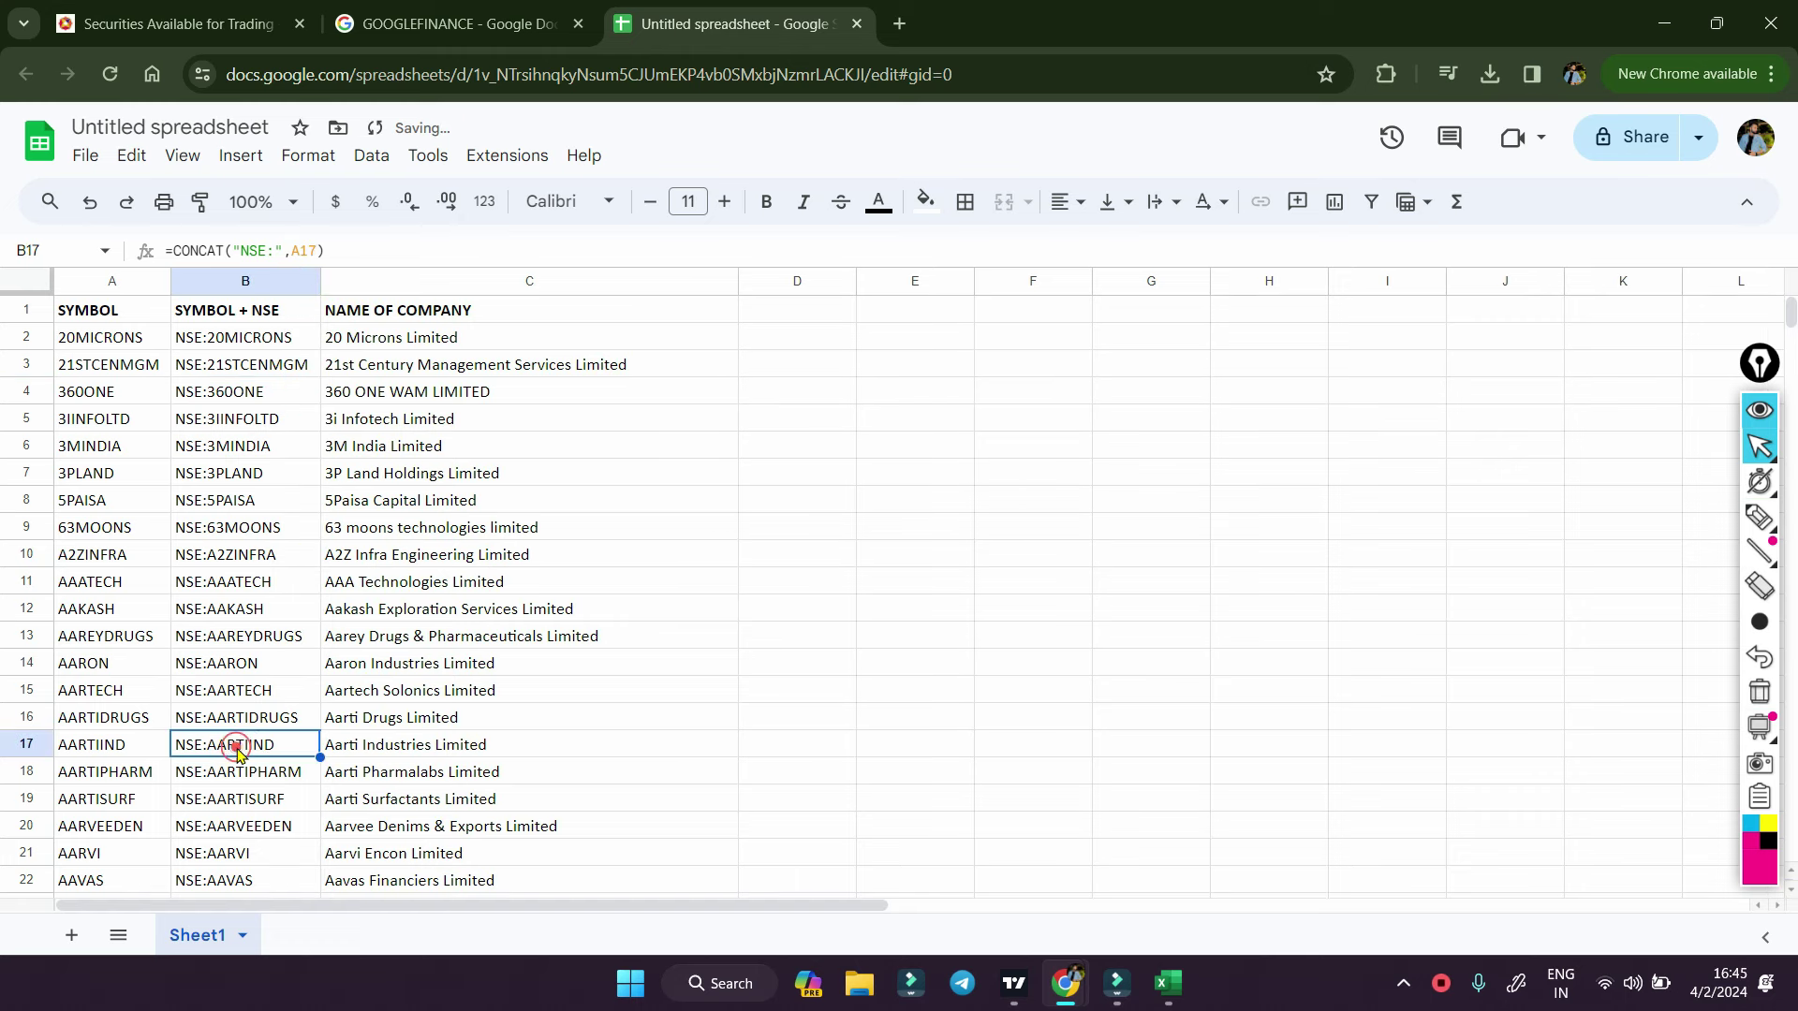
{"action": "left_click", "coordinate": [220, 342]}
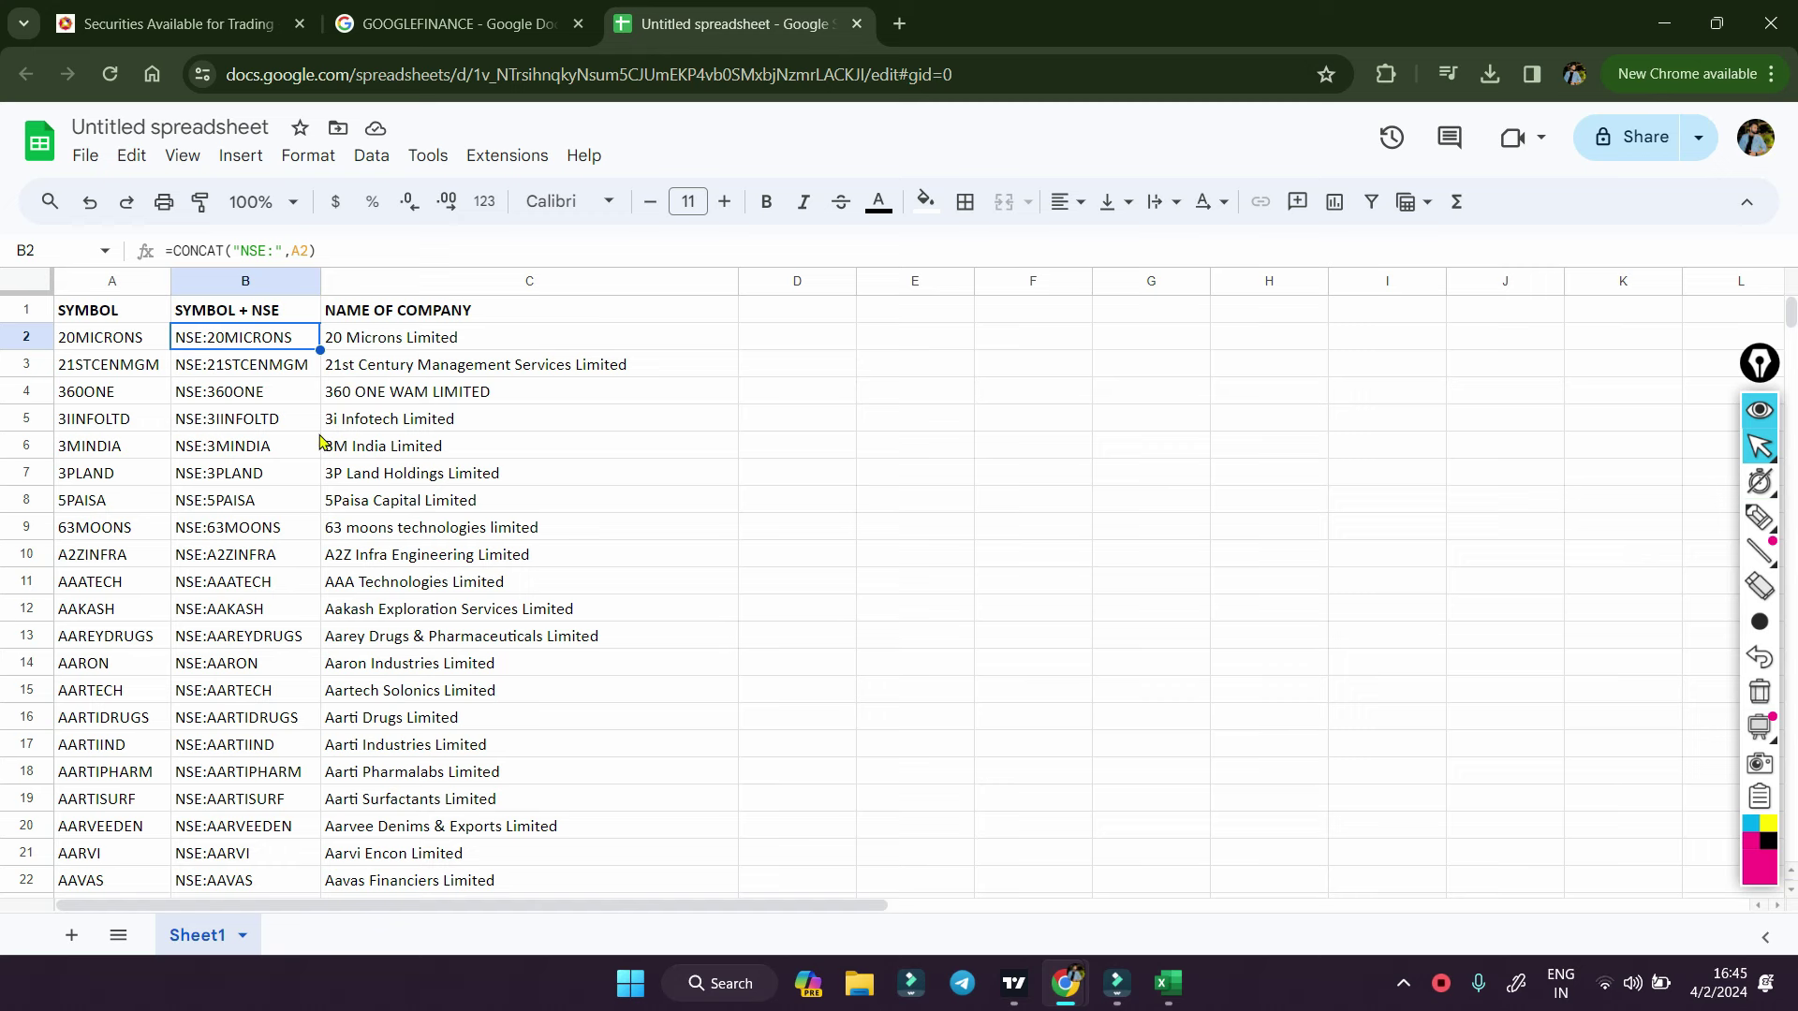
- After checking the existing headers, enter a bold 'CMP' heading in D1
{"action": "left_click", "coordinate": [408, 312]}
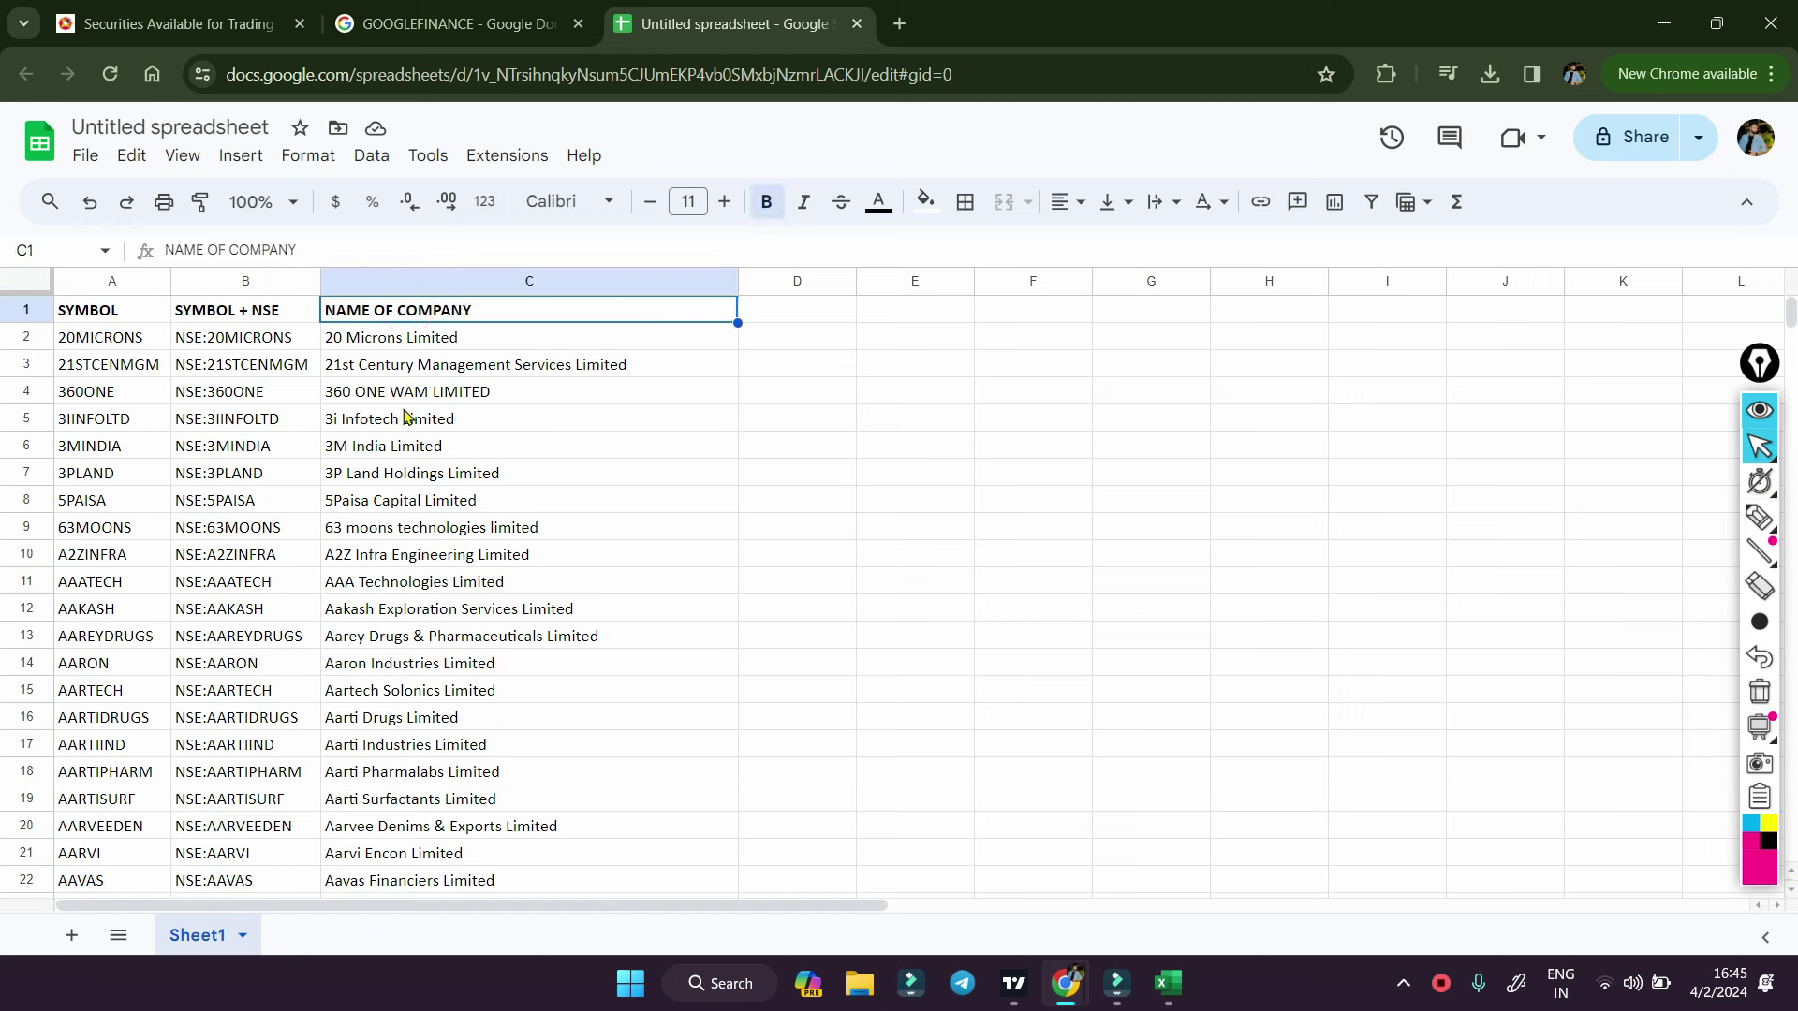
{"action": "left_click", "coordinate": [265, 309]}
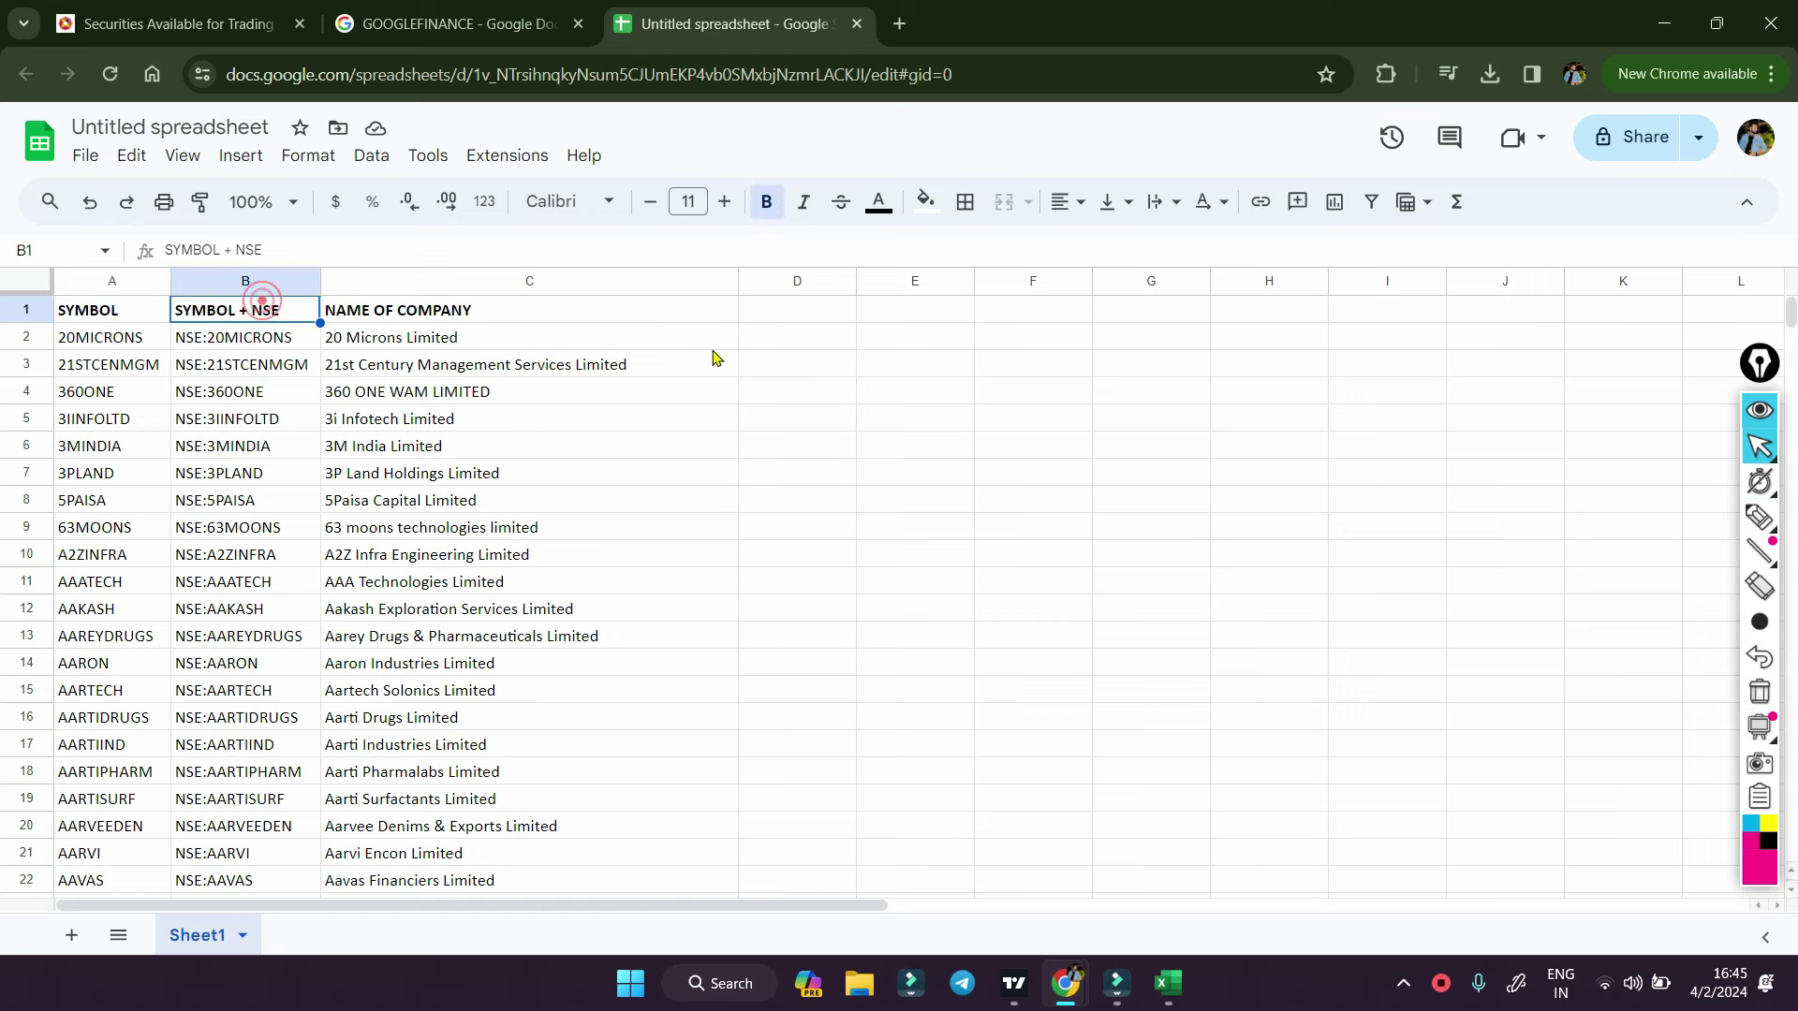
{"action": "left_click", "coordinate": [797, 311]}
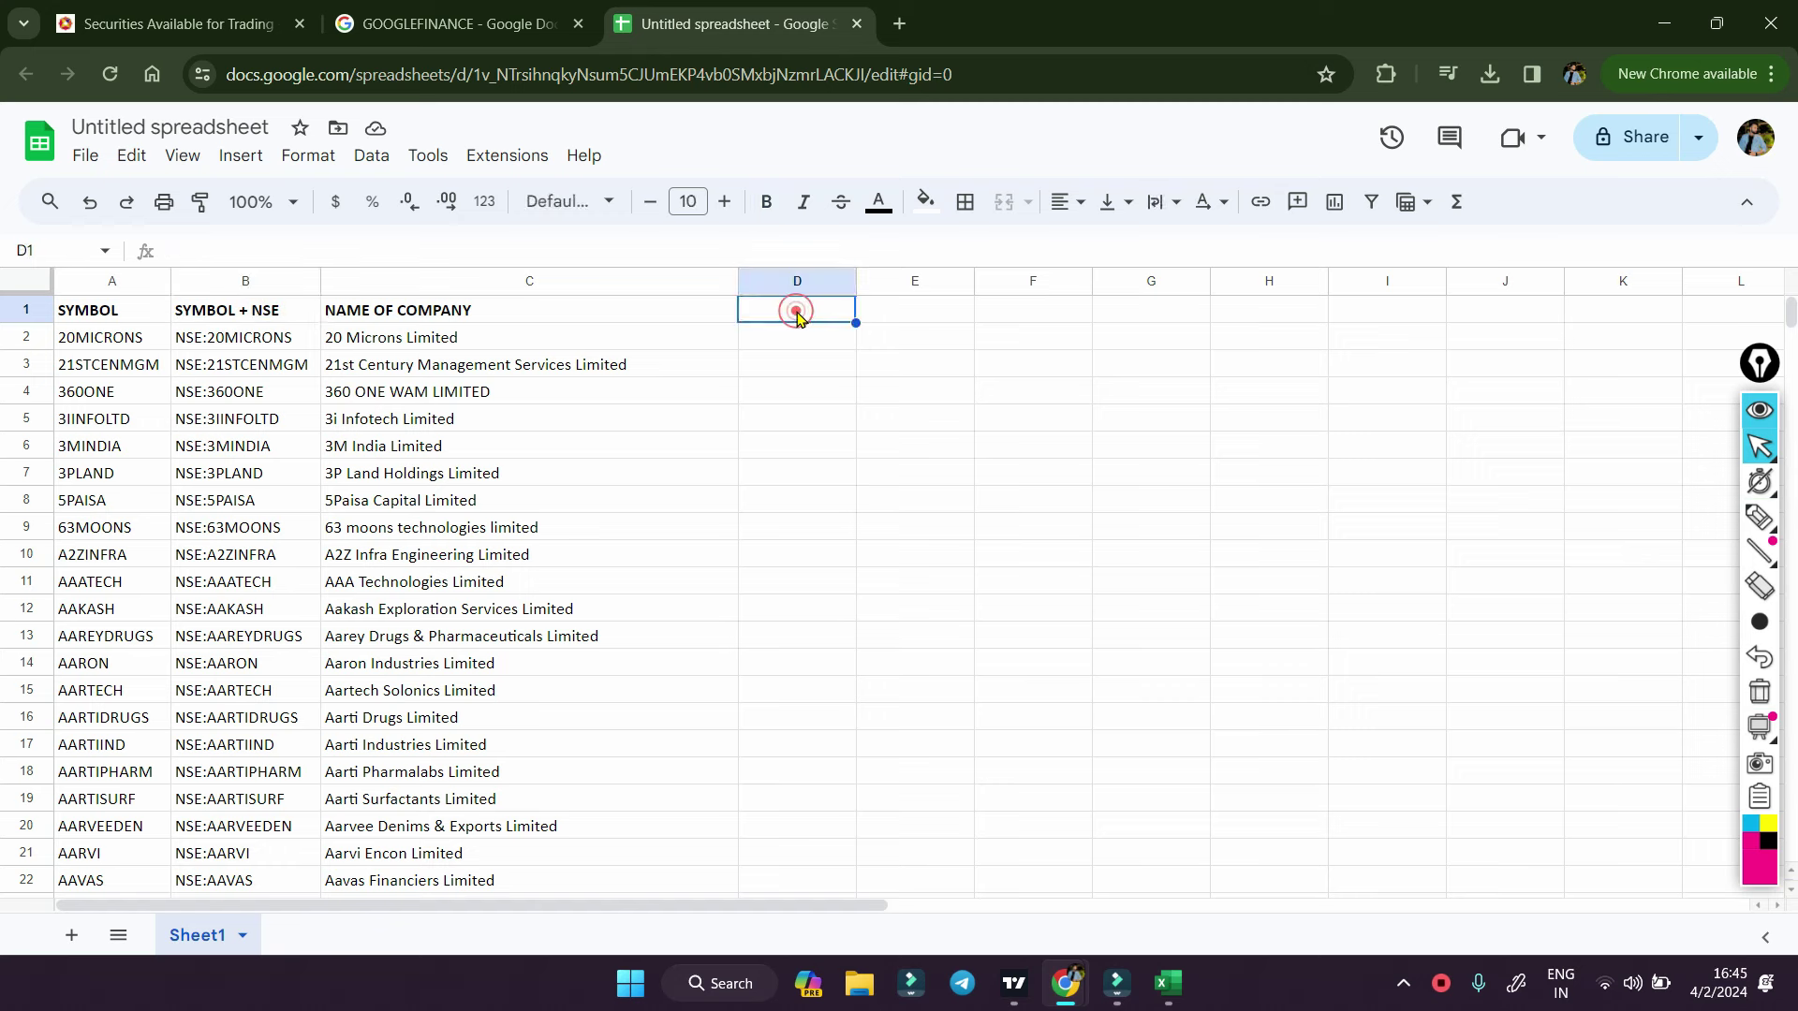
{"action": "type", "text": "CMP"}
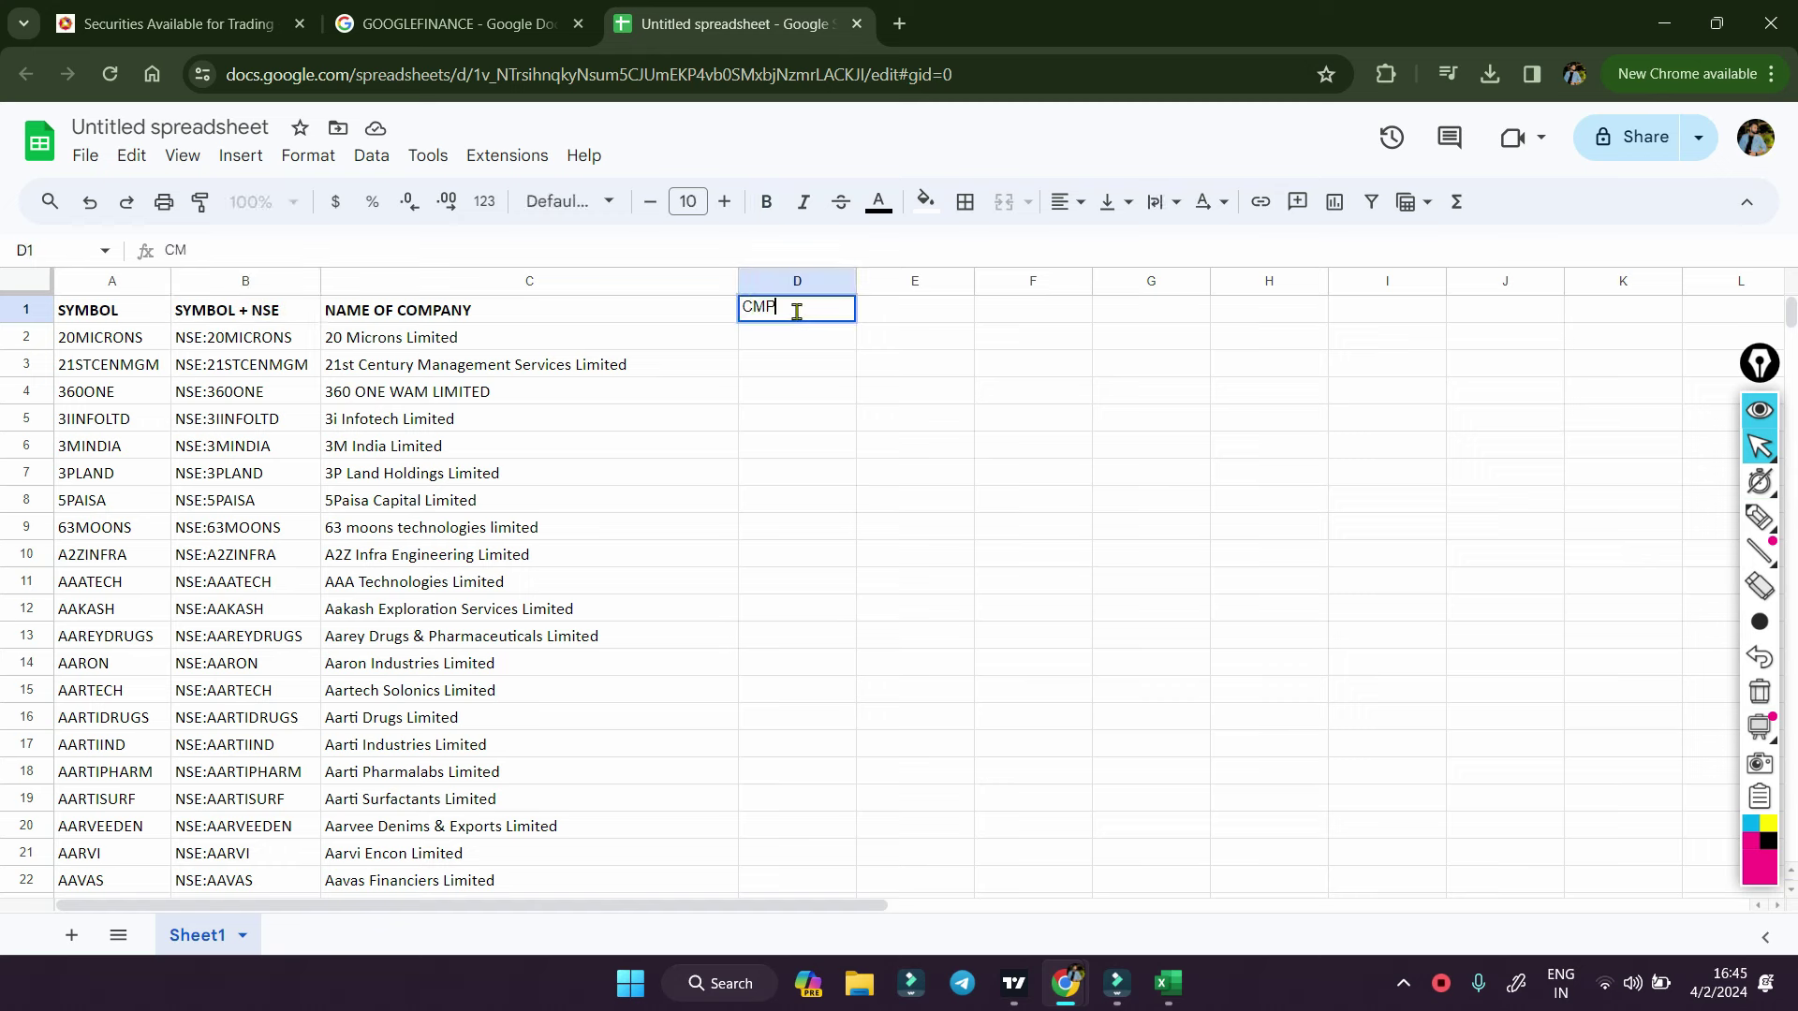
{"action": "key", "text": "ctrl+Return"}
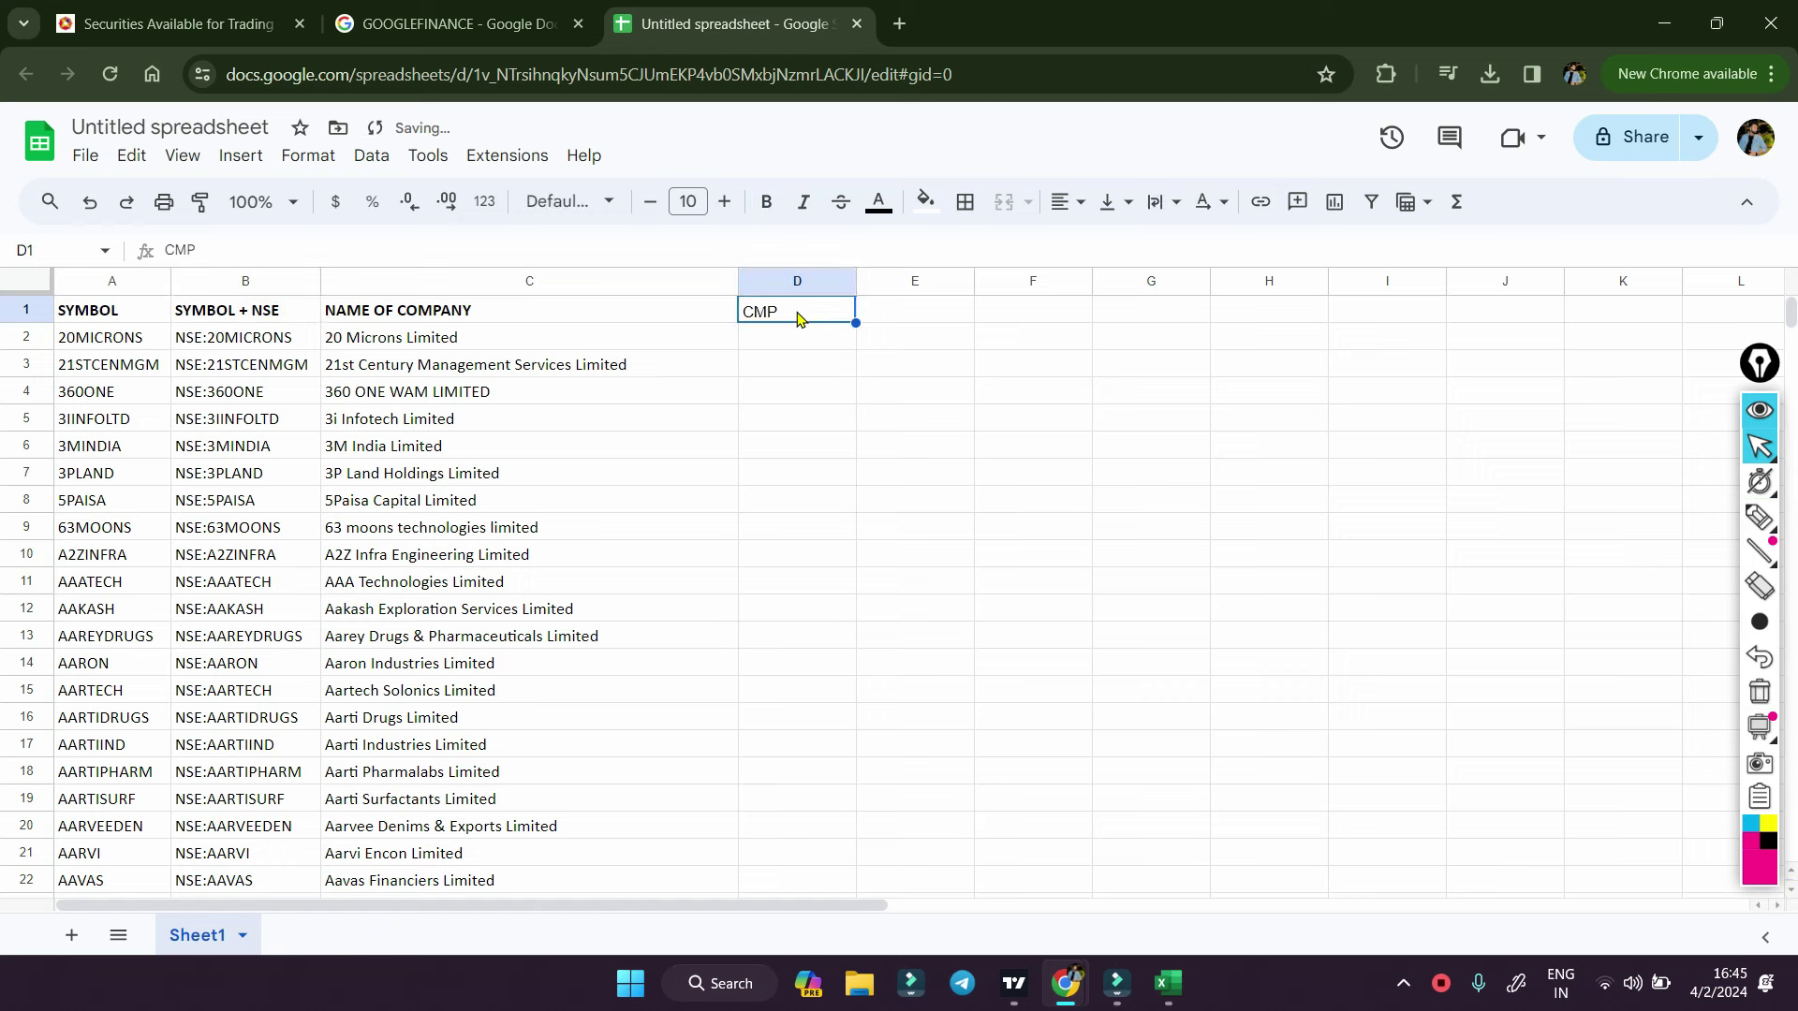
{"action": "key", "text": "ctrl+b"}
{"action": "key", "text": "Down"}
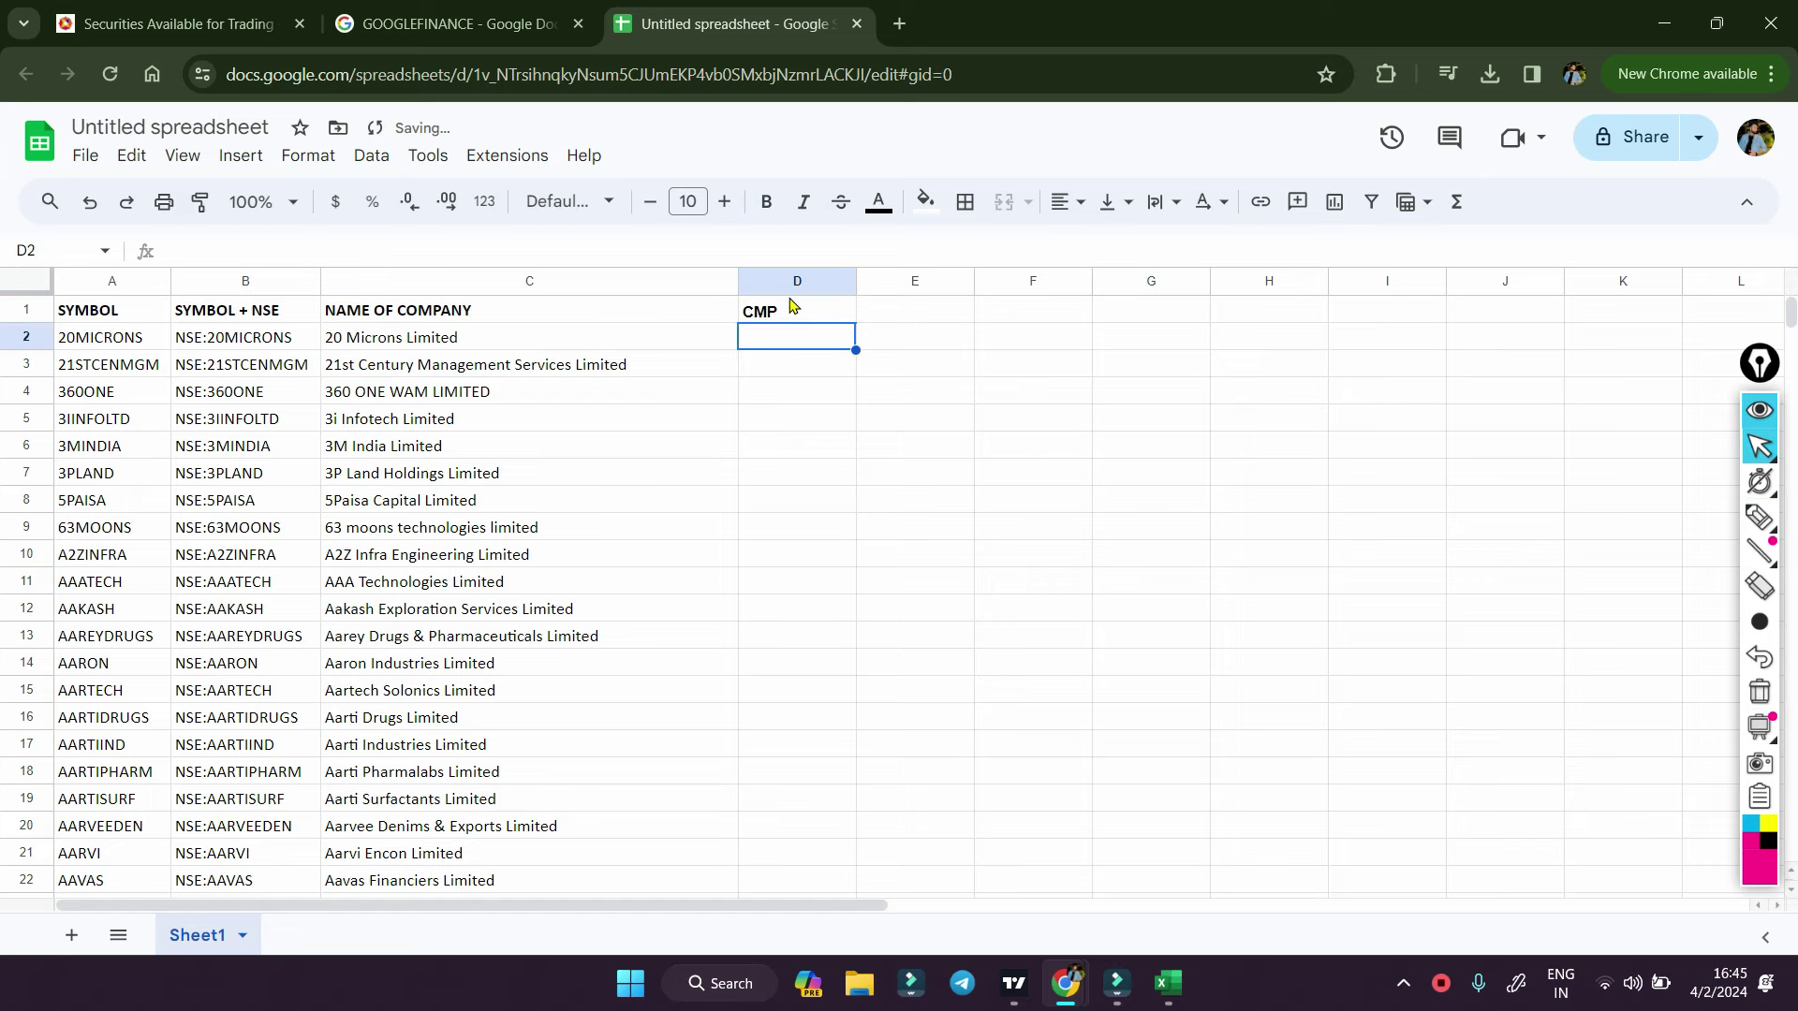
{"action": "left_click", "coordinate": [486, 11]}
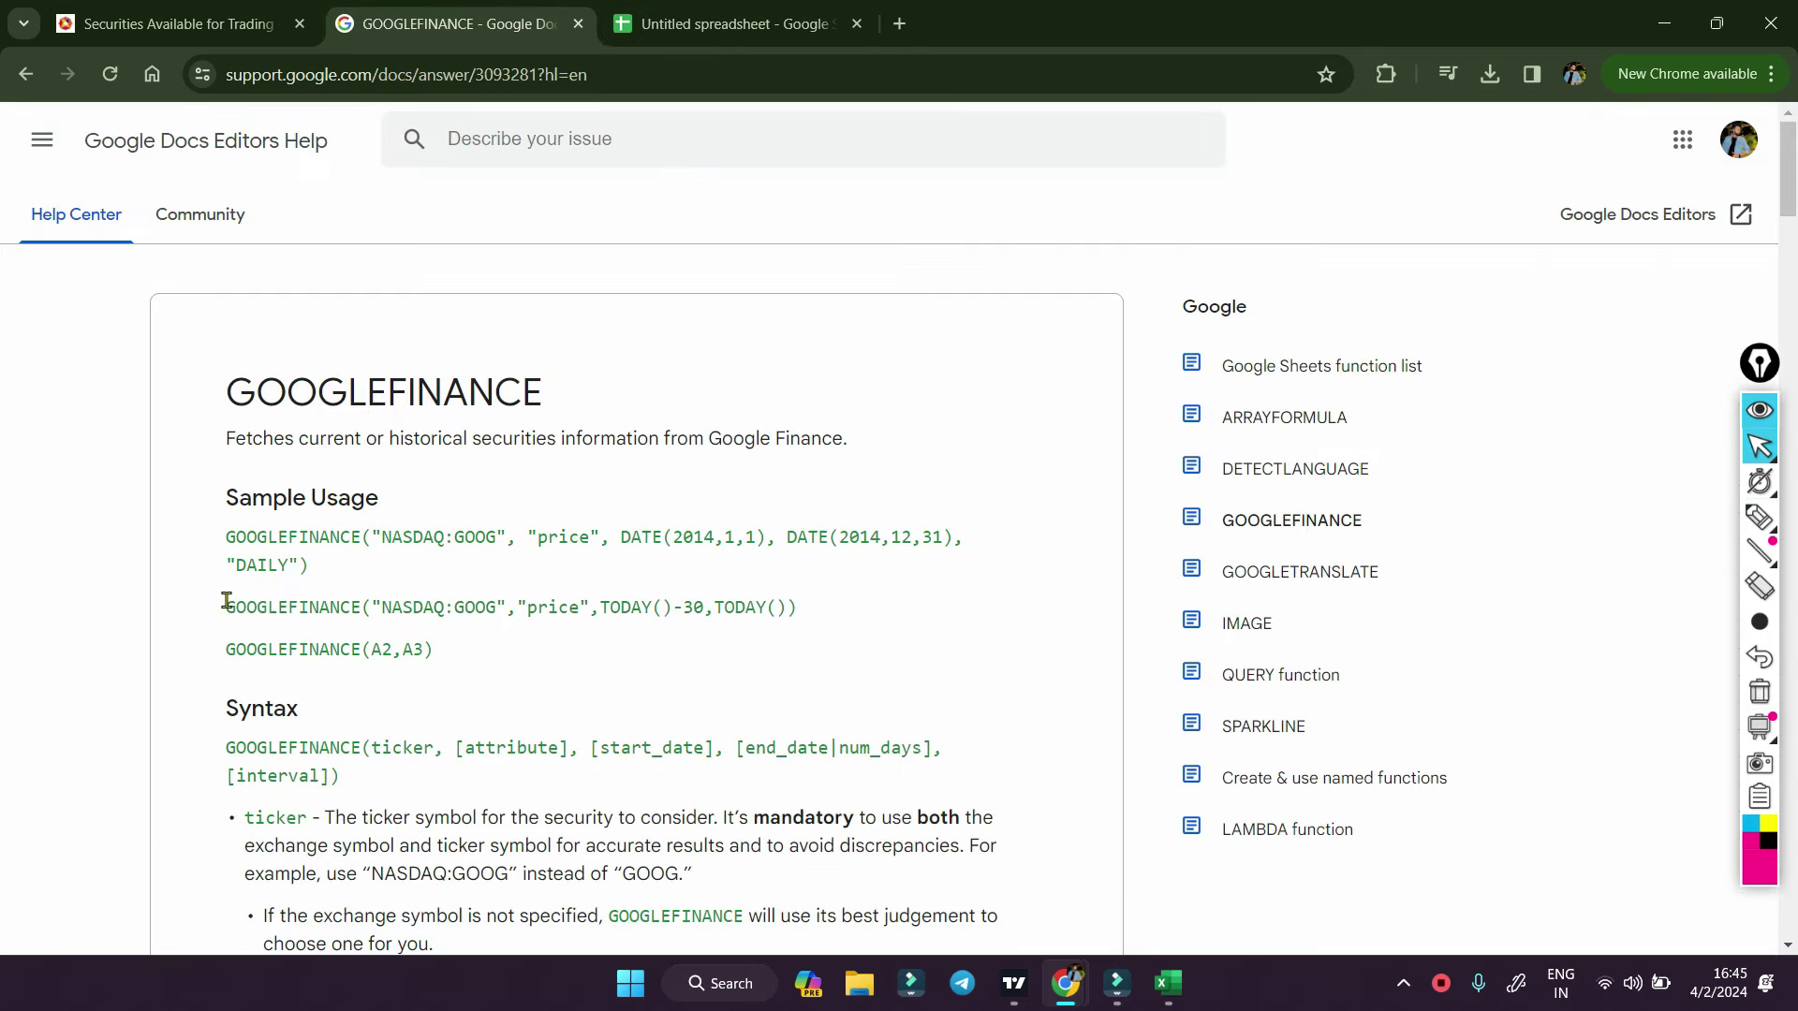
- Select the help page's sample price formula and begin =GOOGLEFINANCE(B2, in cell D2
{"action": "left_click_drag", "start_coordinate": [226, 599], "coordinate": [581, 632]}
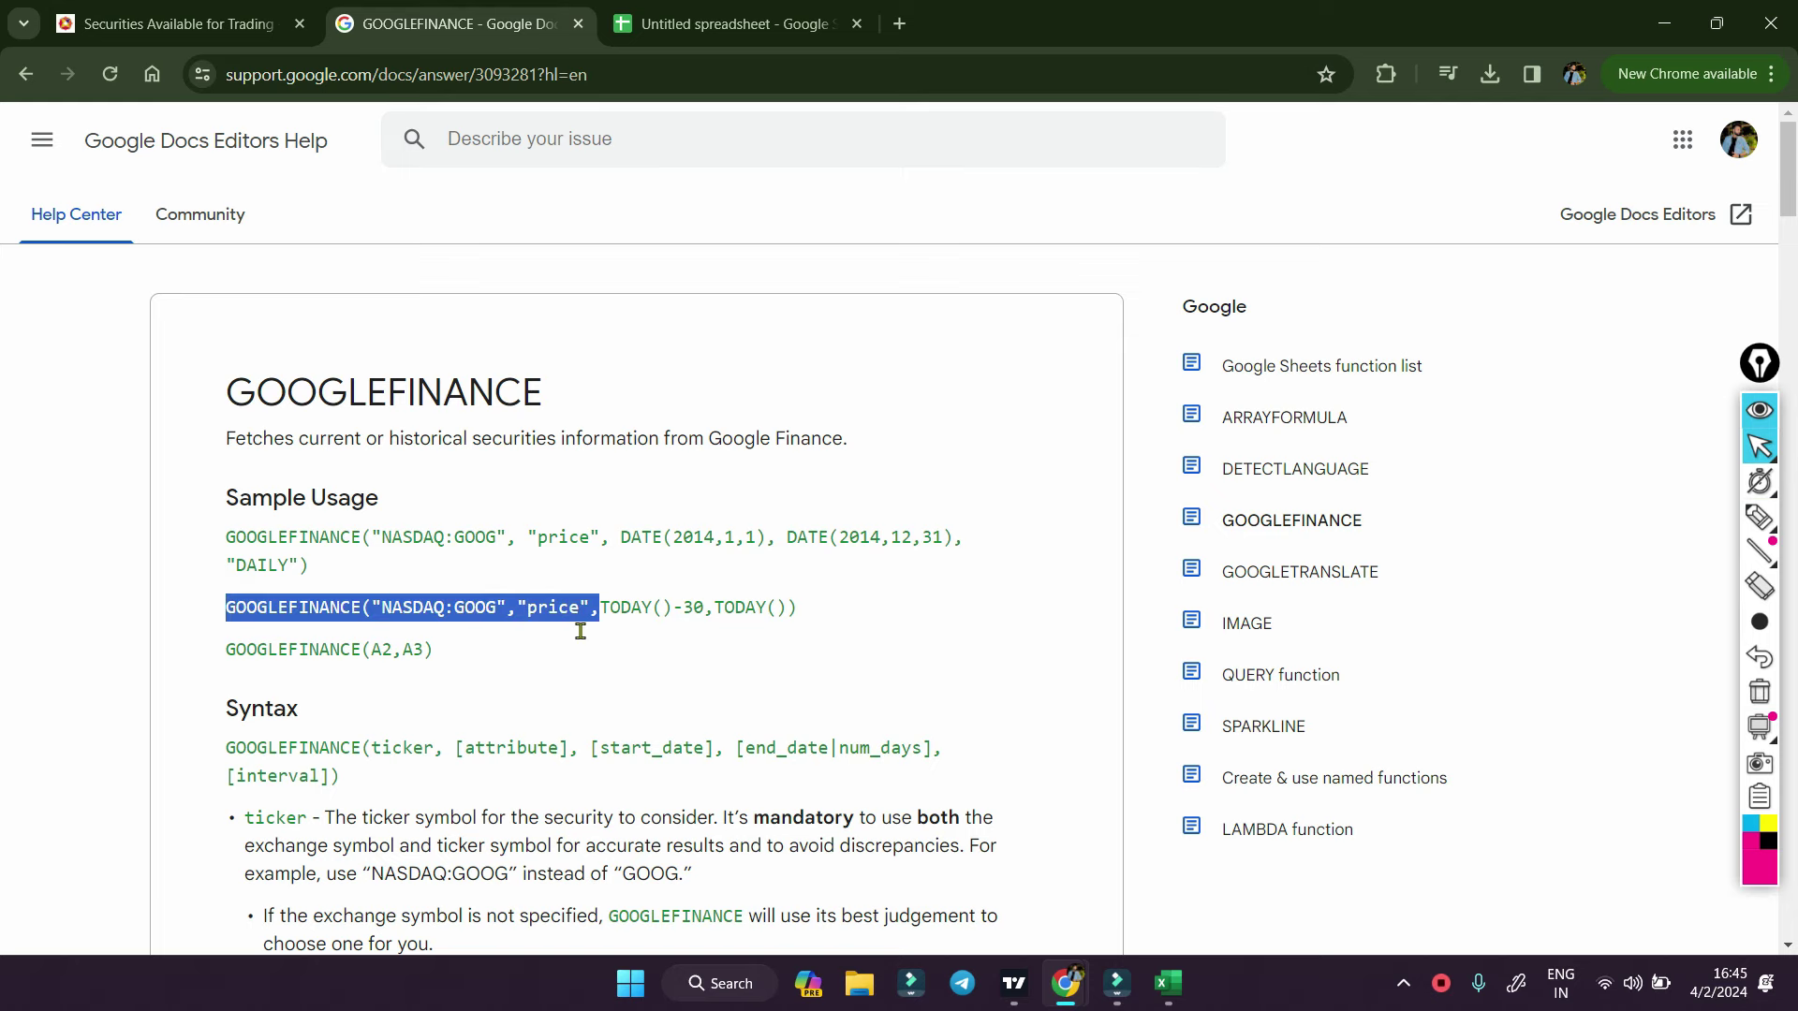
{"action": "left_click", "coordinate": [730, 24]}
{"action": "left_click", "coordinate": [883, 634]}
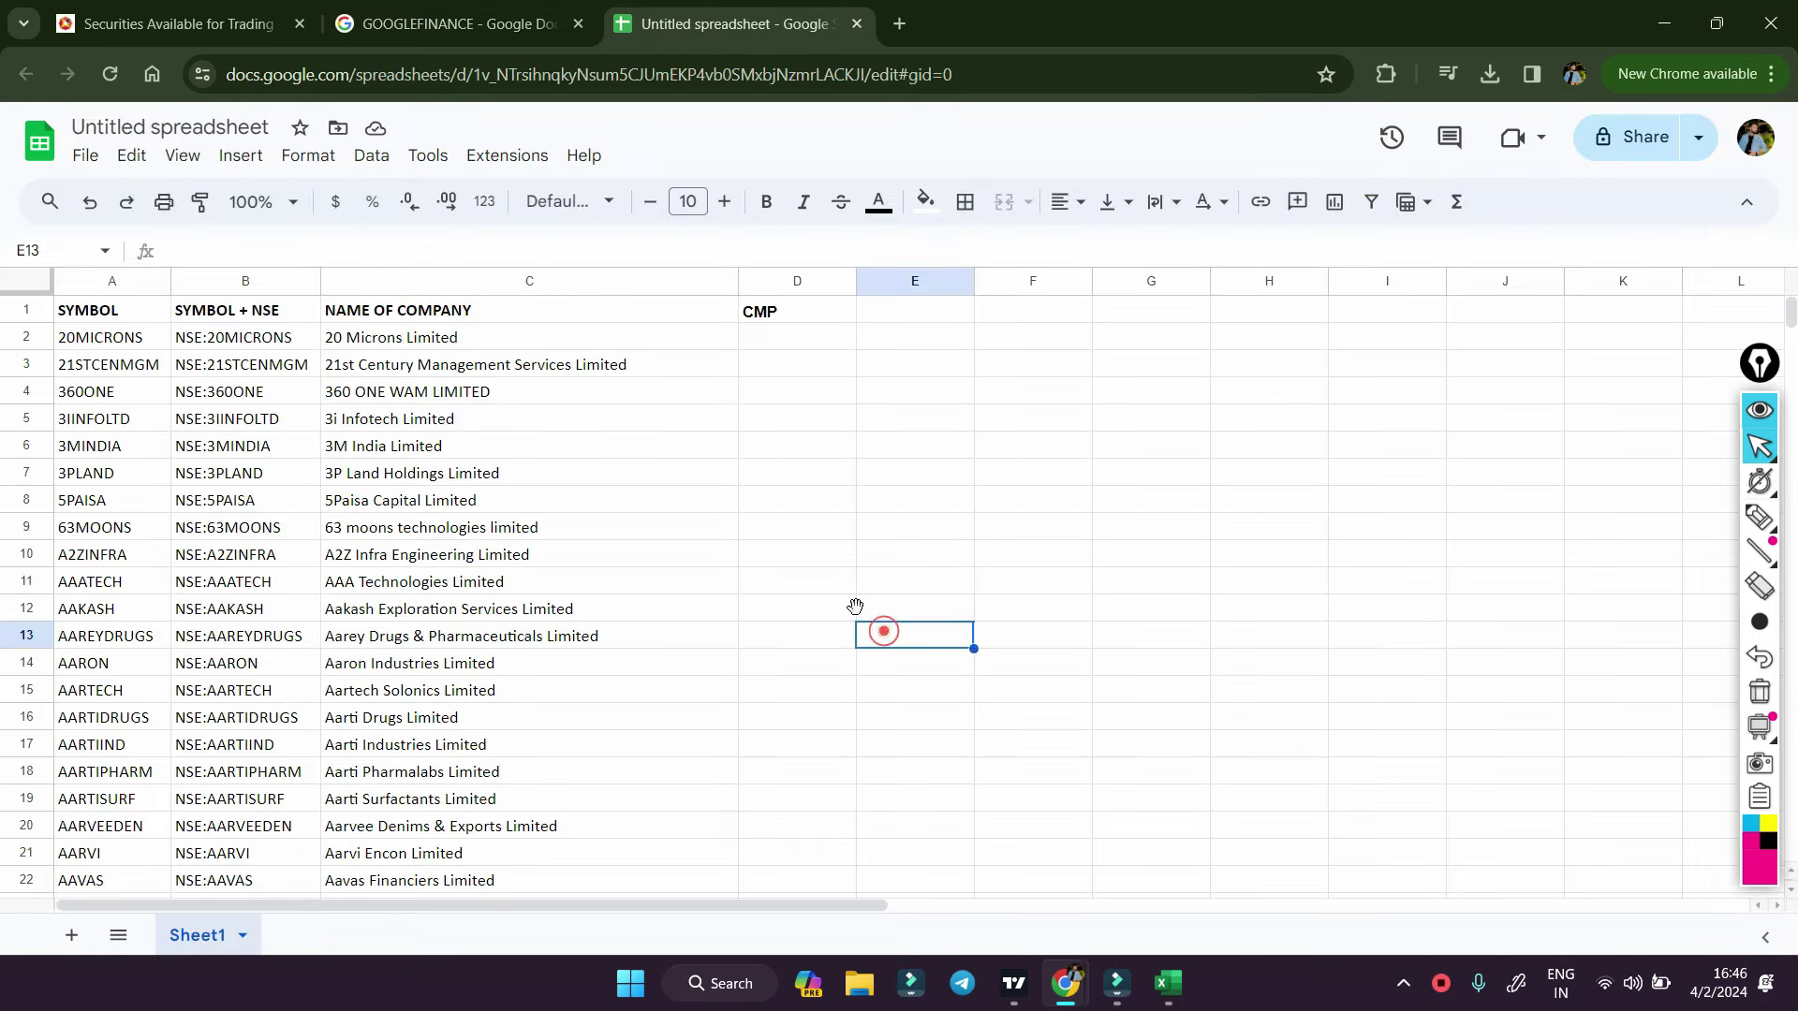
{"action": "left_click", "coordinate": [789, 337]}
{"action": "type", "text": "="}
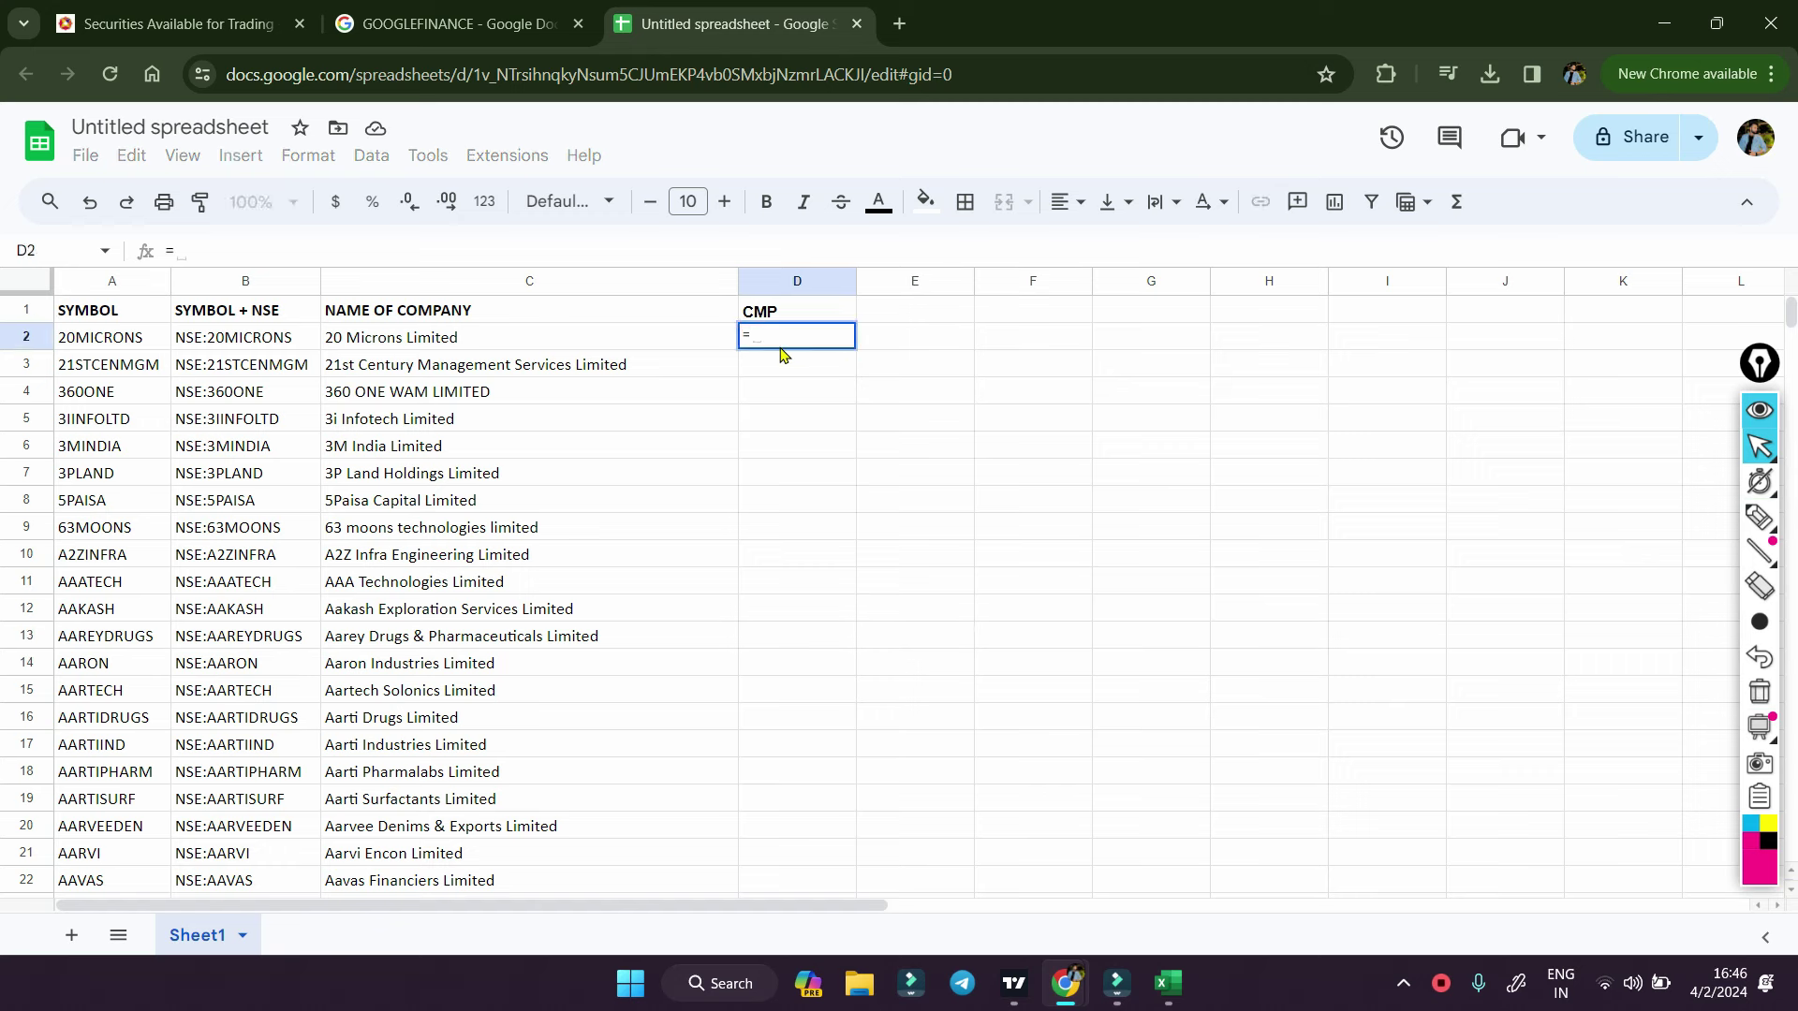
{"action": "type", "text": "Goog"}
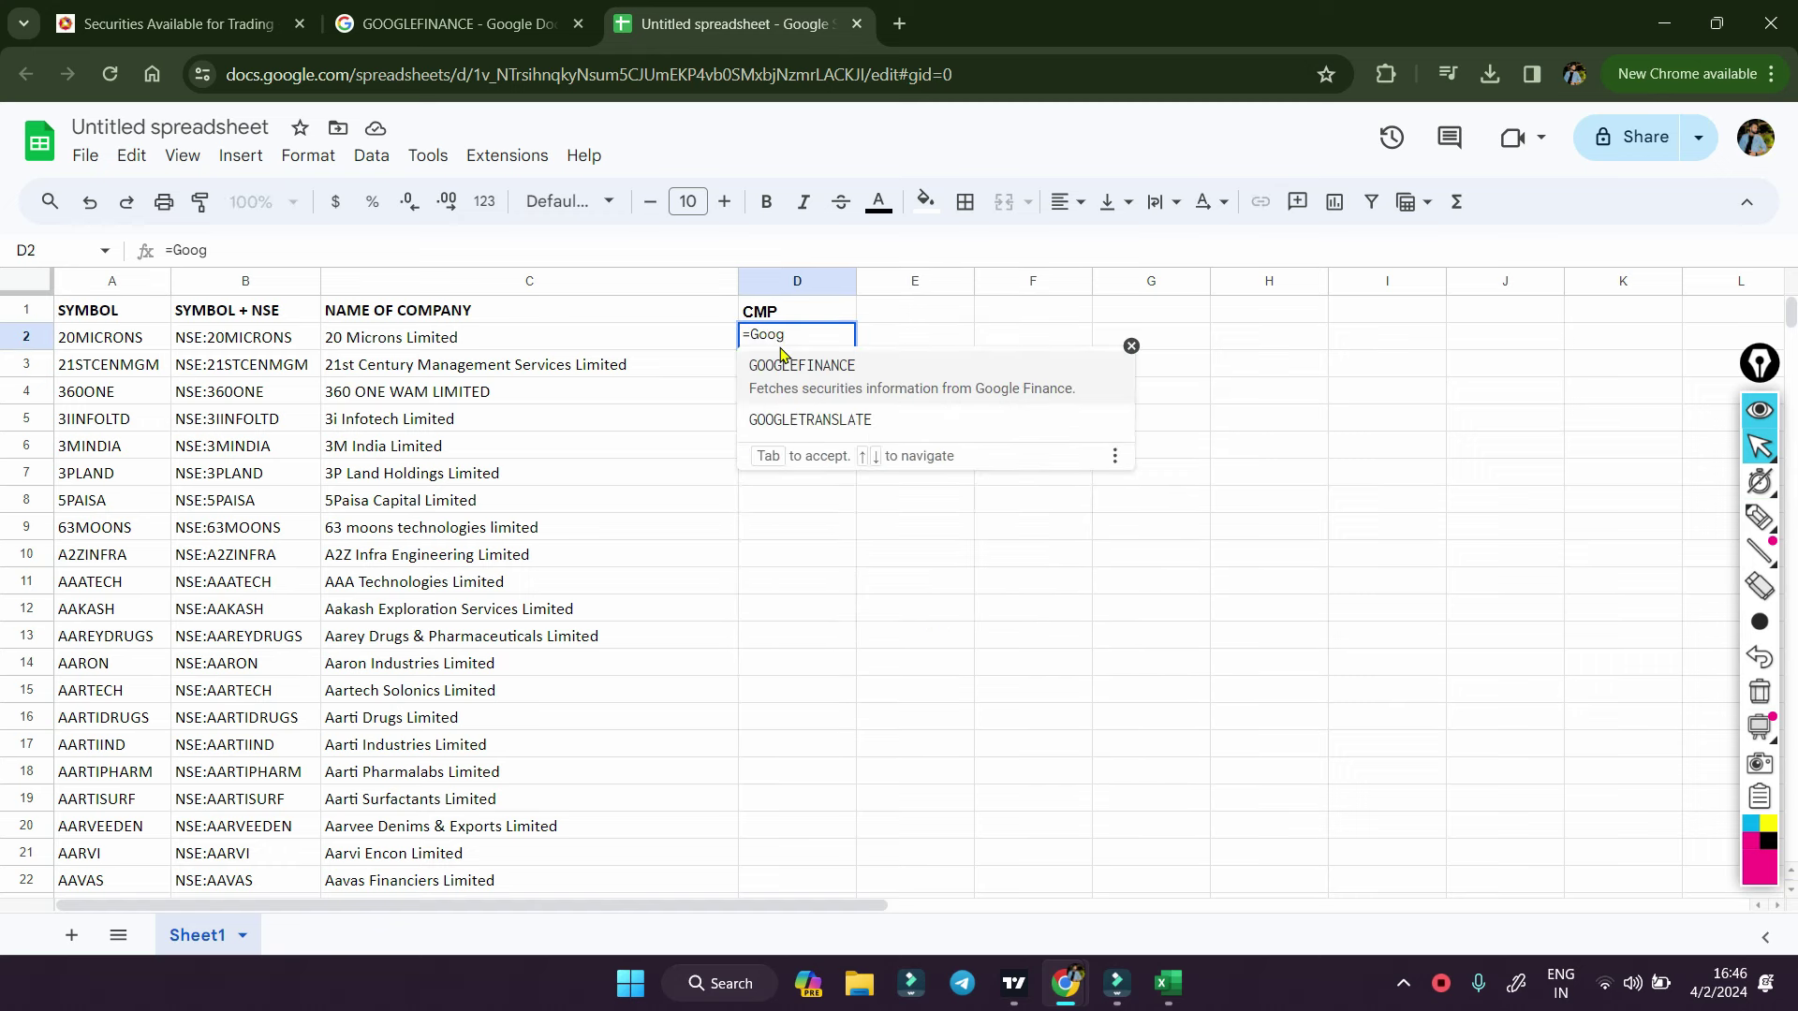
{"action": "key", "text": "Tab"}
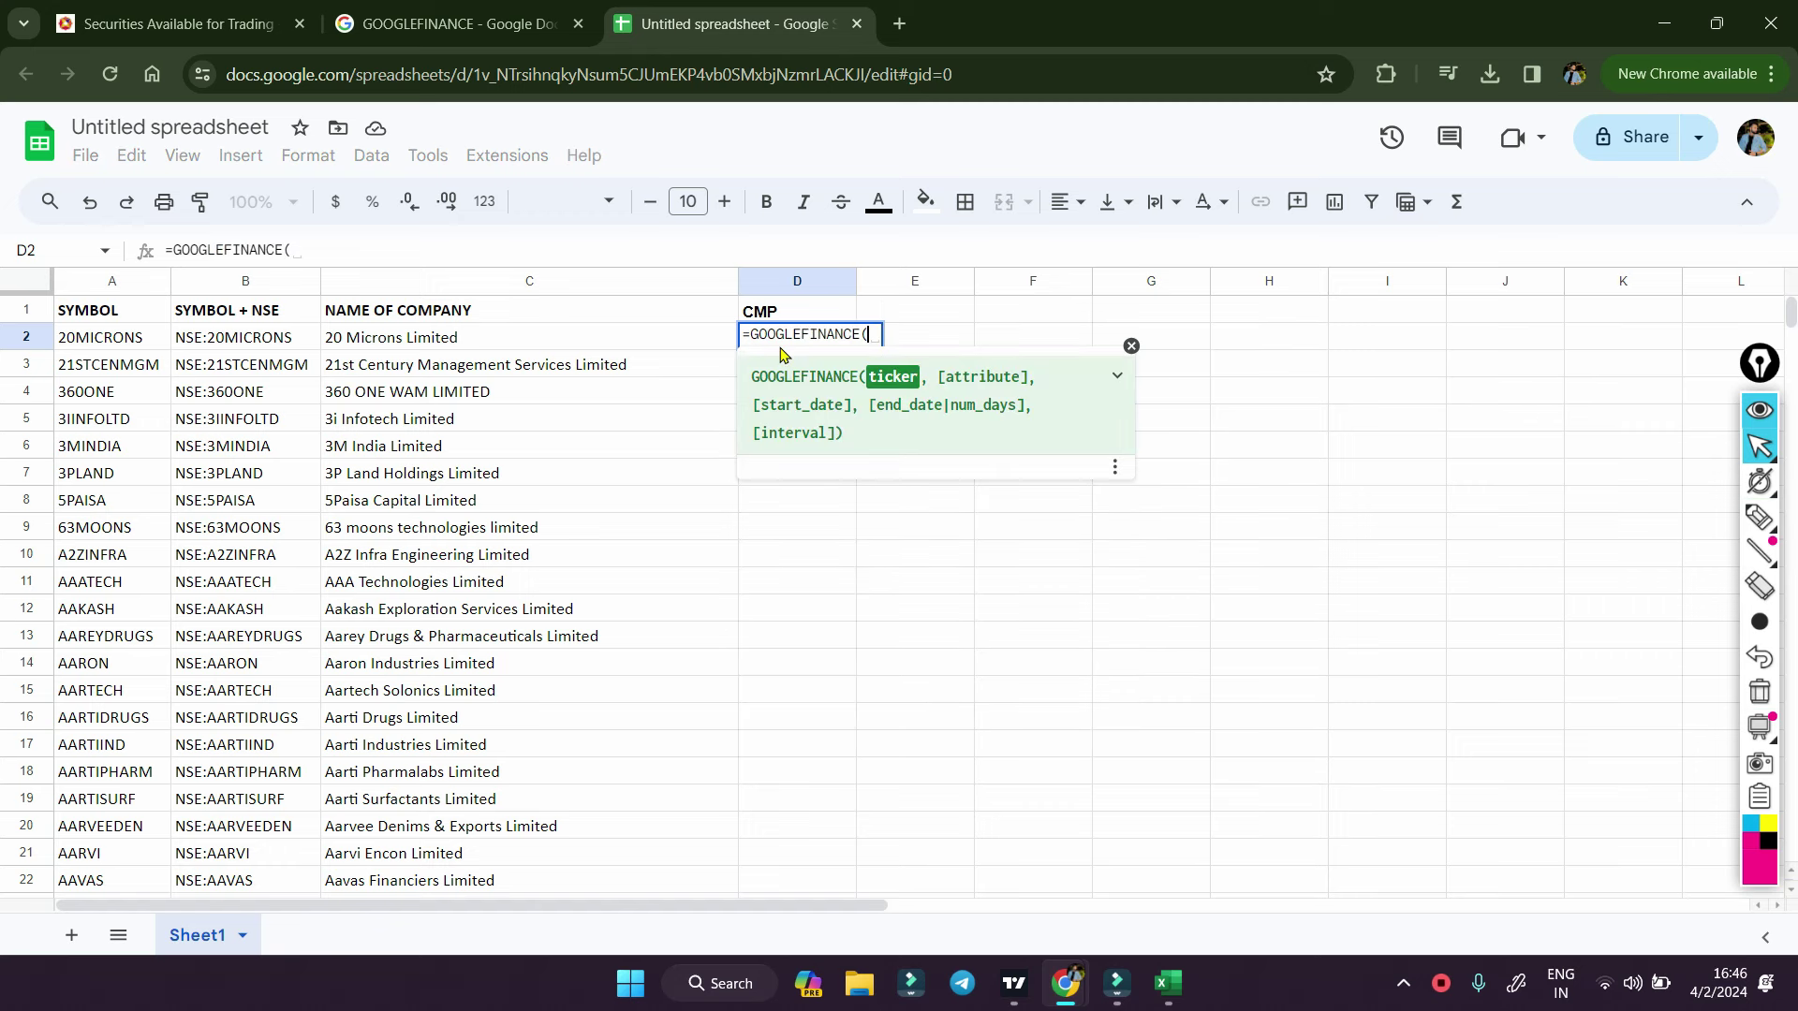
{"action": "left_click", "coordinate": [248, 348]}
{"action": "type", "text": ","}
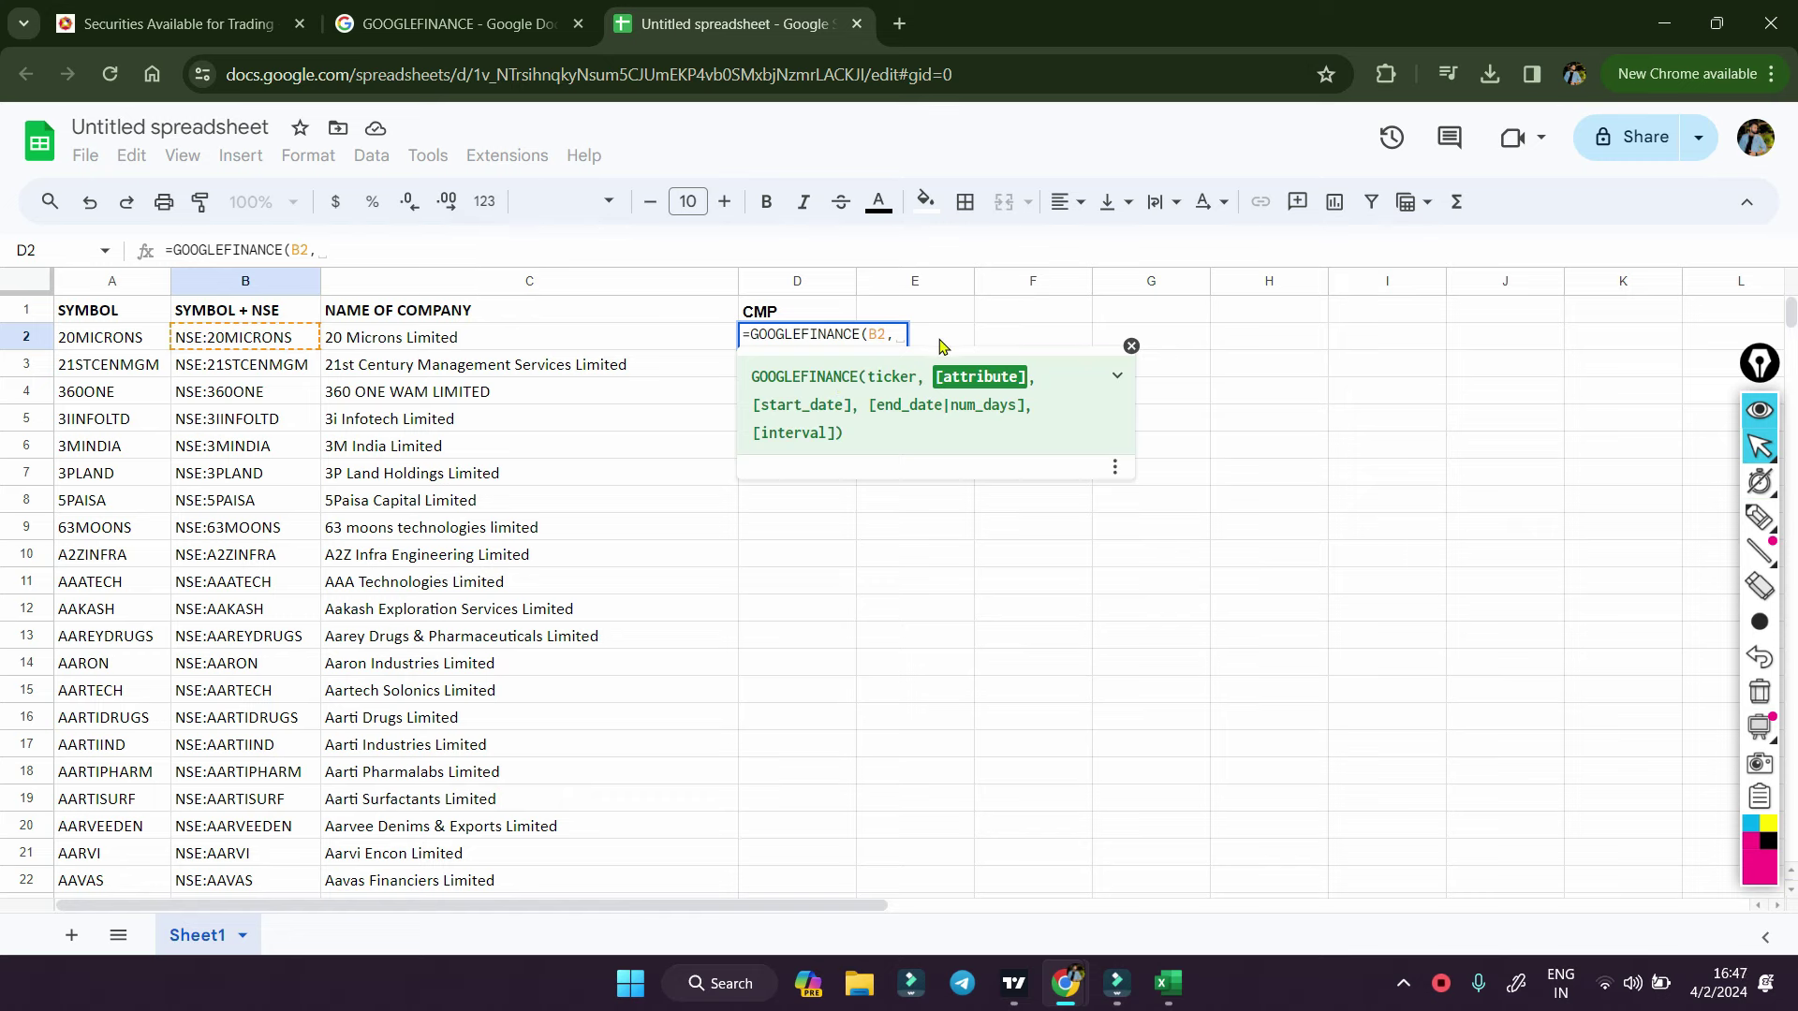
- Complete D2 as =GOOGLEFINANCE(B2,"price"), returning 163.9
{"action": "left_click", "coordinate": [513, 10]}
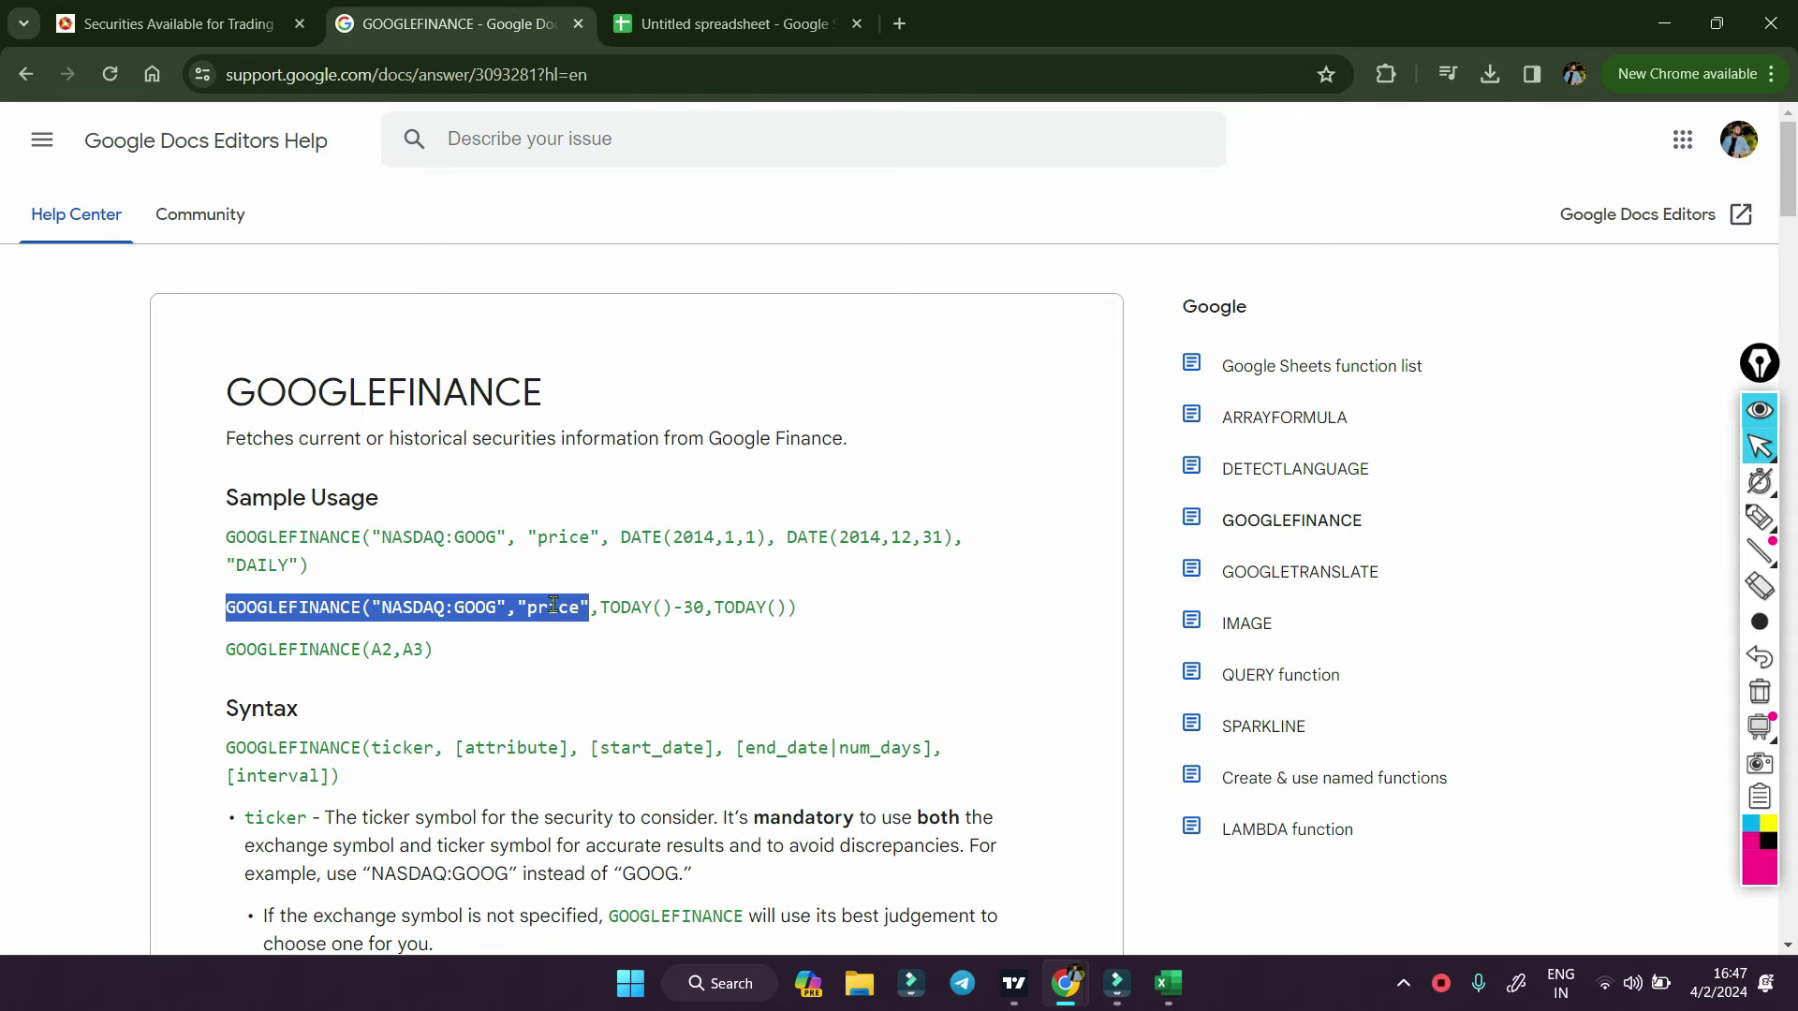
{"action": "left_click", "coordinate": [531, 663]}
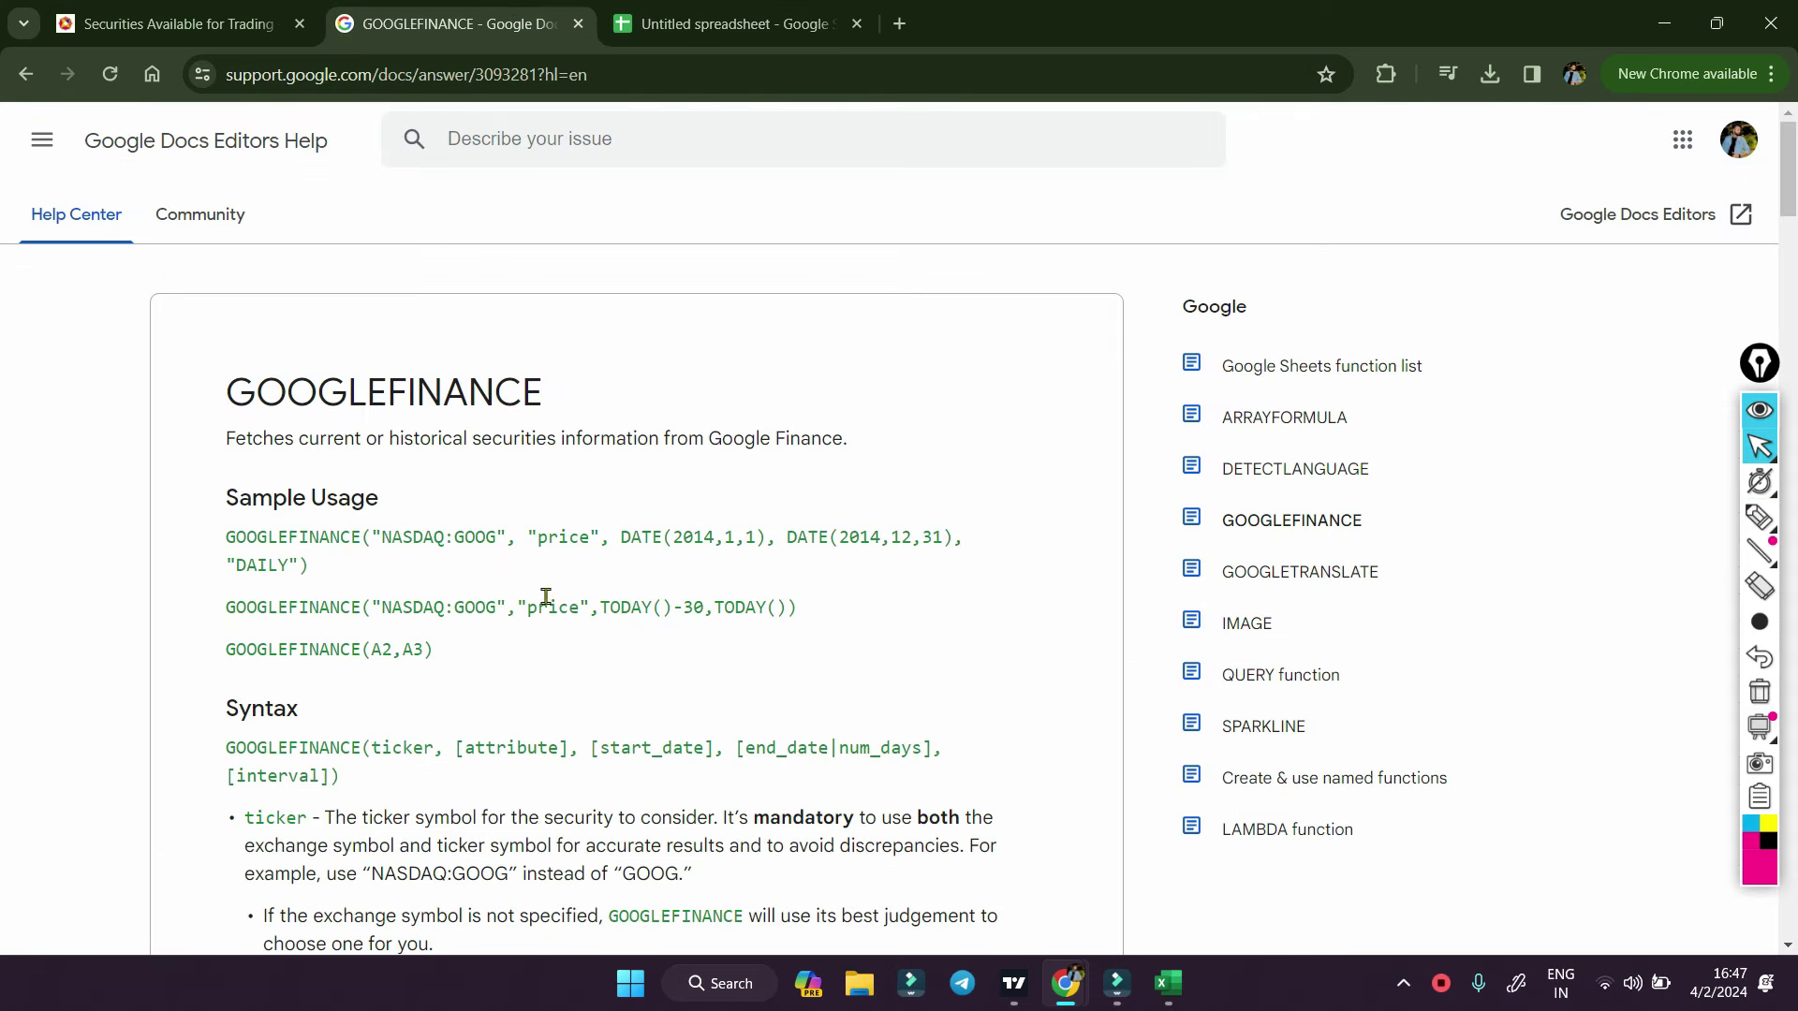
{"action": "left_click", "coordinate": [740, 13]}
{"action": "type", "text": "=GOOGLEFINANCE(B2,"}
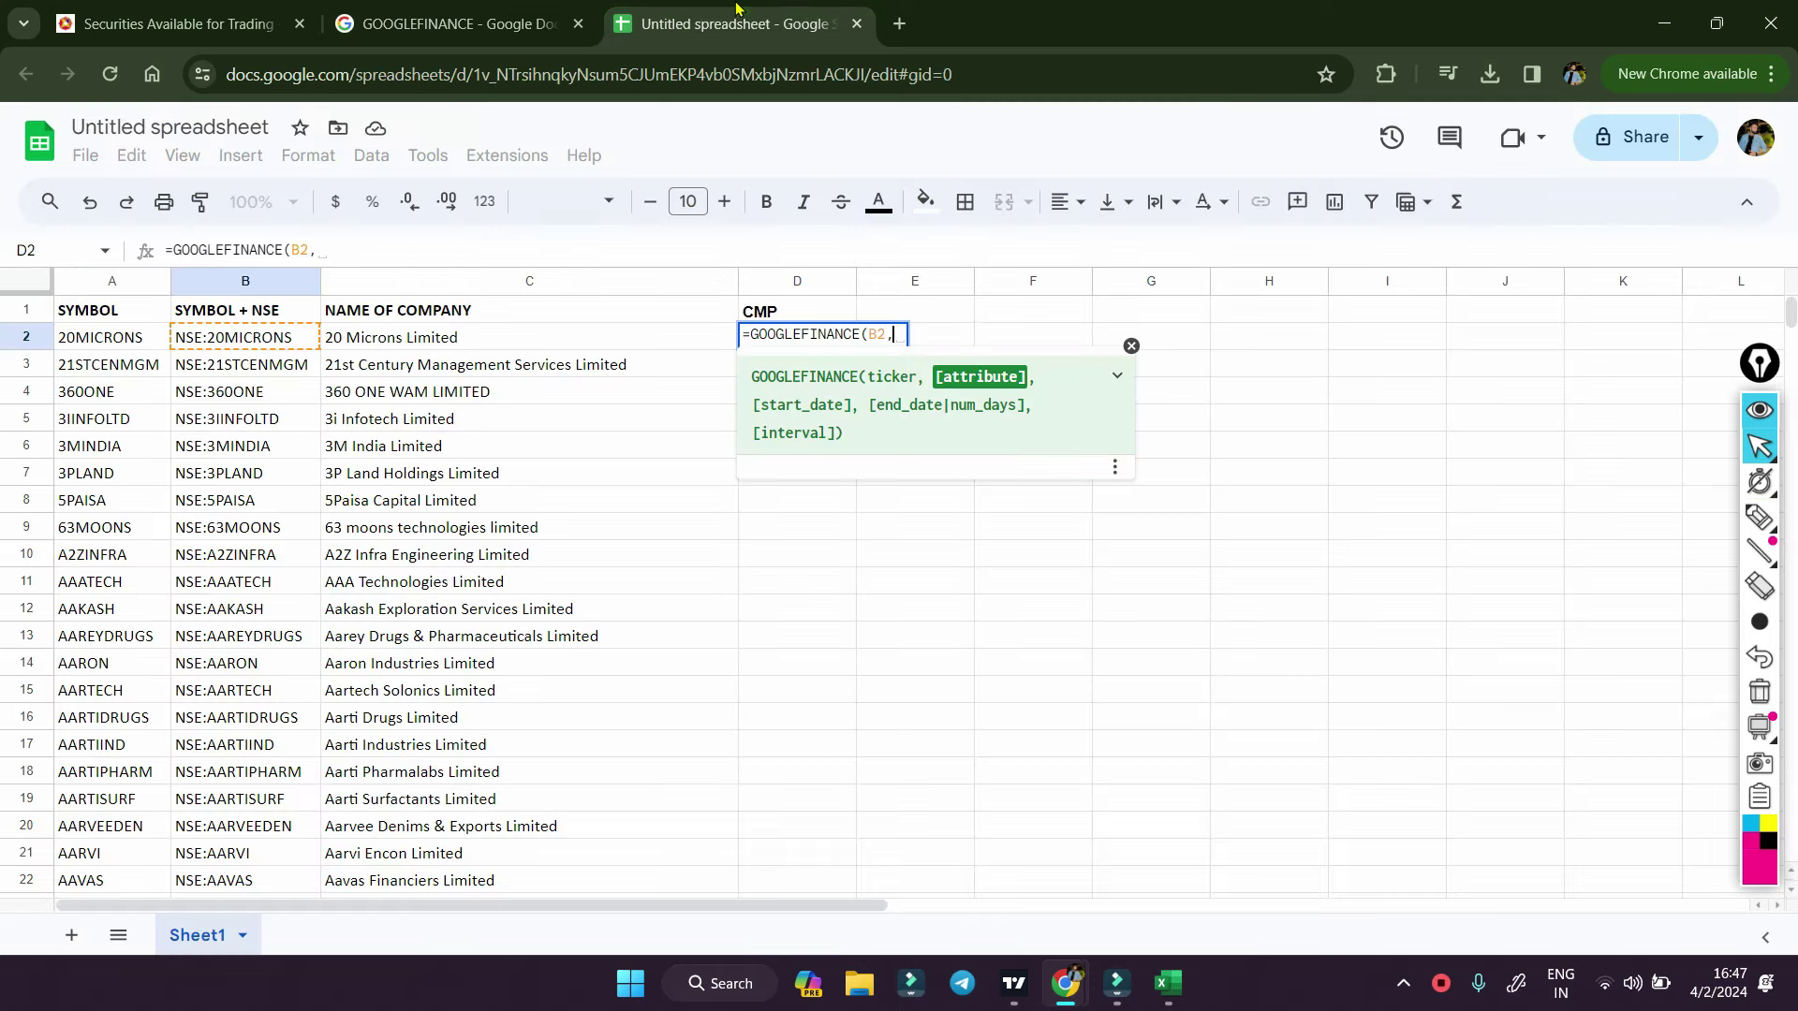
{"action": "type", "text": "\""}
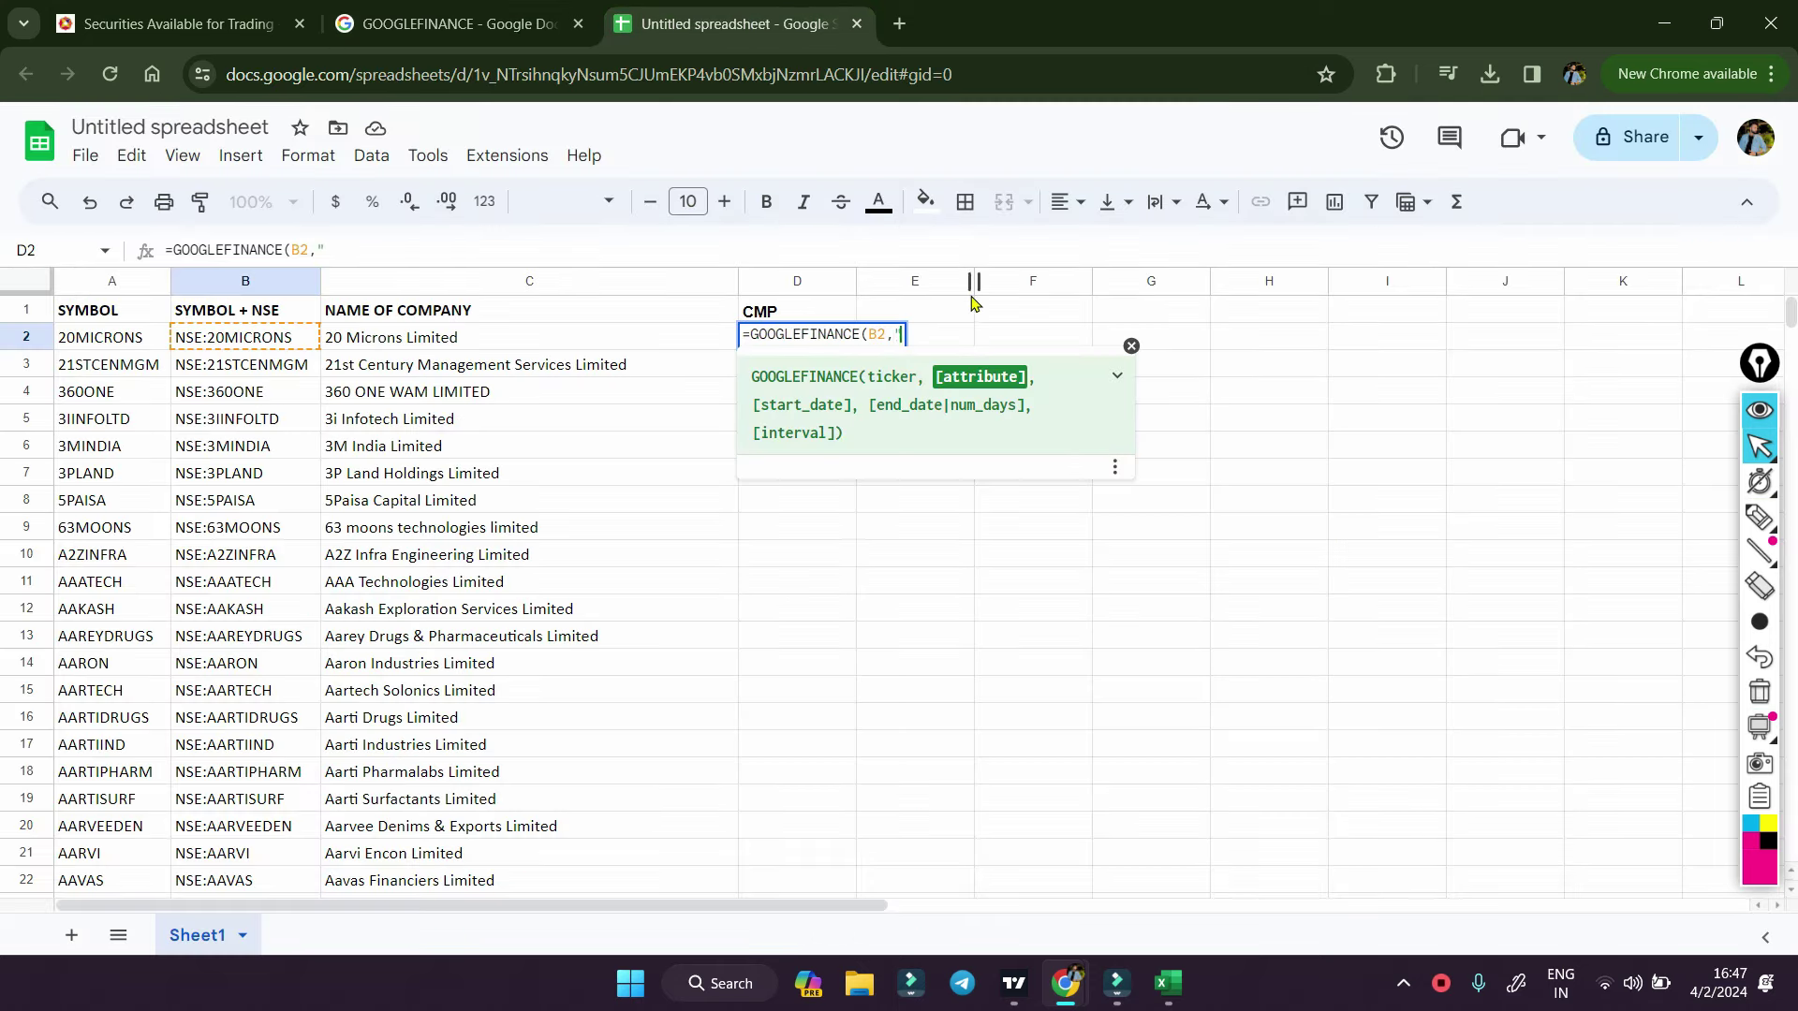
{"action": "type", "text": "pric"}
{"action": "type", "text": "e\""}
{"action": "key", "text": "Return"}
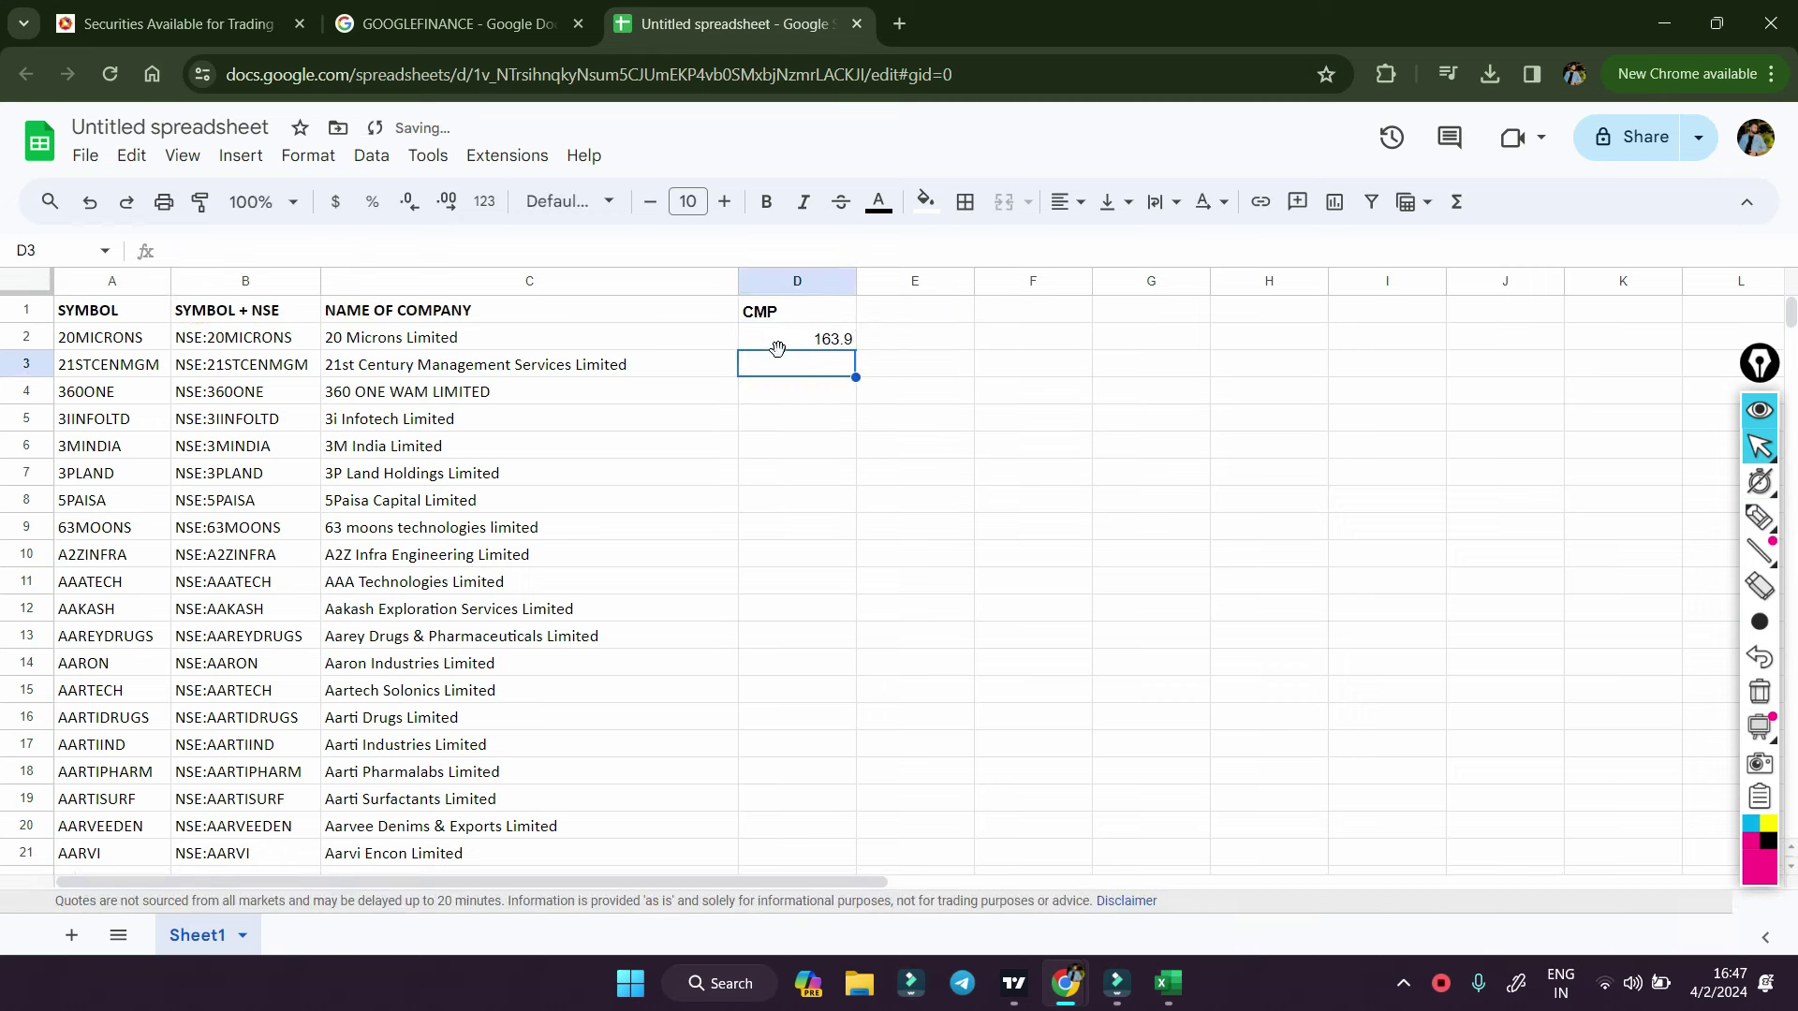
{"action": "left_click", "coordinate": [773, 339]}
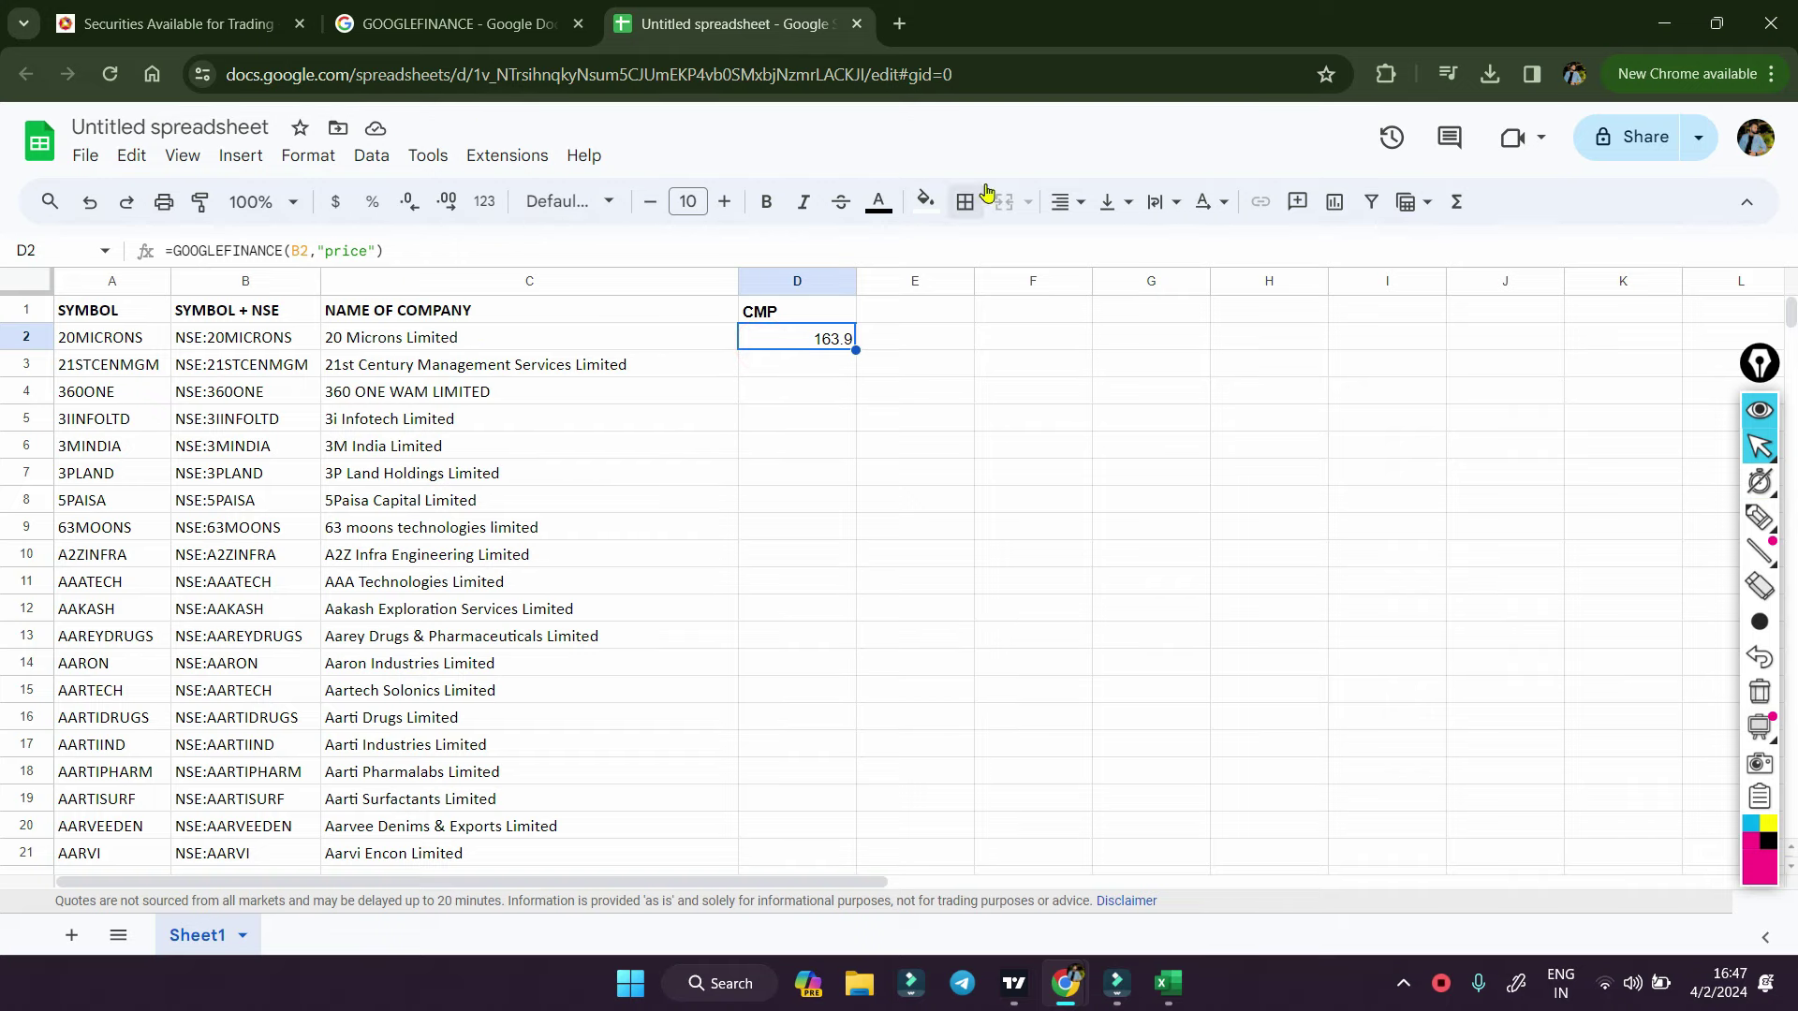
- Search Google for '20 microns price' to confirm the 163.90 quote matches D2's CMP
{"action": "left_click", "coordinate": [900, 21]}
{"action": "type", "text": "20"}
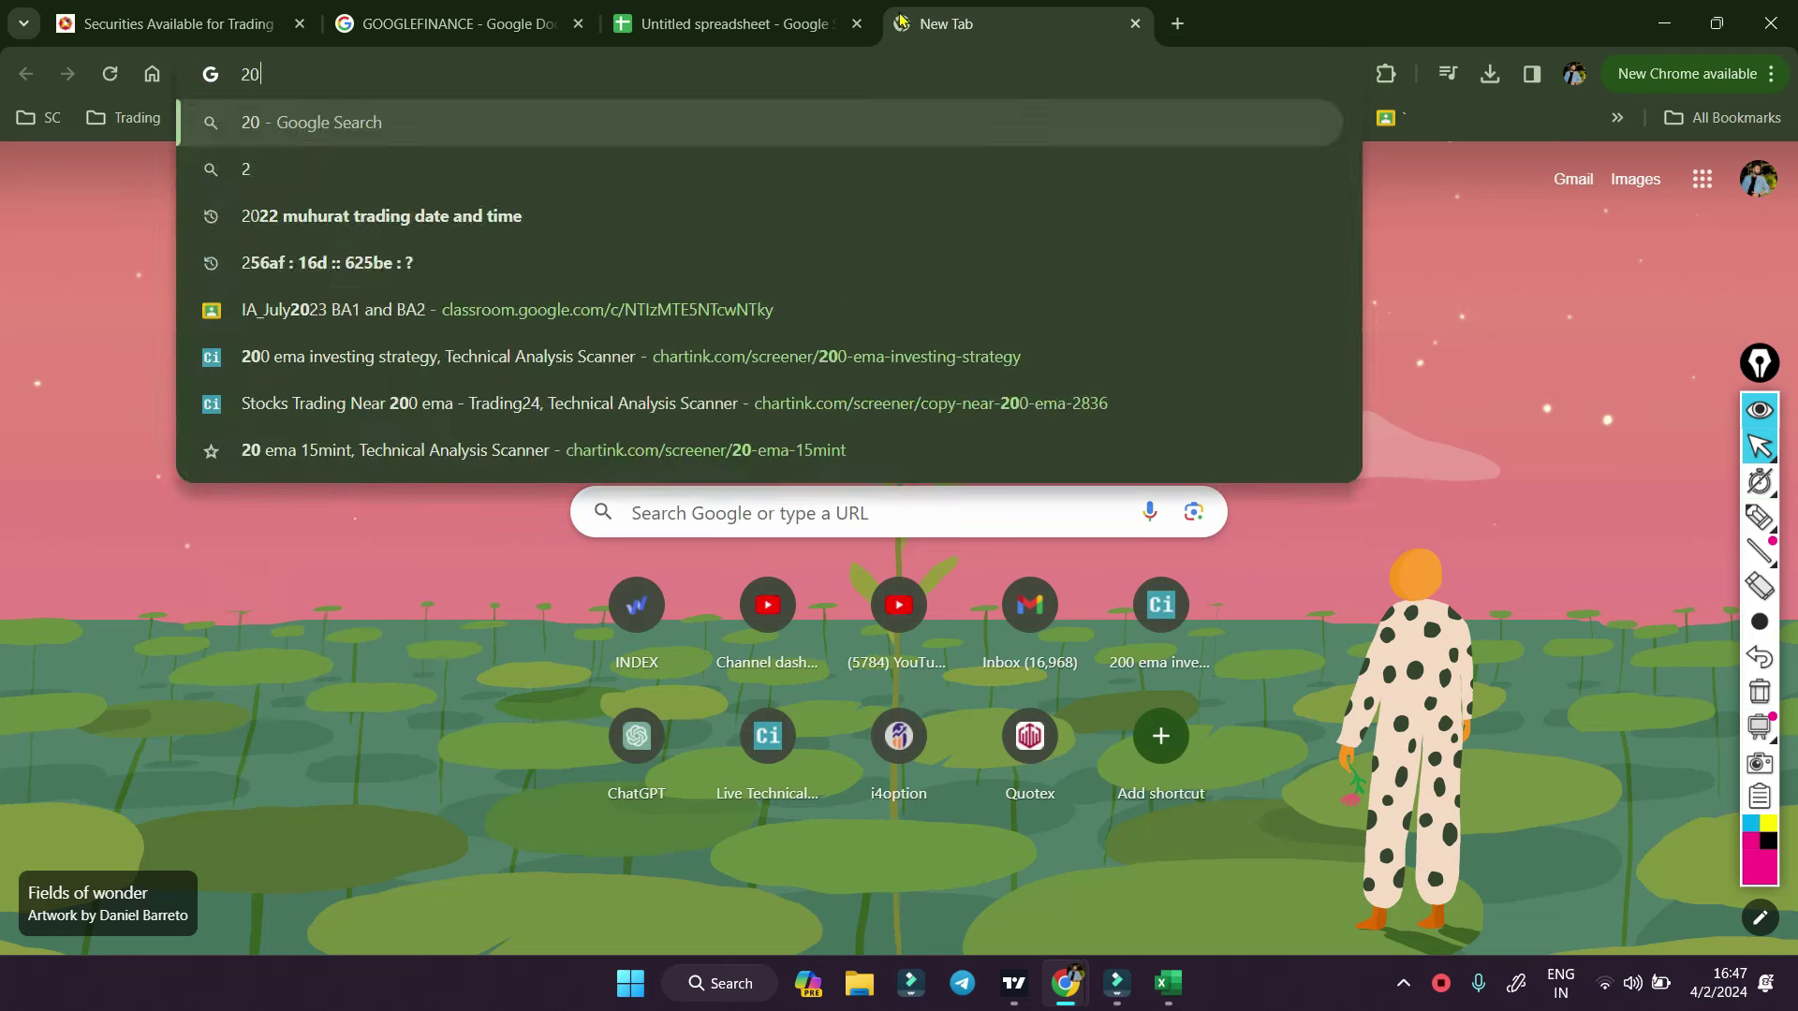
{"action": "type", "text": " microns "}
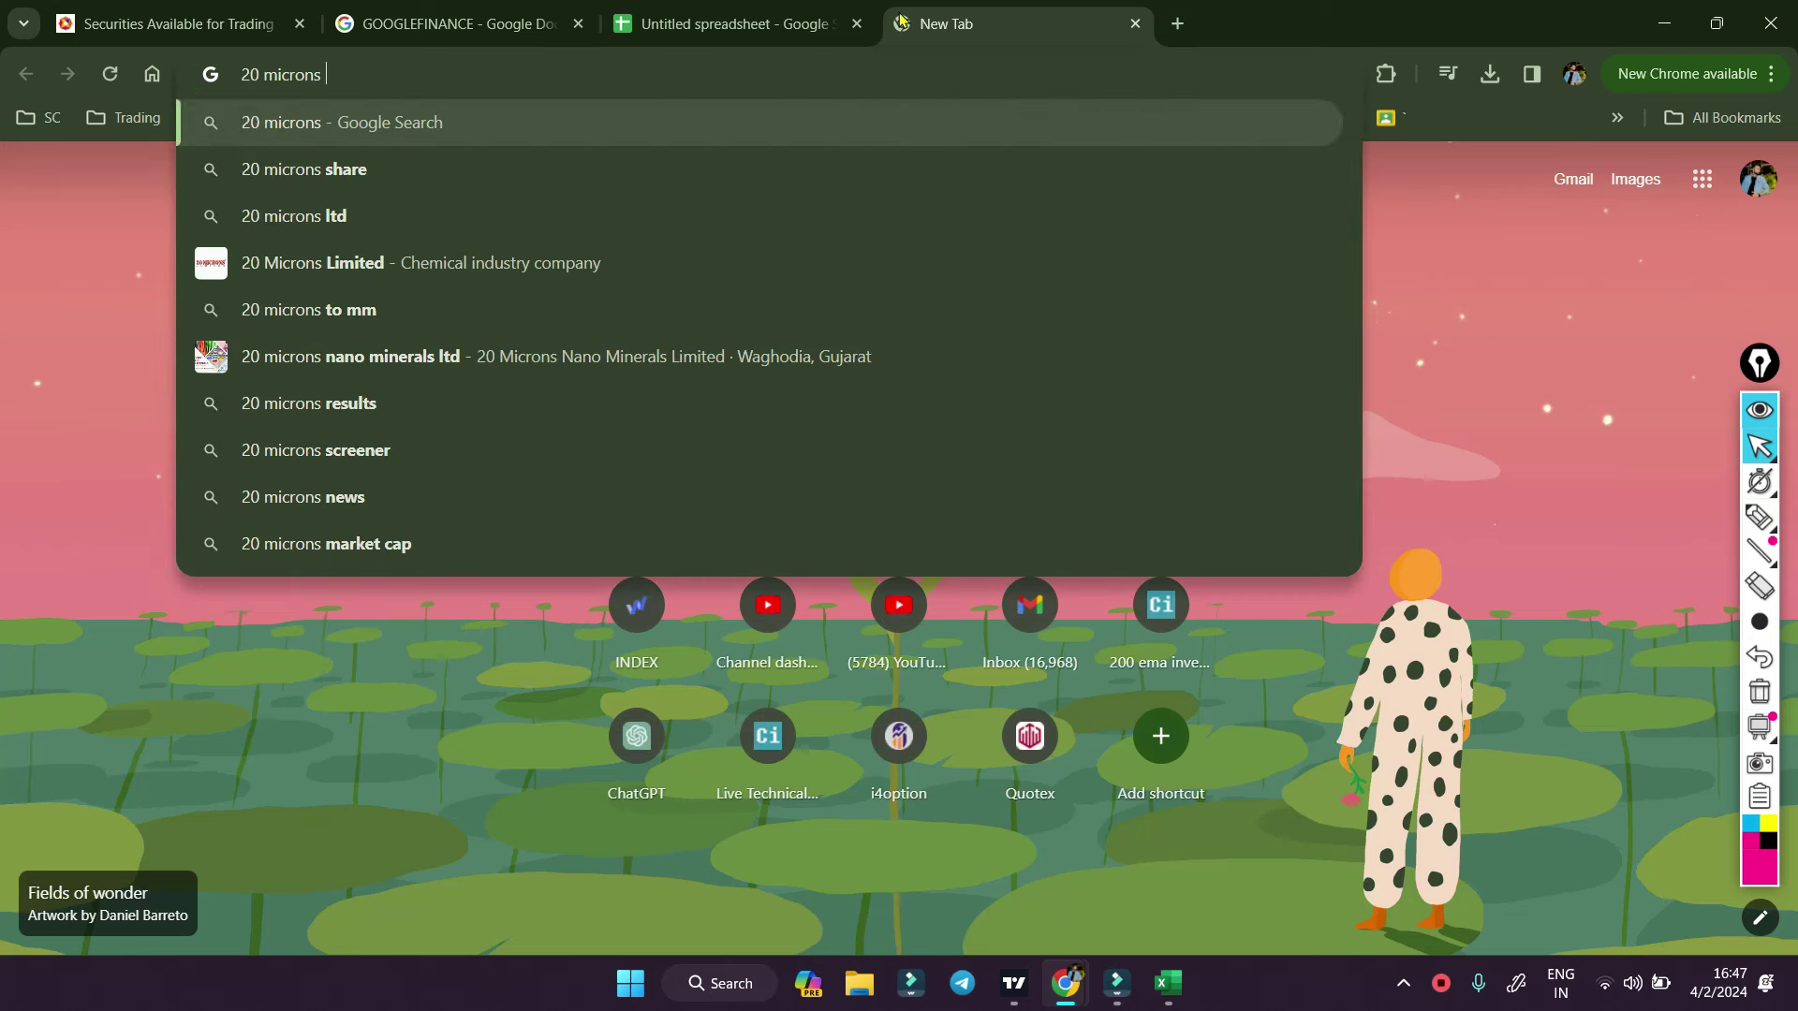
{"action": "type", "text": "price"}
{"action": "left_click", "coordinate": [281, 168]}
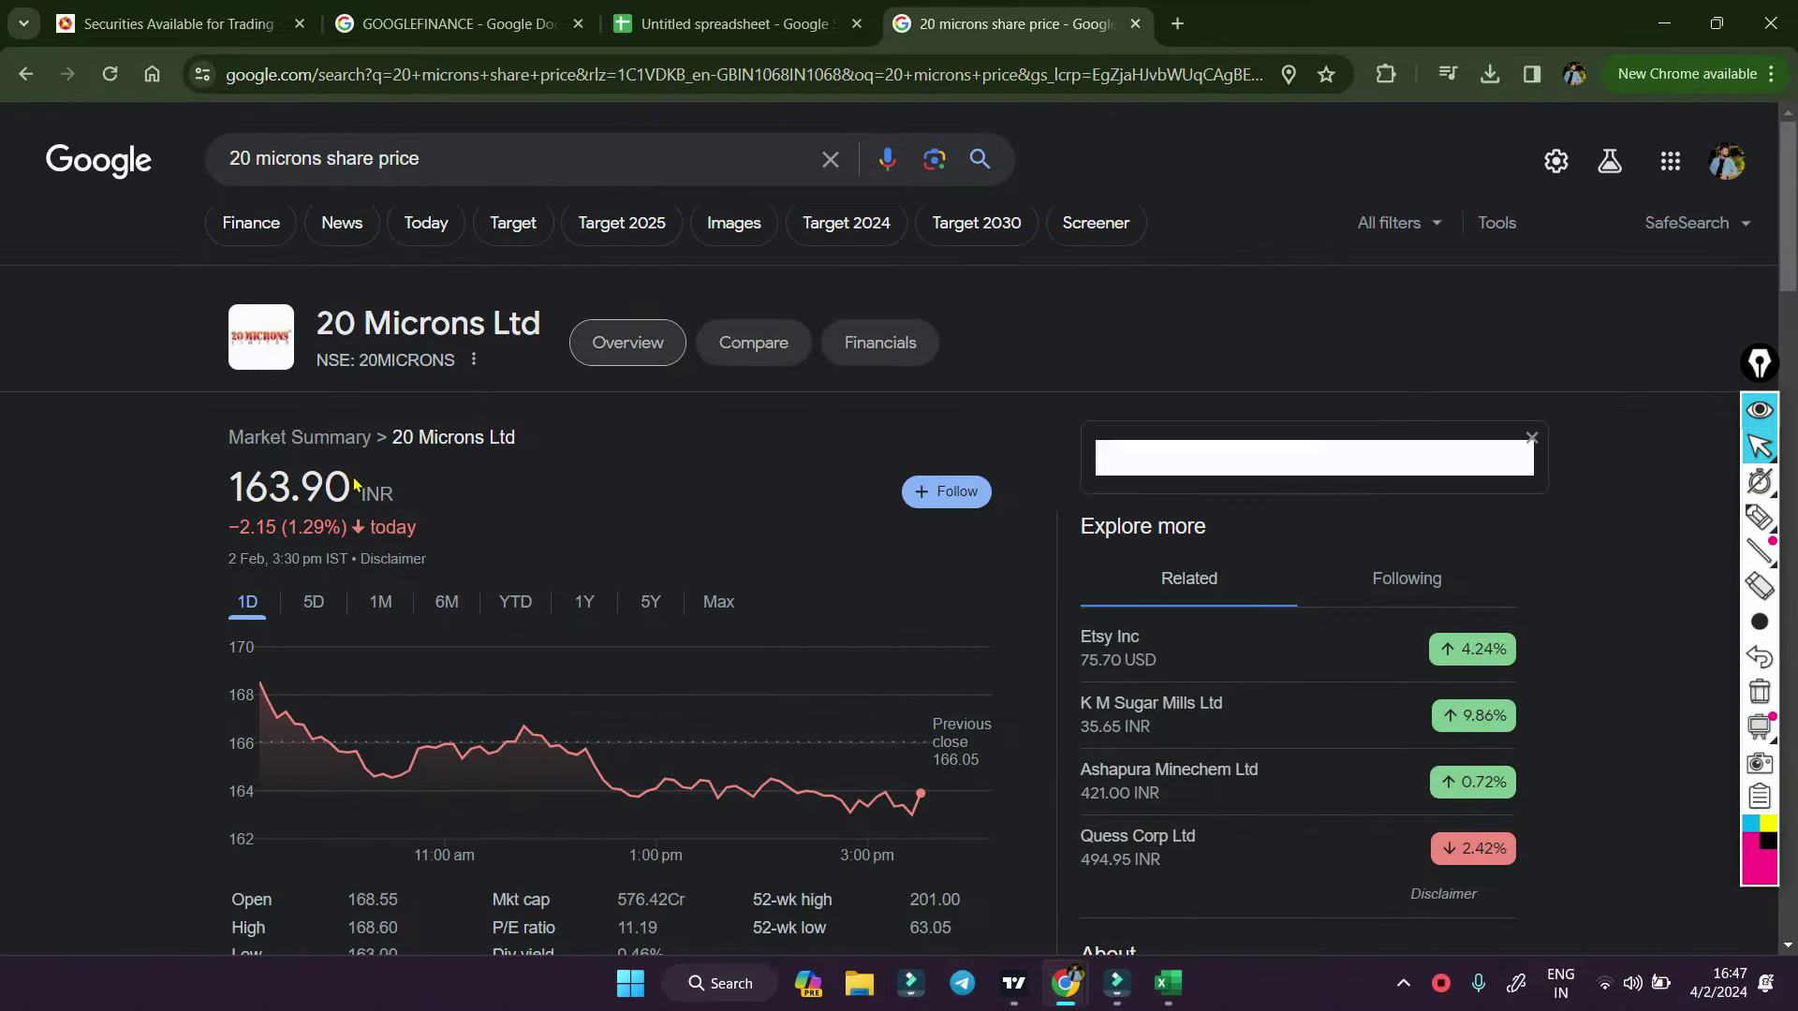
{"action": "left_click", "coordinate": [720, 9]}
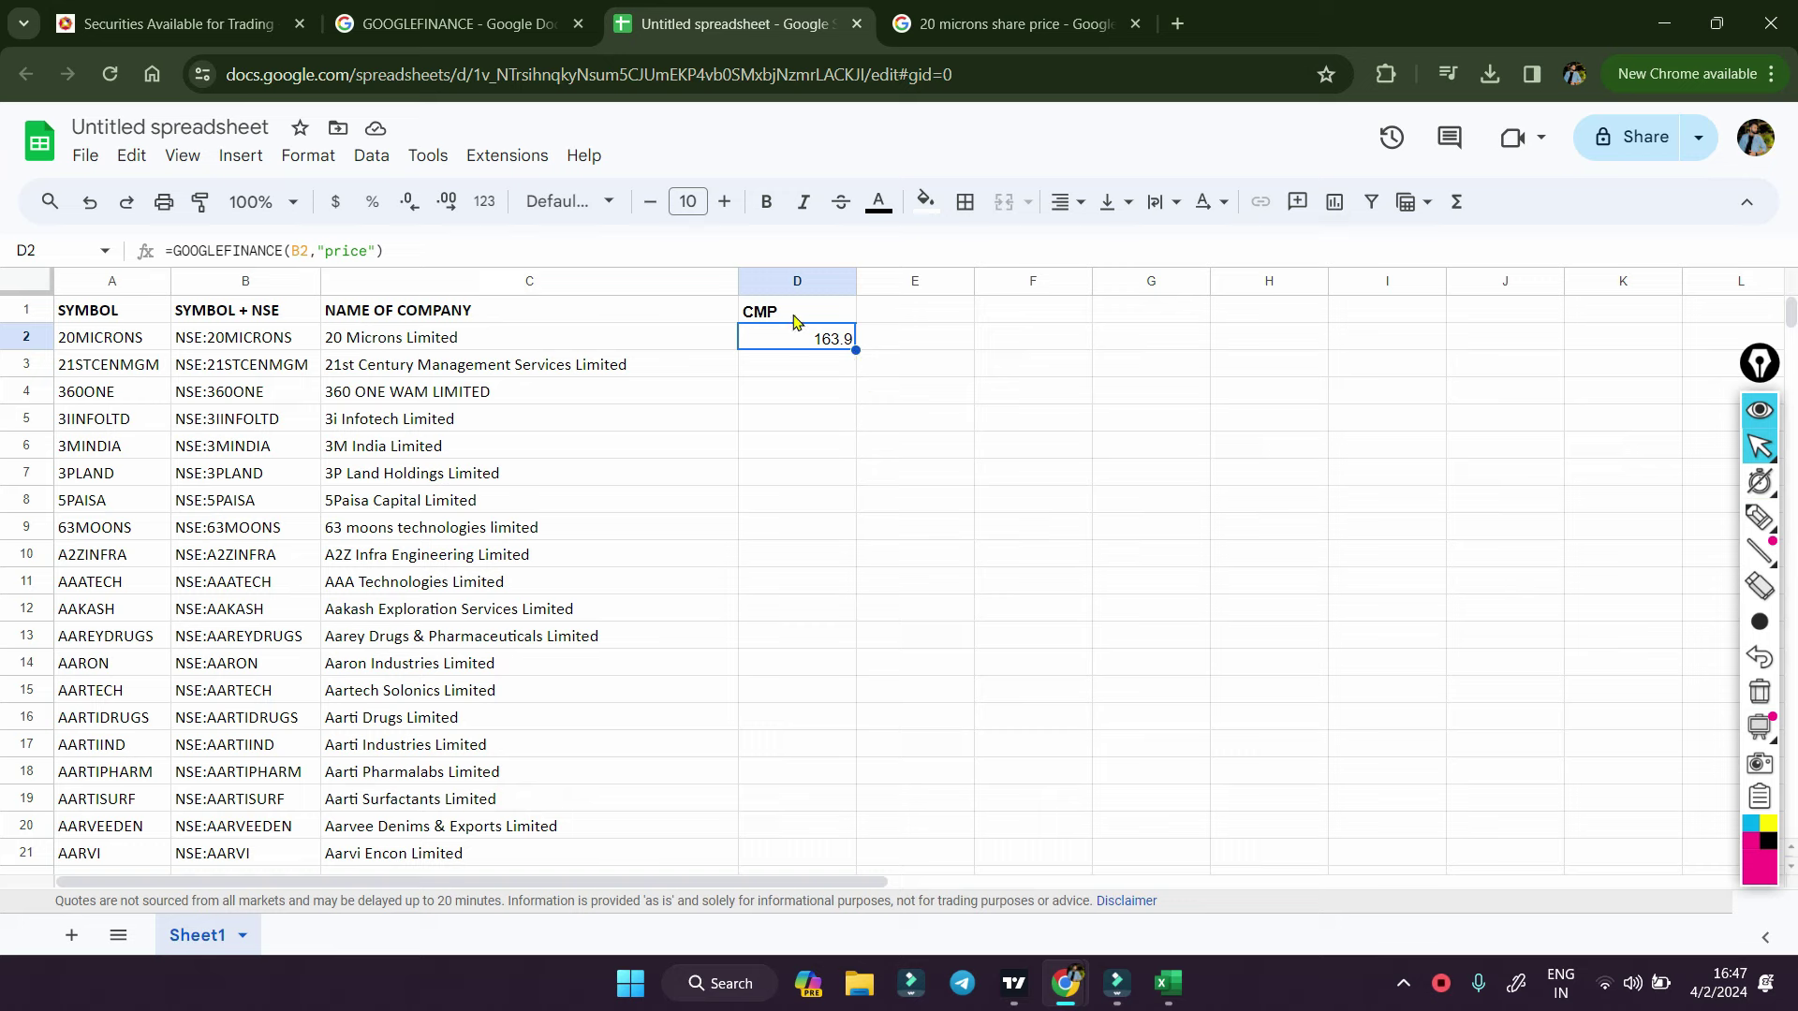
- Head column E with '52 WEEK HIGH'
{"action": "left_click", "coordinate": [885, 322]}
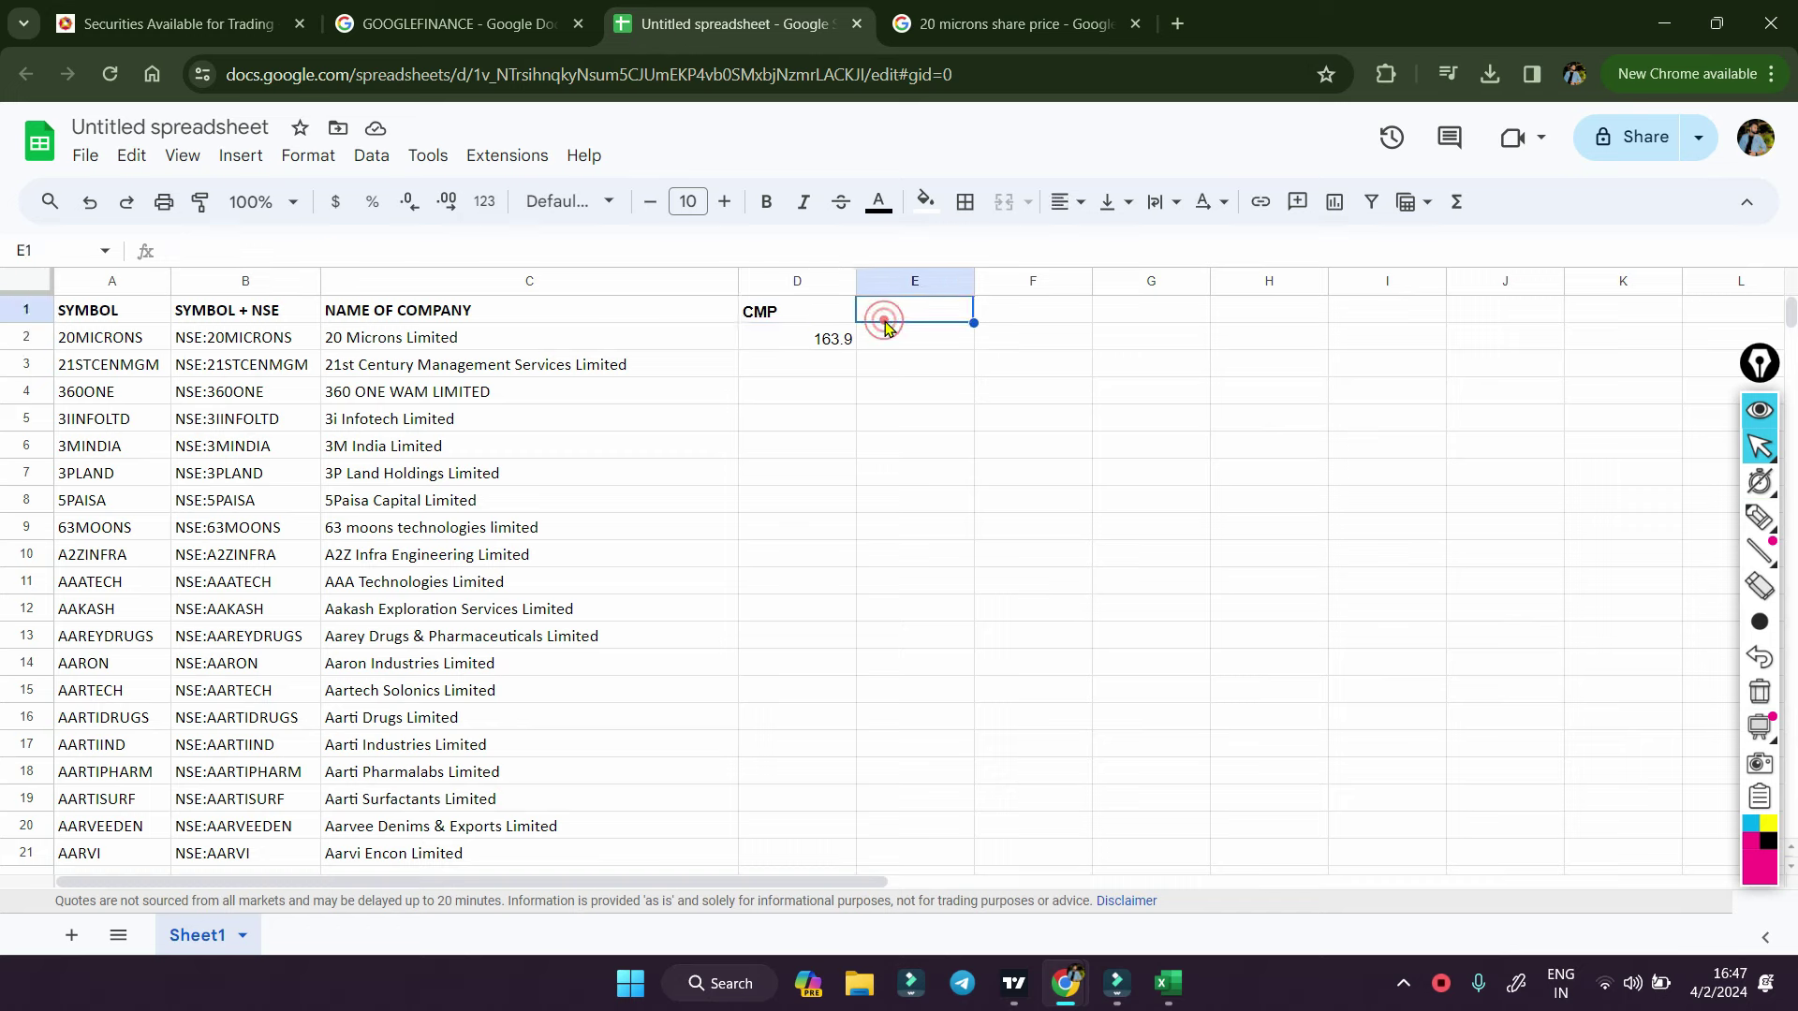
{"action": "type", "text": "52 WEEK HIGH"}
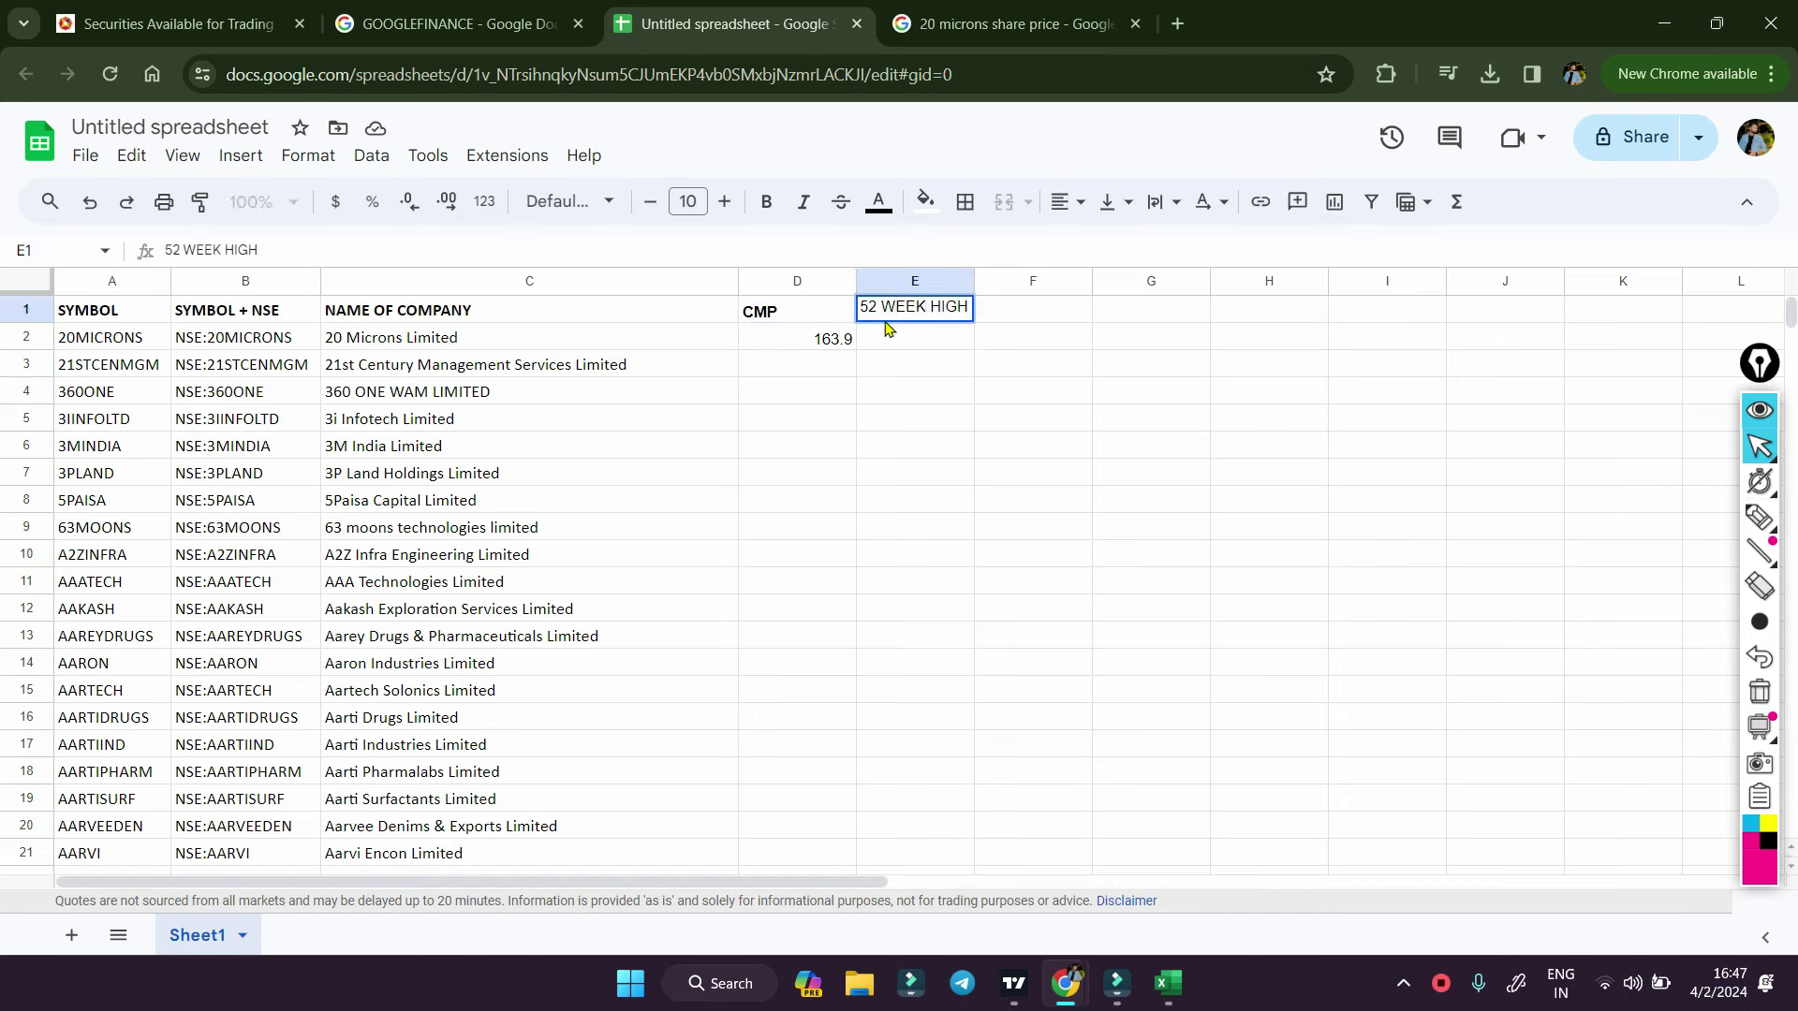
{"action": "key", "text": "Return"}
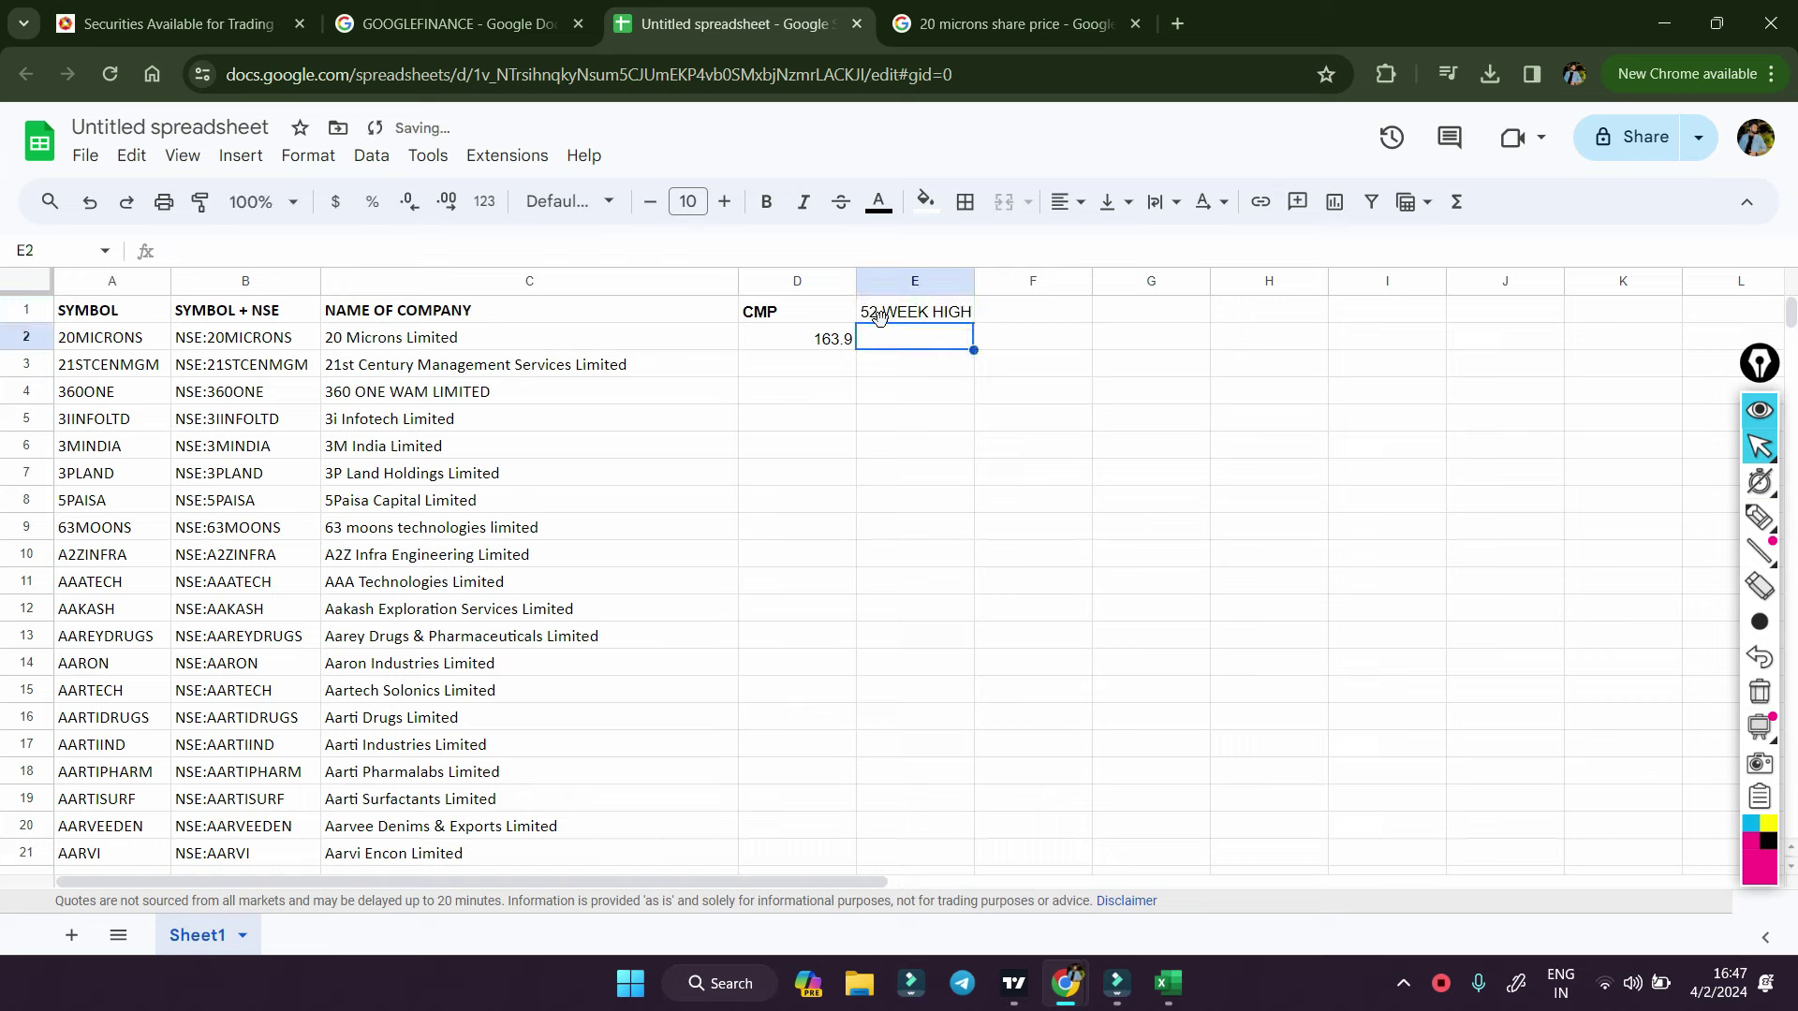
- Copy D2's GOOGLEFINANCE price formula into E2 and delete its 'price' attribute
{"action": "left_click", "coordinate": [805, 340]}
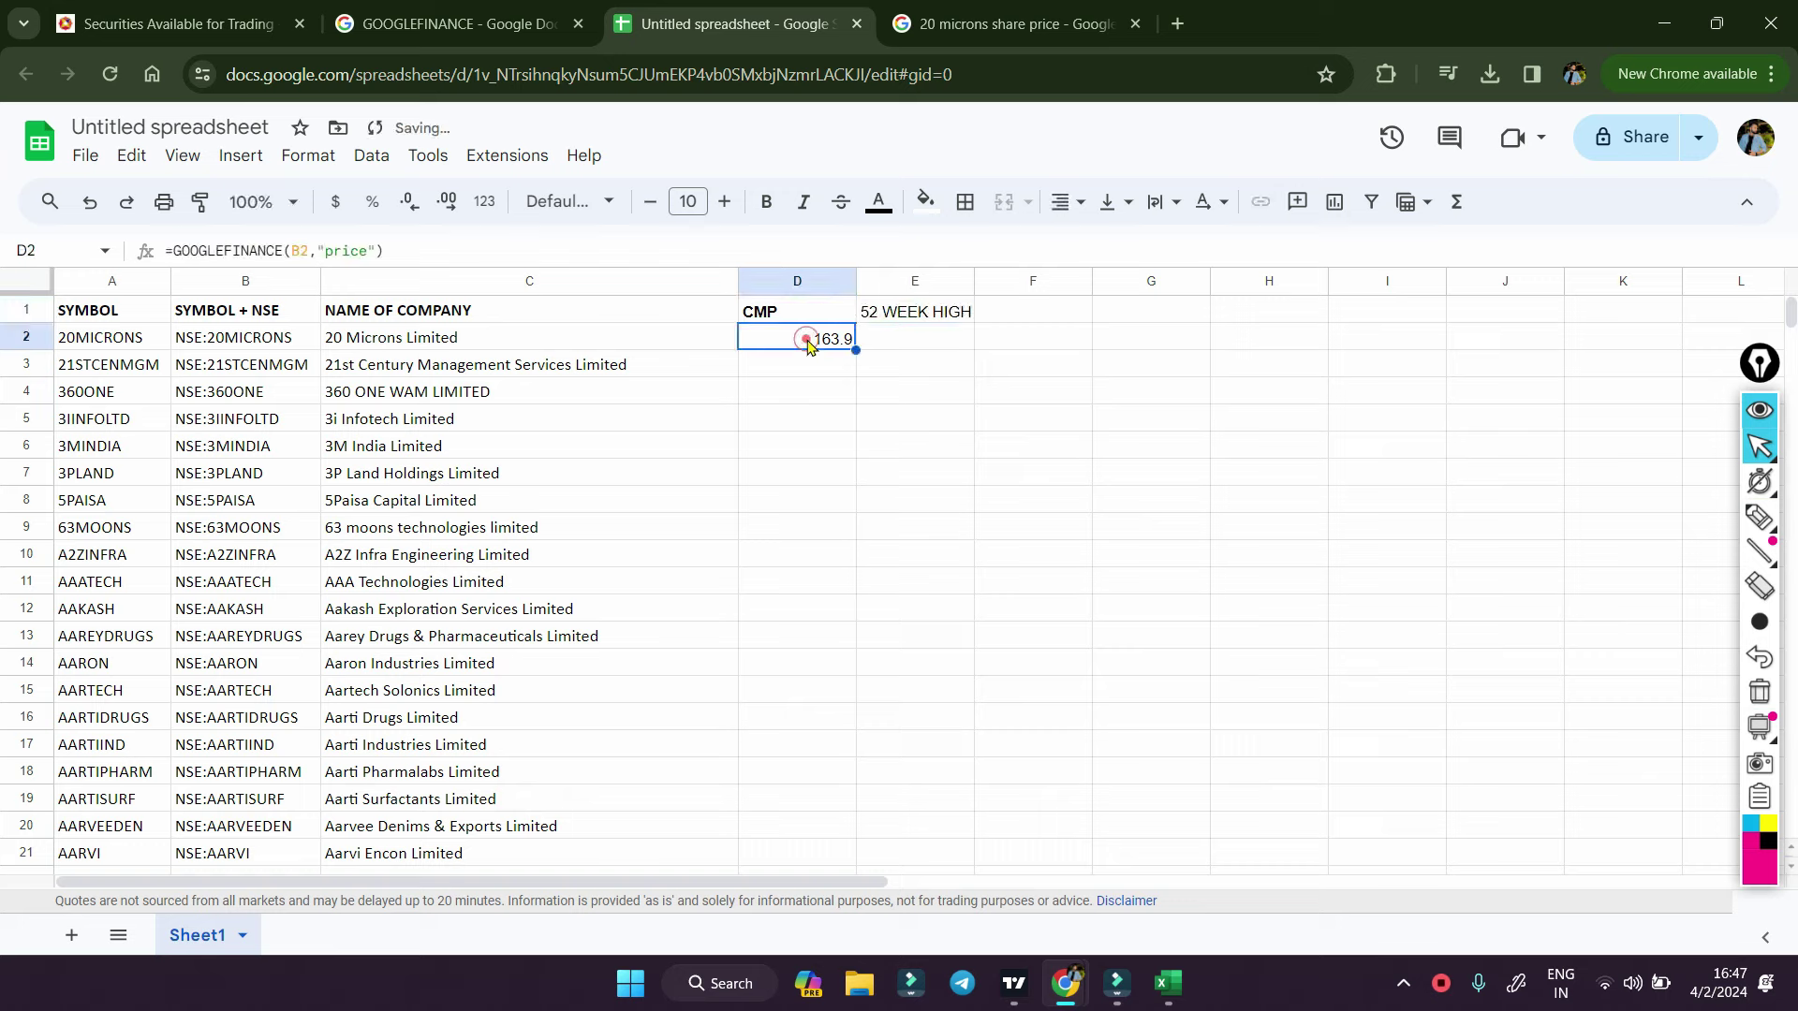
{"action": "left_click", "coordinate": [489, 241]}
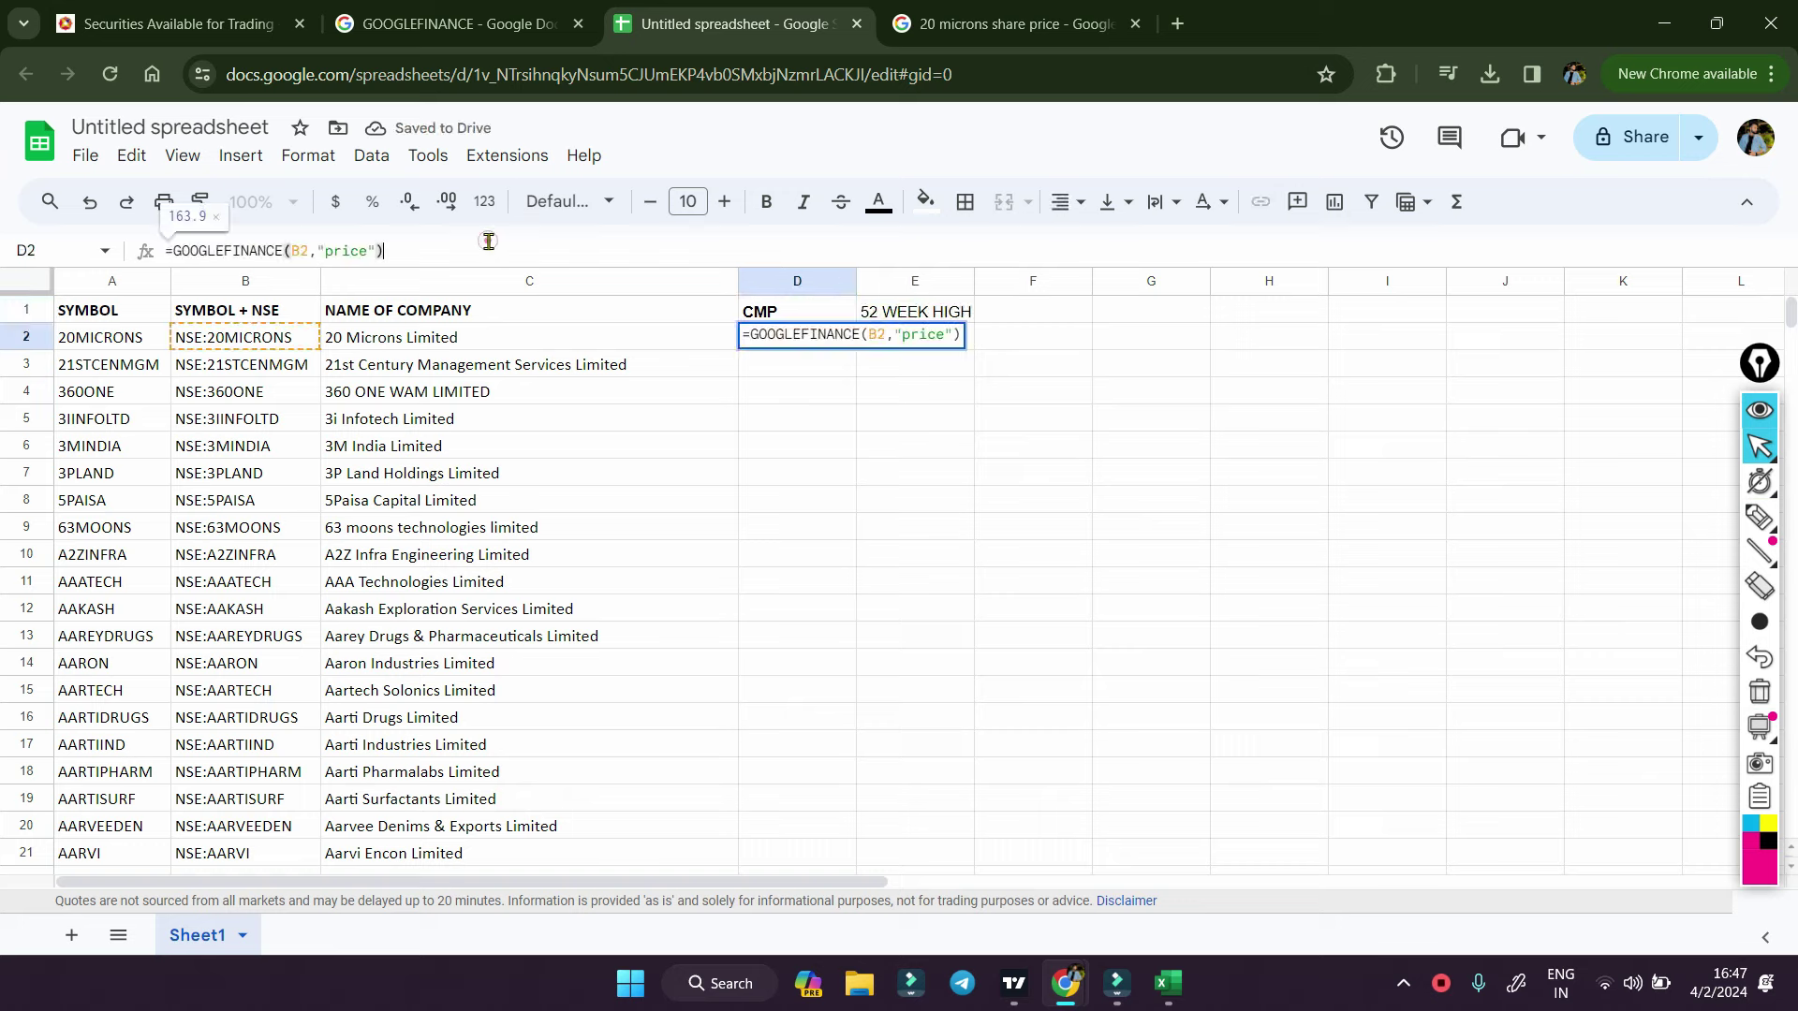
{"action": "key", "text": "ctrl+a"}
{"action": "key", "text": "ctrl+c"}
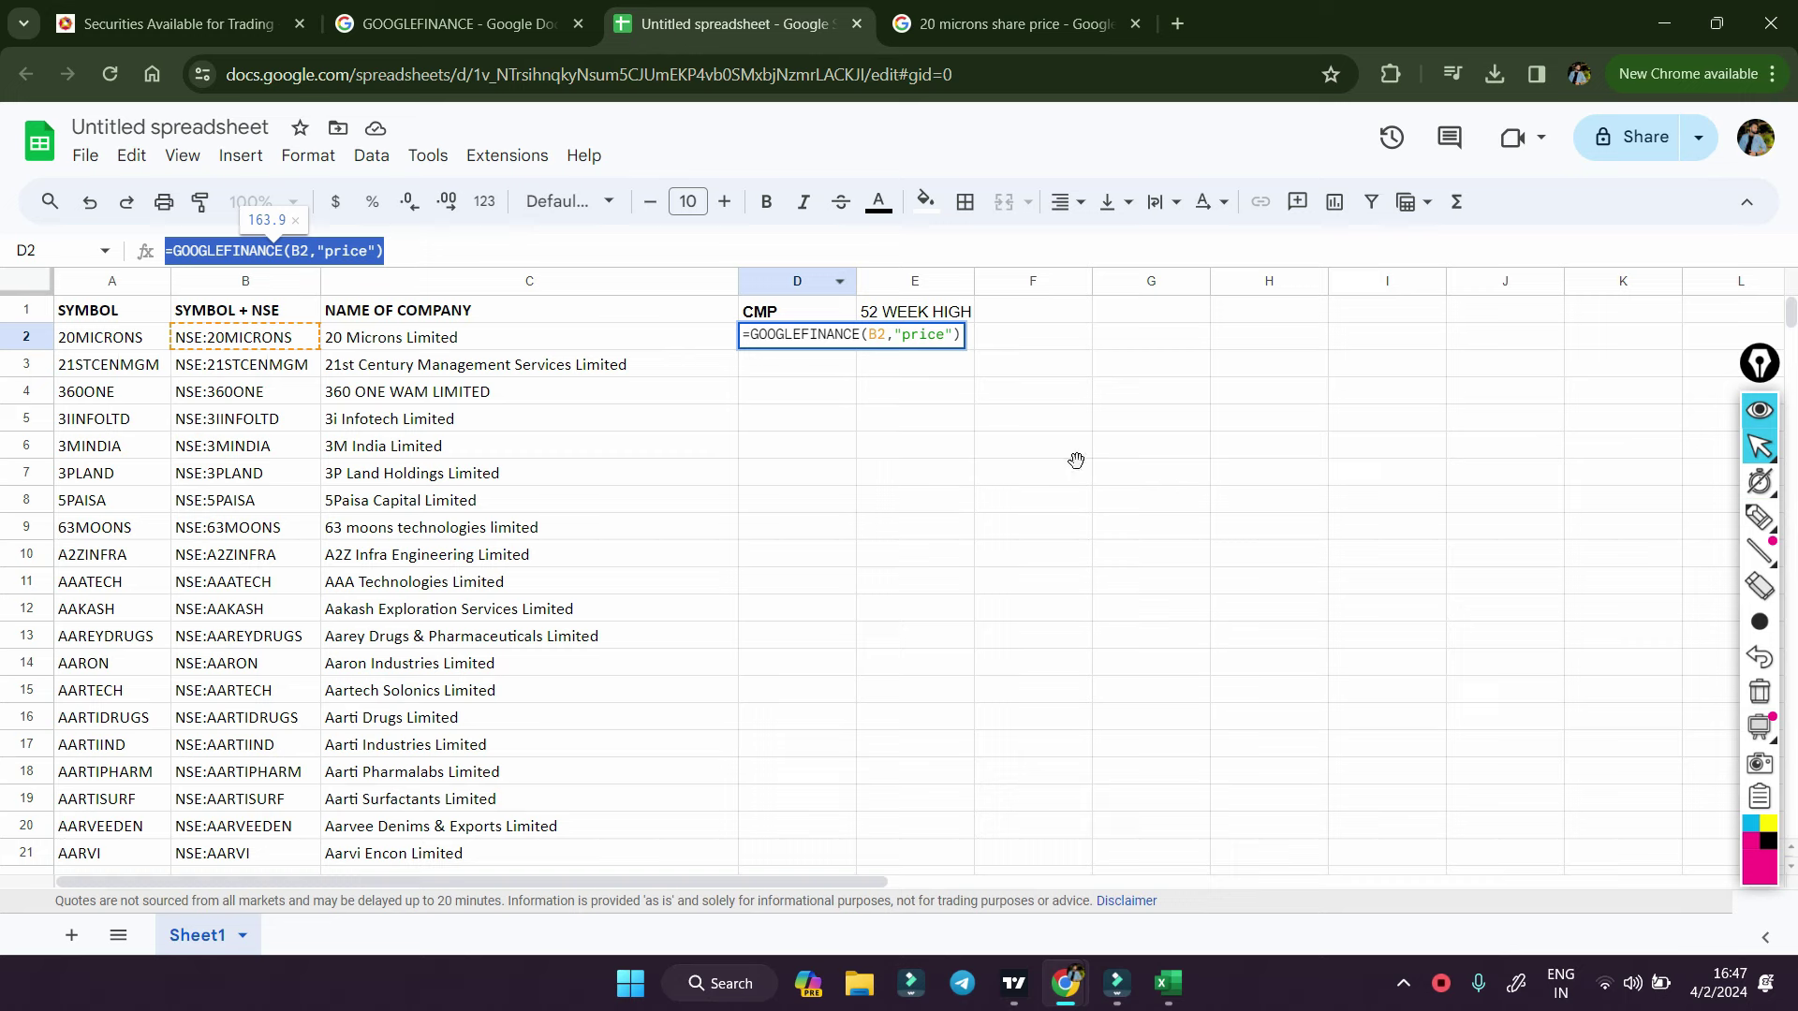
{"action": "left_click", "coordinate": [1077, 461]}
{"action": "left_click", "coordinate": [904, 337]}
{"action": "key", "text": "ctrl+v"}
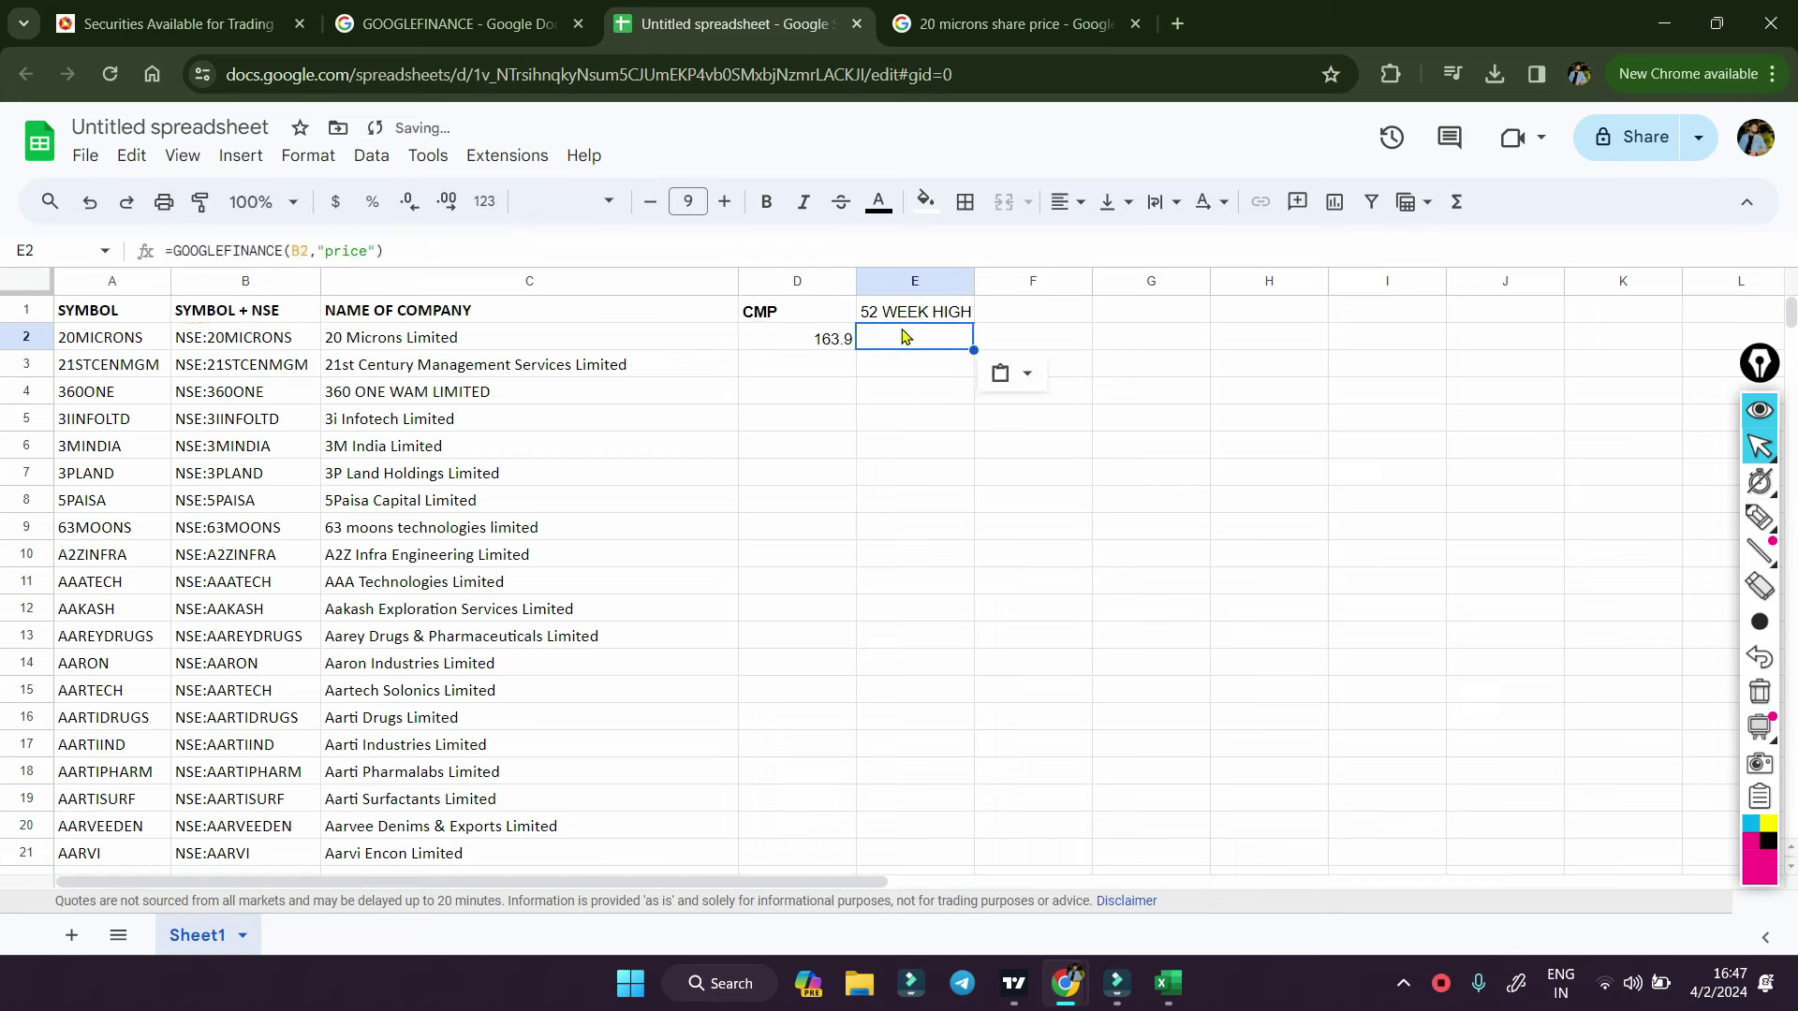
{"action": "left_click", "coordinate": [364, 251]}
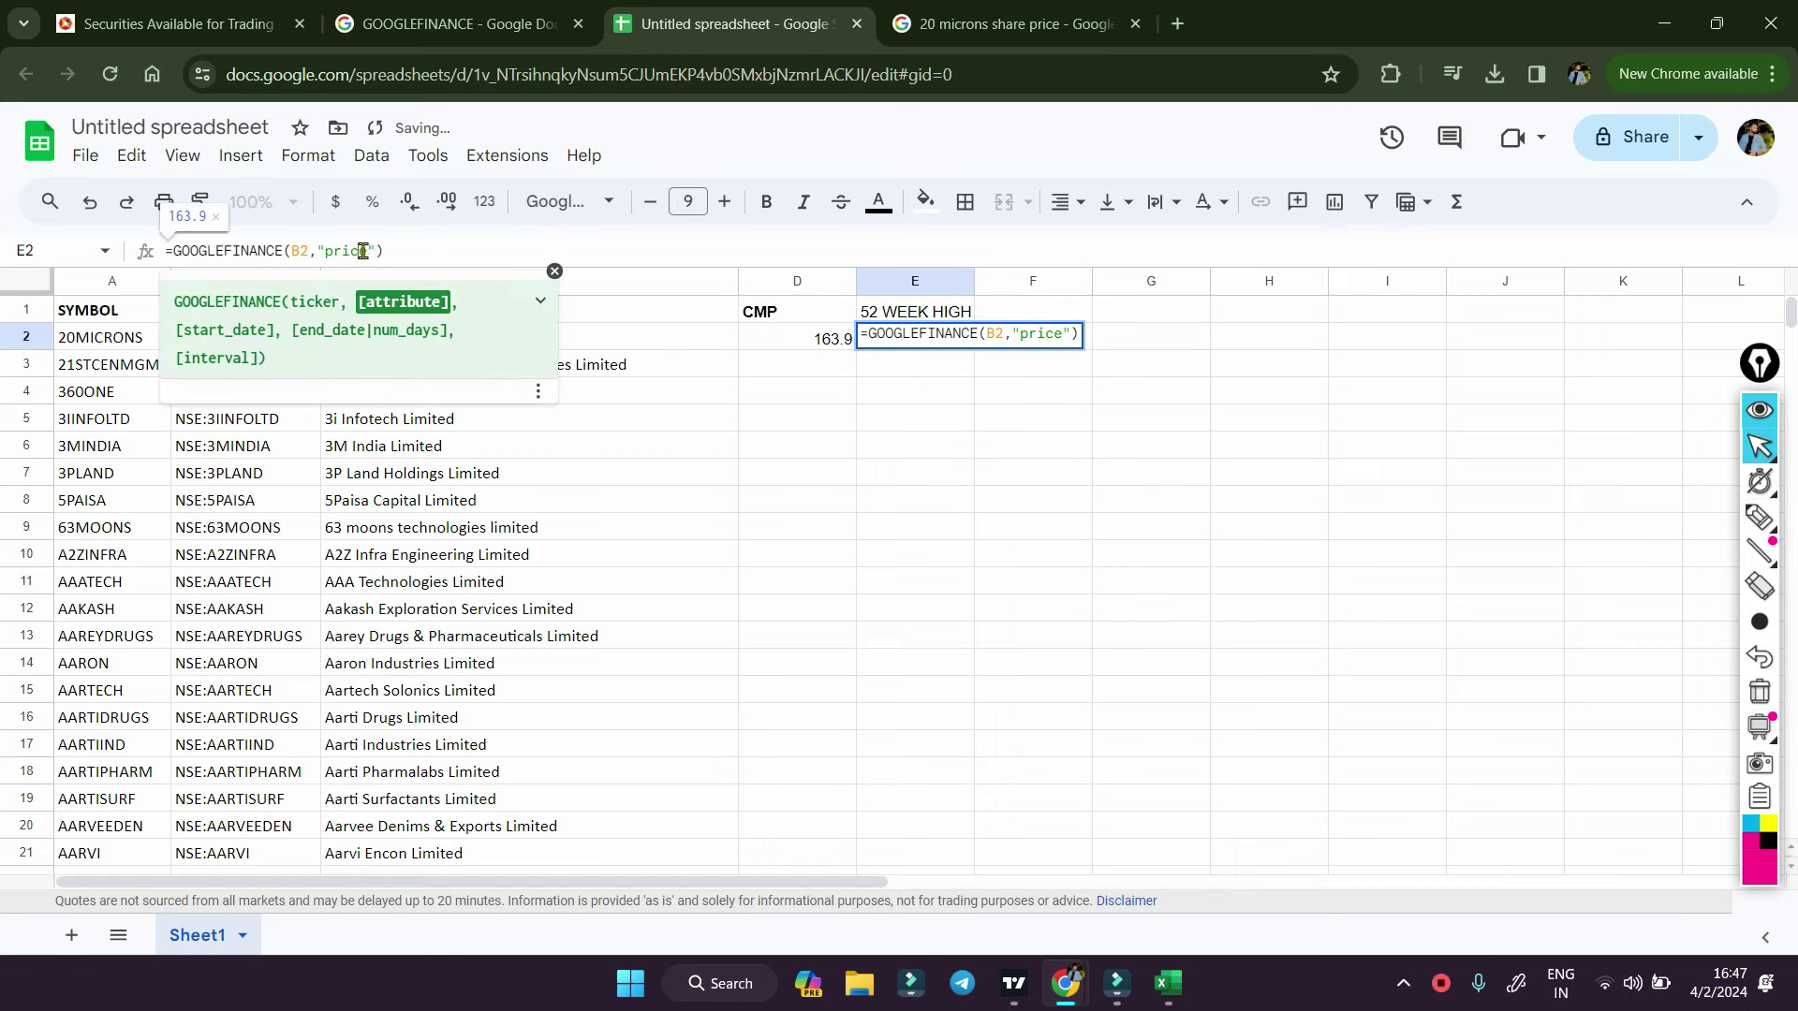
{"action": "key", "text": "BackSpace"}
{"action": "key", "text": "BackSpace"}
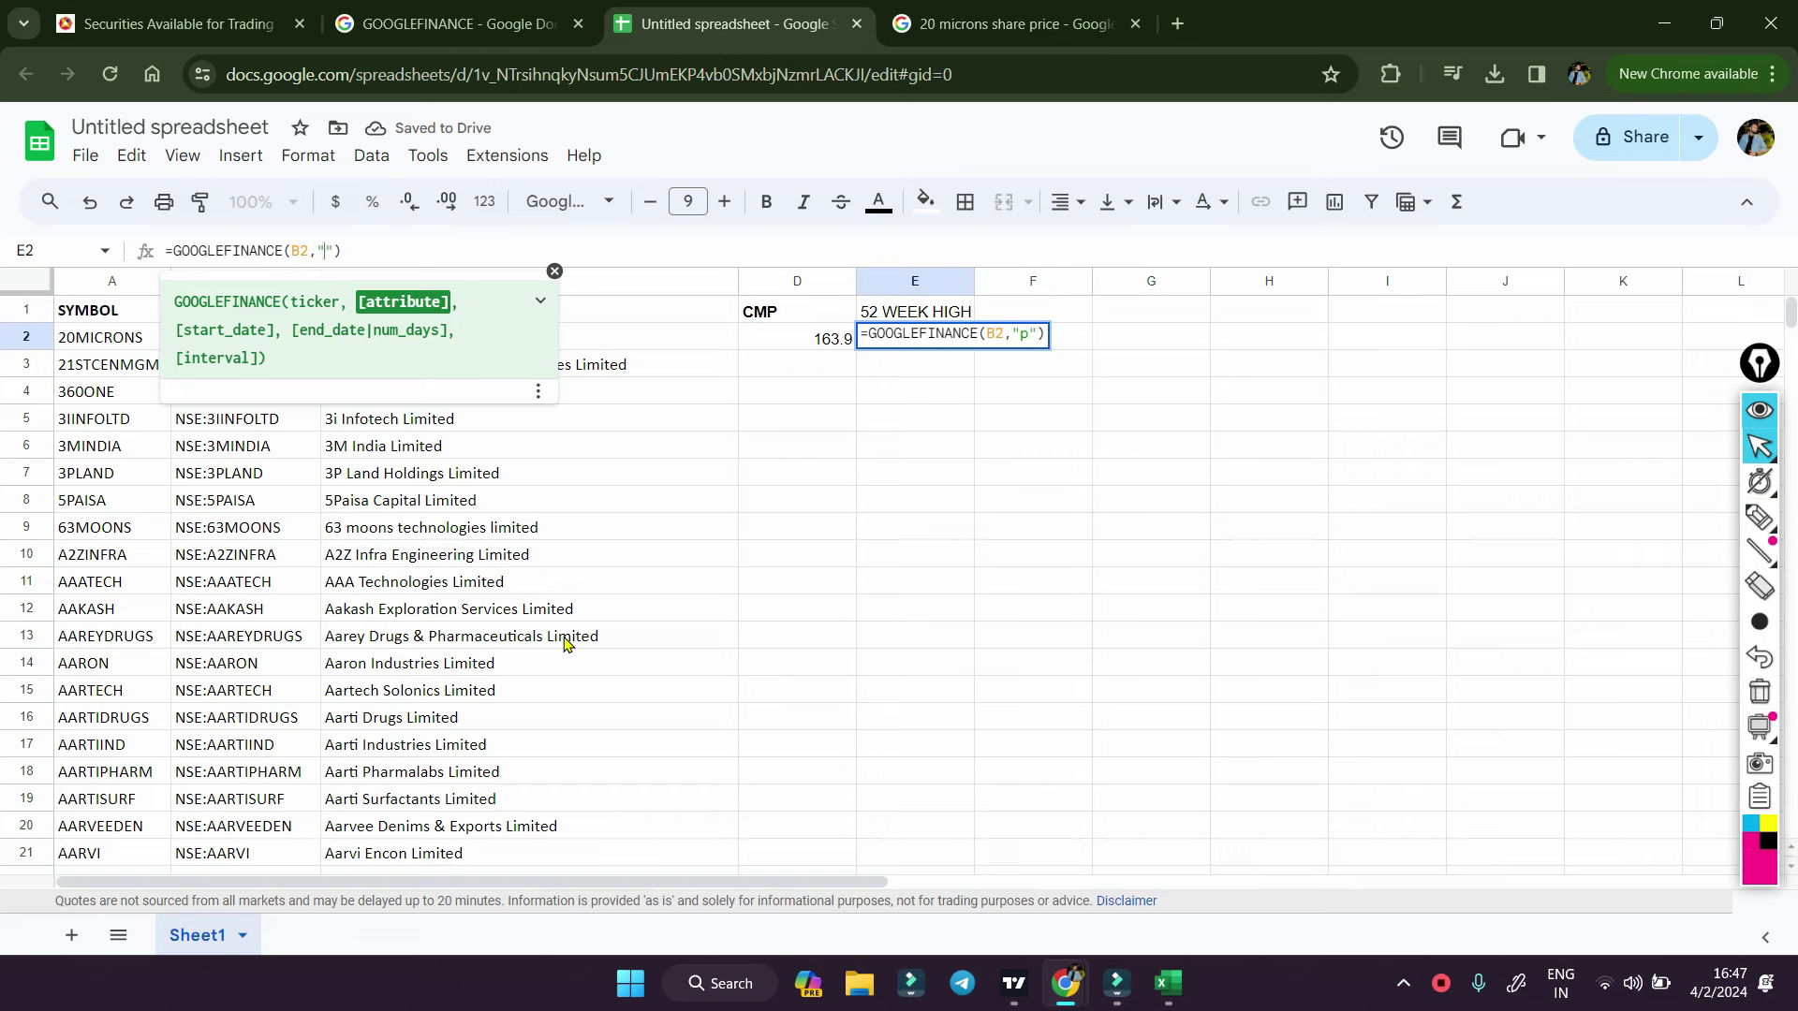
{"action": "key", "text": "BackSpace"}
{"action": "left_click", "coordinate": [509, 356]}
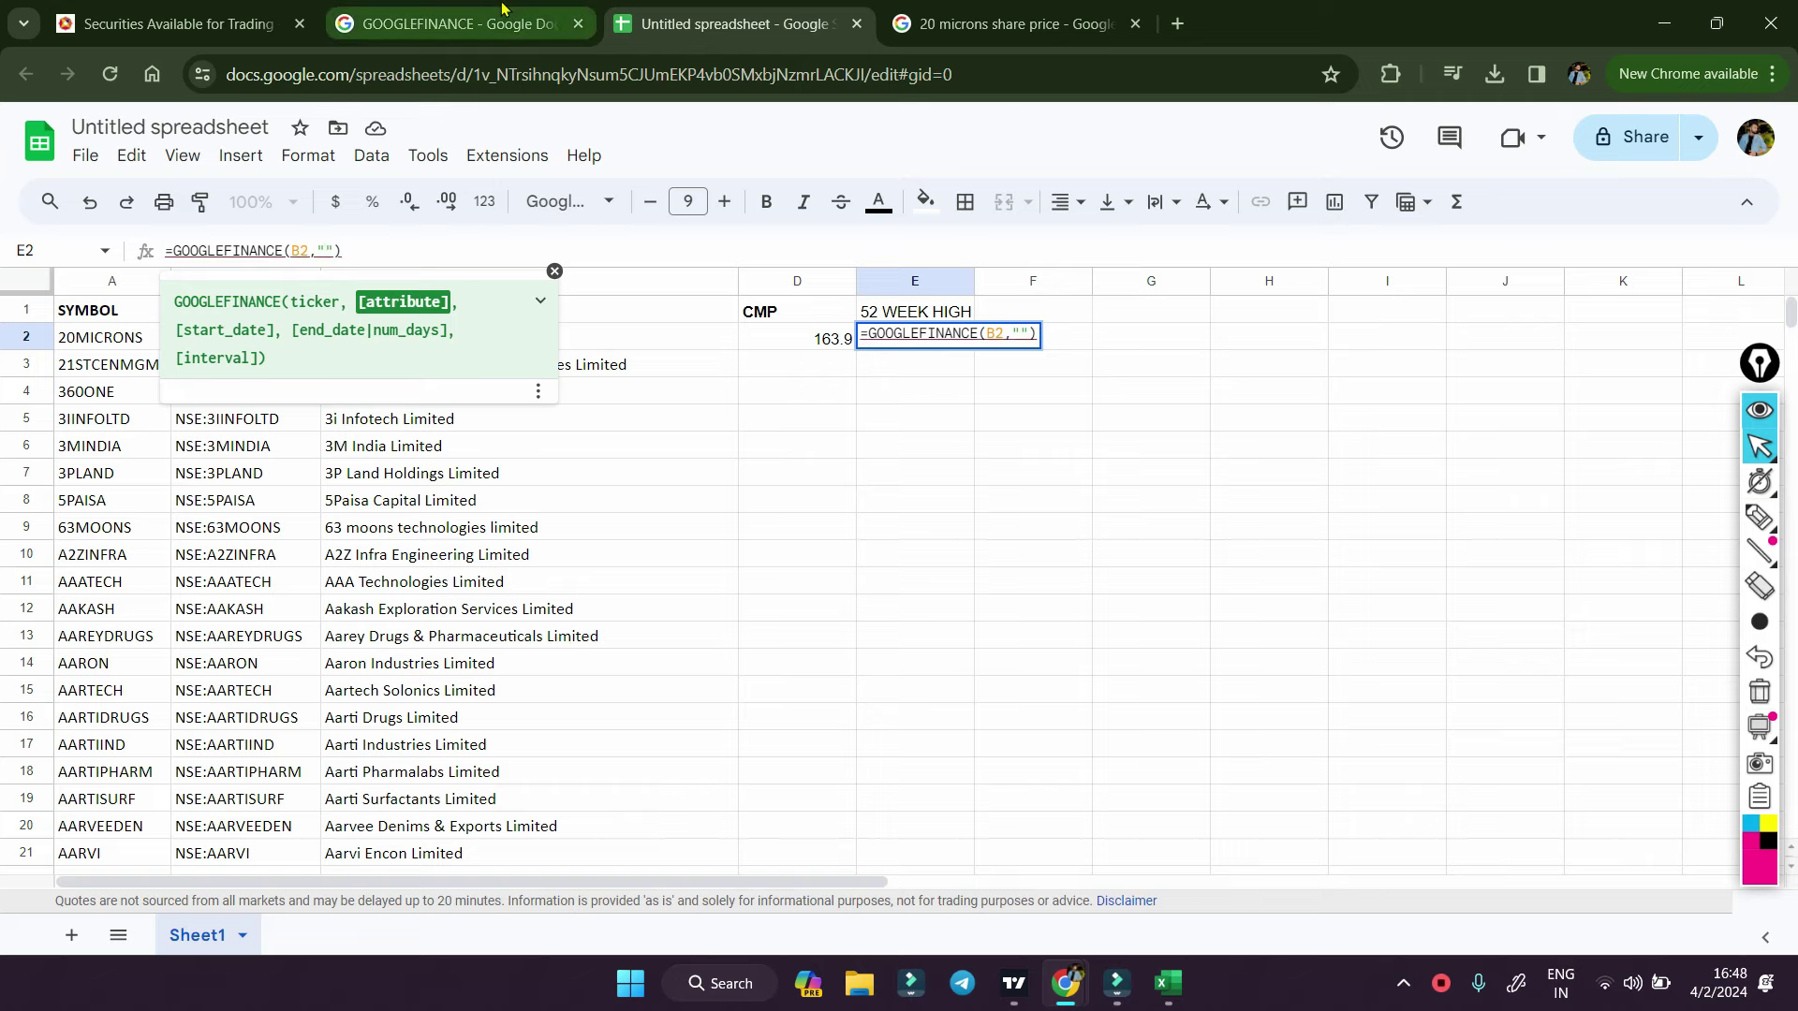
{"action": "scroll", "coordinate": [697, 736], "scroll_direction": "down", "scroll_amount": 3}
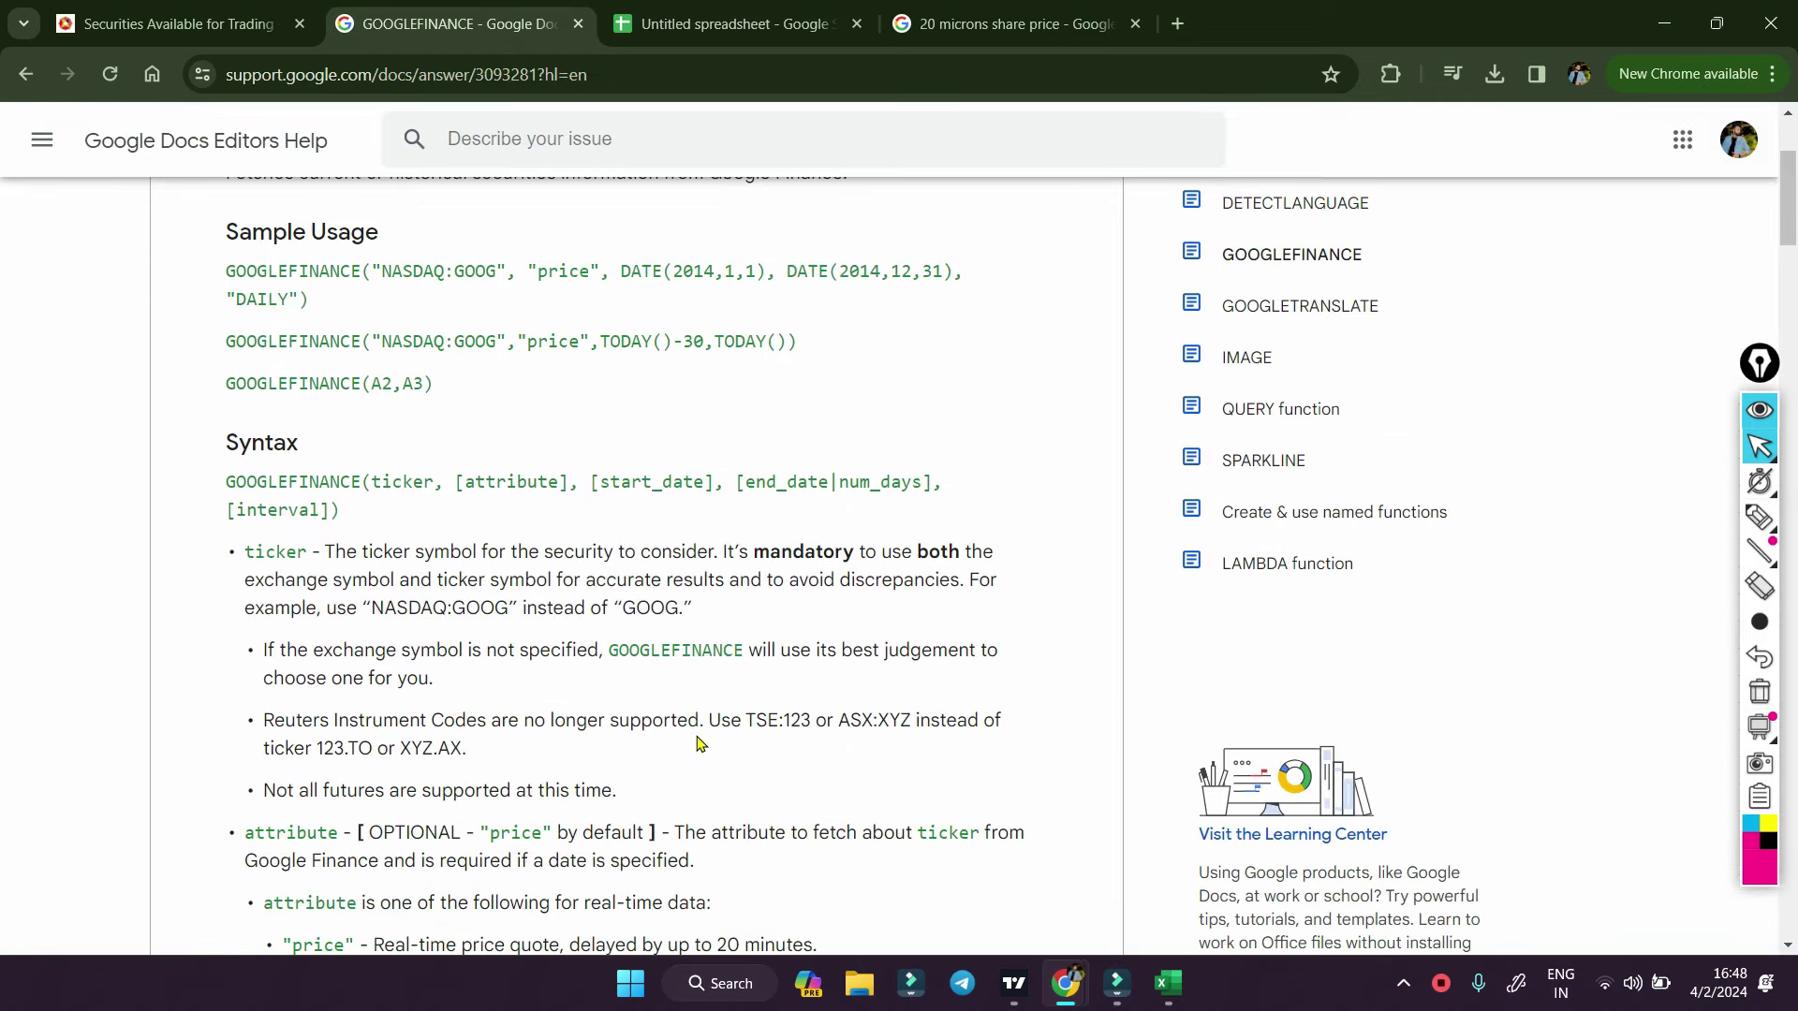
{"action": "scroll", "coordinate": [696, 743], "scroll_direction": "down", "scroll_amount": 3}
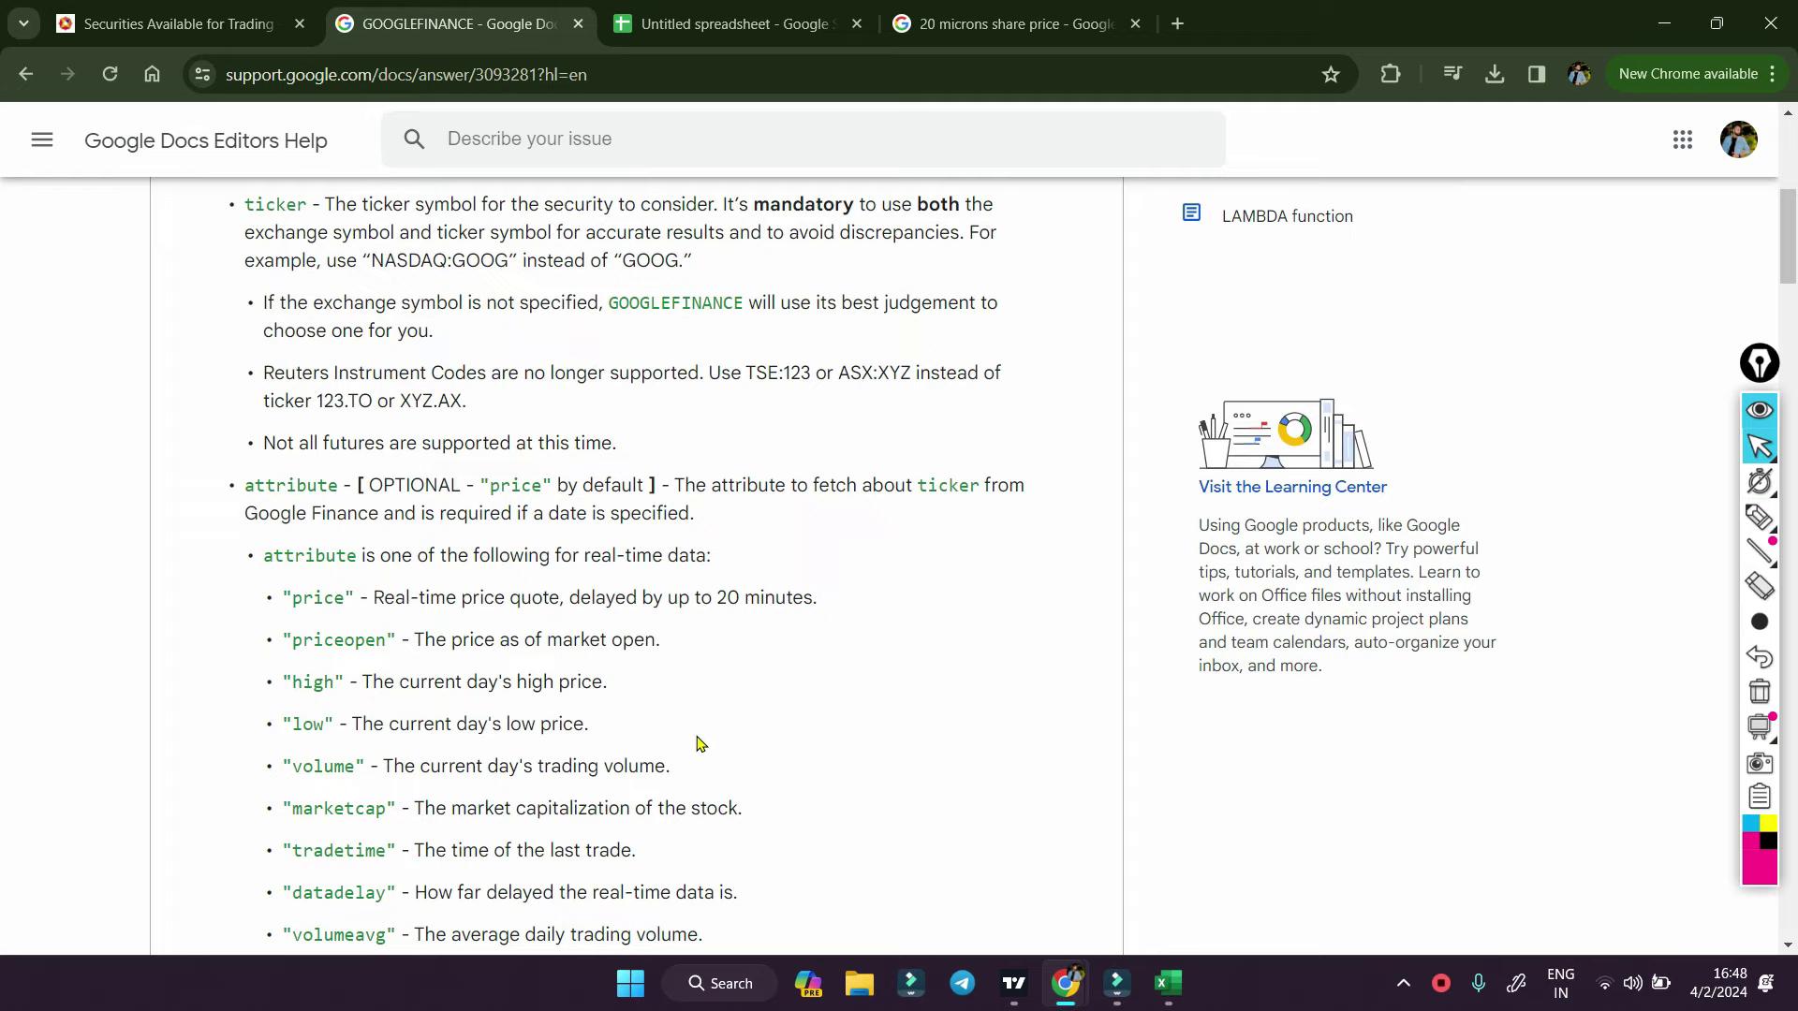
{"action": "scroll", "coordinate": [696, 744], "scroll_direction": "down", "scroll_amount": 2}
{"action": "scroll", "coordinate": [696, 743], "scroll_direction": "down", "scroll_amount": 3}
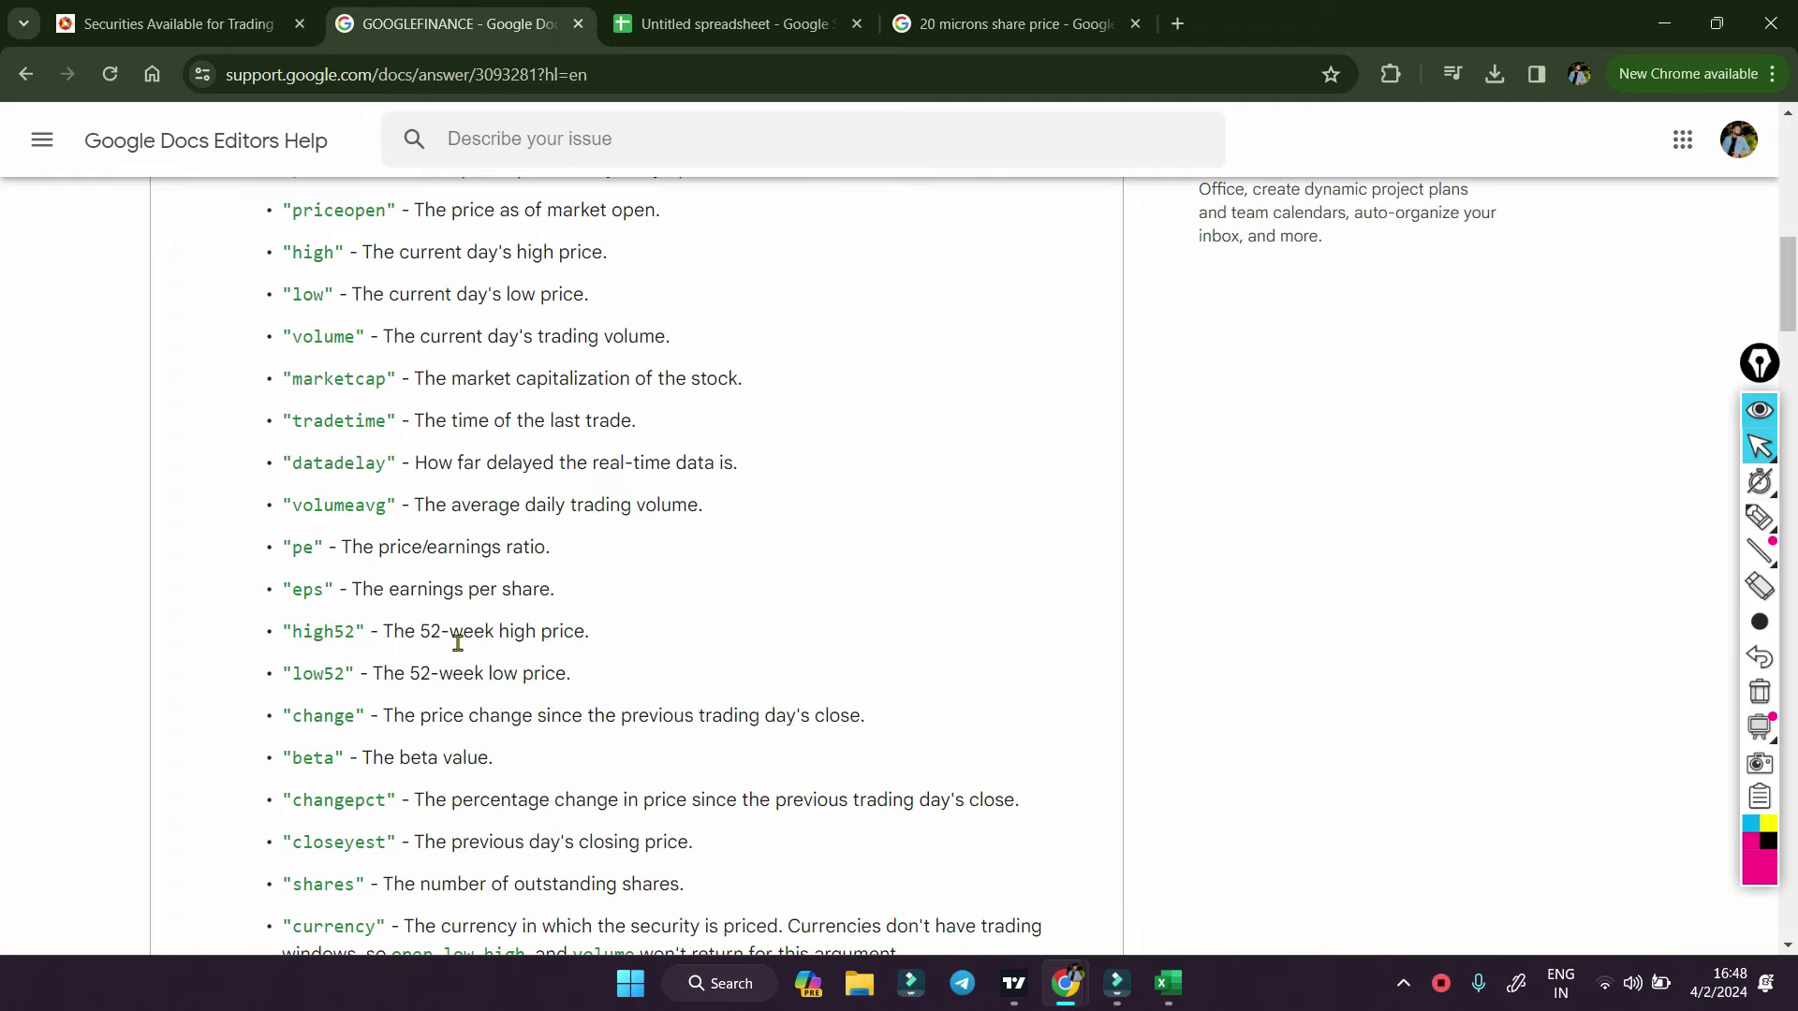
{"action": "left_click", "coordinate": [728, 24]}
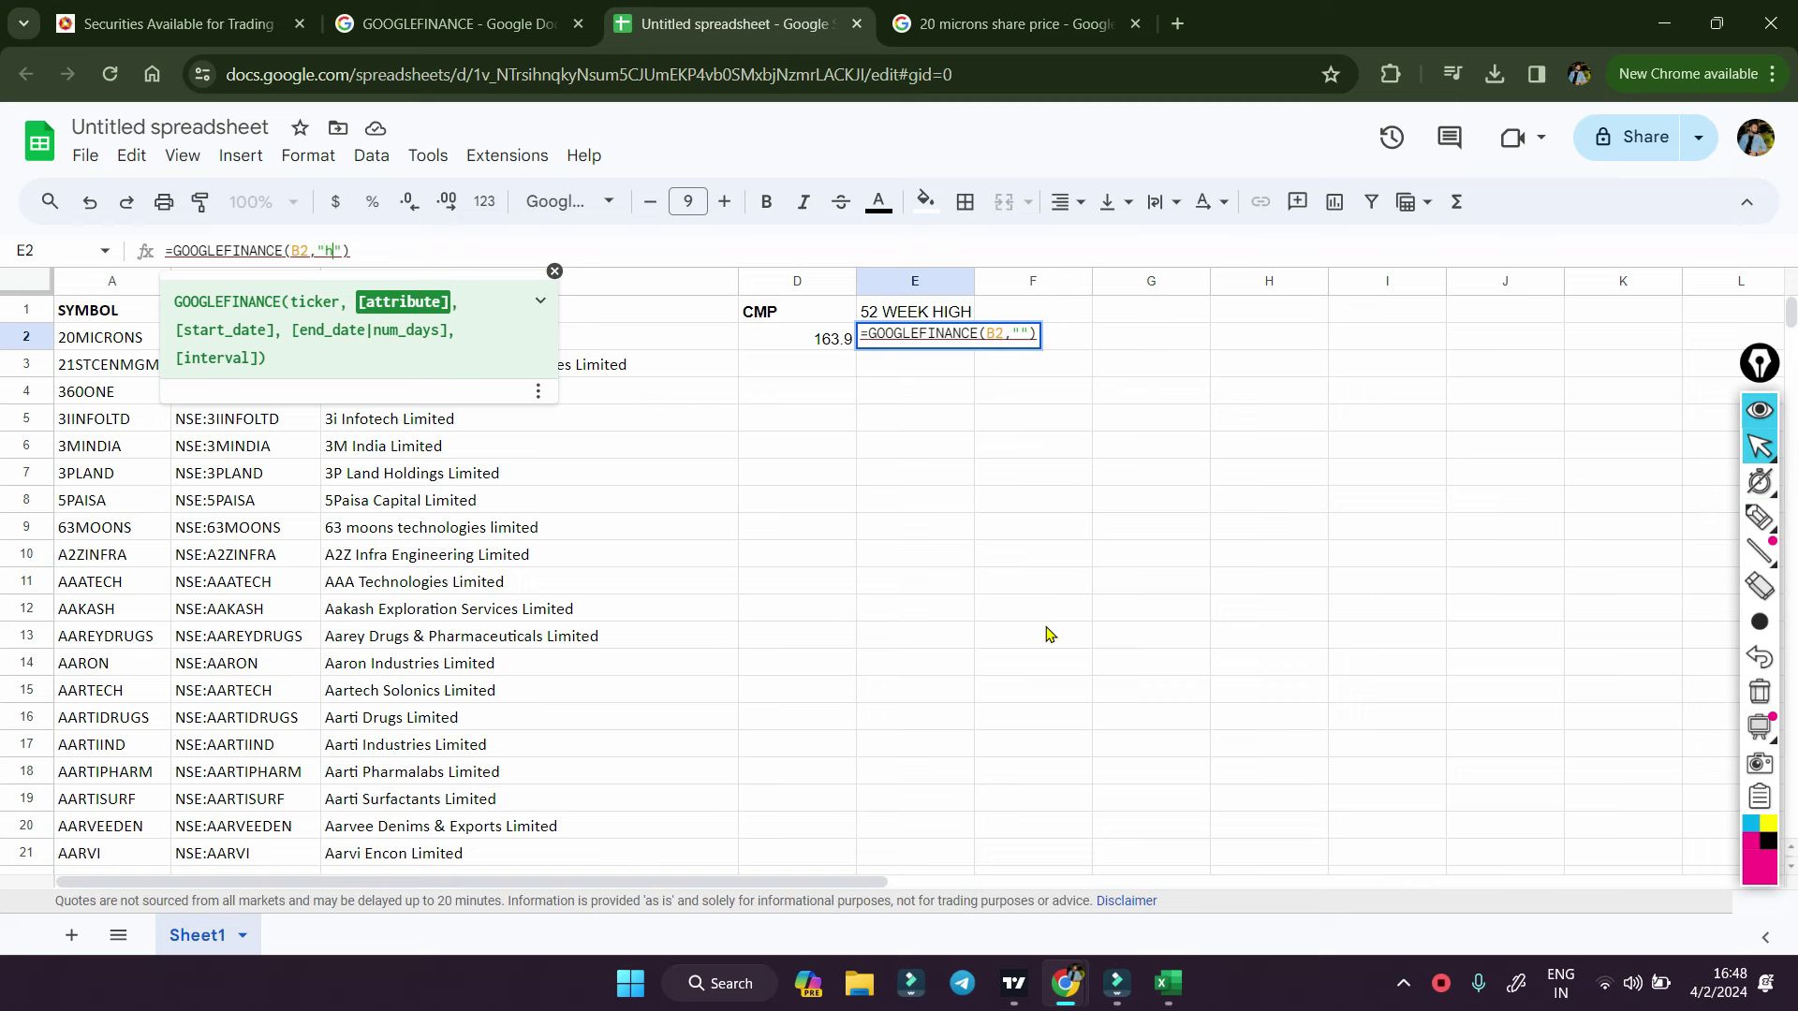
- Set E2's GOOGLEFINANCE attribute to high52 so it shows 201
{"action": "type", "text": "high"}
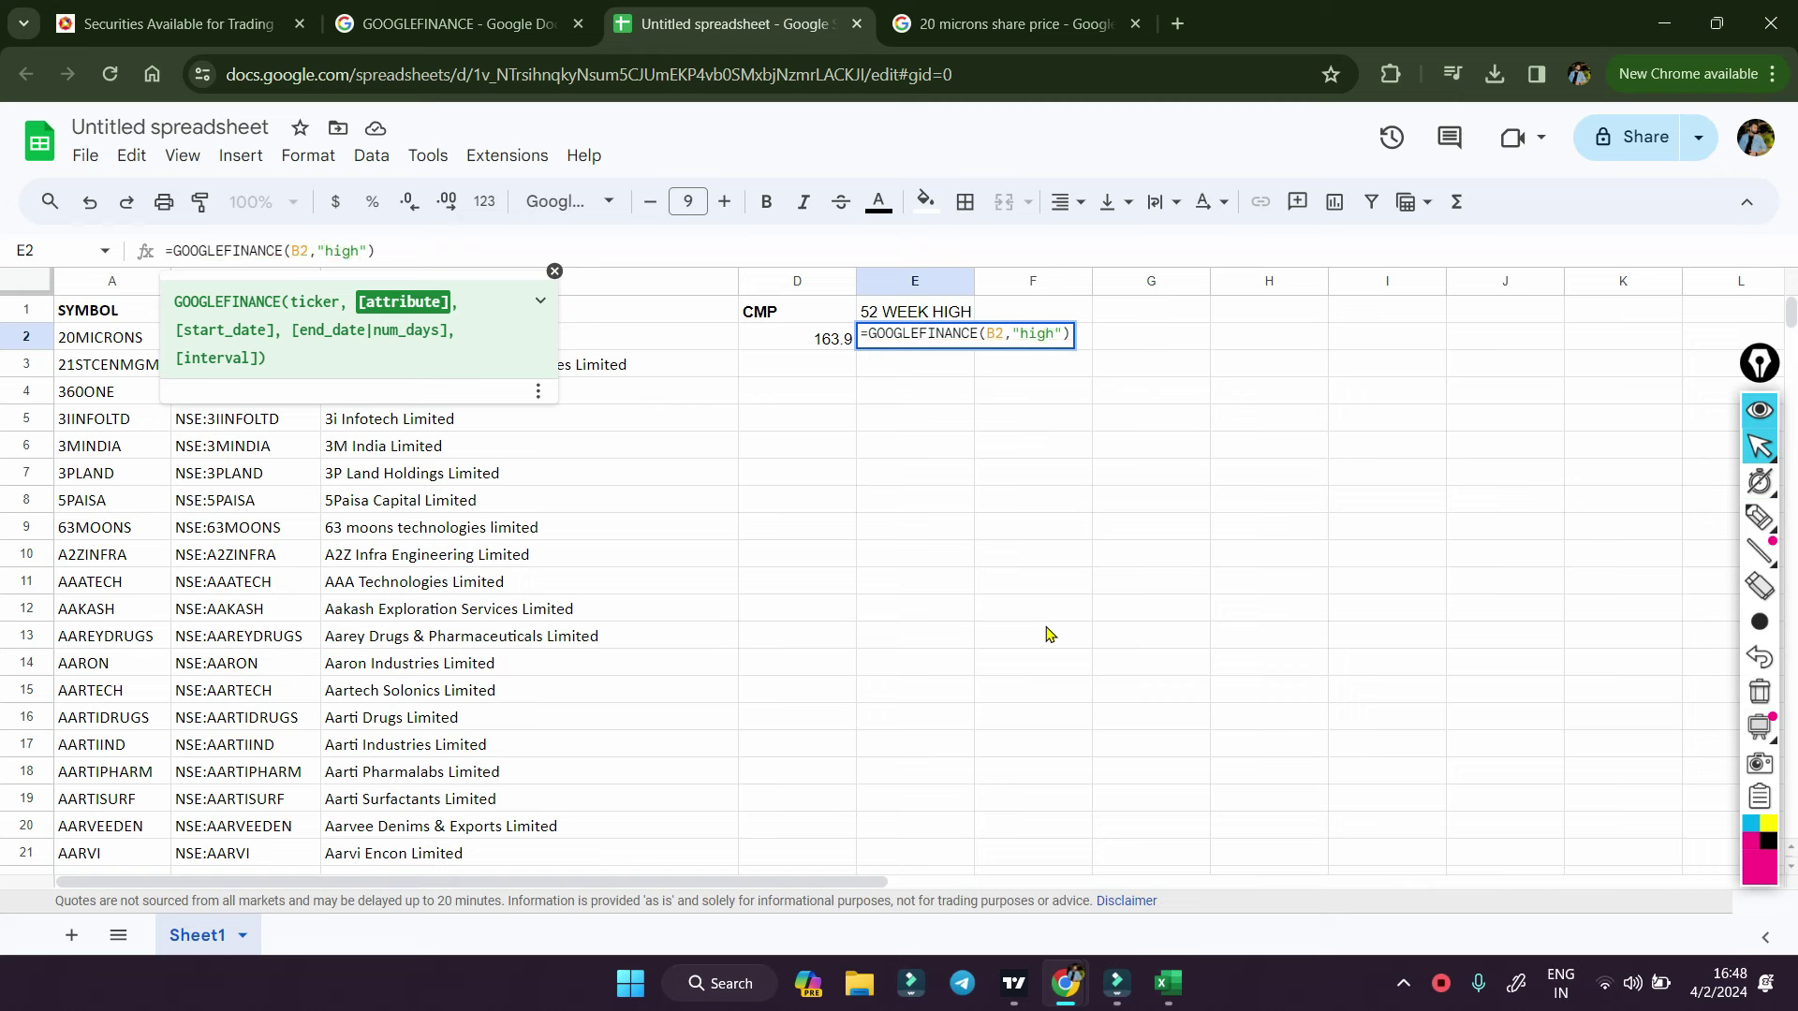
{"action": "type", "text": "52"}
{"action": "key", "text": "Return"}
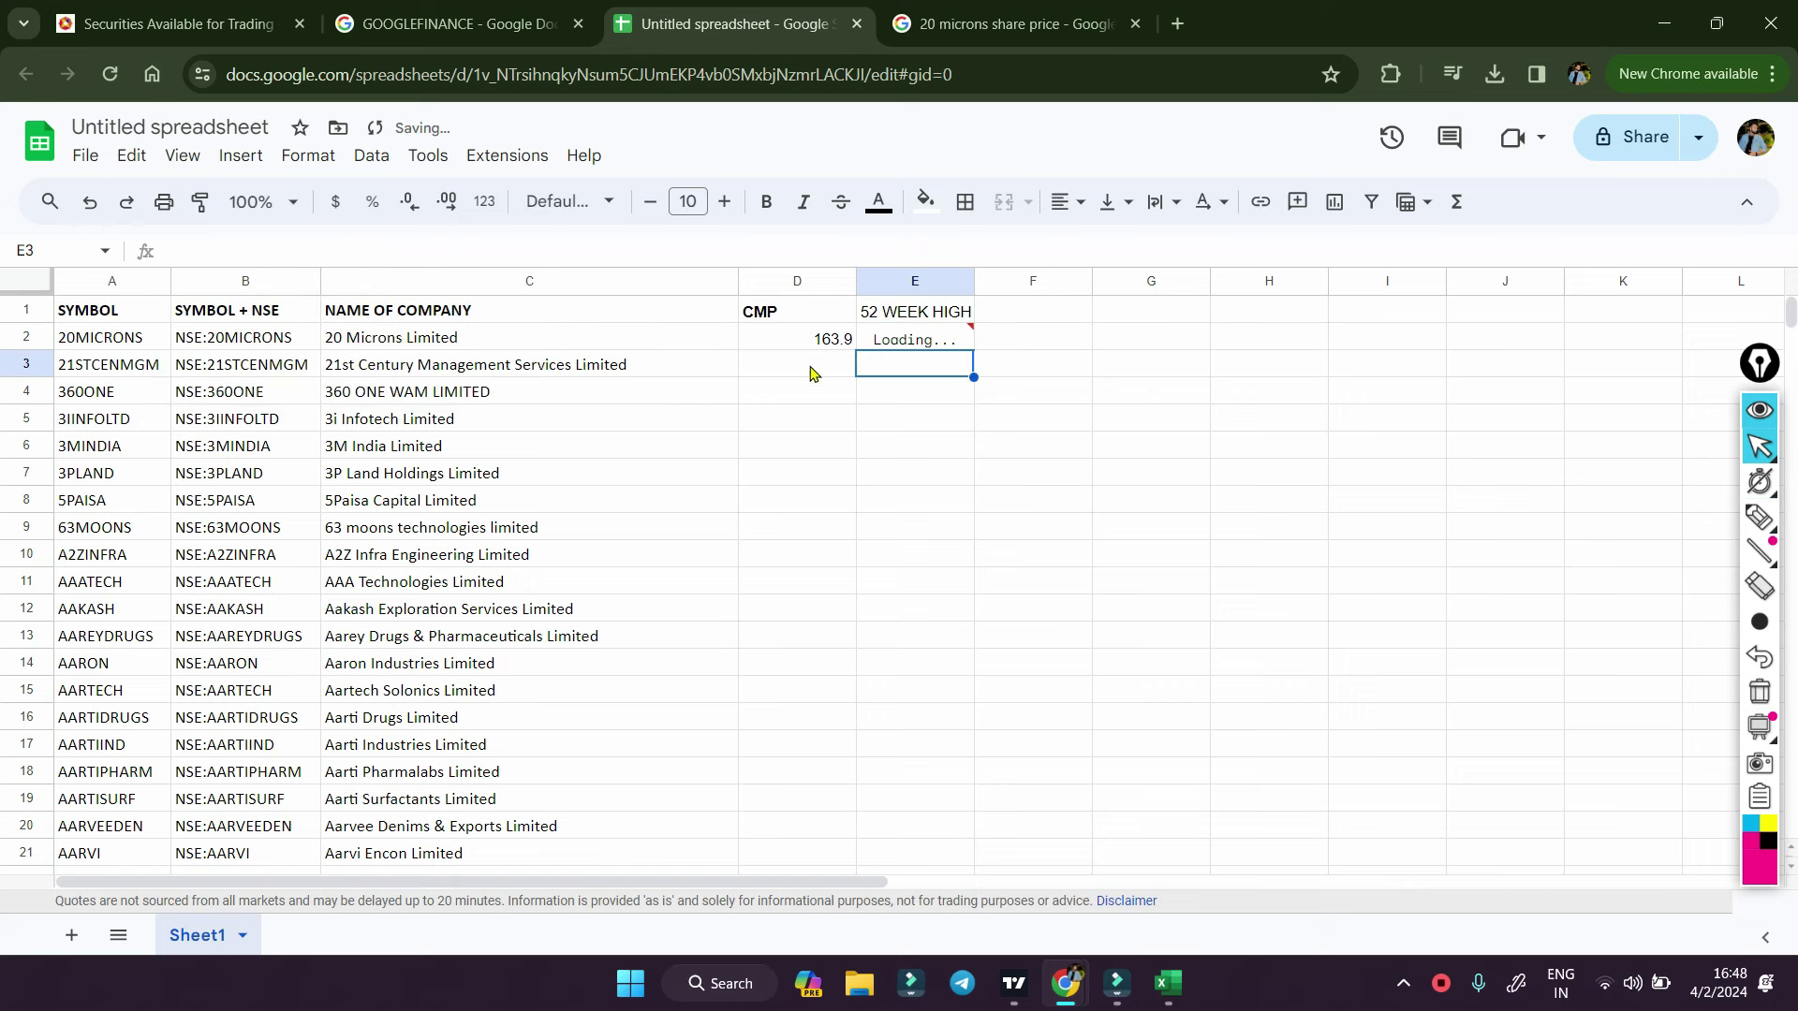
{"action": "left_click", "coordinate": [960, 346]}
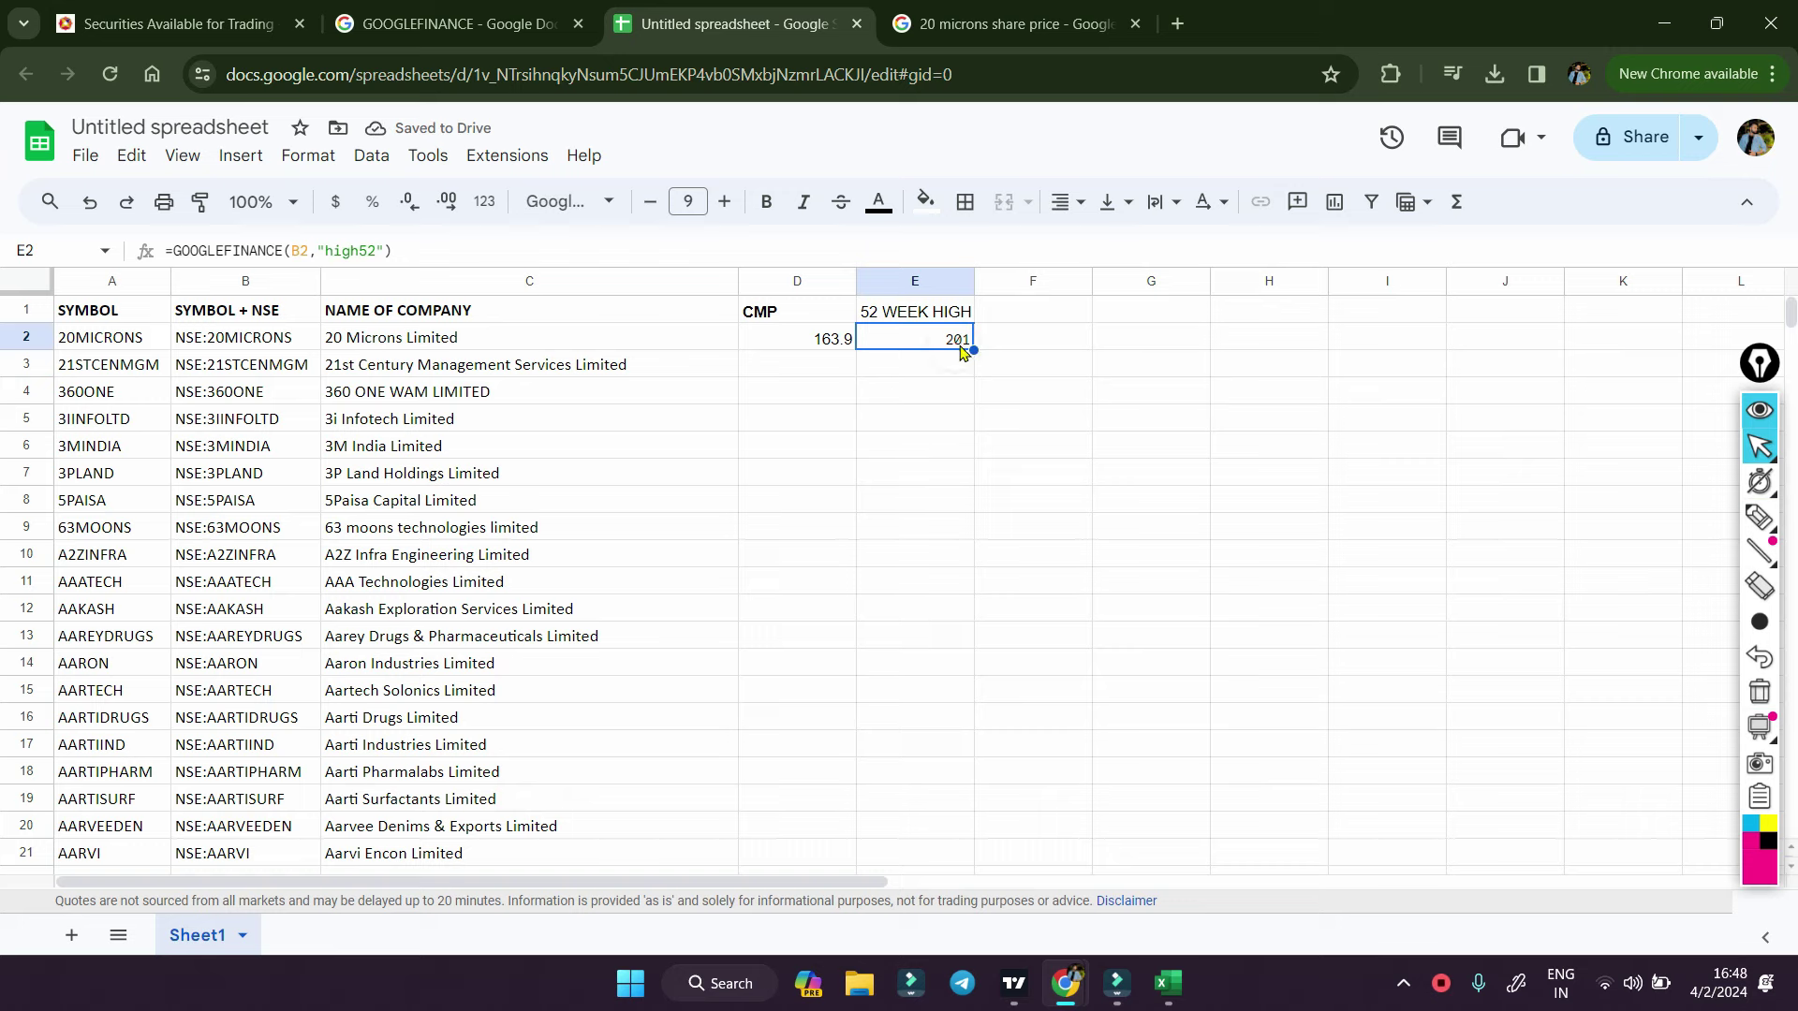
- Head column F with '52 WEEK LOW' and paste the formula into F2 with attribute LOW52
{"action": "left_click", "coordinate": [1023, 309]}
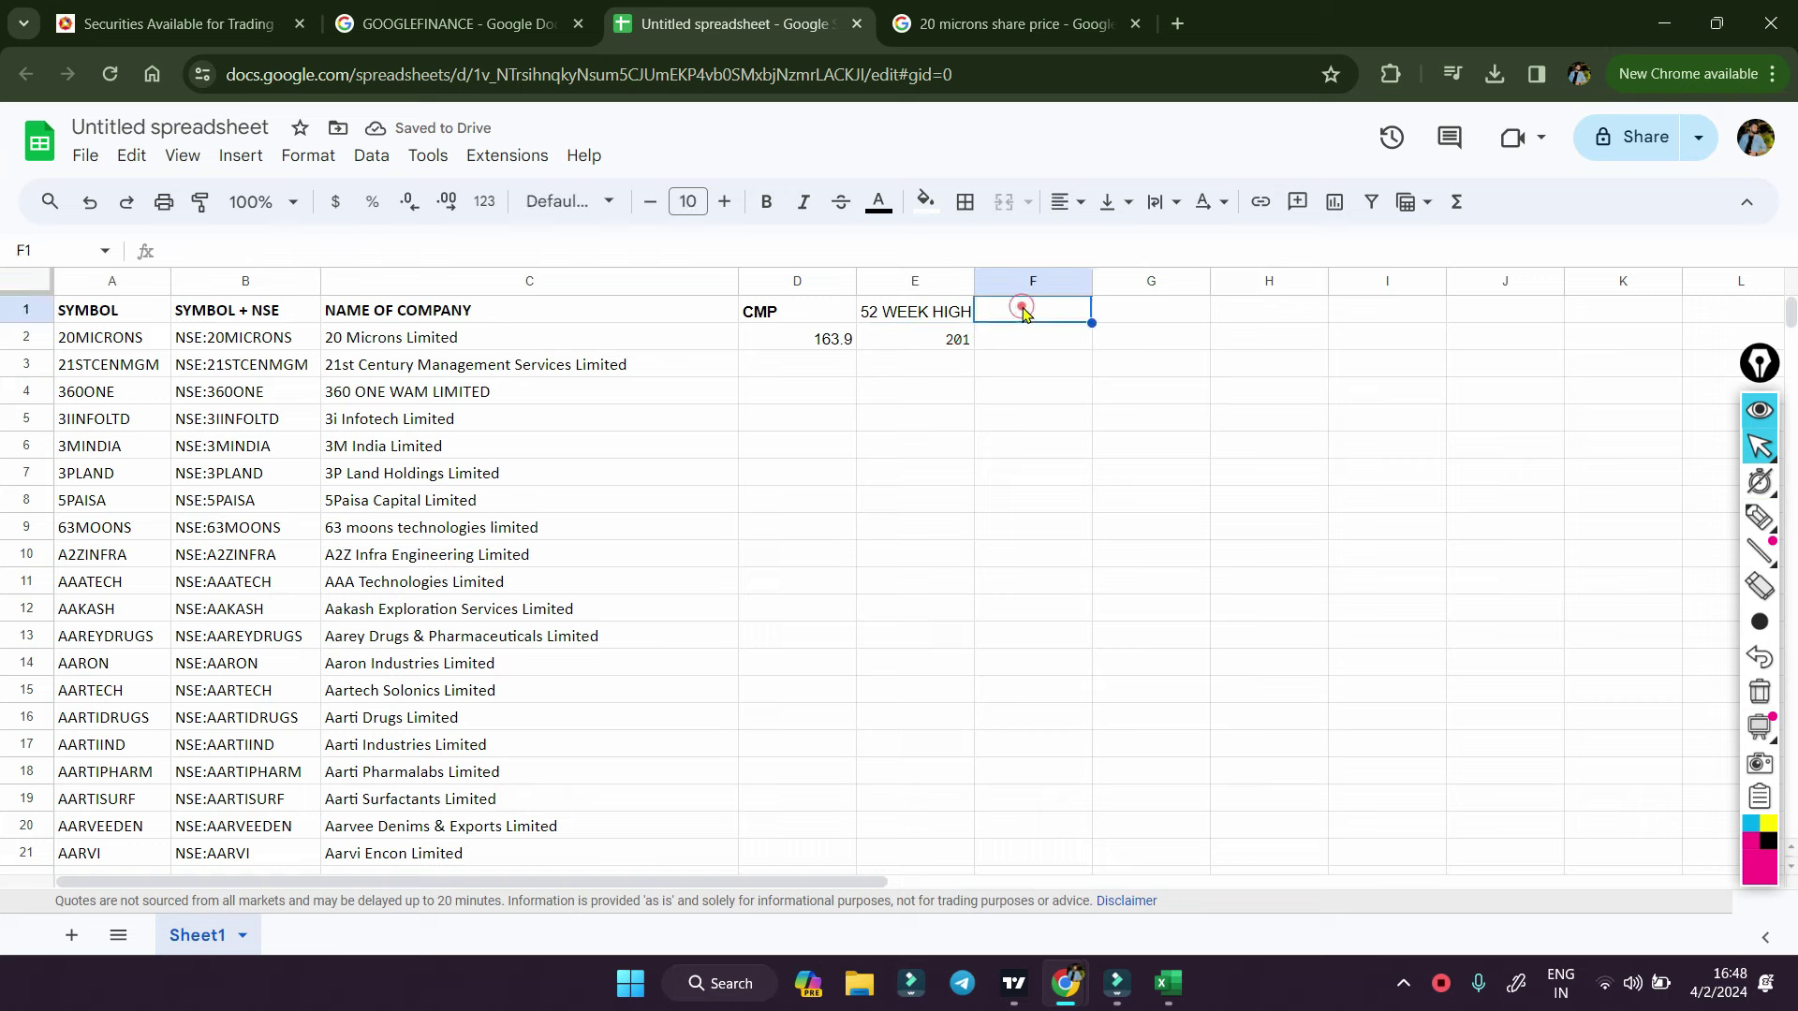
{"action": "type", "text": "52"}
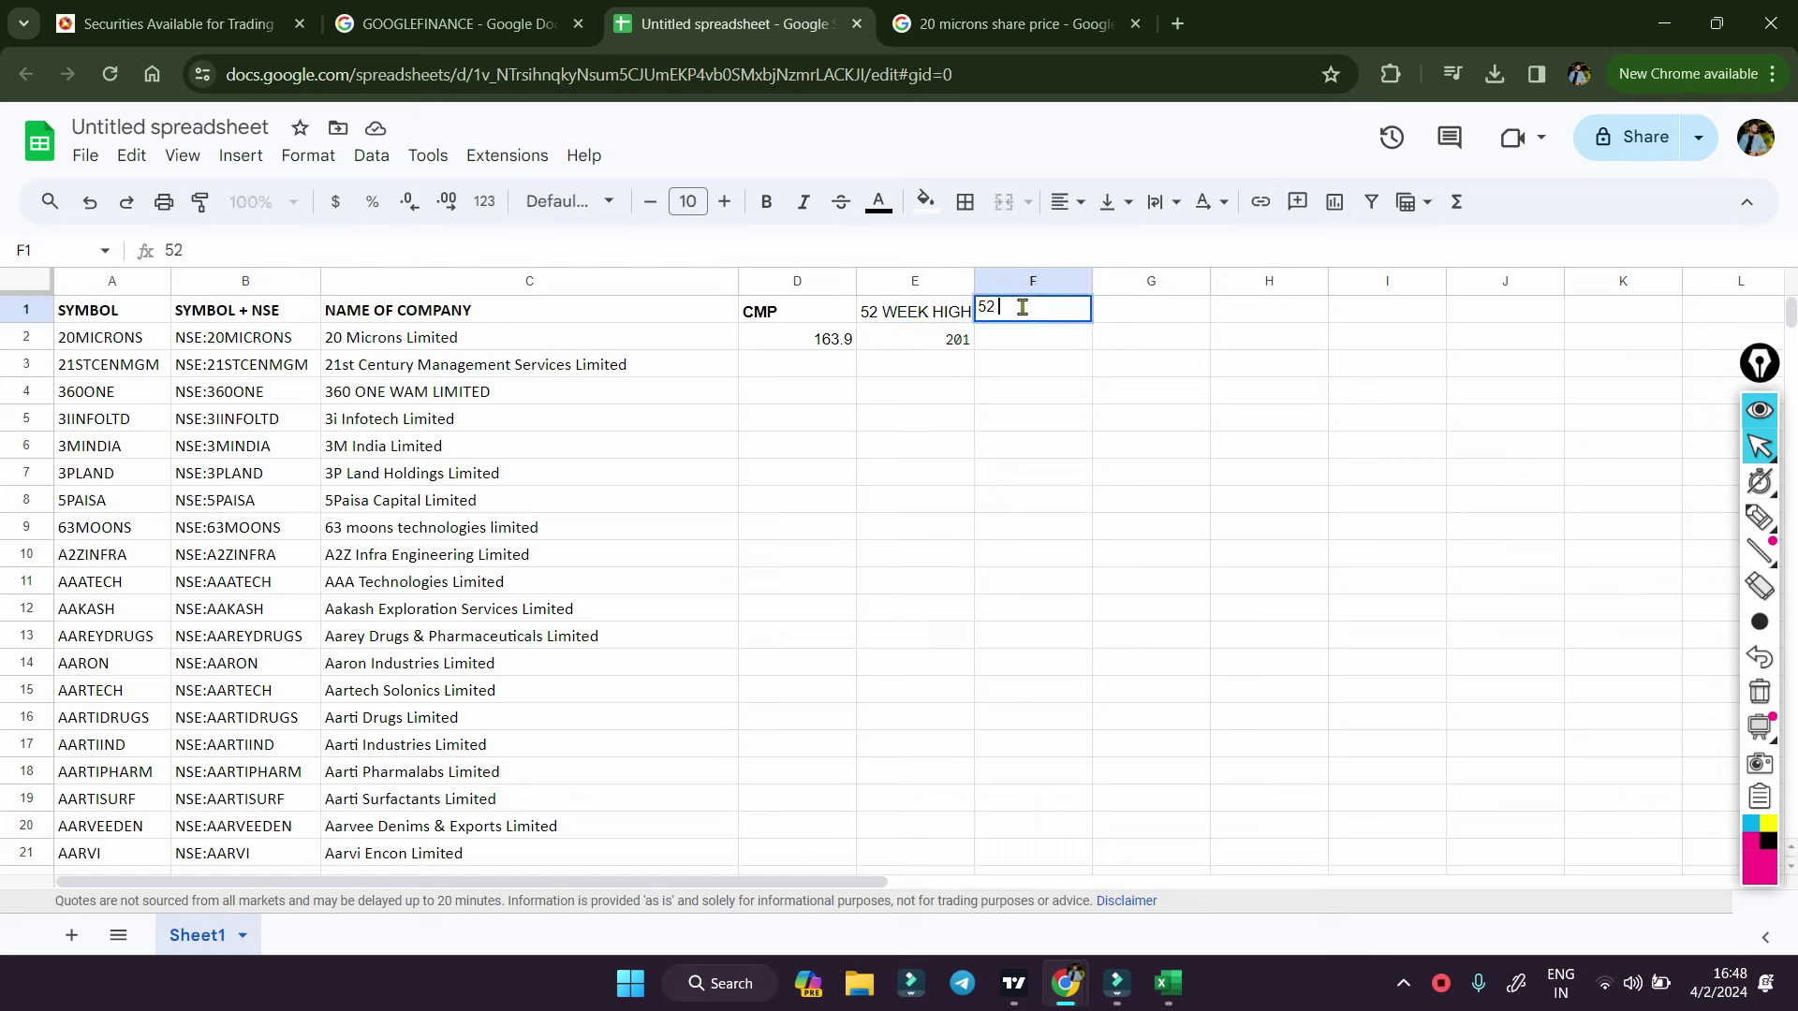
{"action": "type", "text": " WEEK LOW"}
{"action": "key", "text": "Return"}
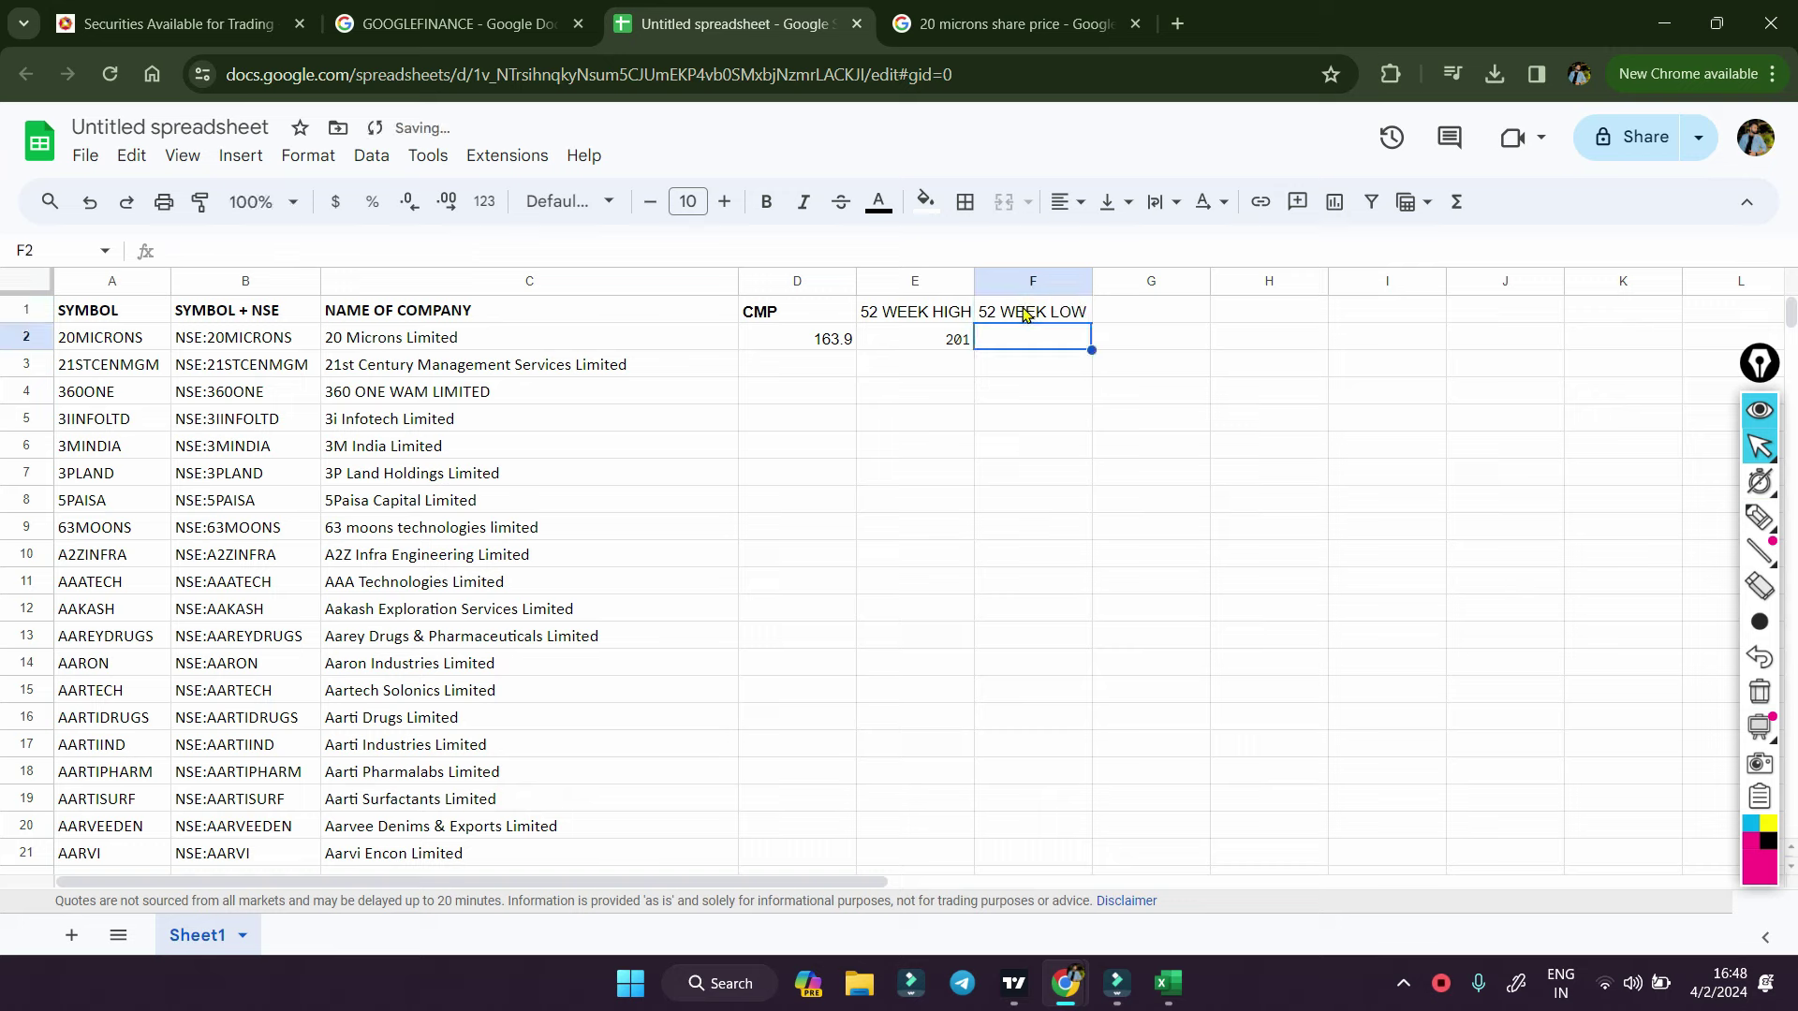
{"action": "type", "text": "=GOOGLEFINANCE(B2,\"price\")"}
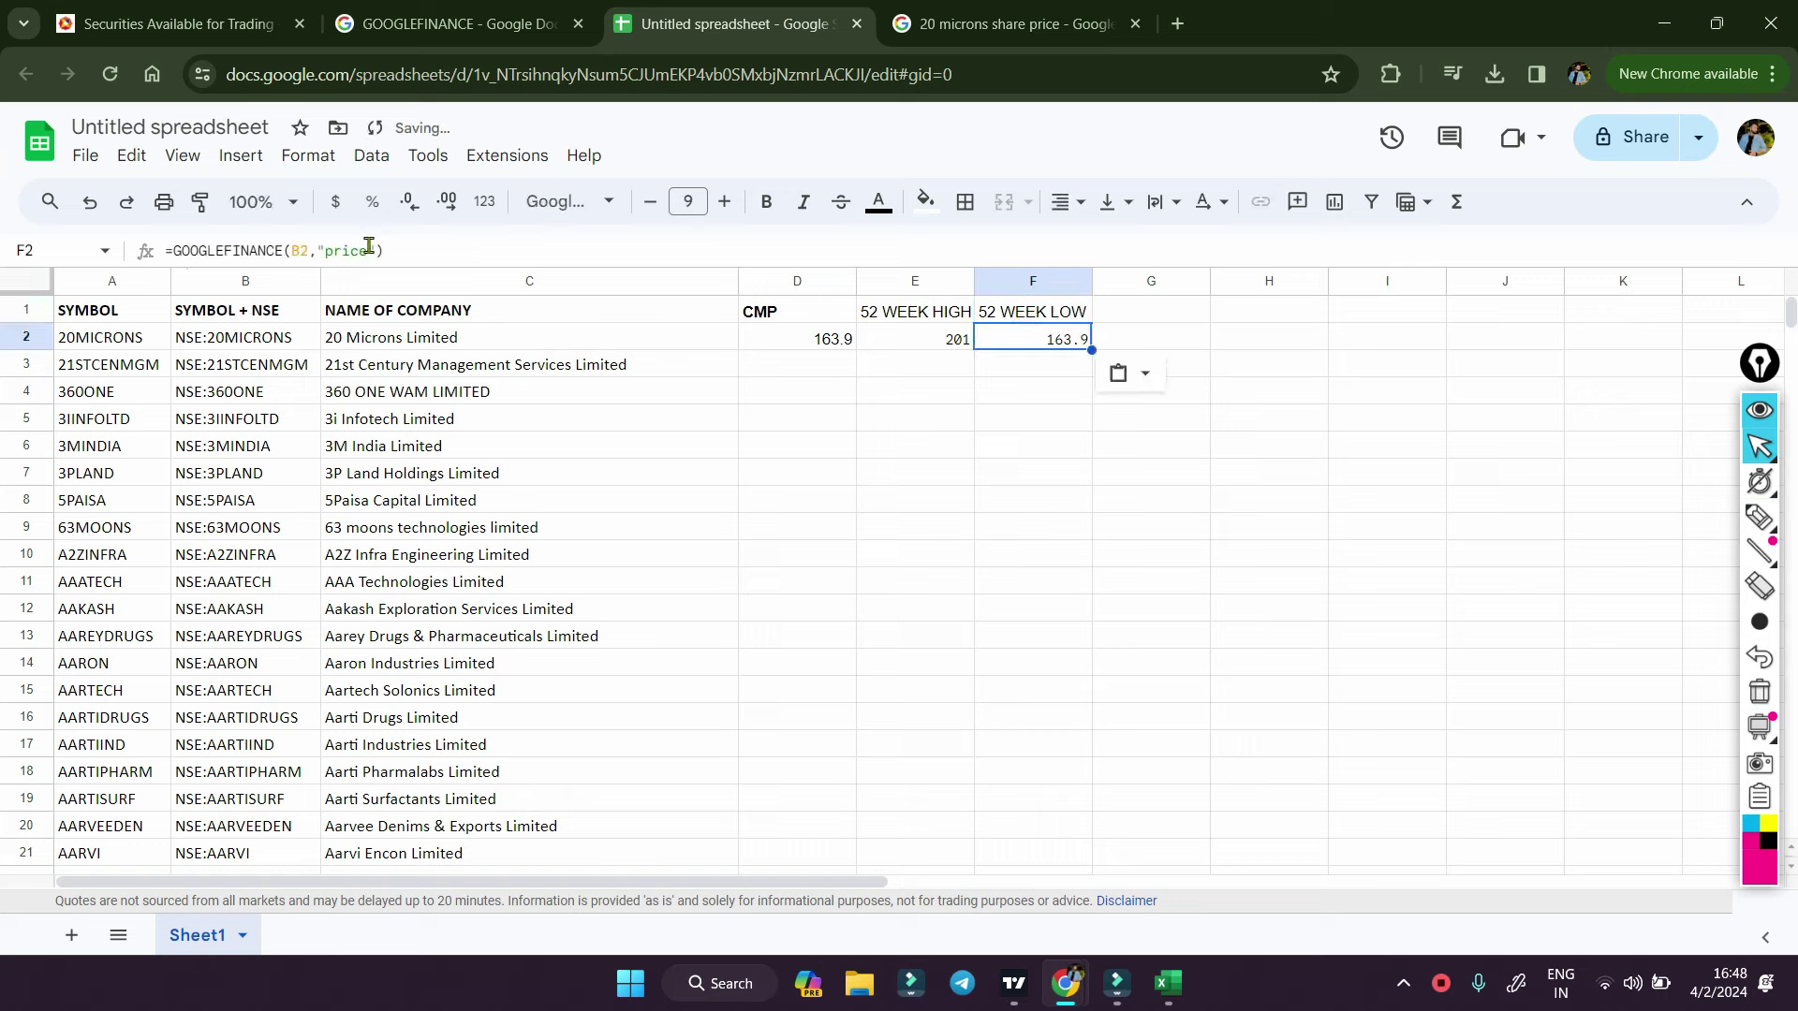
{"action": "left_click", "coordinate": [370, 250]}
{"action": "key", "text": "BackSpace"}
{"action": "key", "text": "BackSpace"}
{"action": "key", "text": "BackSpace"}
{"action": "key", "text": "BackSpace"}
{"action": "key", "text": "BackSpace"}
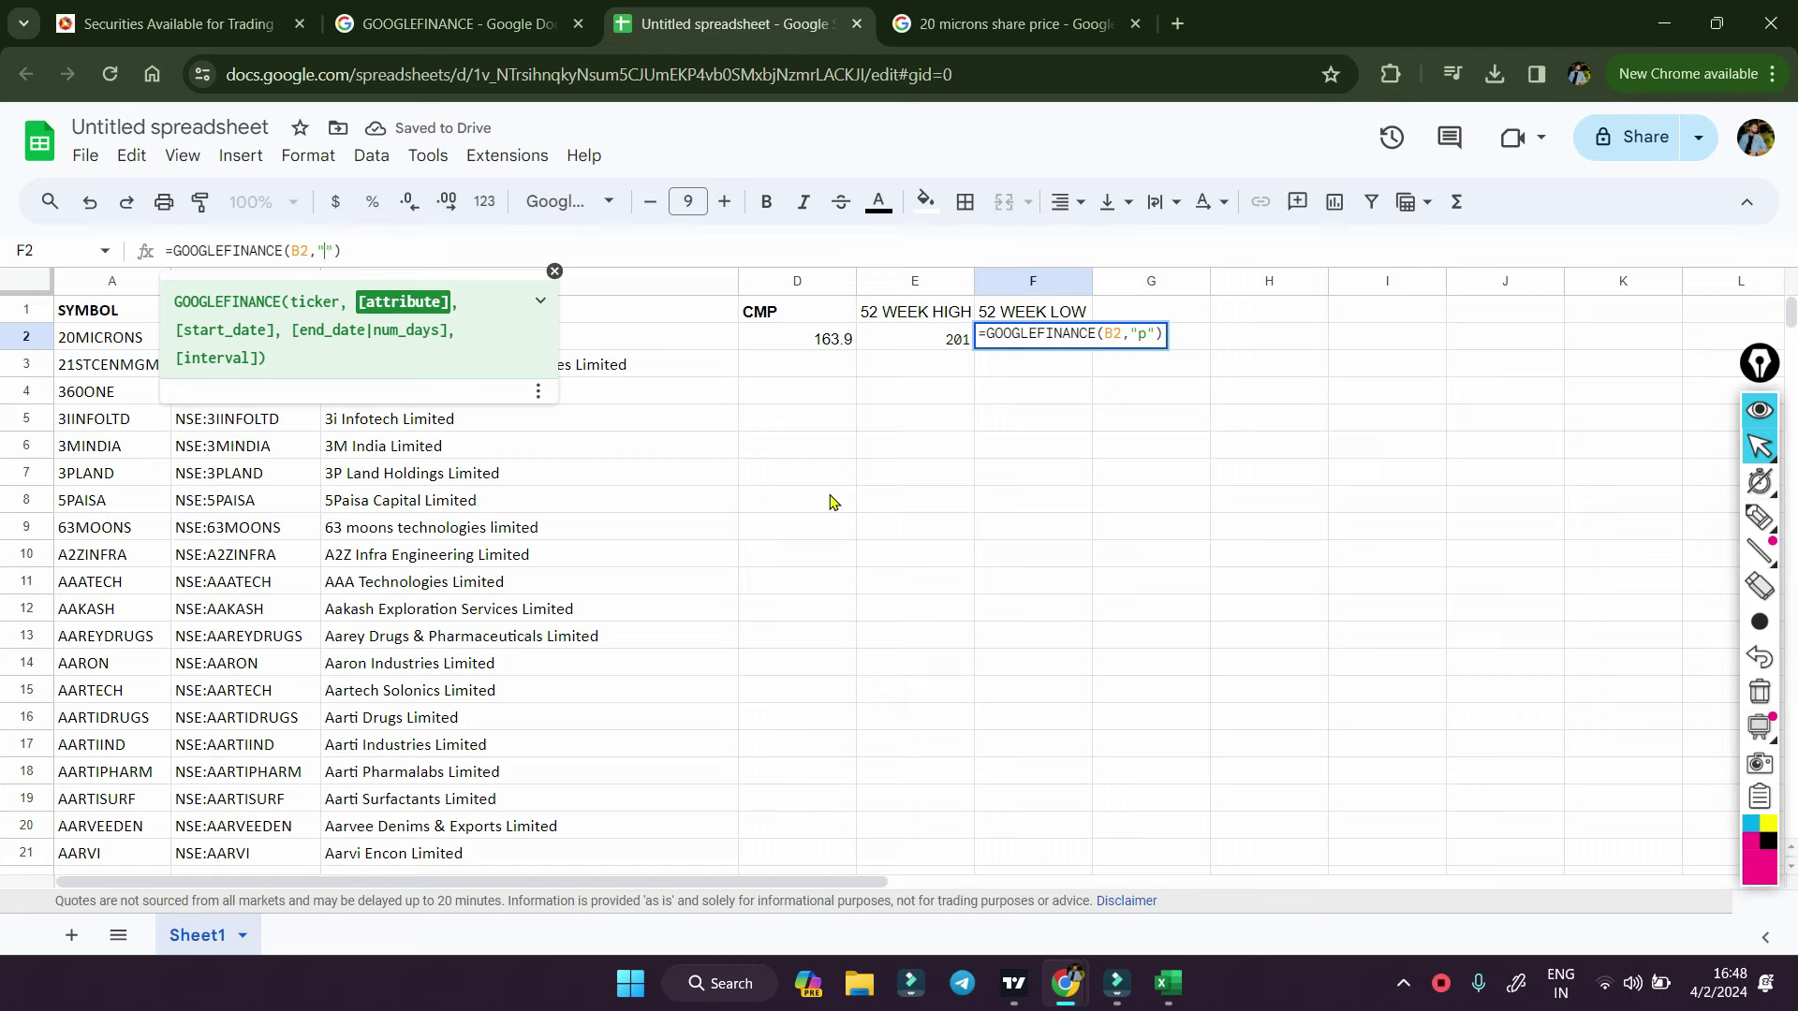
{"action": "type", "text": "LOW52"}
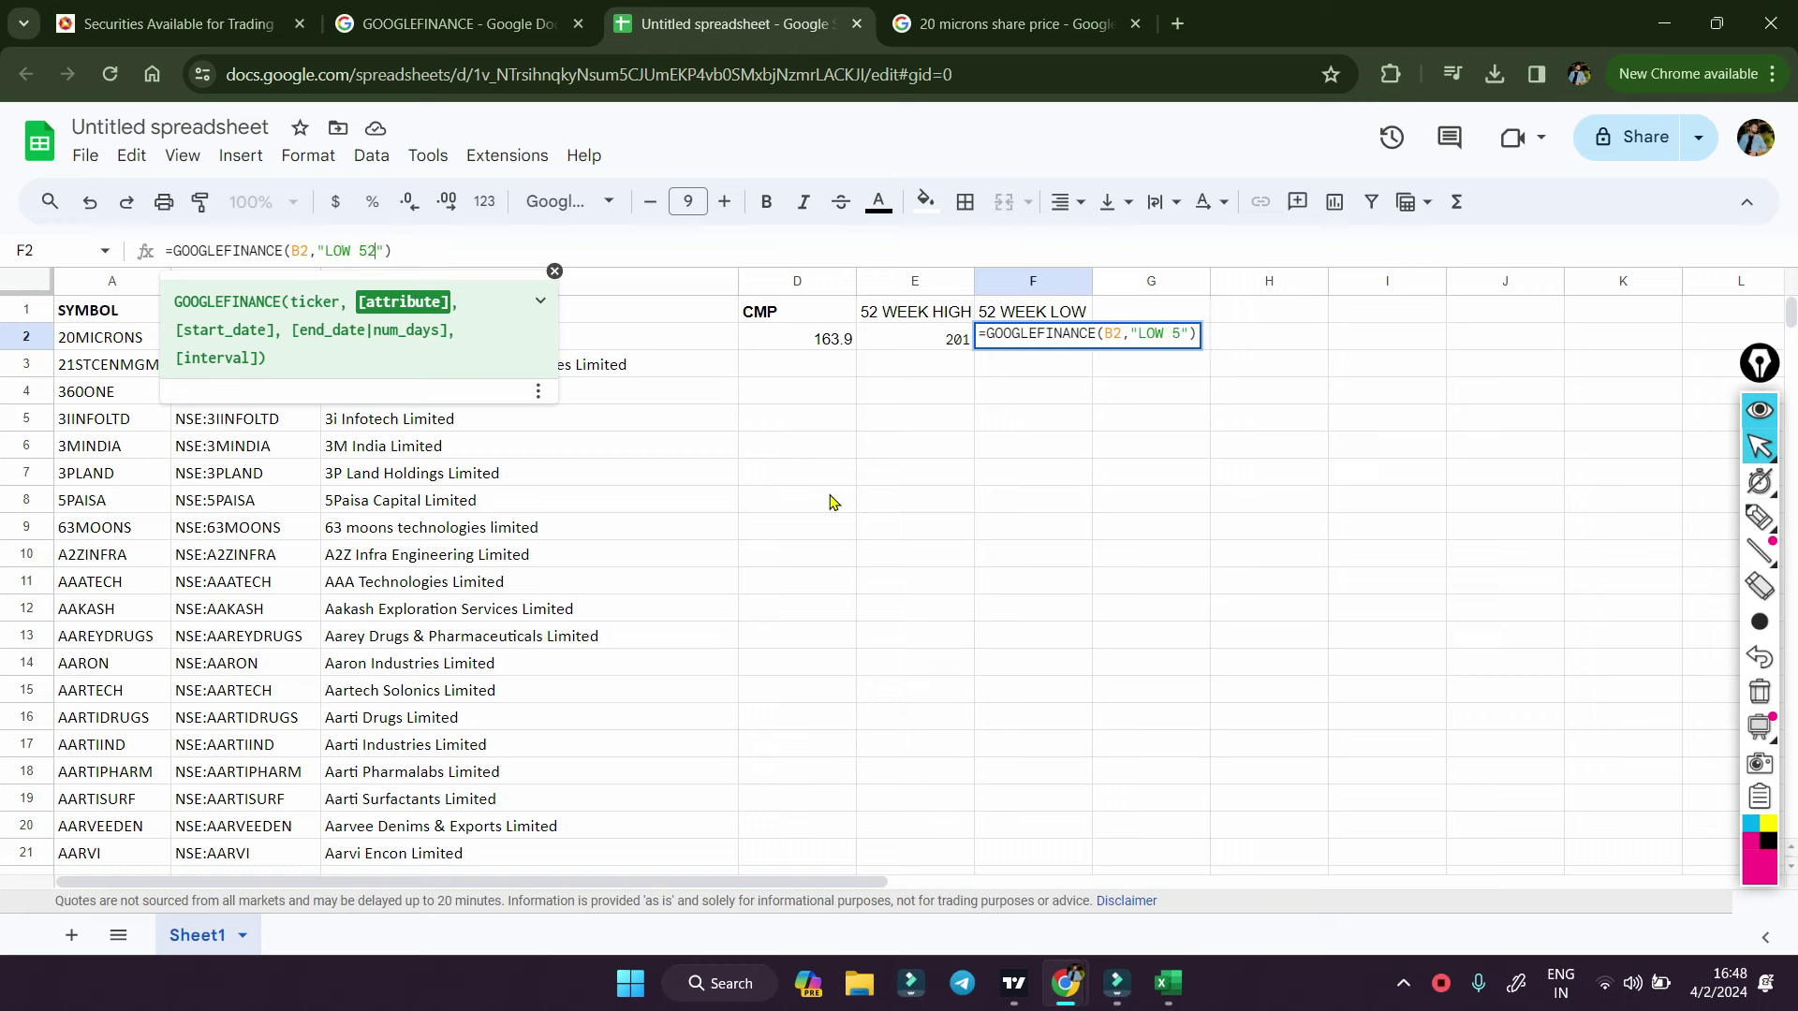
{"action": "key", "text": "Return"}
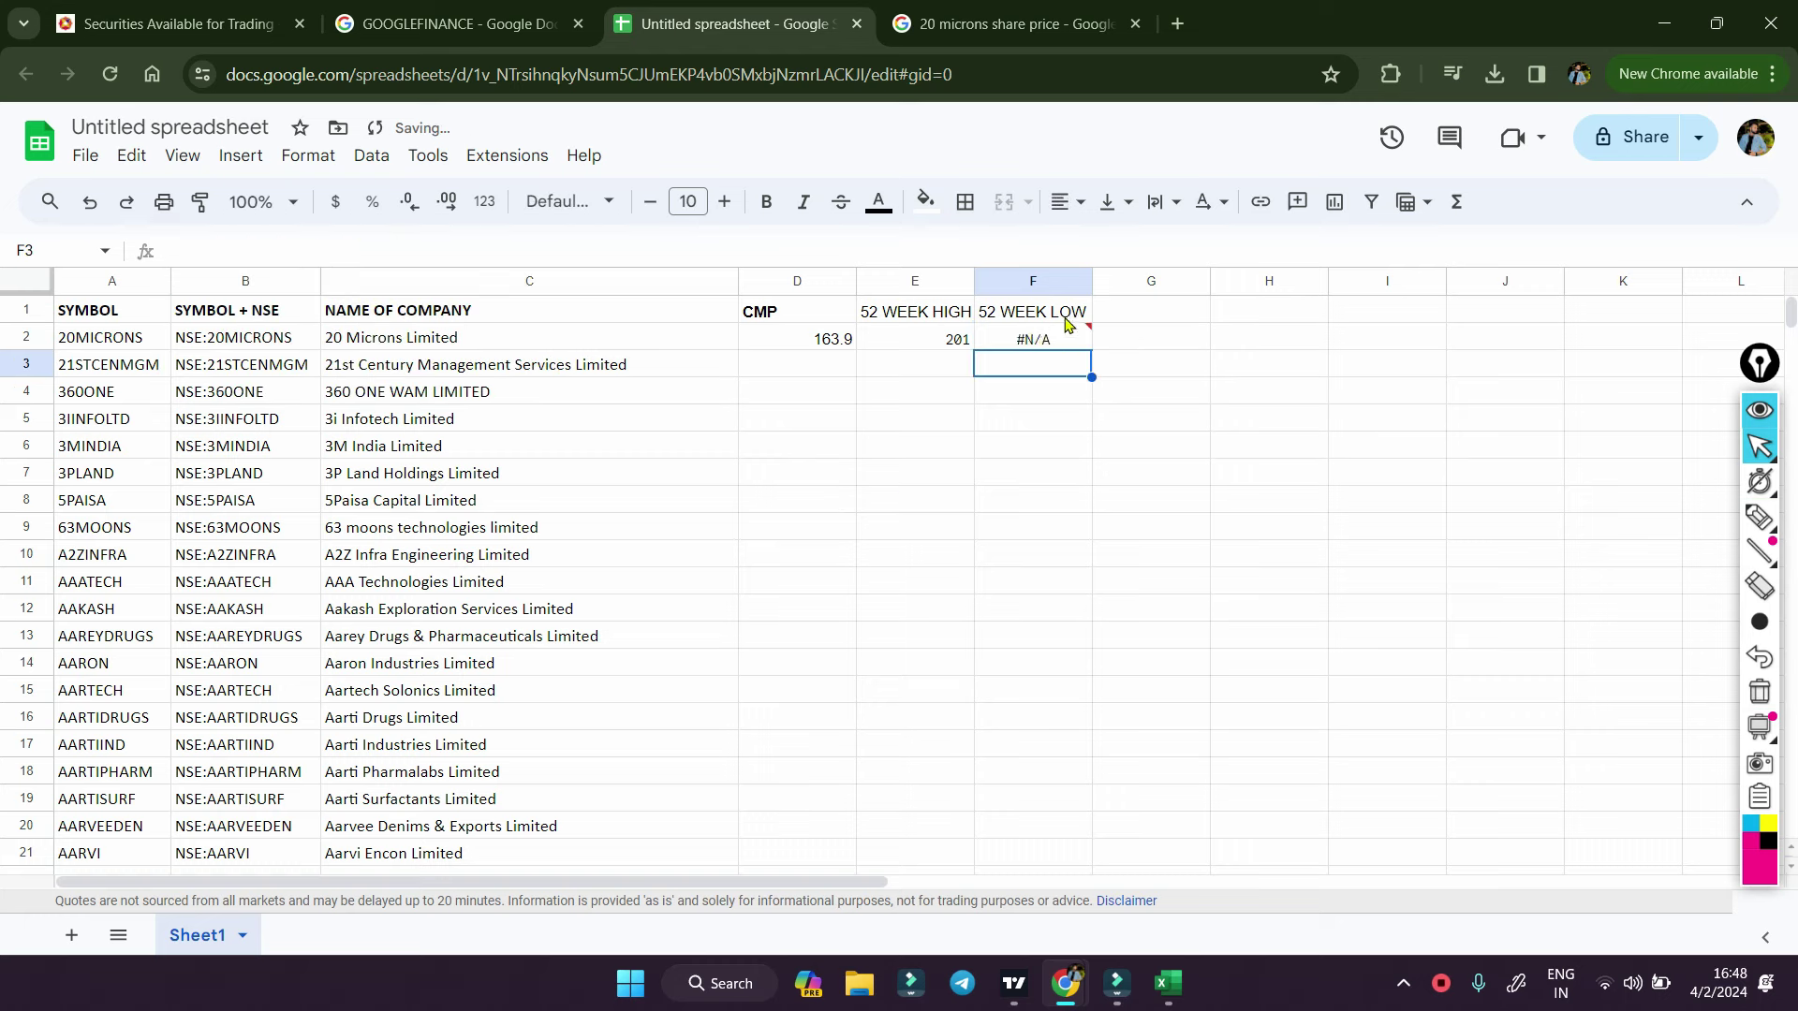
- Fix F2's #N/A by removing the stray space in LOW52, so it shows 63.05
{"action": "left_click", "coordinate": [1038, 343]}
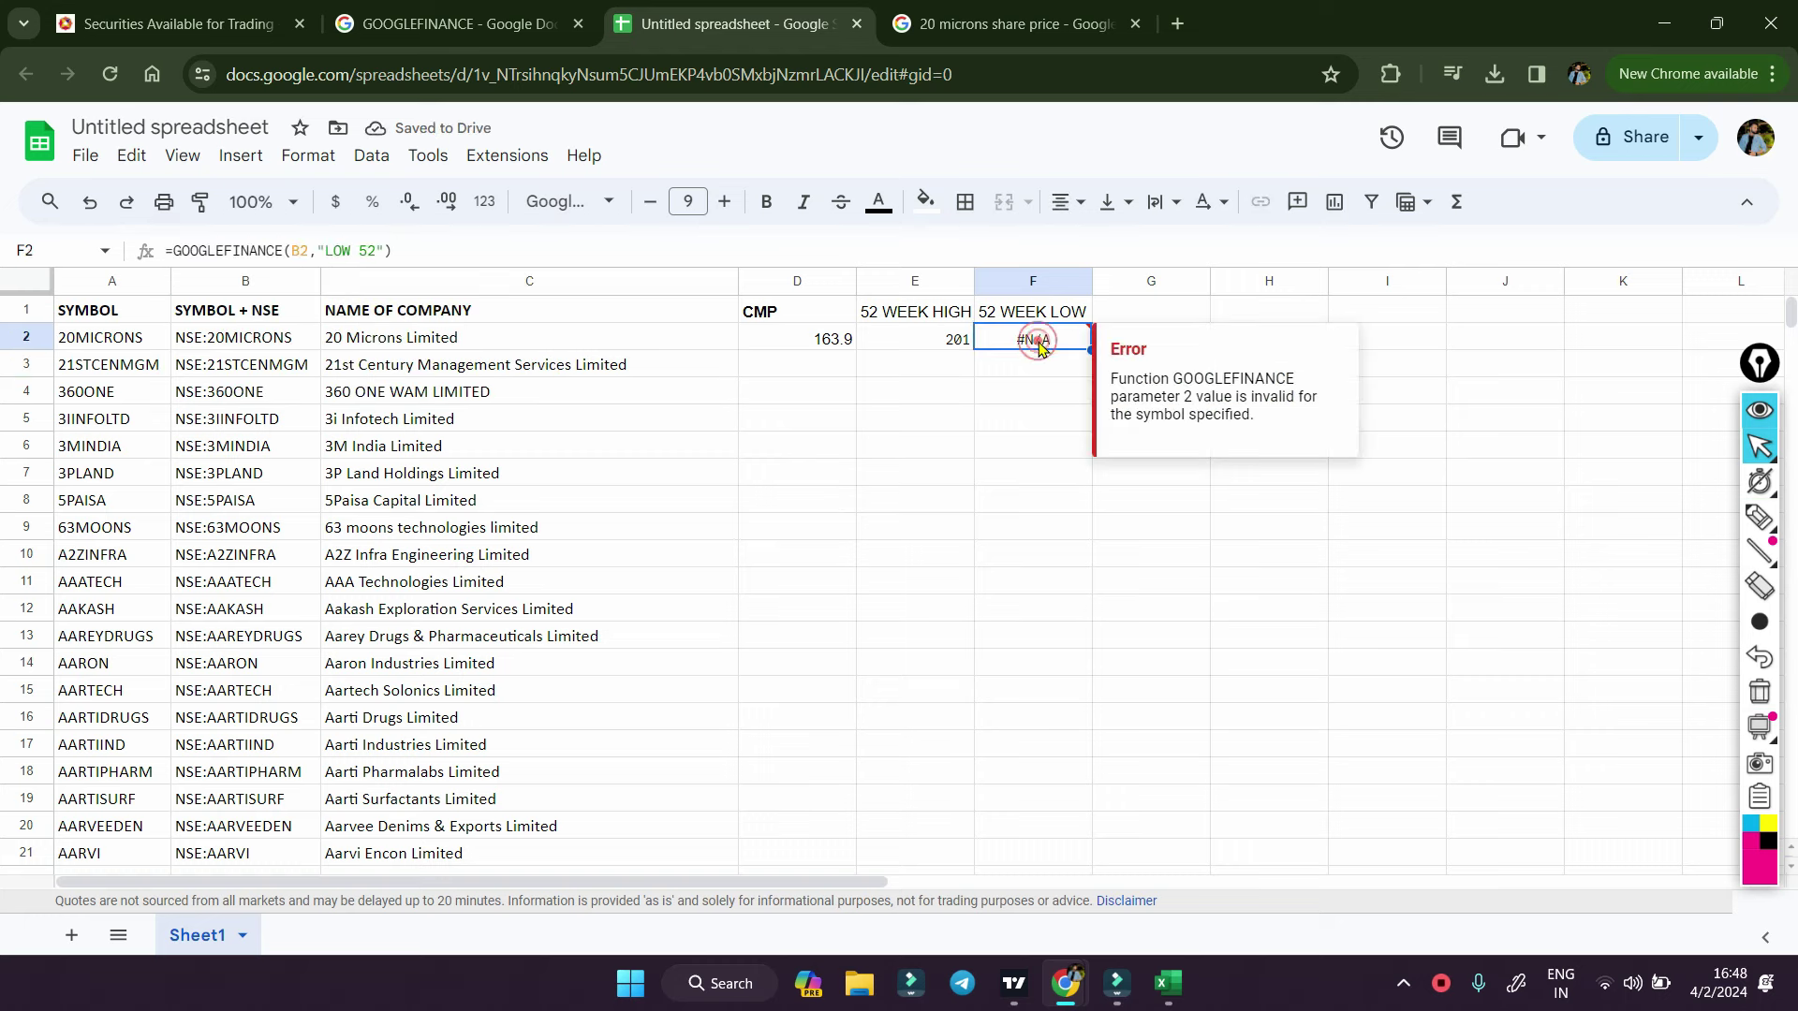
{"action": "left_click", "coordinate": [352, 250]}
{"action": "key", "text": "BackSpace"}
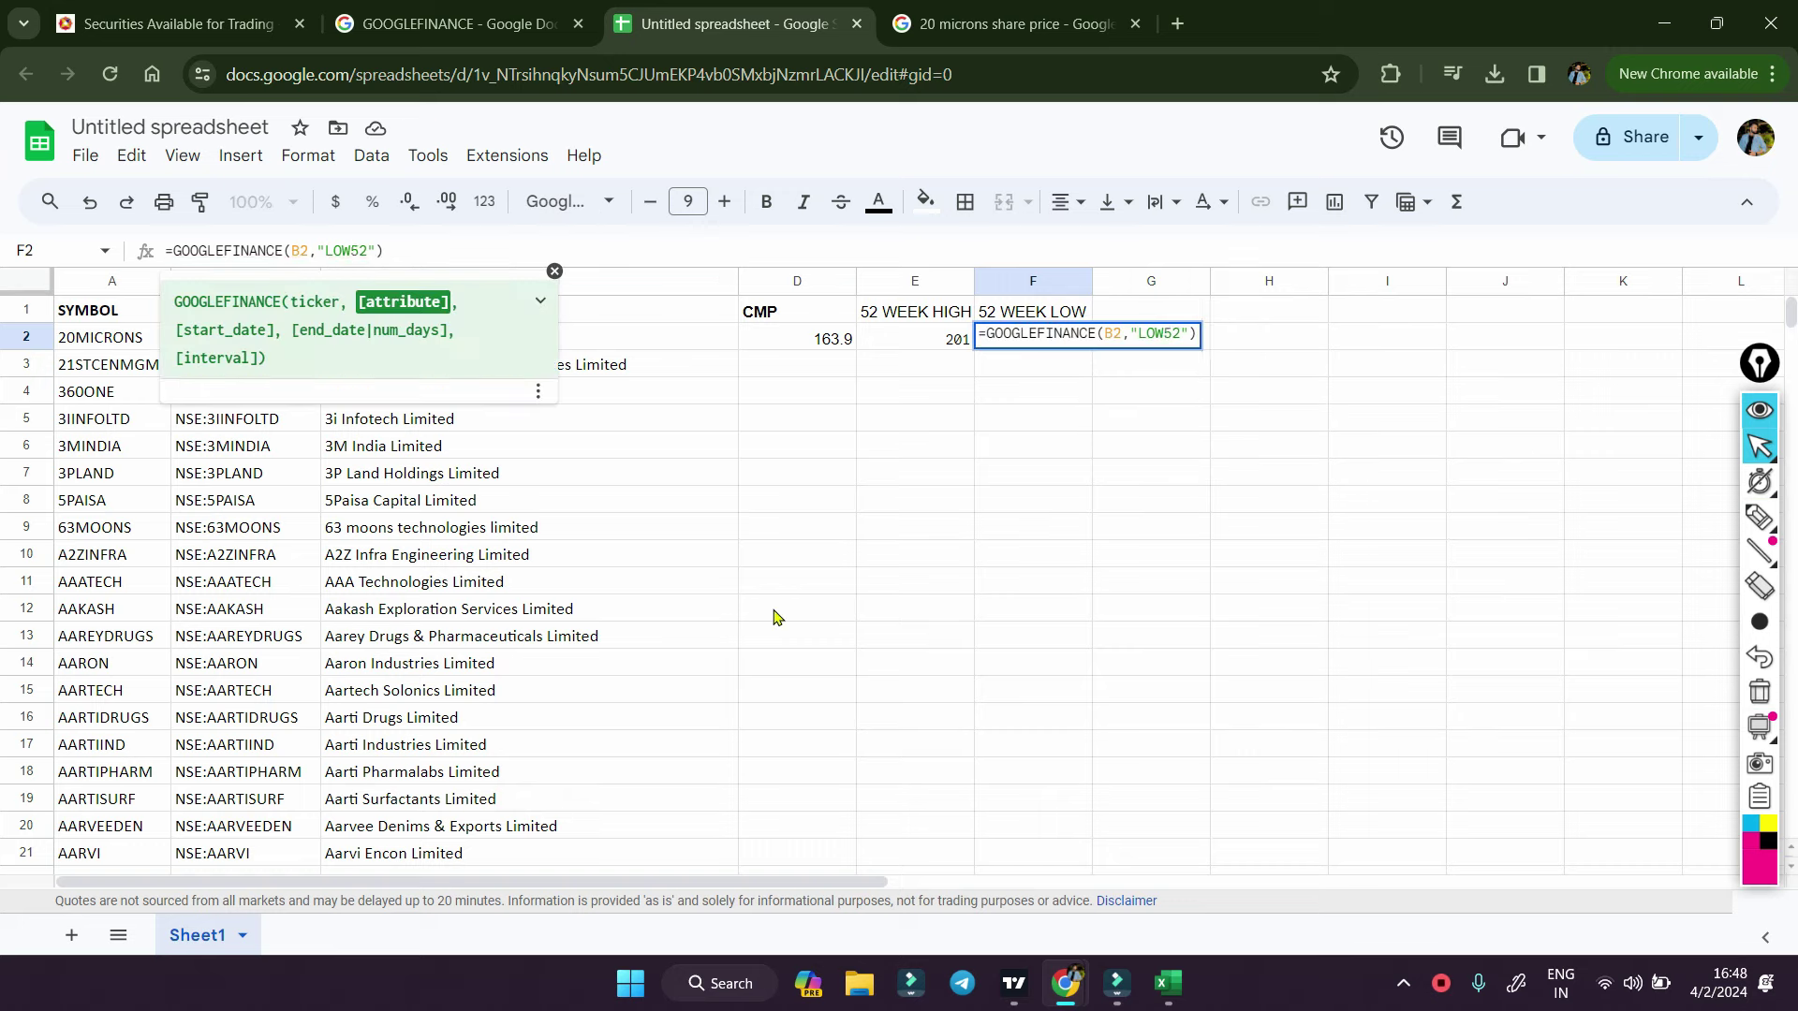
{"action": "key", "text": "Return"}
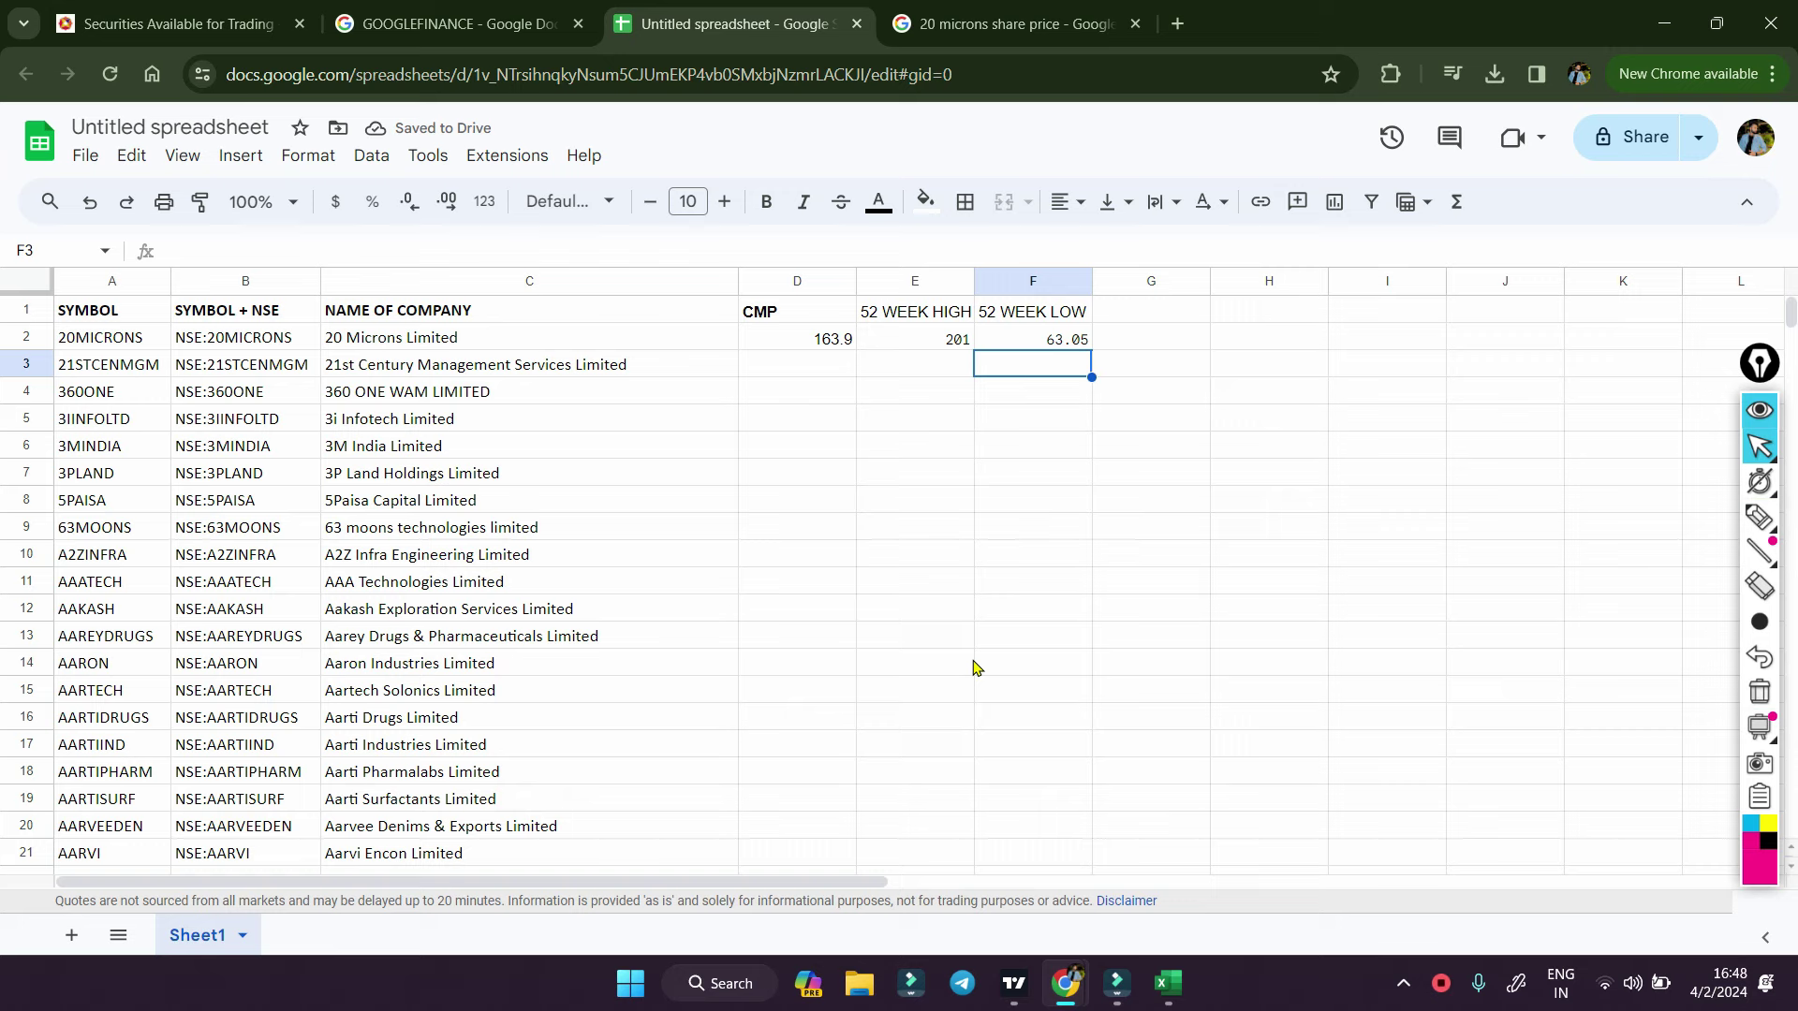
{"action": "left_click", "coordinate": [947, 343]}
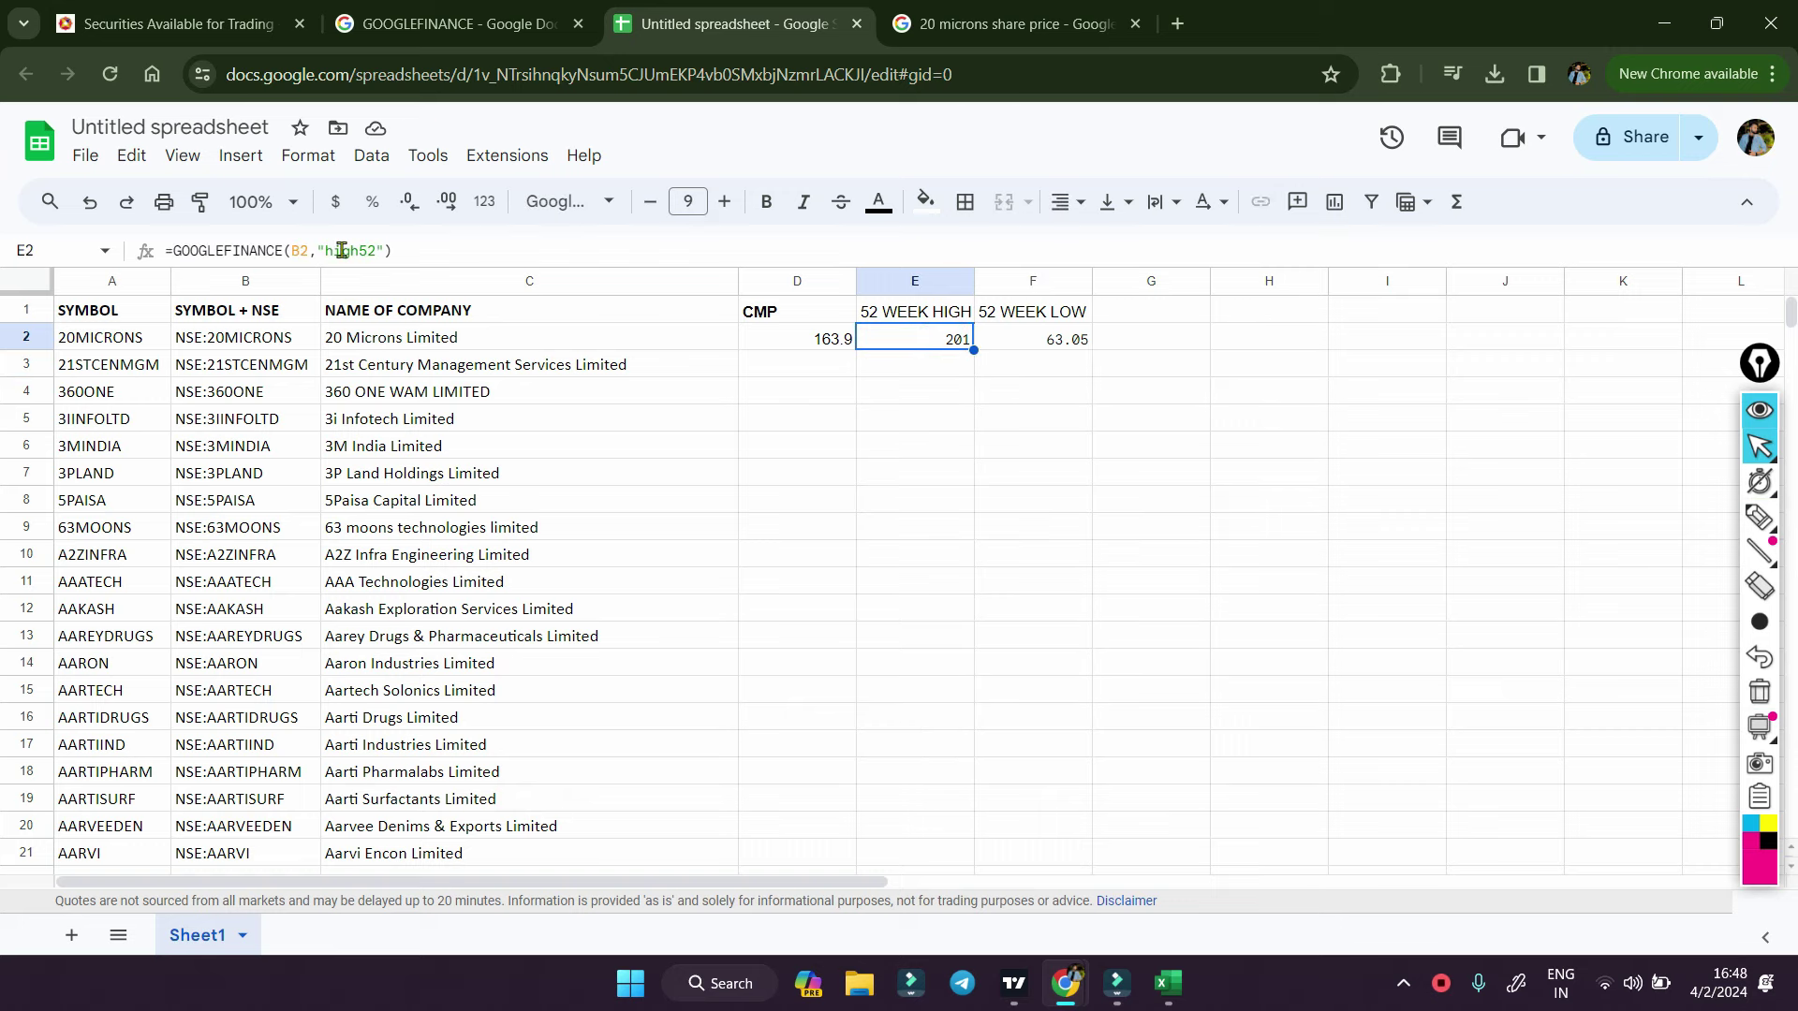
{"action": "left_click", "coordinate": [1046, 341]}
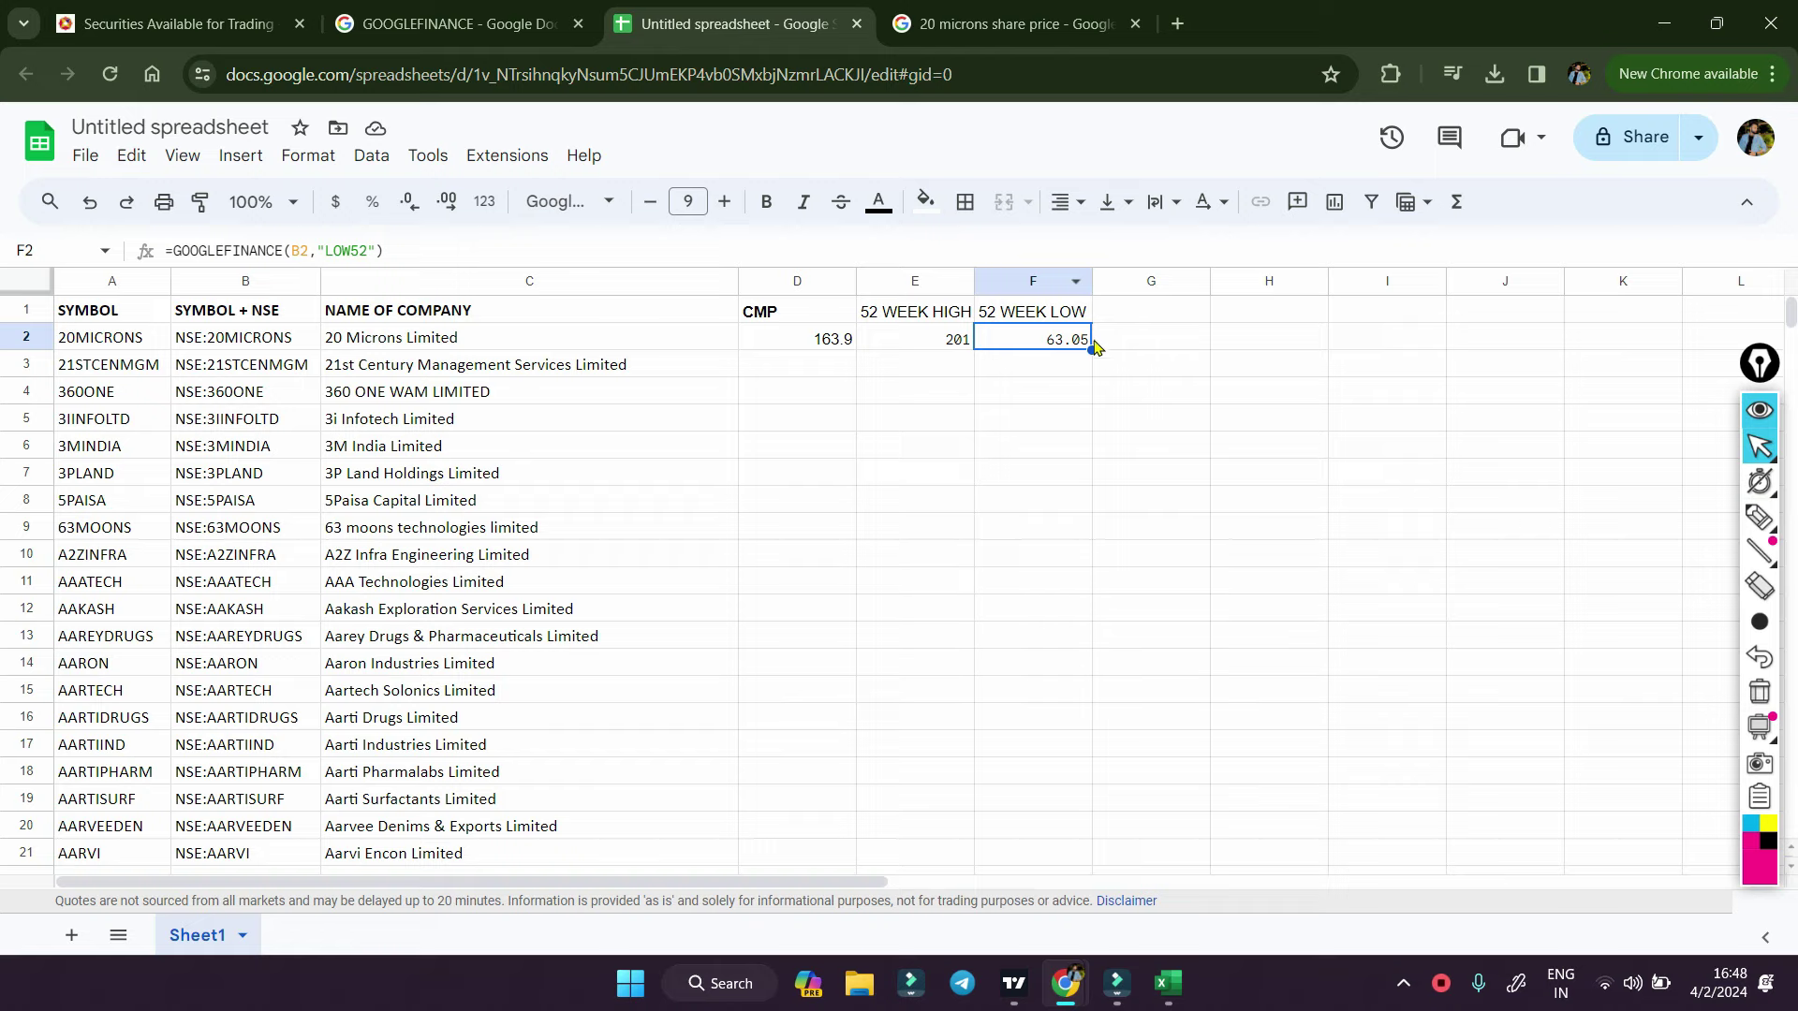
{"action": "mouse_move", "coordinate": [1150, 281]}
{"action": "left_click", "coordinate": [459, 23]}
- Head column G with 'BETA VALUE'
{"action": "scroll", "coordinate": [314, 798], "scroll_direction": "down", "scroll_amount": 1}
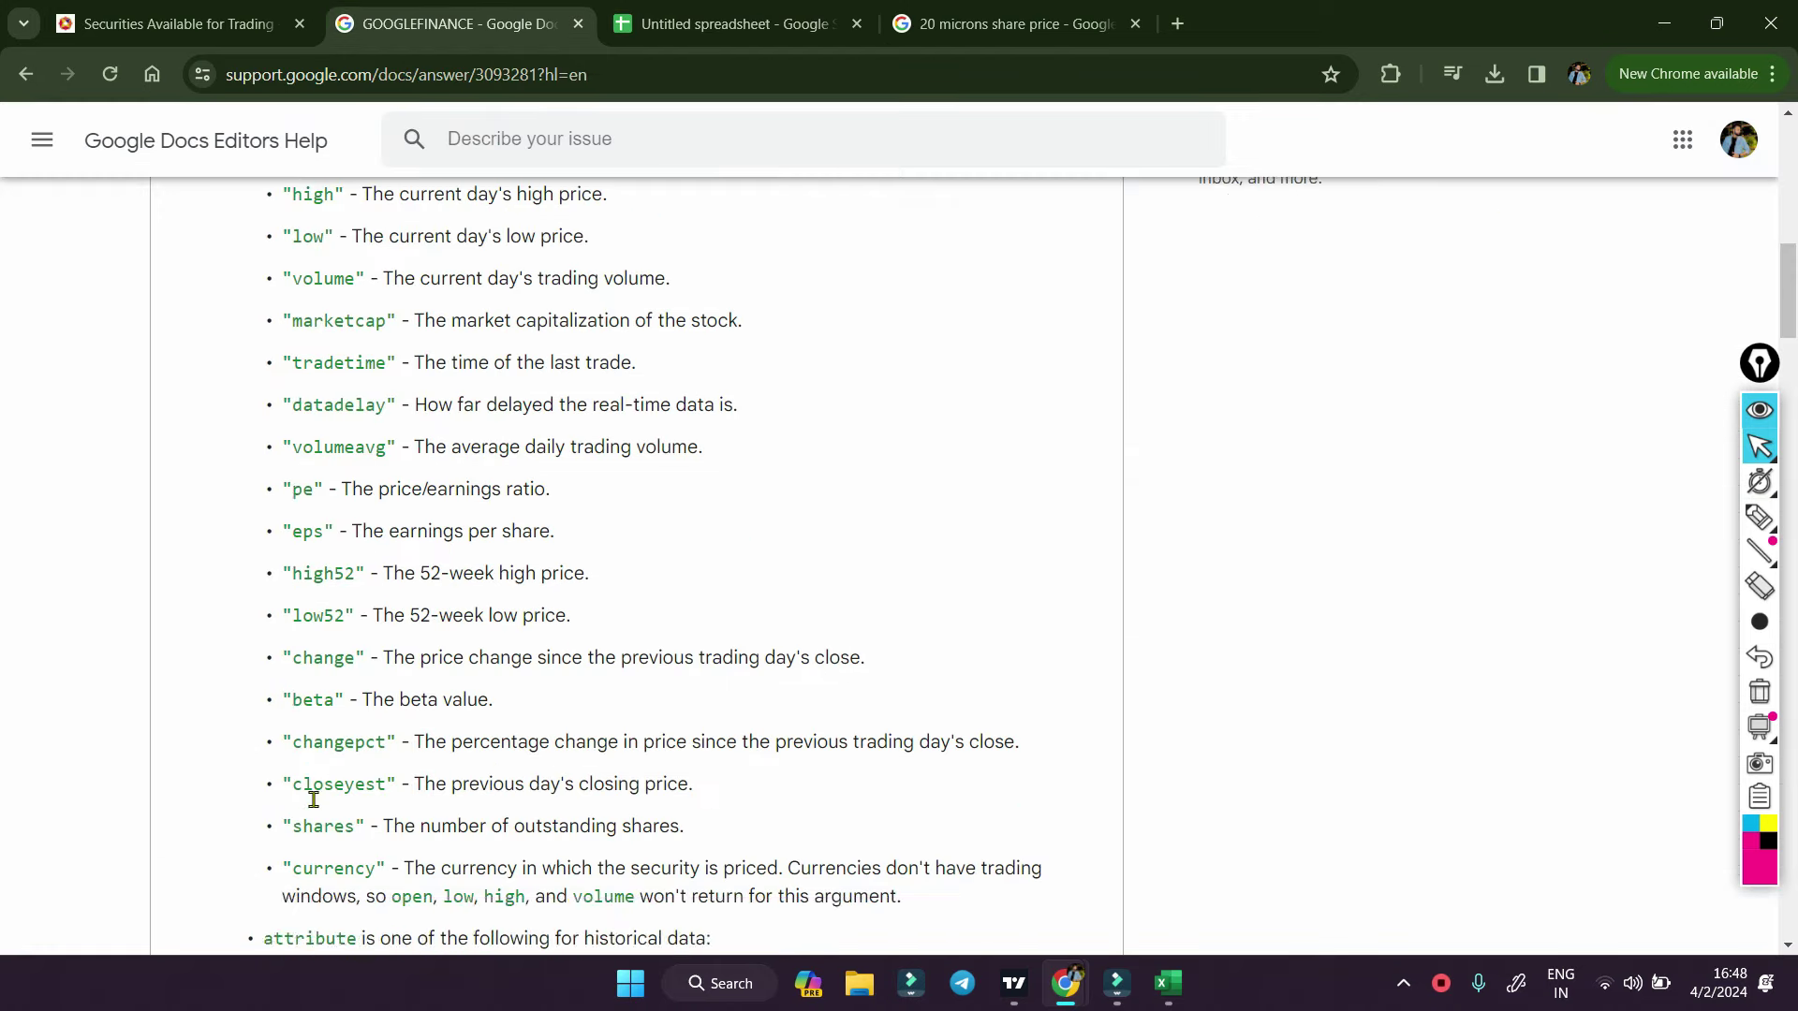
{"action": "scroll", "coordinate": [313, 798], "scroll_direction": "down", "scroll_amount": 3}
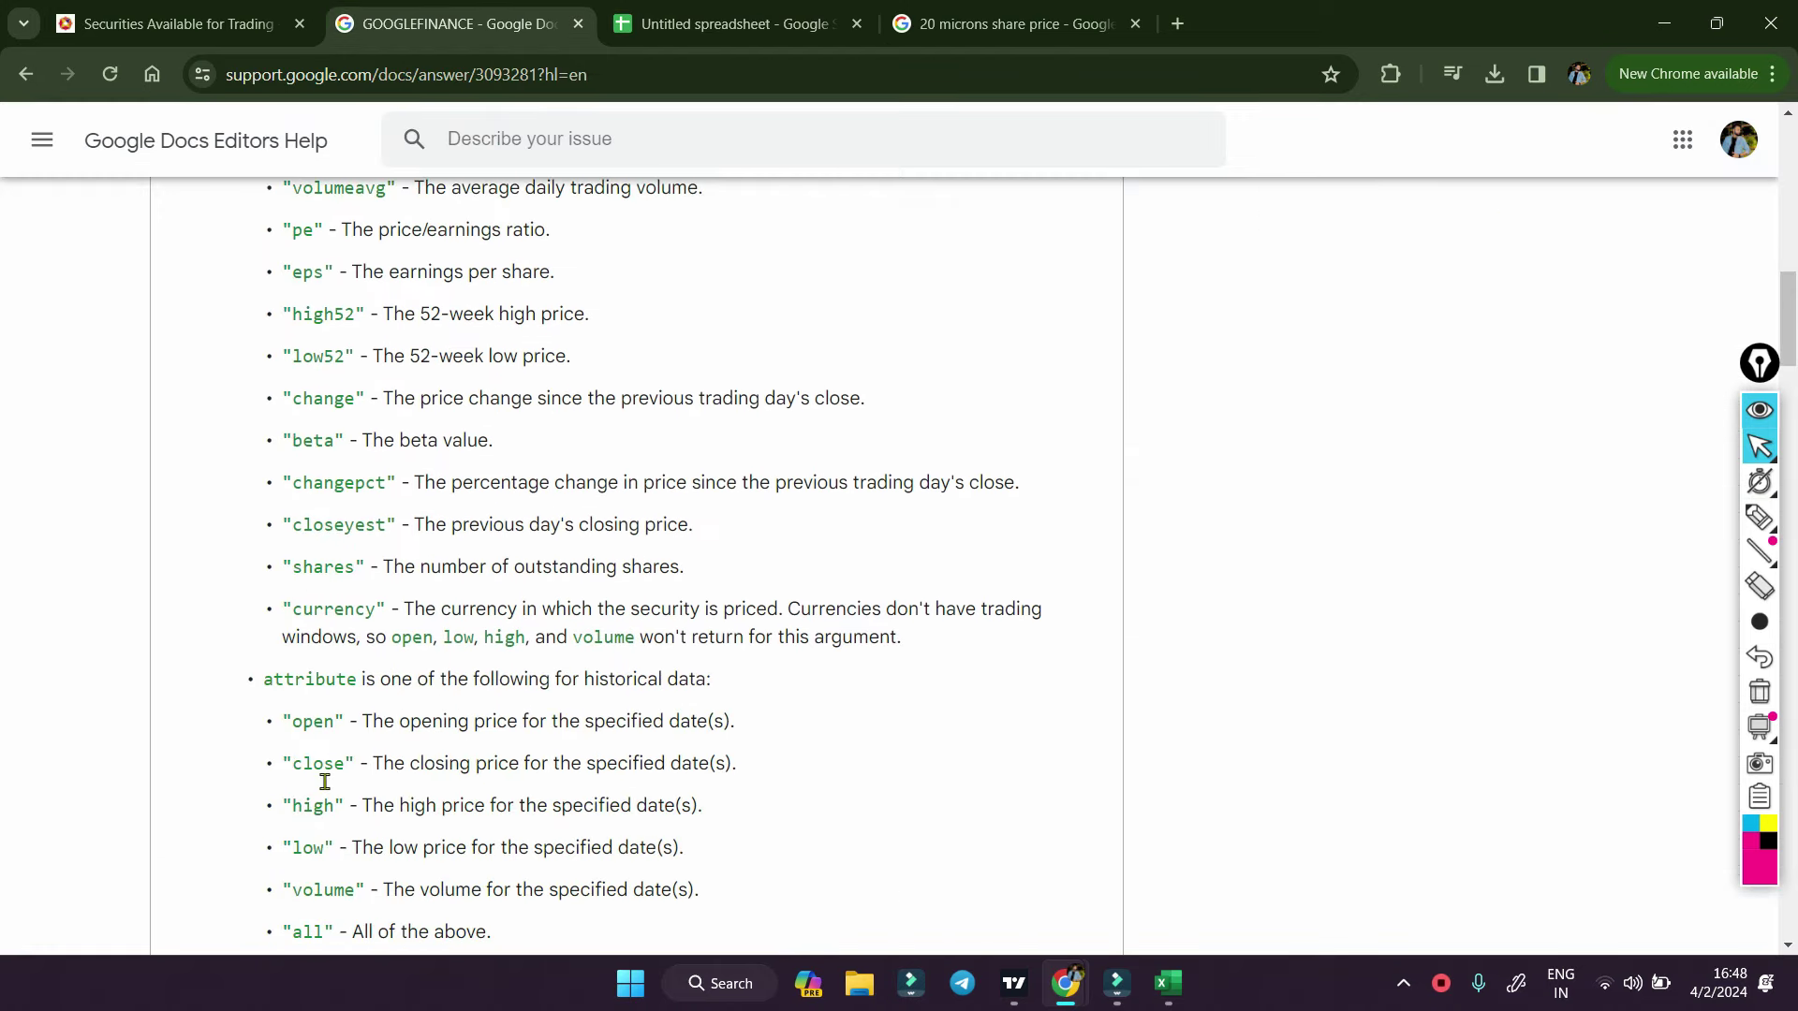
{"action": "left_click", "coordinate": [721, 10]}
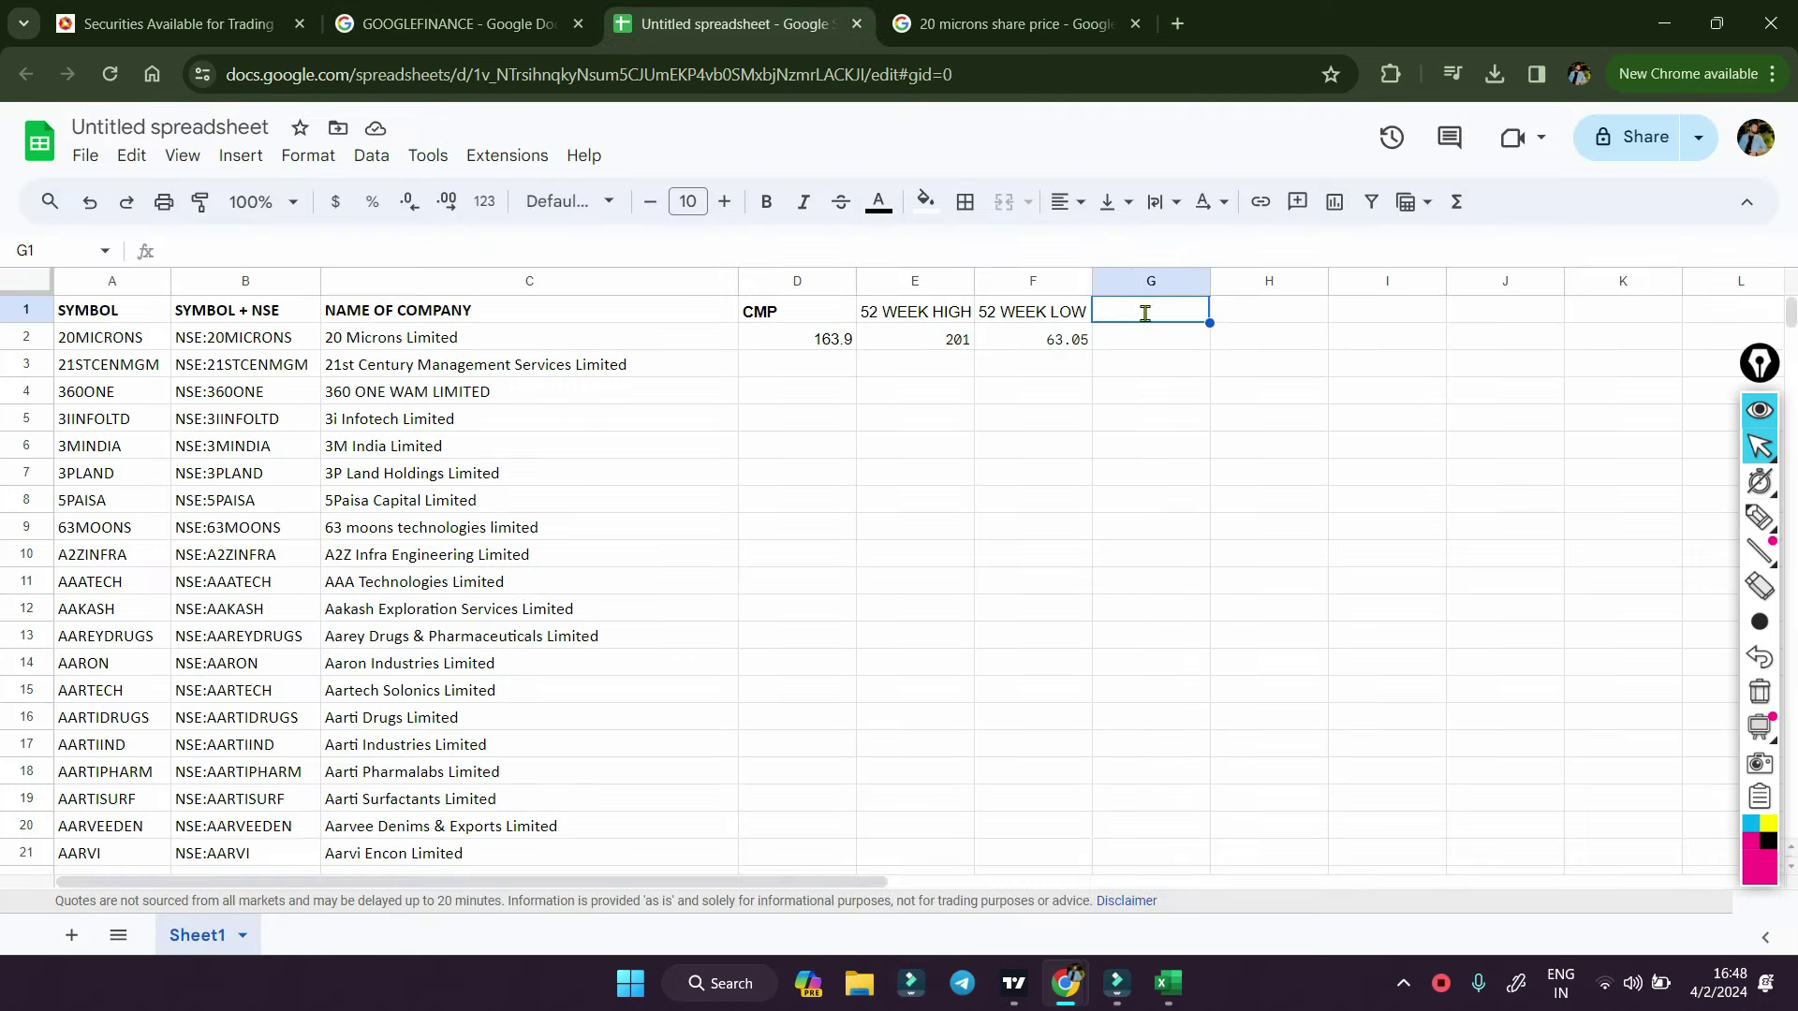
{"action": "type", "text": "BETA VALU"}
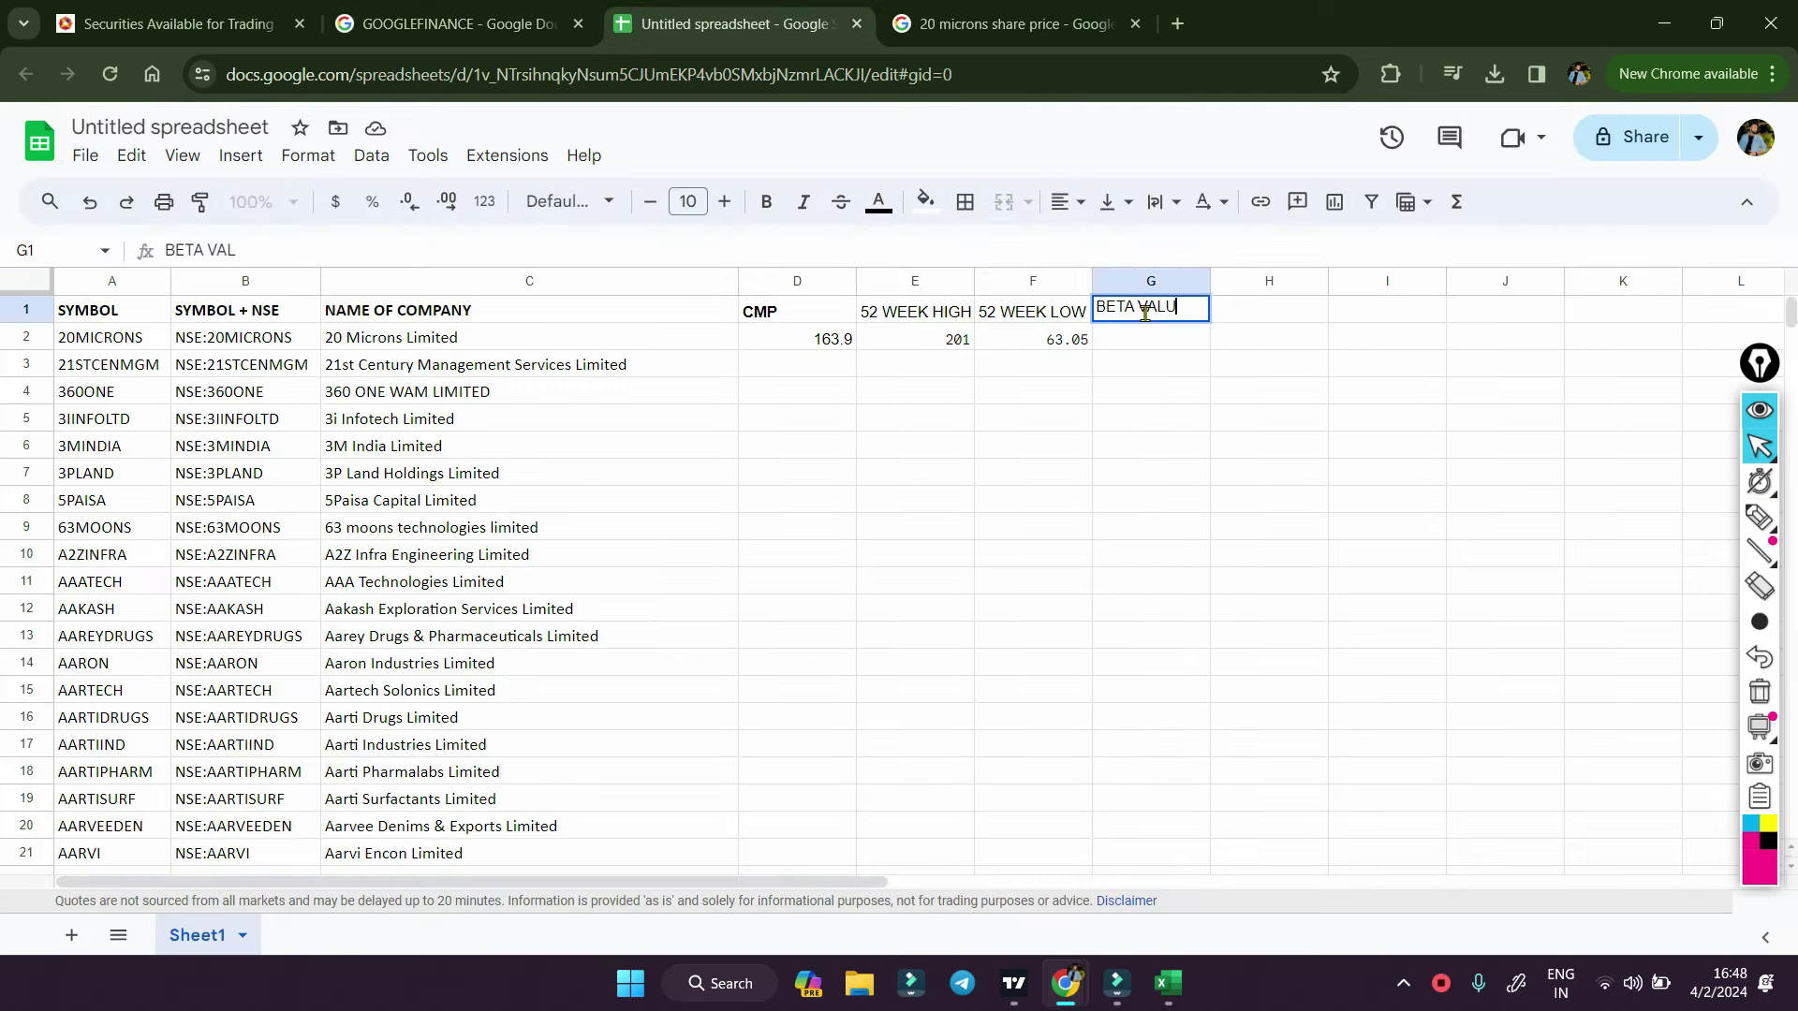
{"action": "type", "text": "E"}
{"action": "key", "text": "Return"}
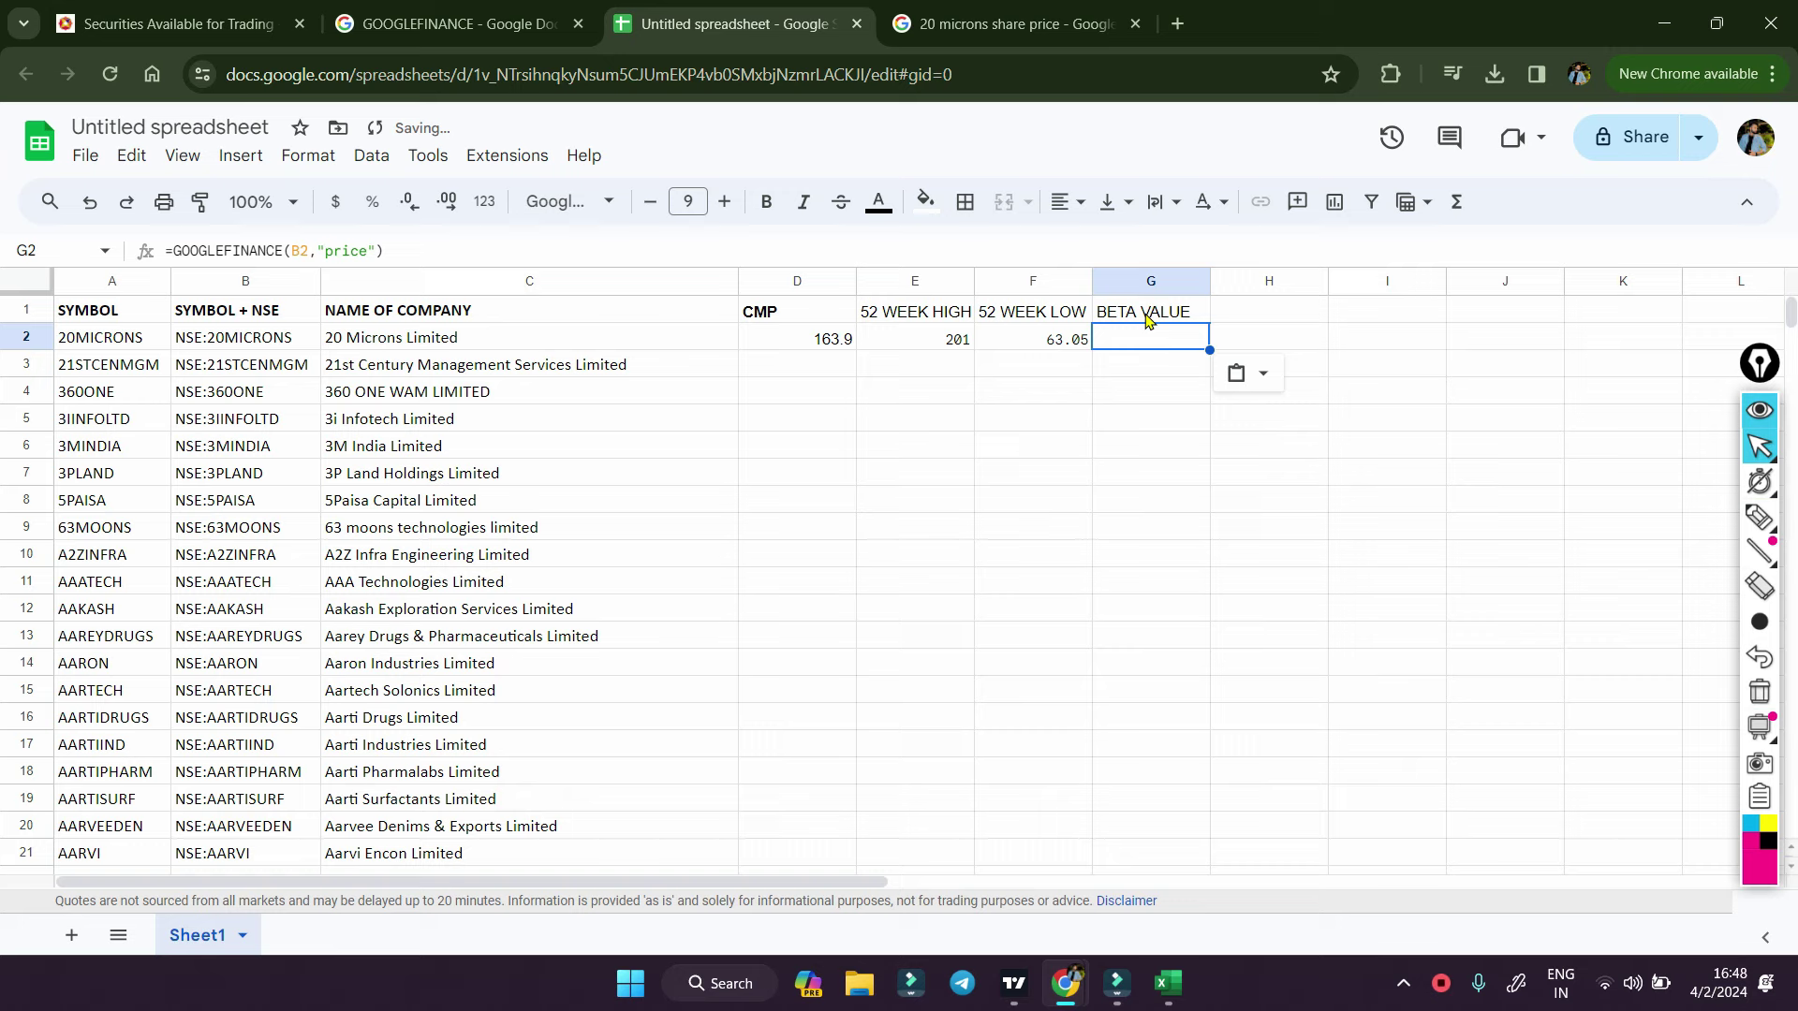
- Change G2's GOOGLEFINANCE attribute to 'beta', which returns #N/A
{"action": "left_click", "coordinate": [359, 251]}
{"action": "key", "text": "BackSpace"}
{"action": "key", "text": "BackSpace"}
{"action": "key", "text": "BackSpace"}
{"action": "key", "text": "BackSpace"}
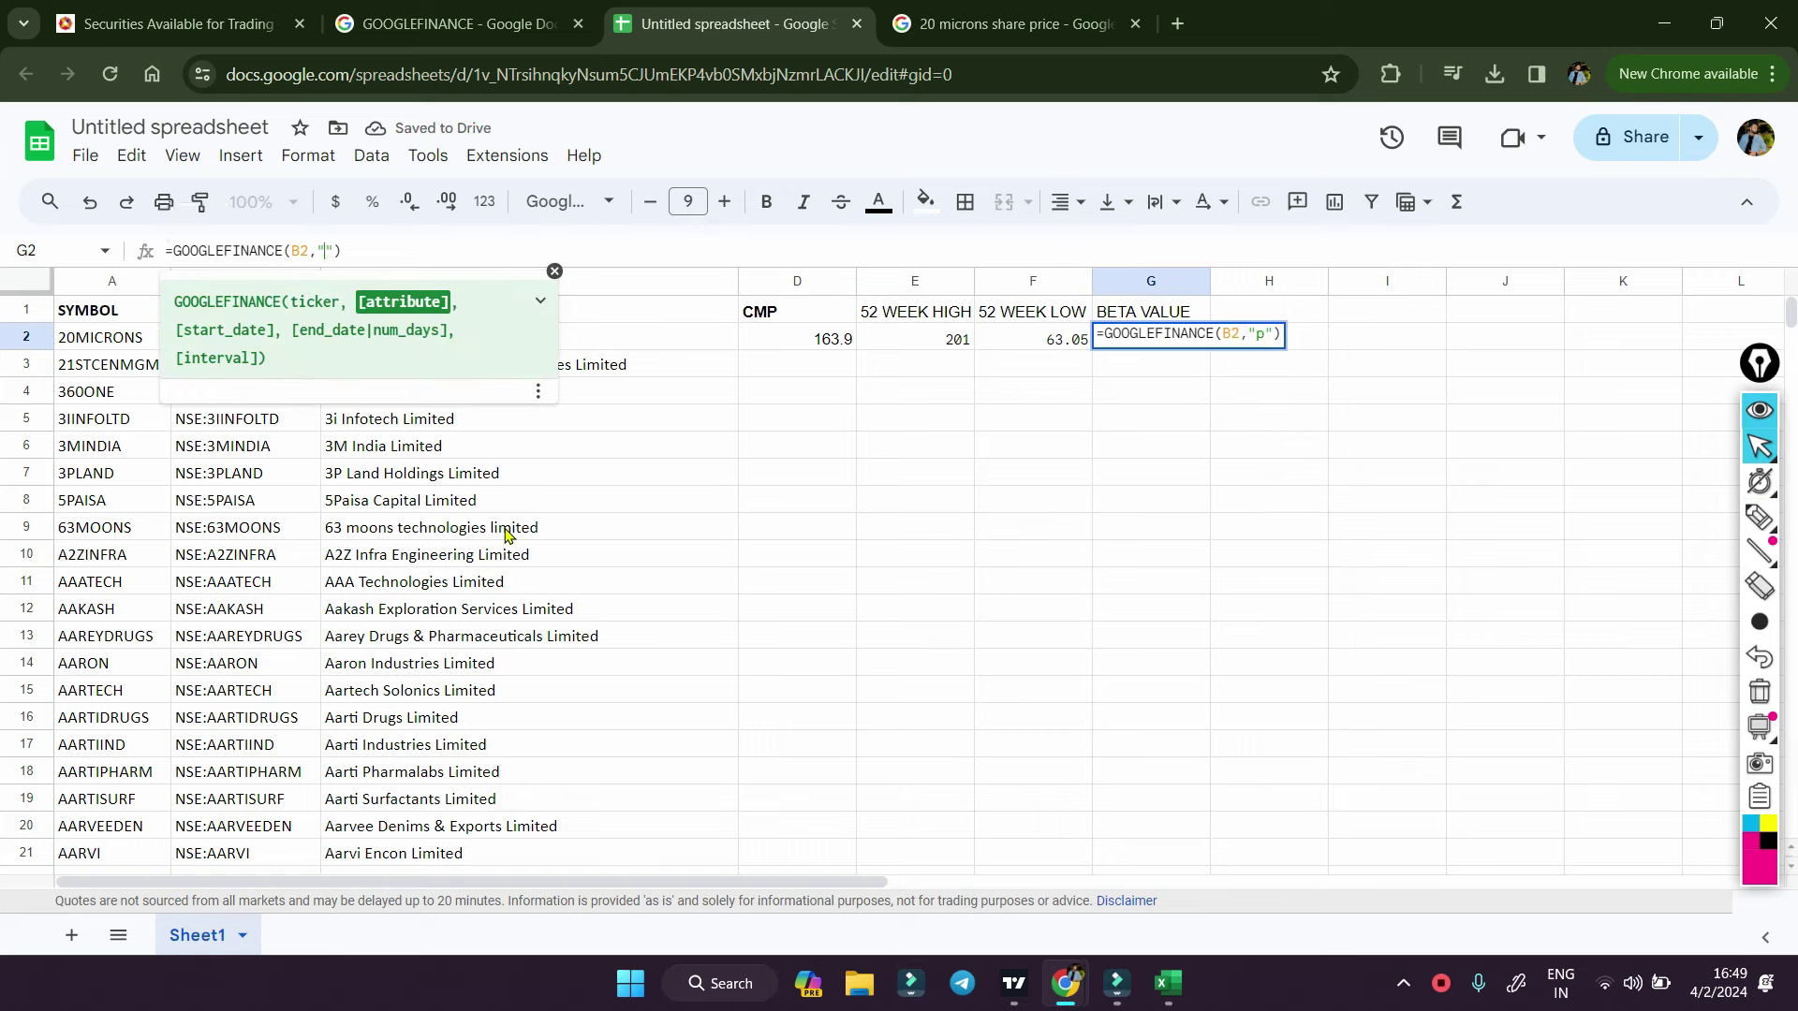
{"action": "type", "text": "beta"}
{"action": "key", "text": "Return"}
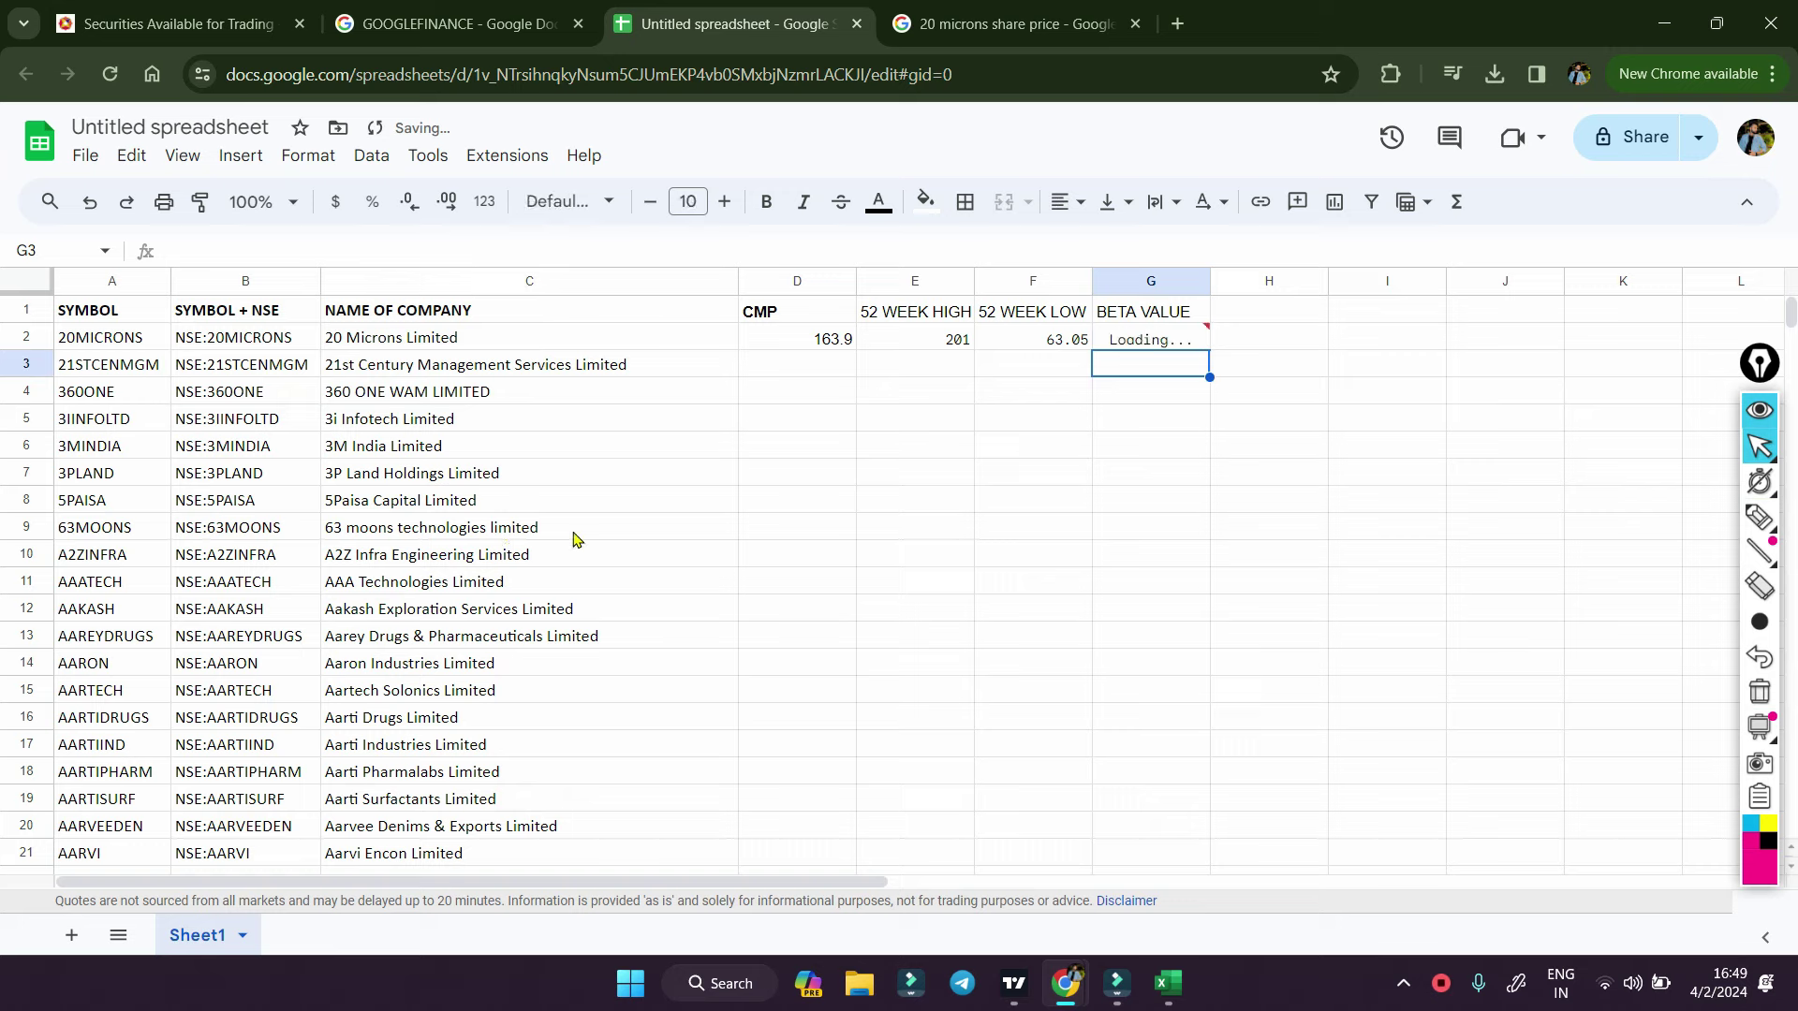
{"action": "left_click", "coordinate": [1135, 345]}
{"action": "key", "text": "Delete"}
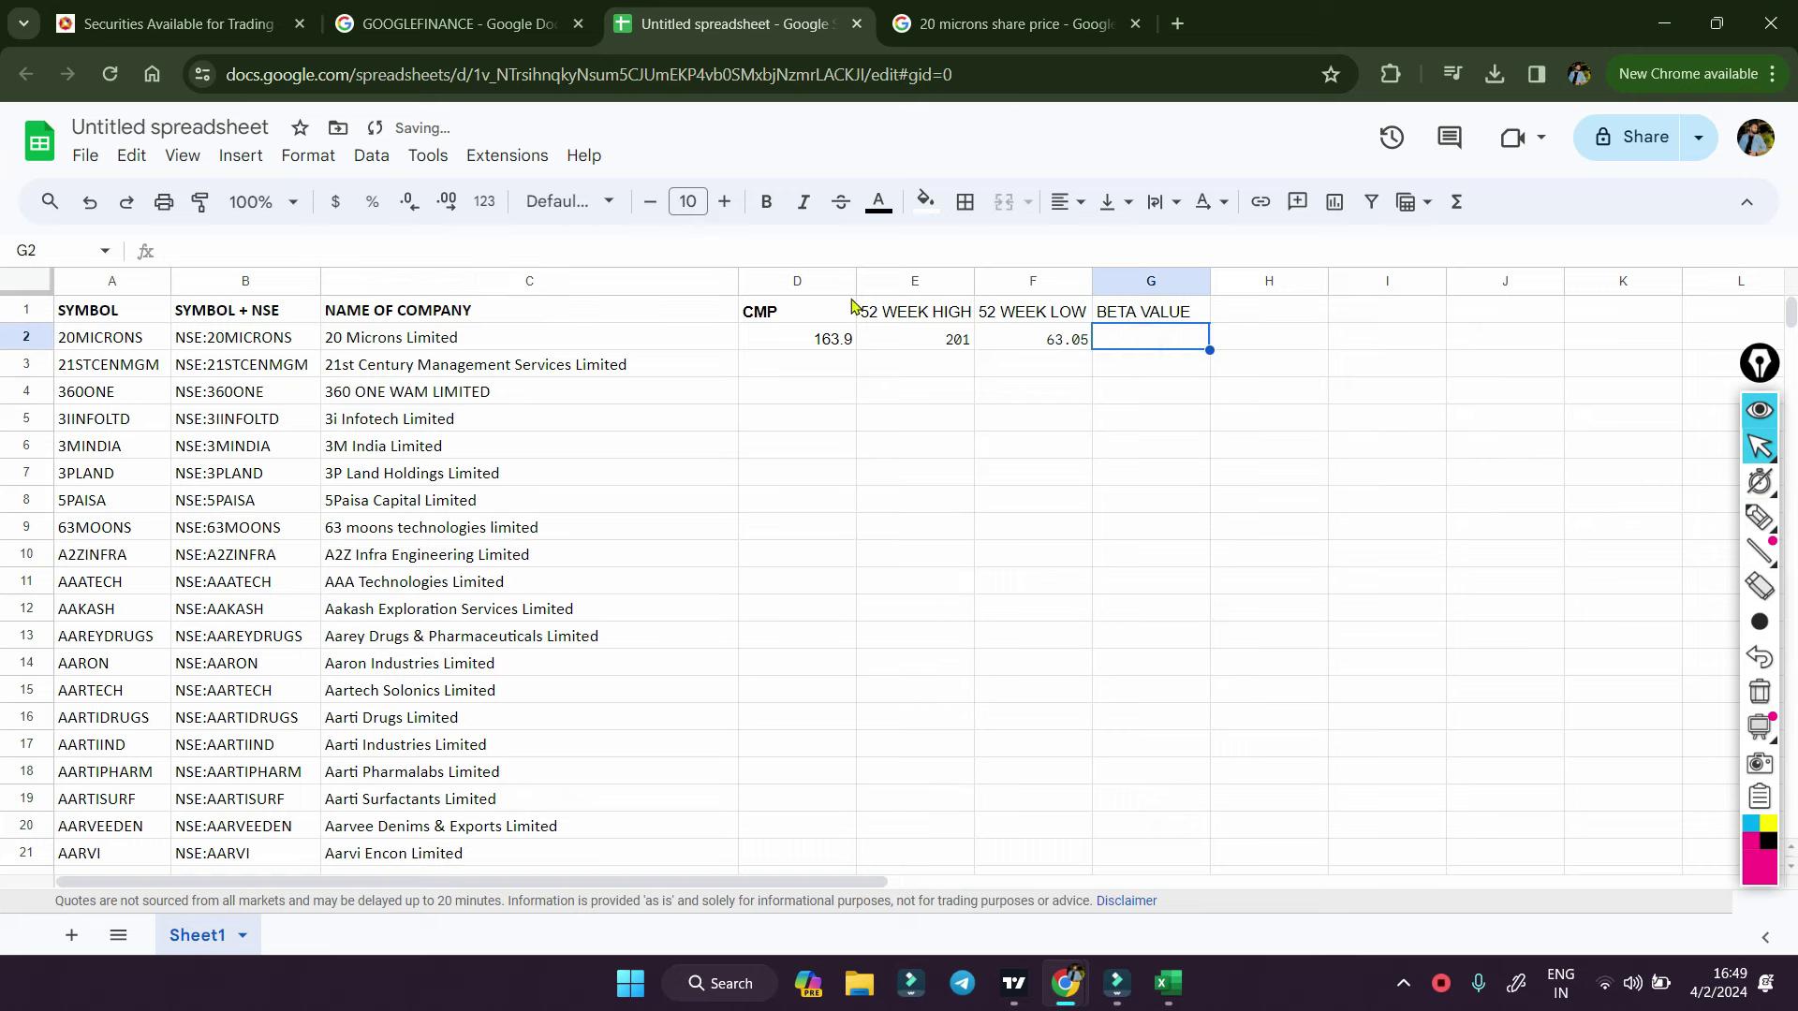
{"action": "key", "text": "ctrl+z"}
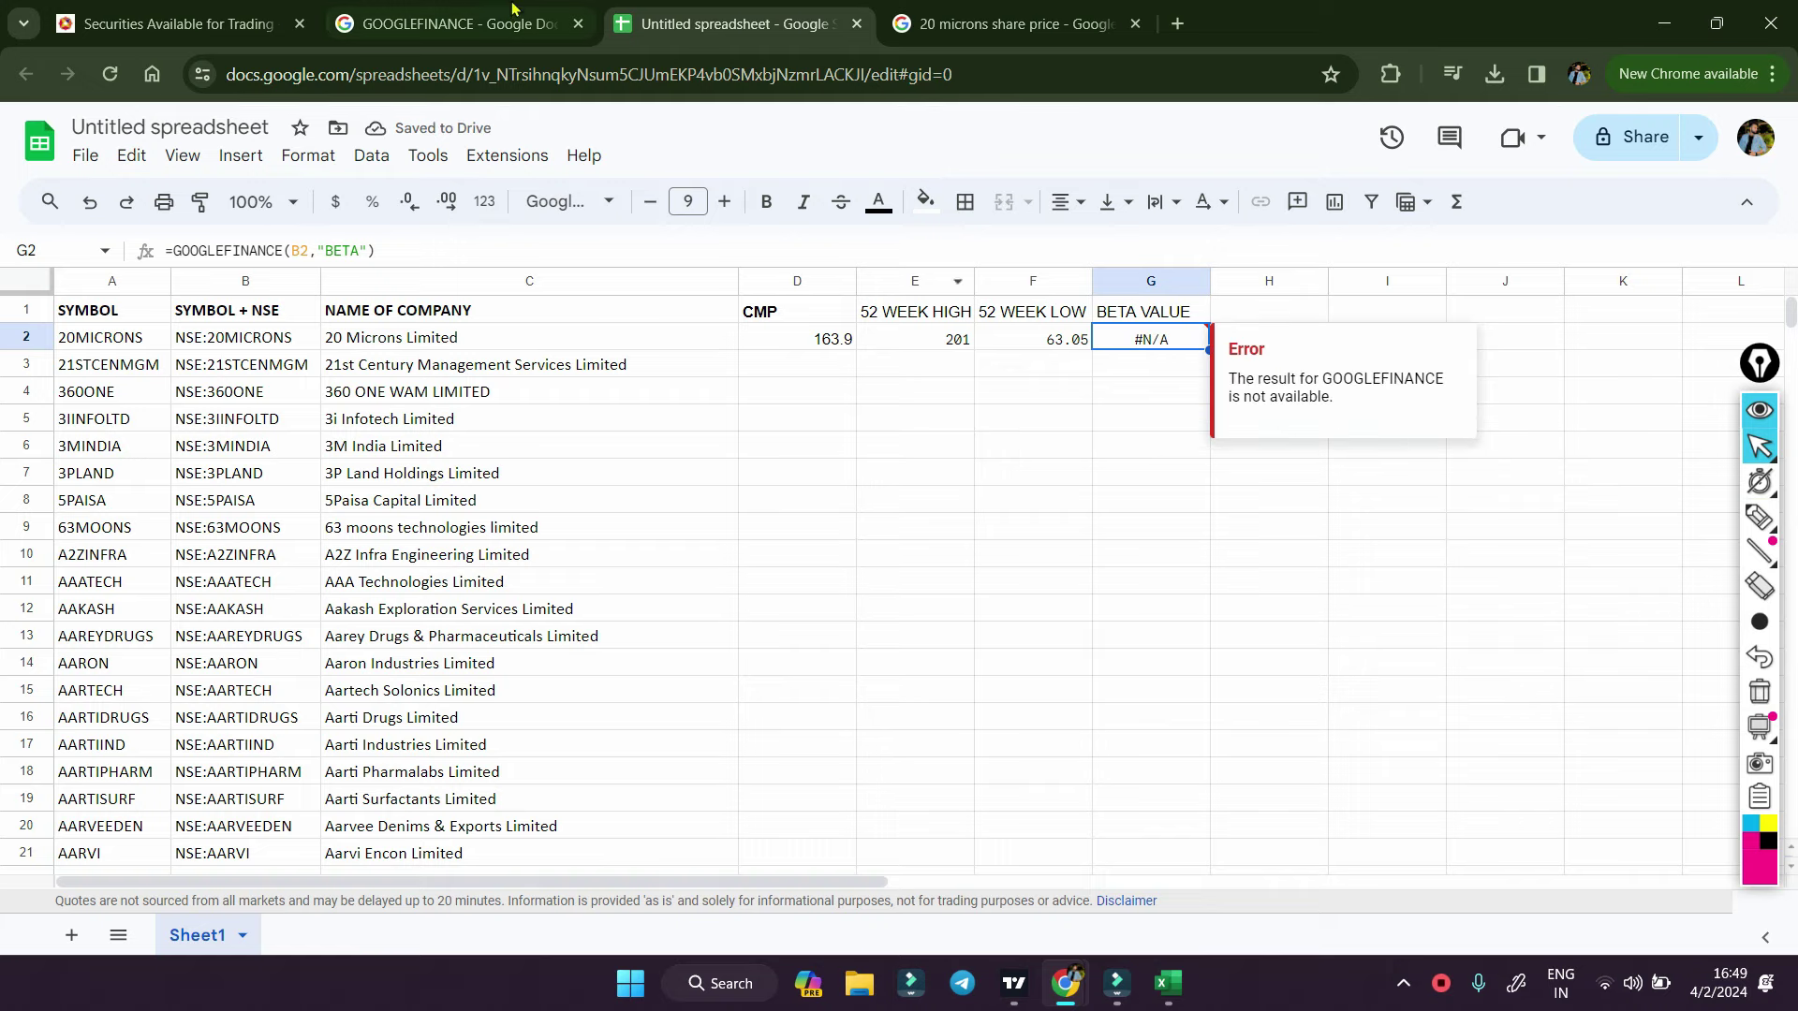
- Replace G2's beta attribute with 'volume' so it shows 115707
{"action": "left_click", "coordinate": [459, 24]}
{"action": "scroll", "coordinate": [420, 522], "scroll_direction": "down", "scroll_amount": 1}
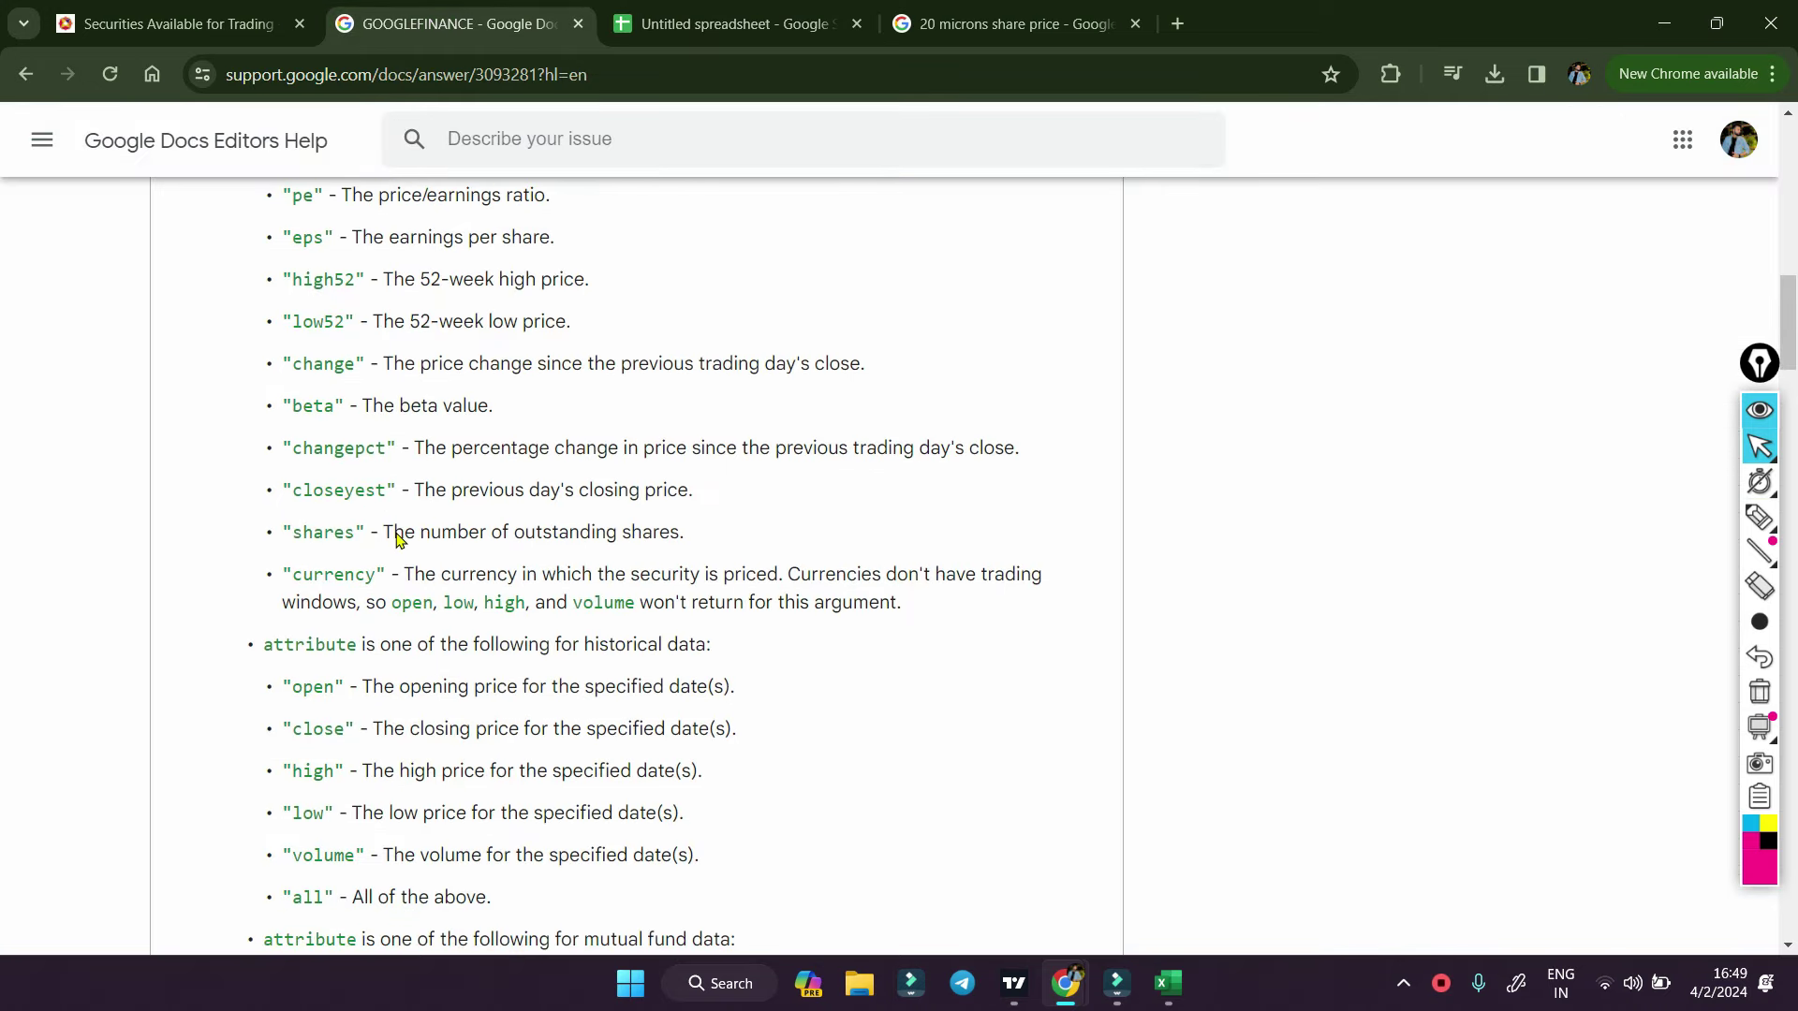
{"action": "left_click", "coordinate": [681, 22]}
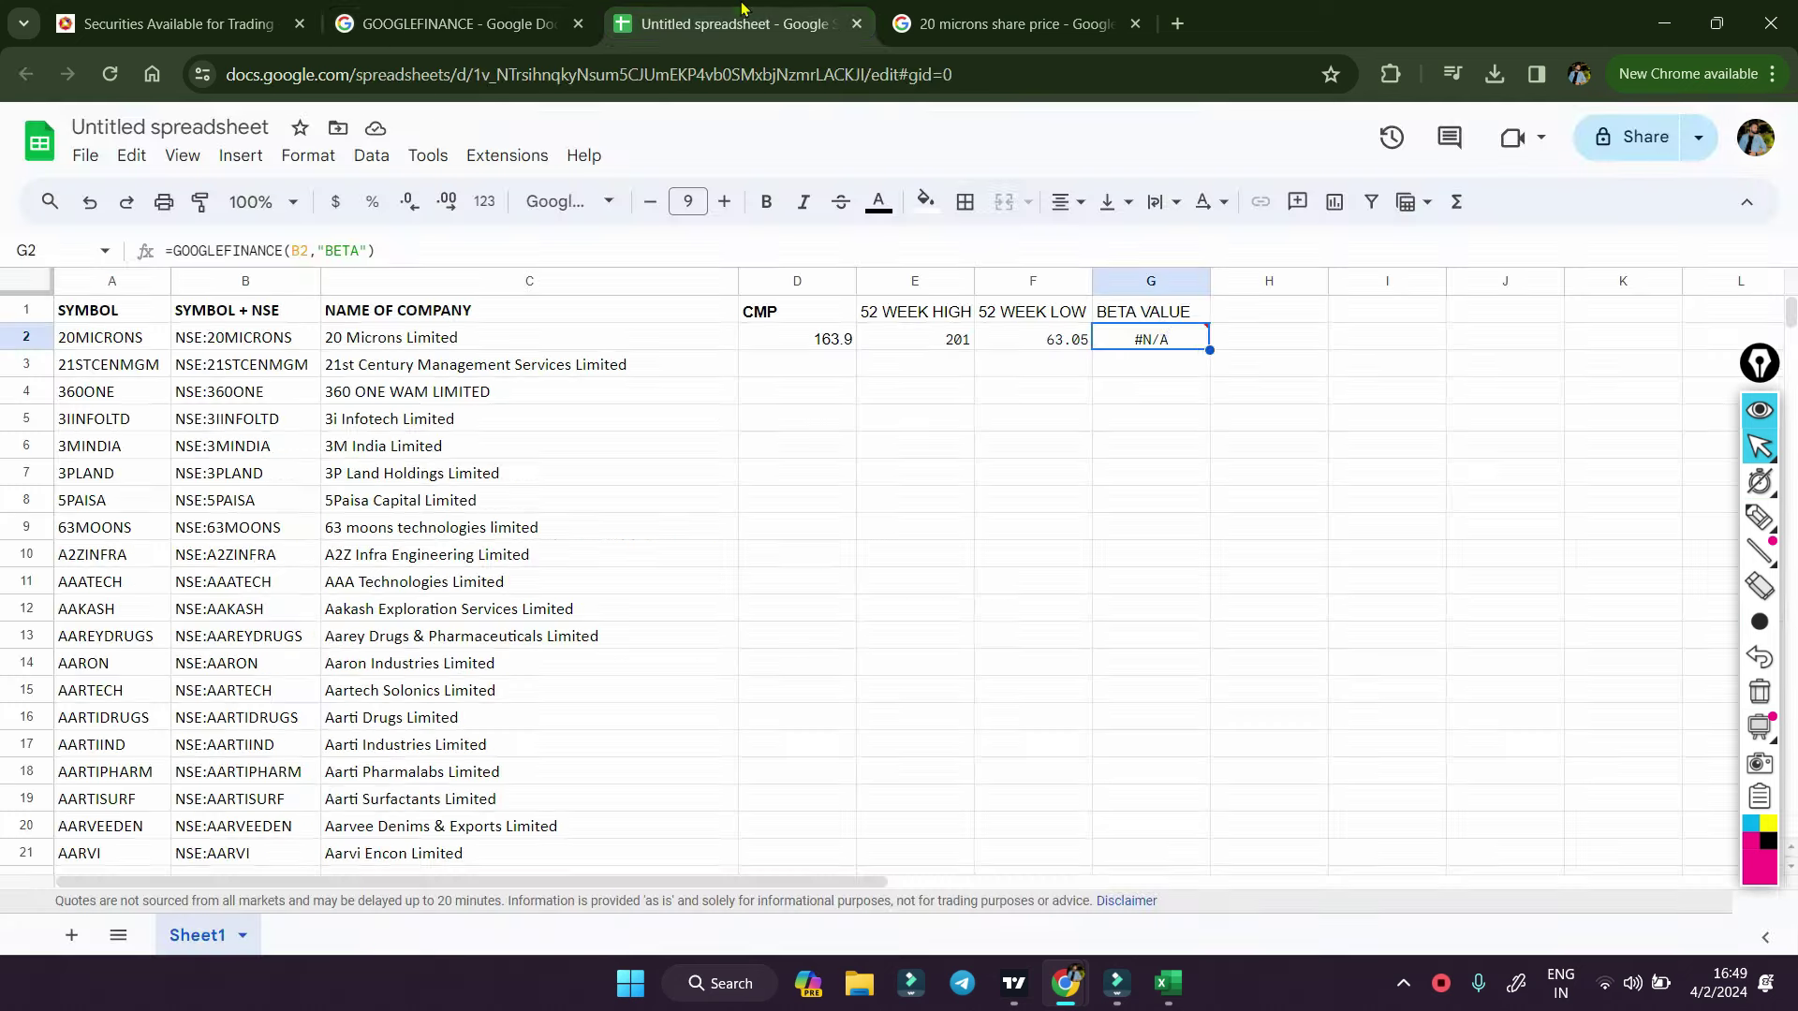
{"action": "left_click", "coordinate": [364, 243]}
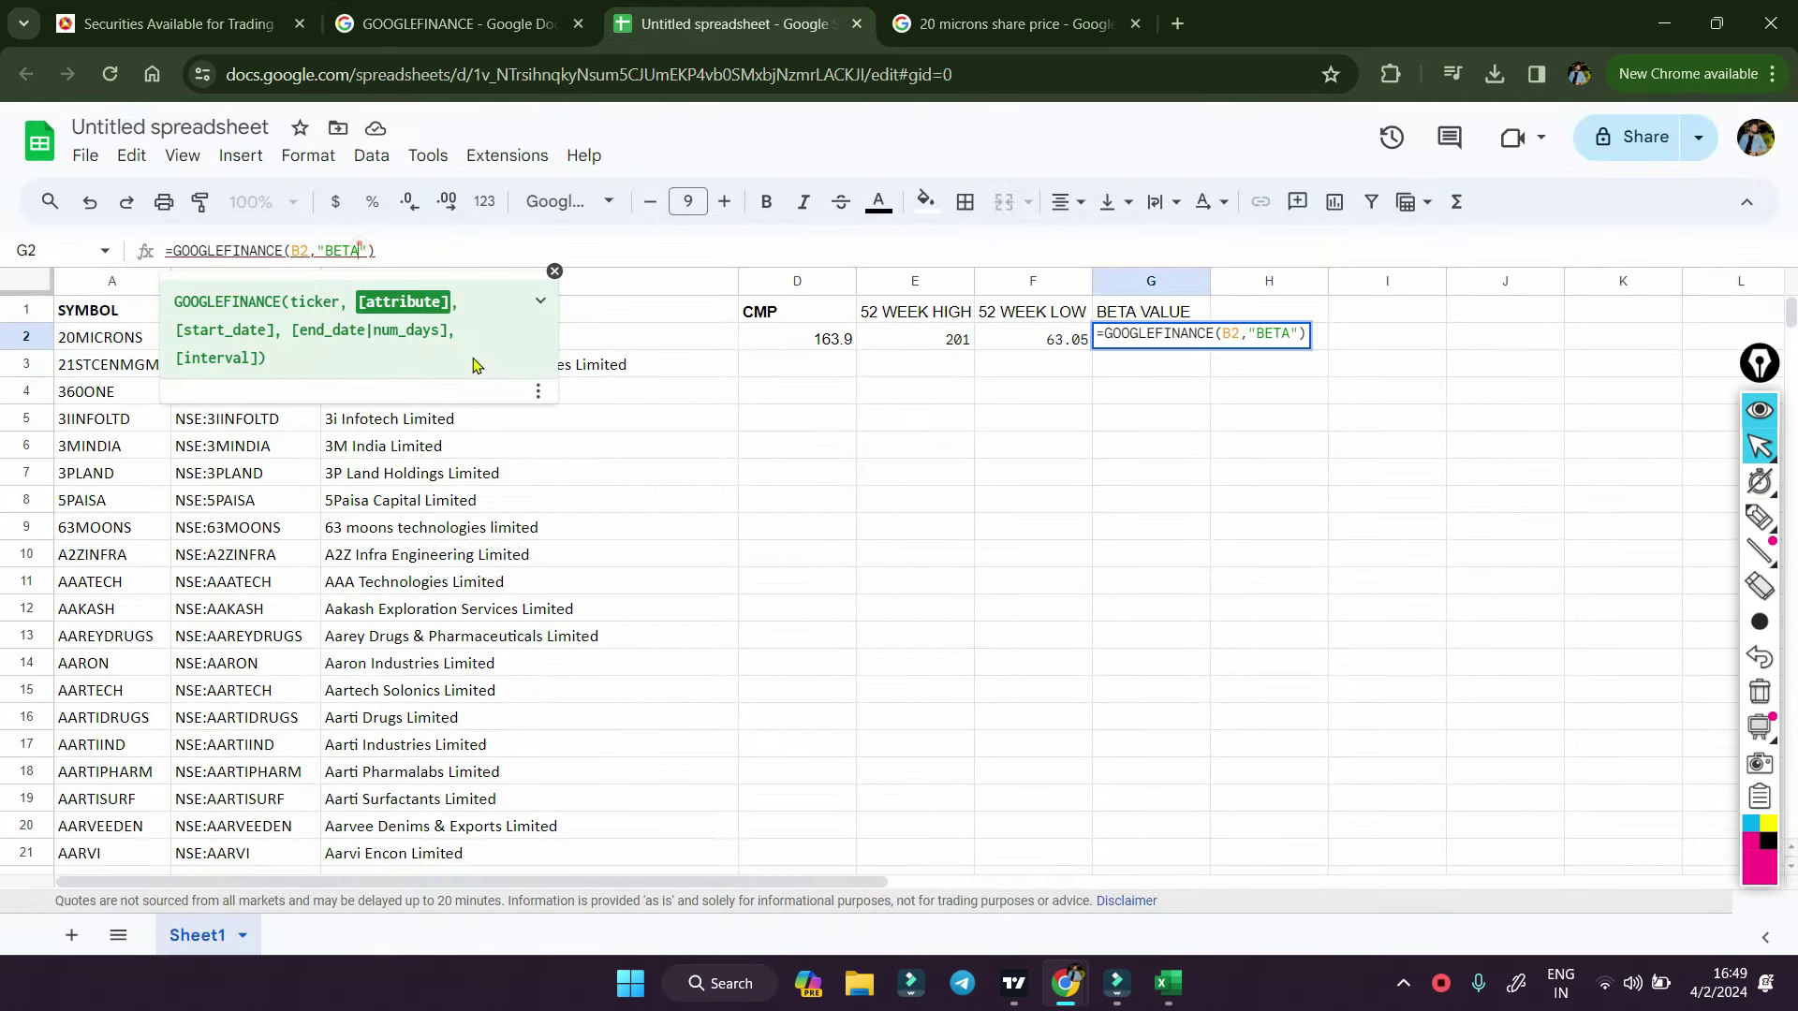
{"action": "key", "text": "BackSpace"}
{"action": "key", "text": "BackSpace"}
{"action": "key", "text": "BackSpace"}
{"action": "type", "text": "v"}
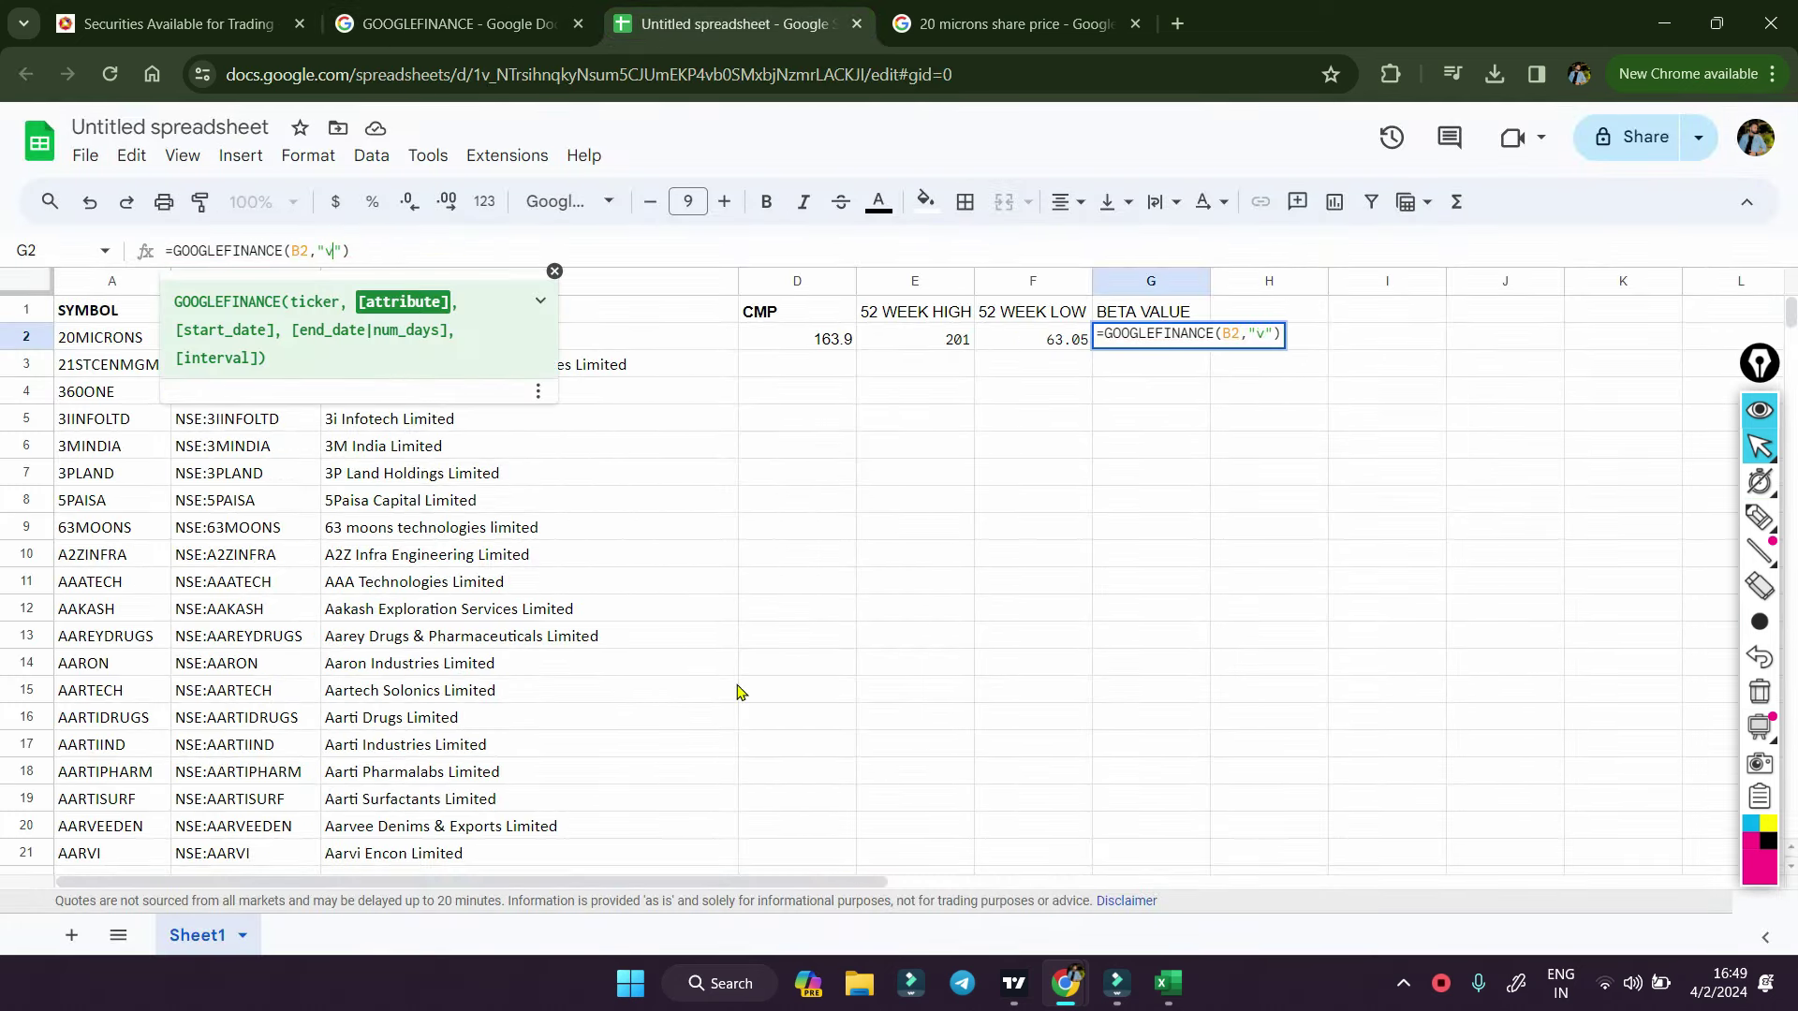
{"action": "type", "text": "olume"}
{"action": "key", "text": "Return"}
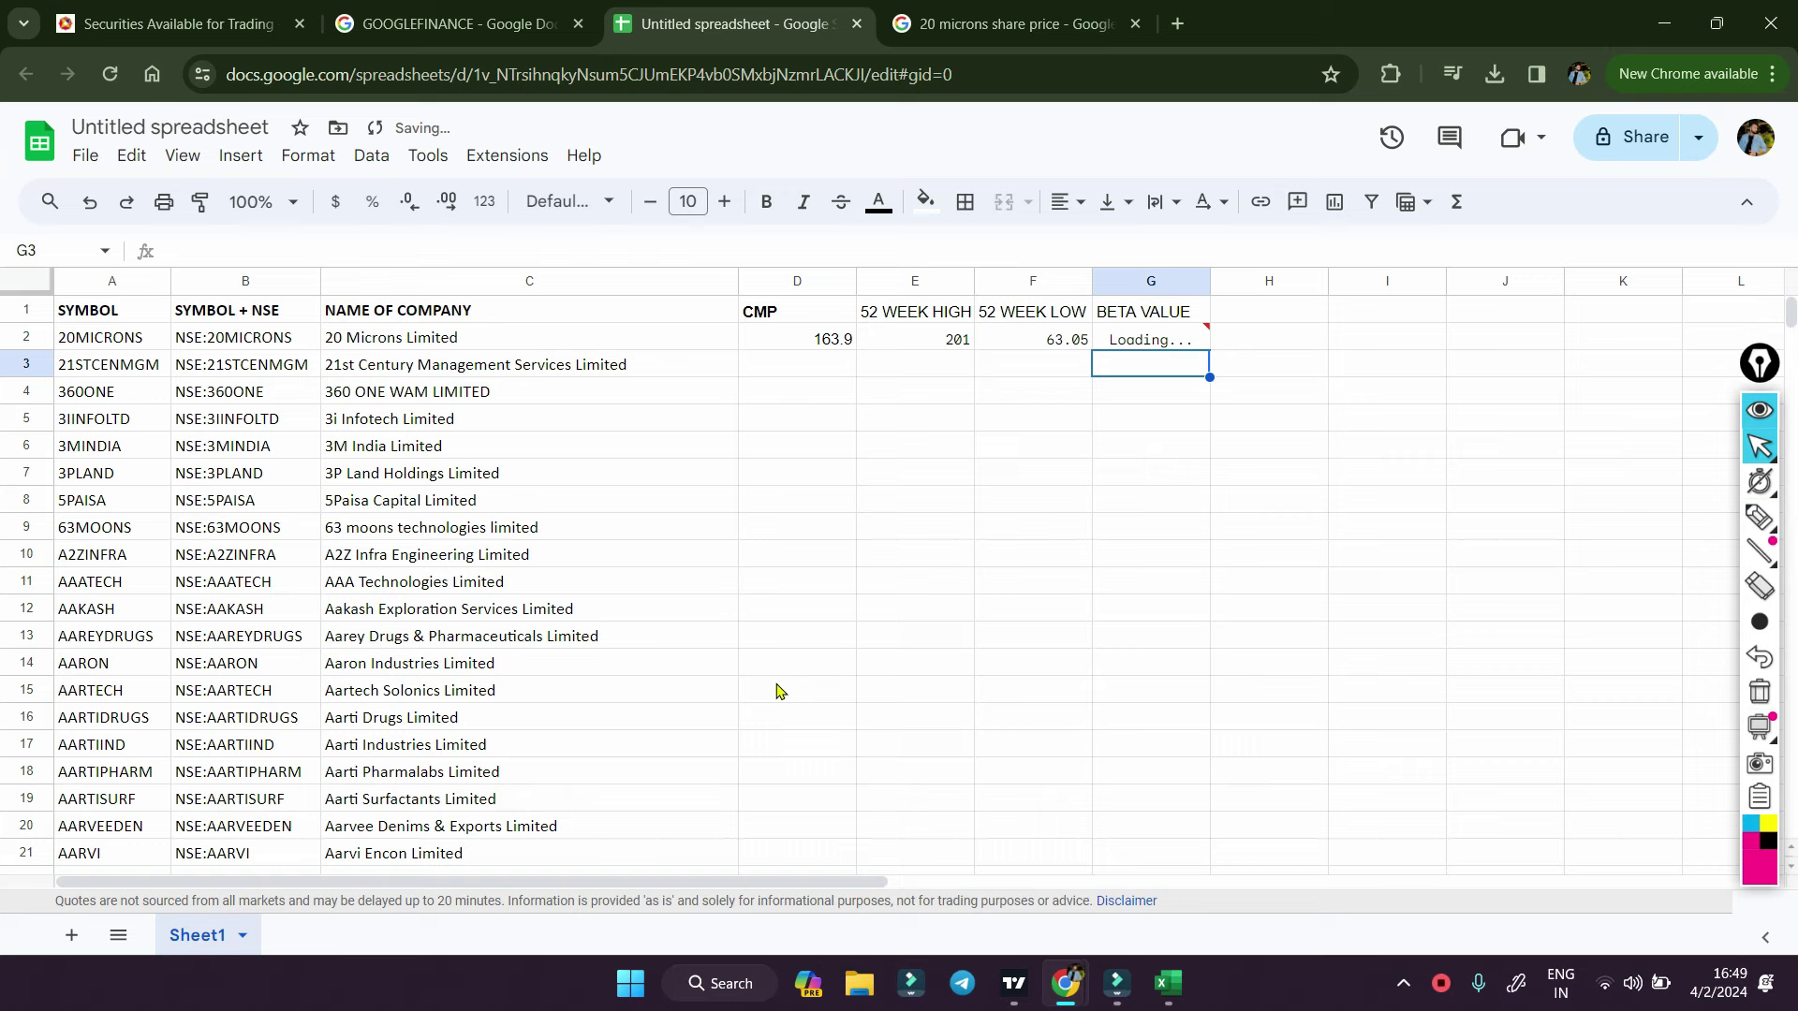
{"action": "left_click", "coordinate": [1133, 347]}
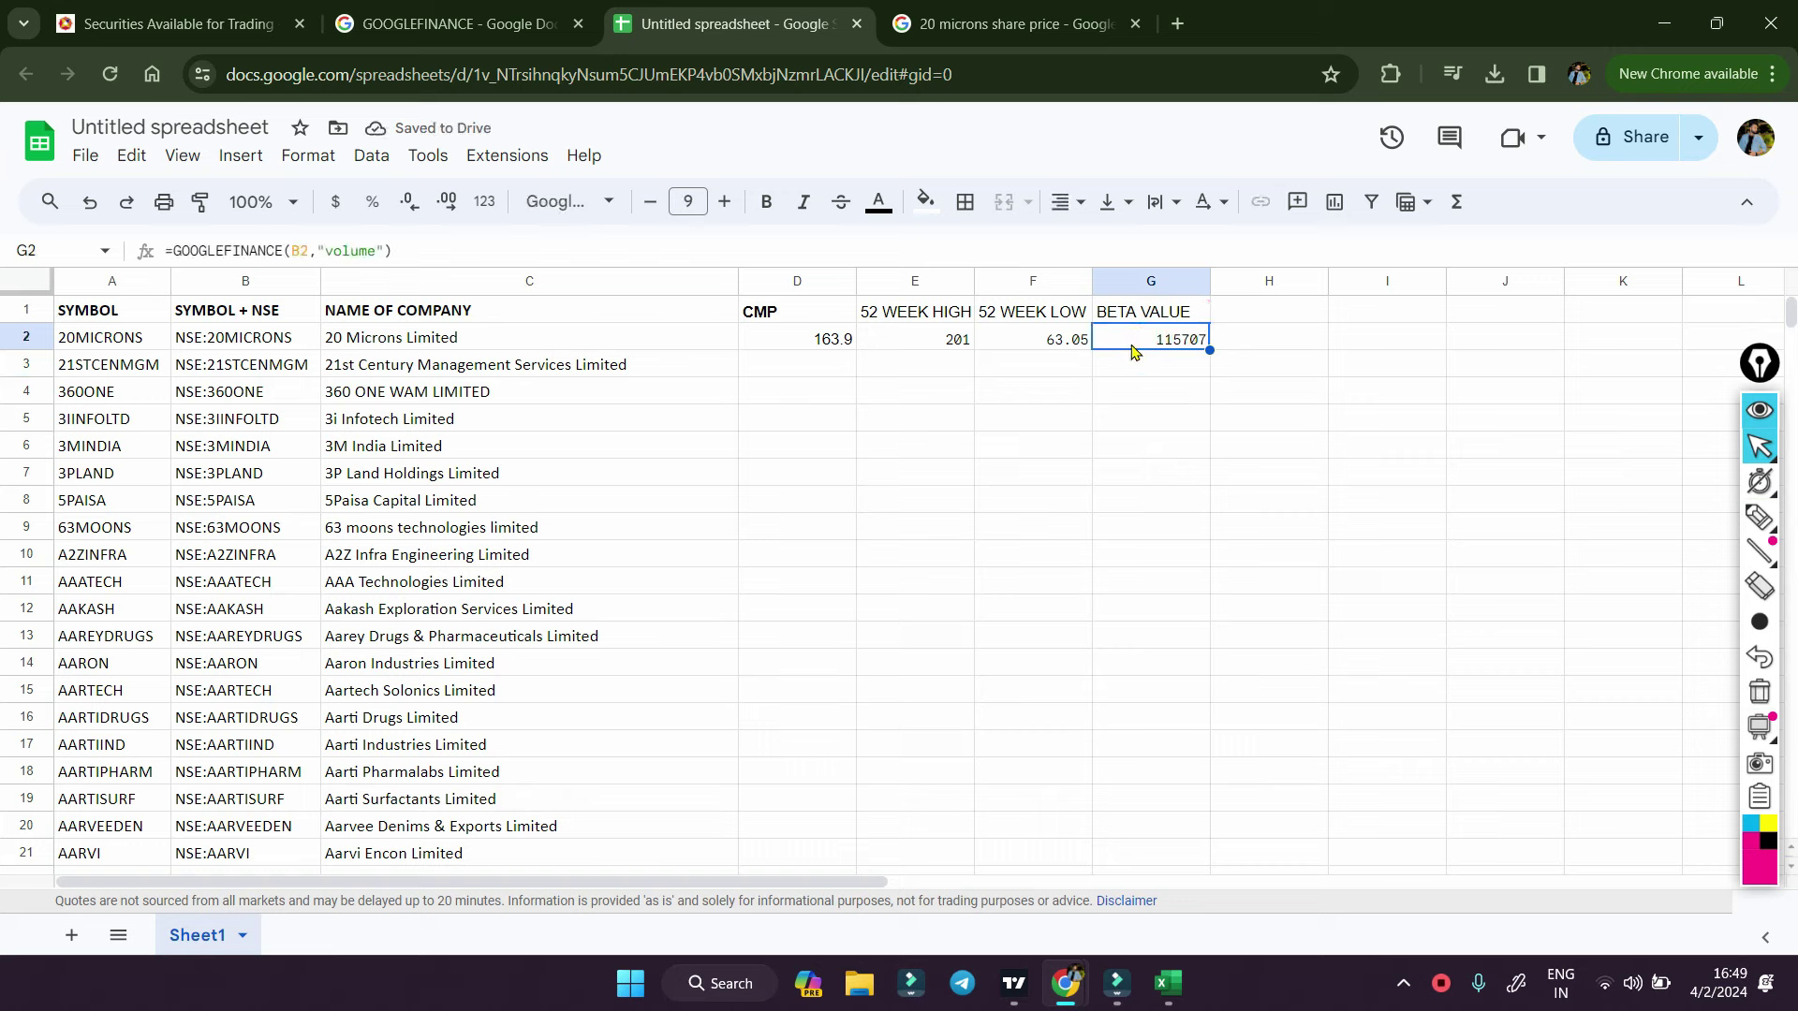
- Head column H with 'MARKET CAP'
{"action": "left_click", "coordinate": [1257, 309]}
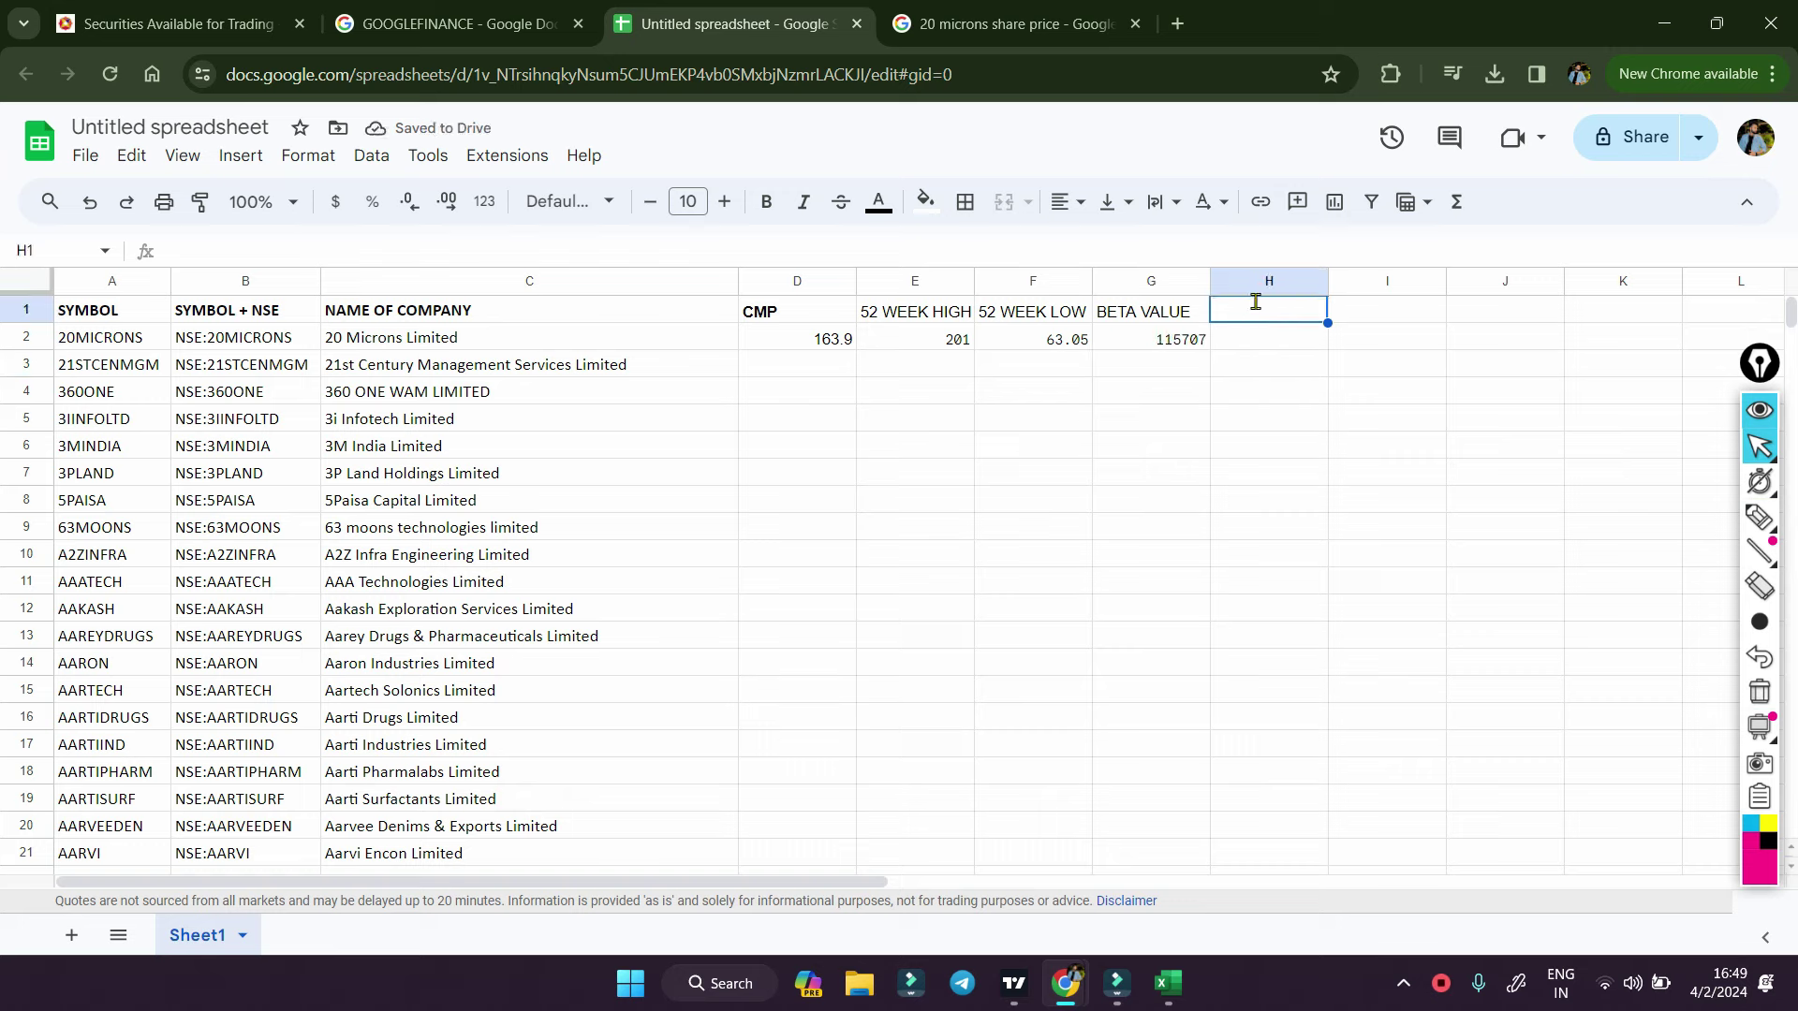
{"action": "type", "text": "MARKET C"}
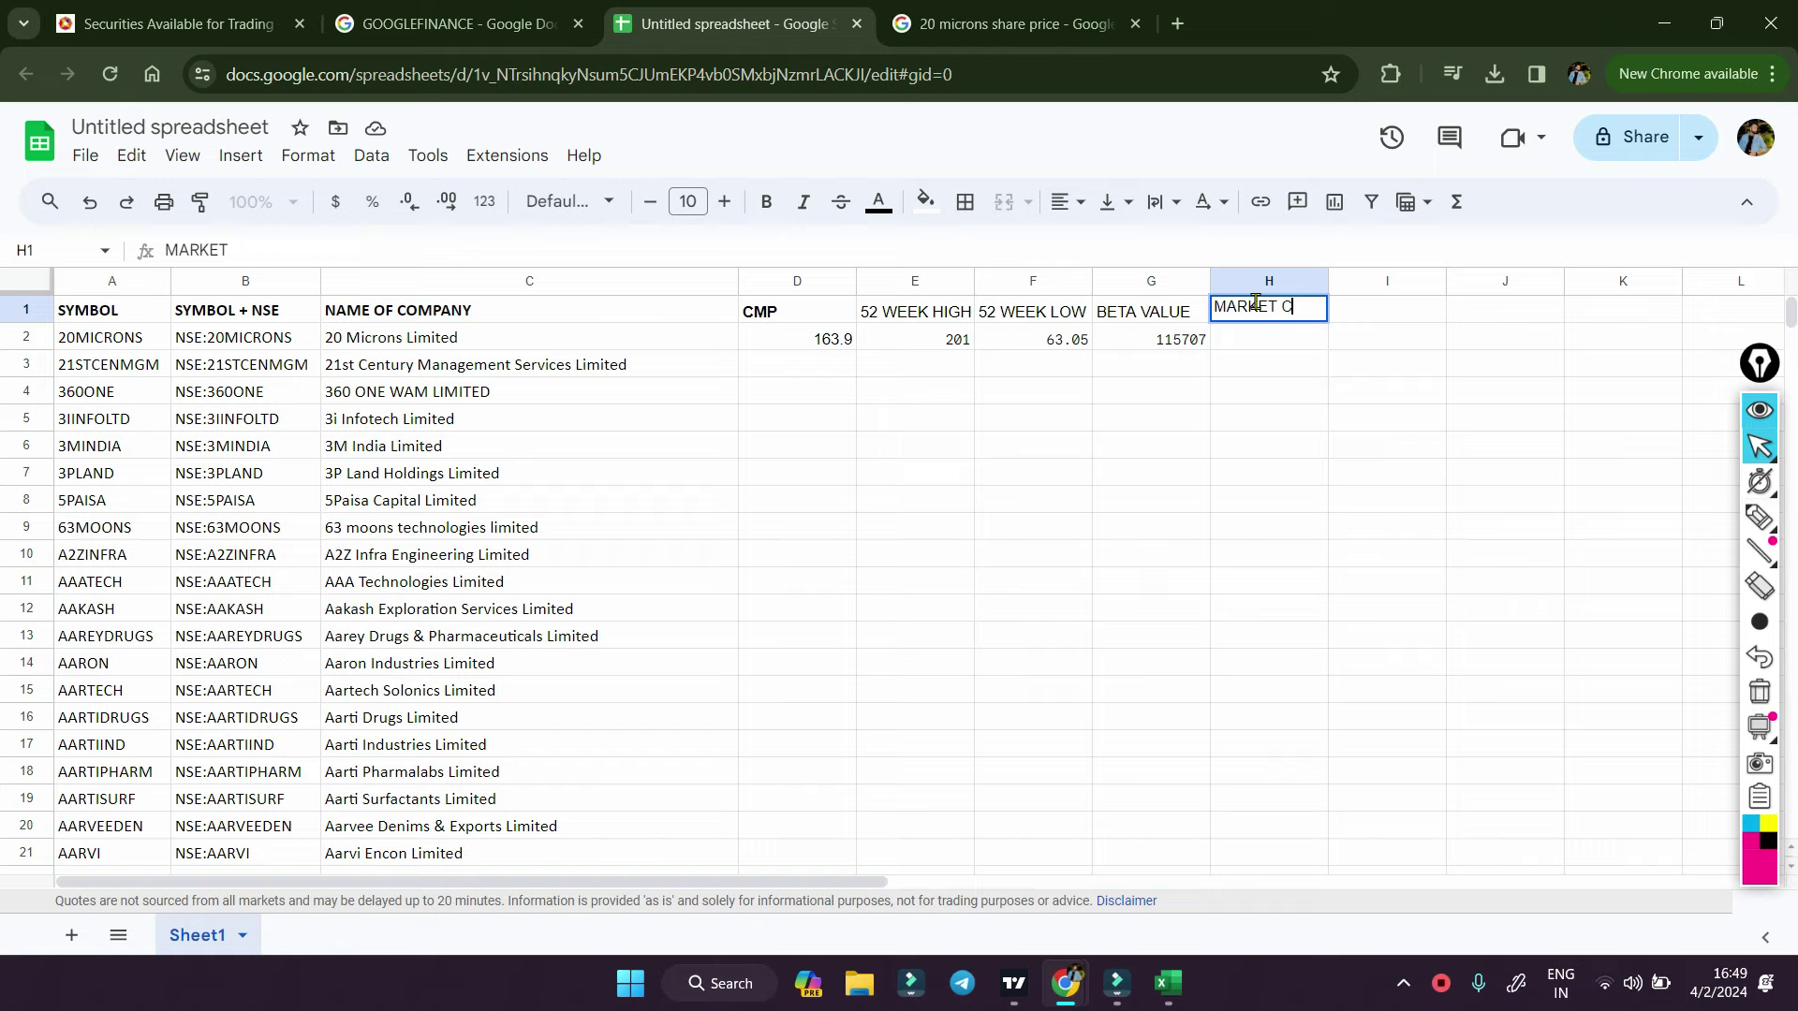
{"action": "type", "text": "AP"}
{"action": "key", "text": "Return"}
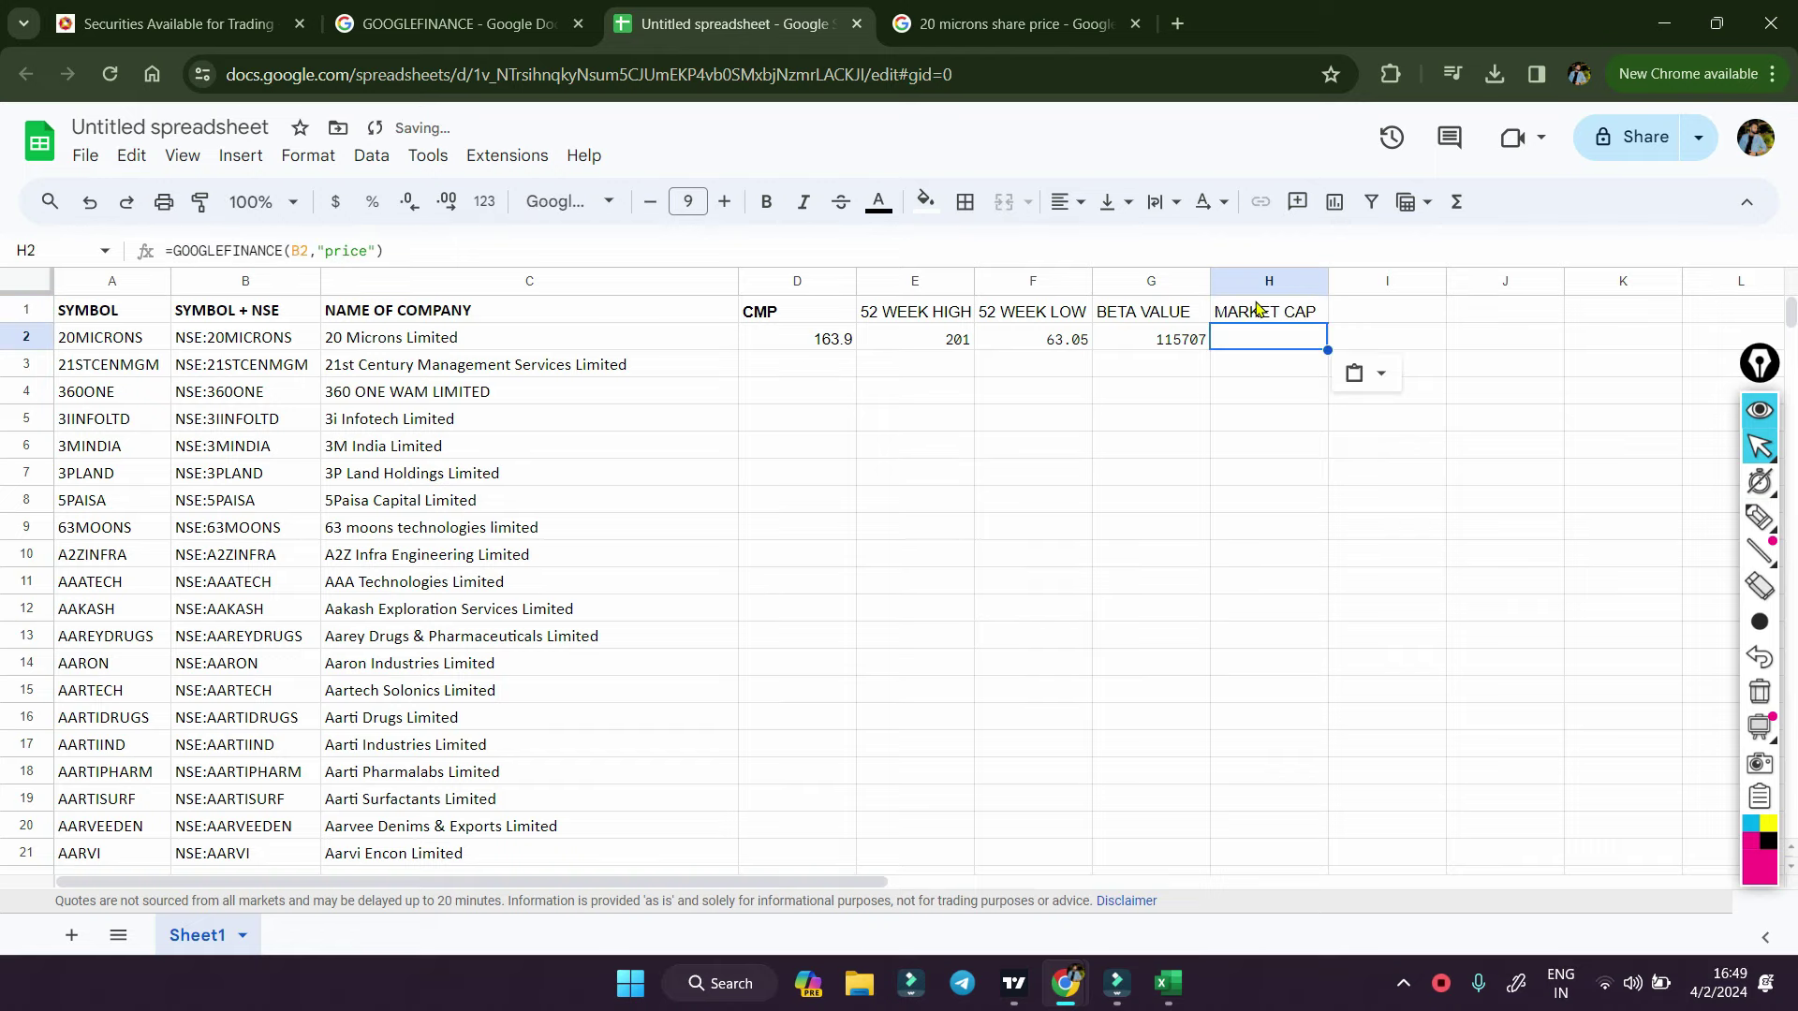
{"action": "left_click", "coordinate": [545, 21]}
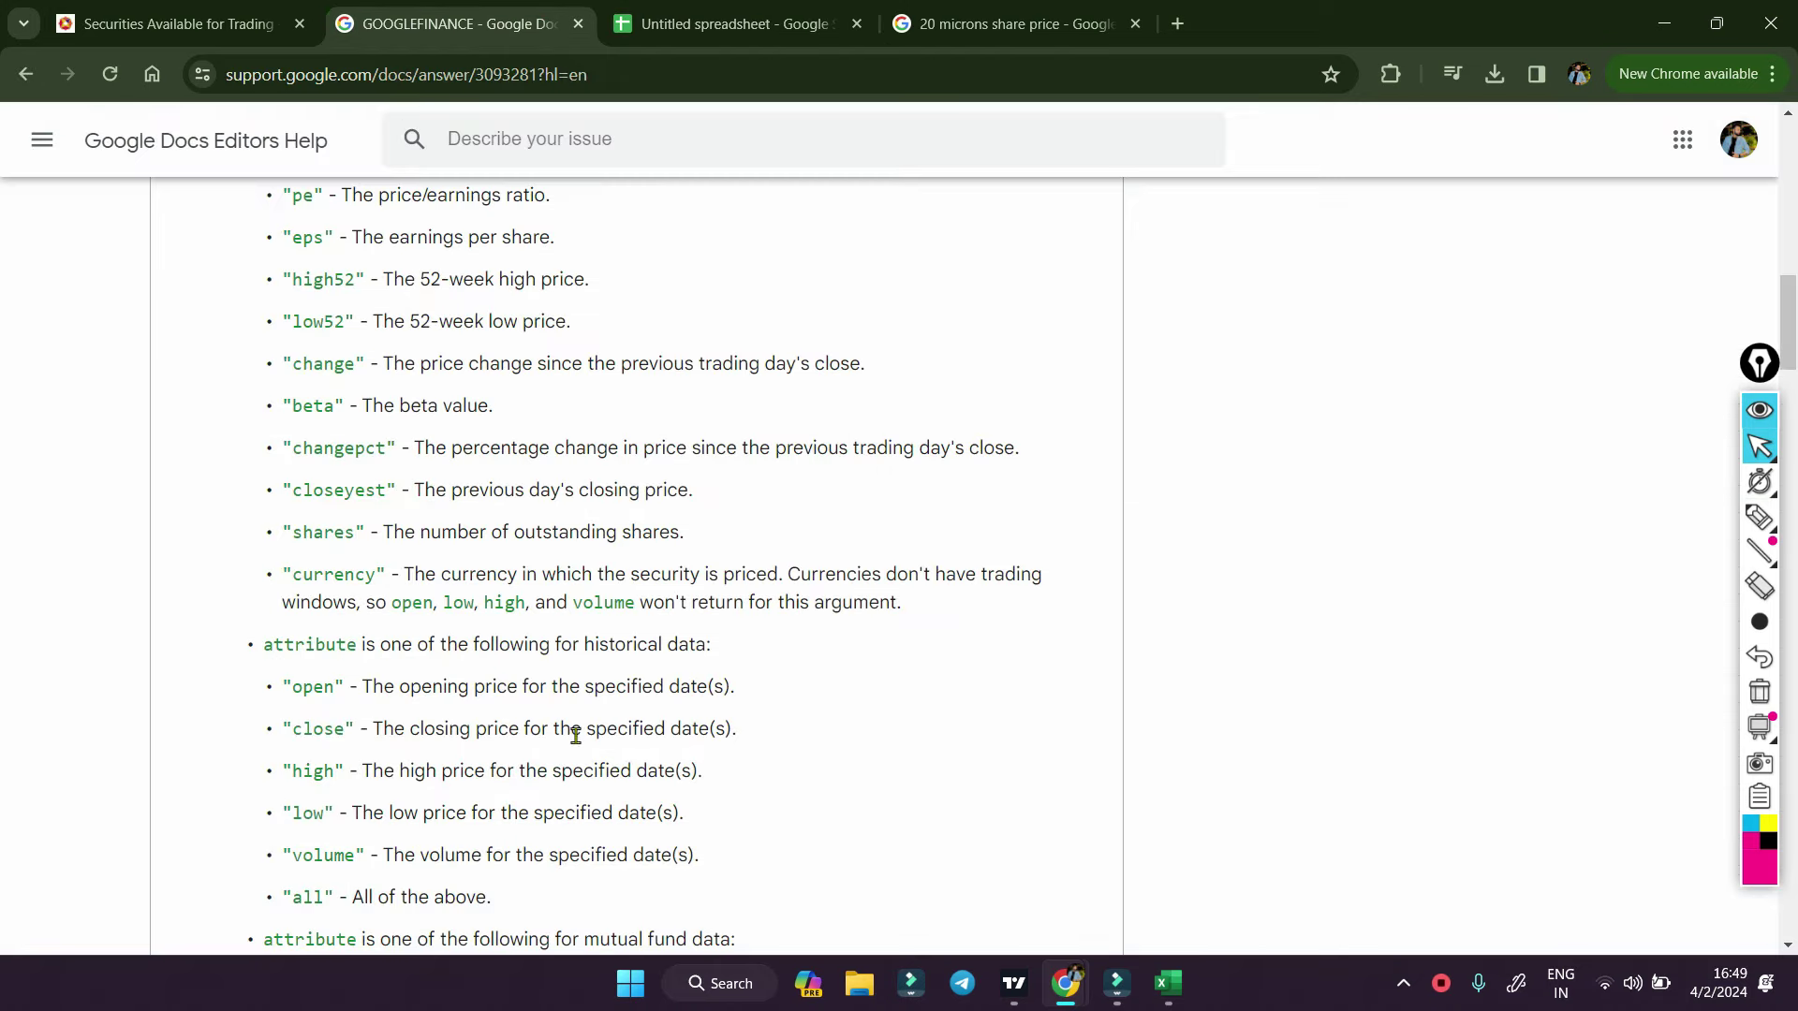
{"action": "scroll", "coordinate": [577, 726], "scroll_direction": "up", "scroll_amount": 4}
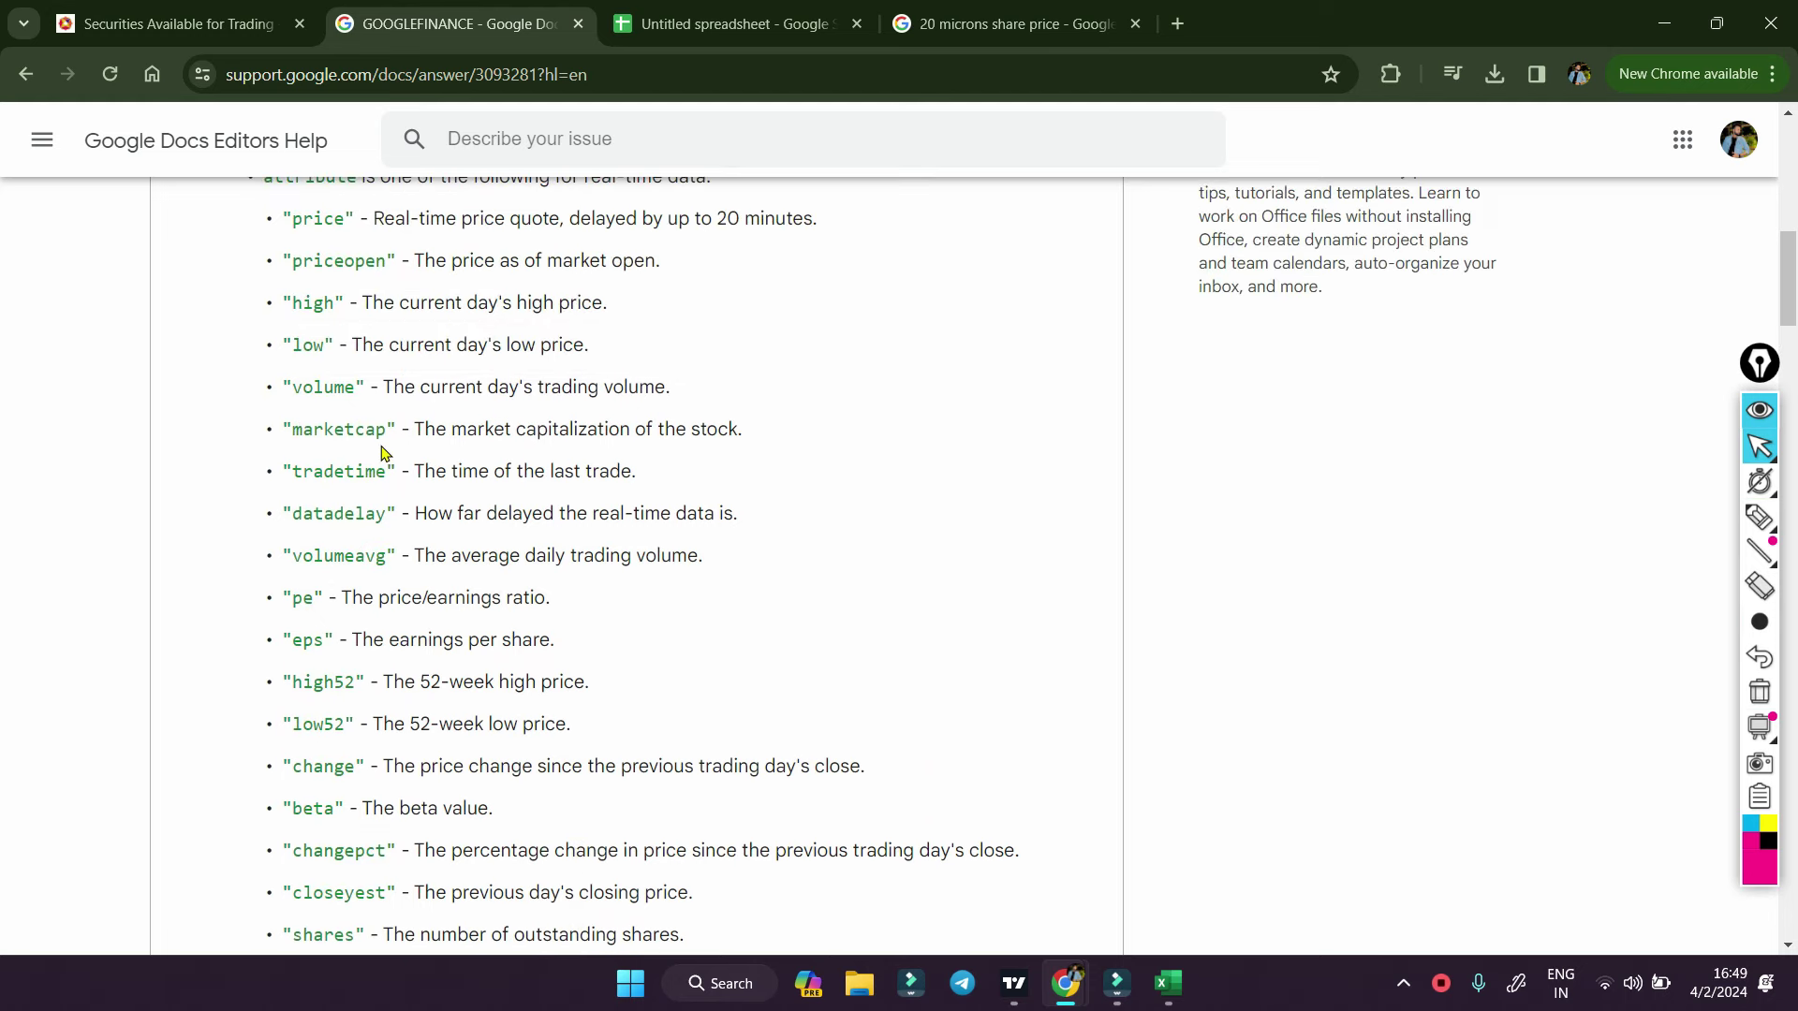
{"action": "left_click", "coordinate": [730, 23]}
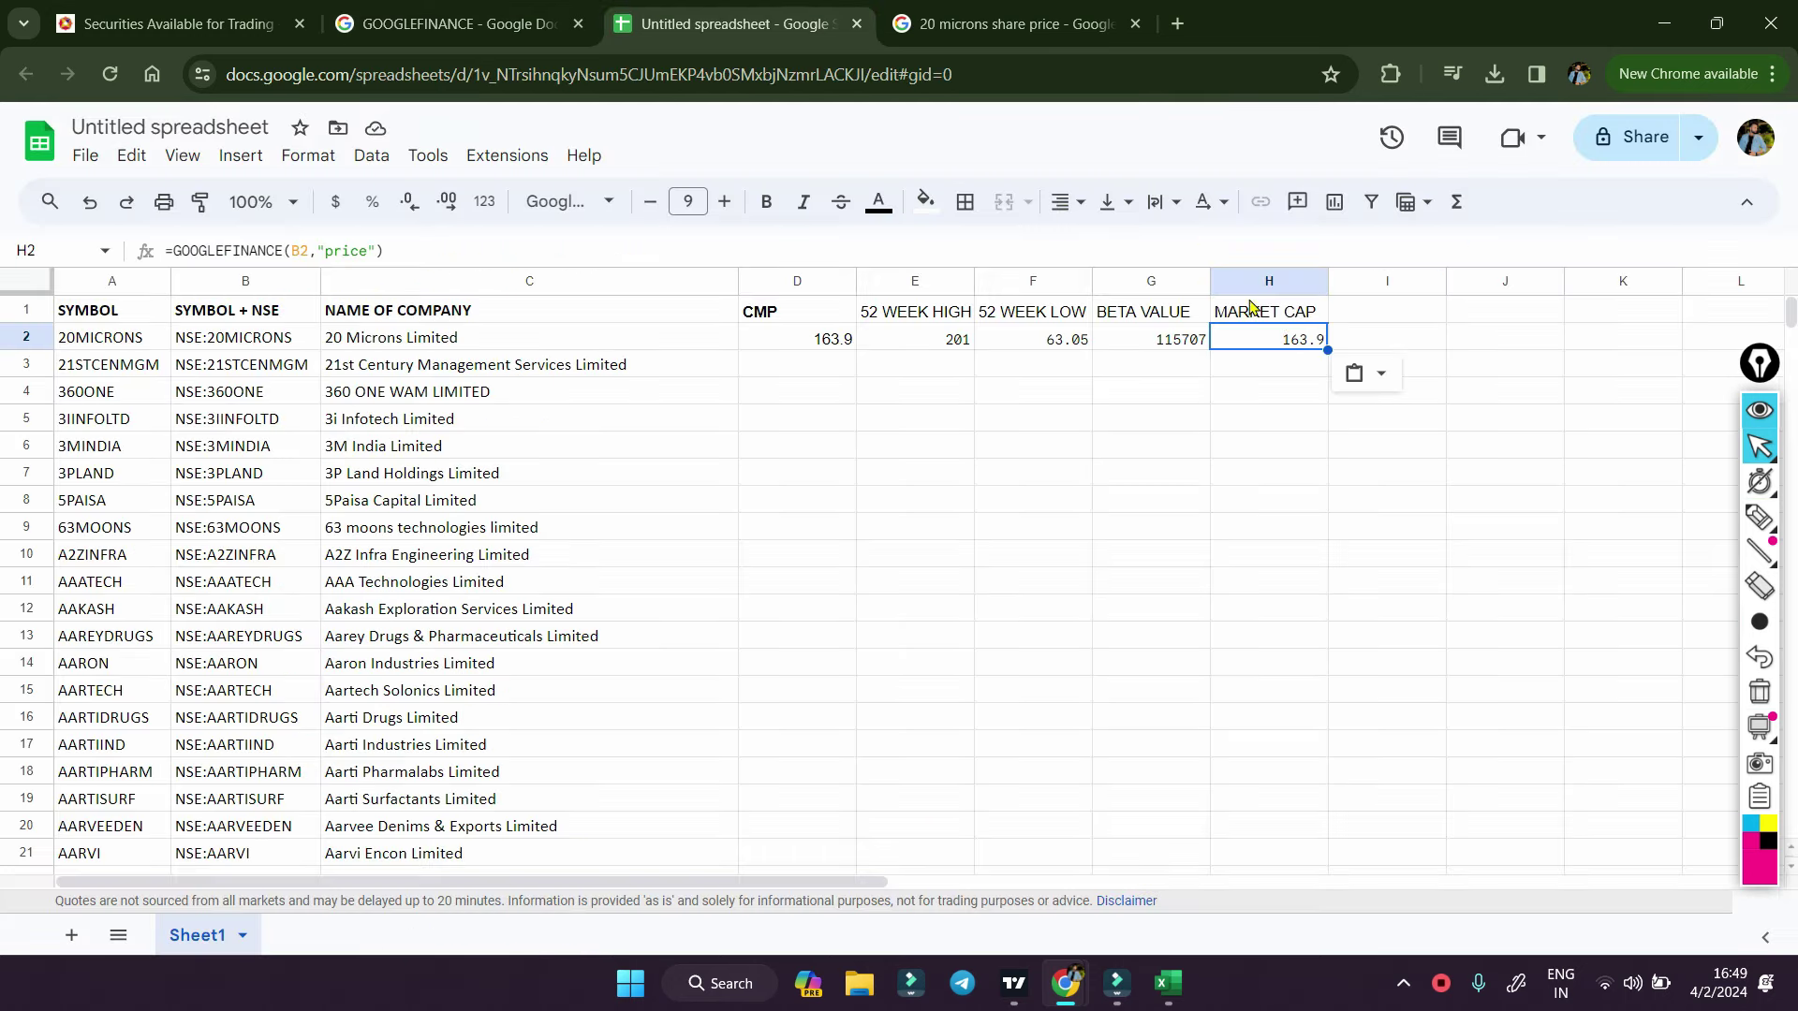
{"action": "left_click", "coordinate": [365, 251]}
{"action": "key", "text": "BackSpace"}
{"action": "key", "text": "BackSpace"}
{"action": "key", "text": "BackSpace"}
{"action": "key", "text": "BackSpace"}
{"action": "key", "text": "BackSpace"}
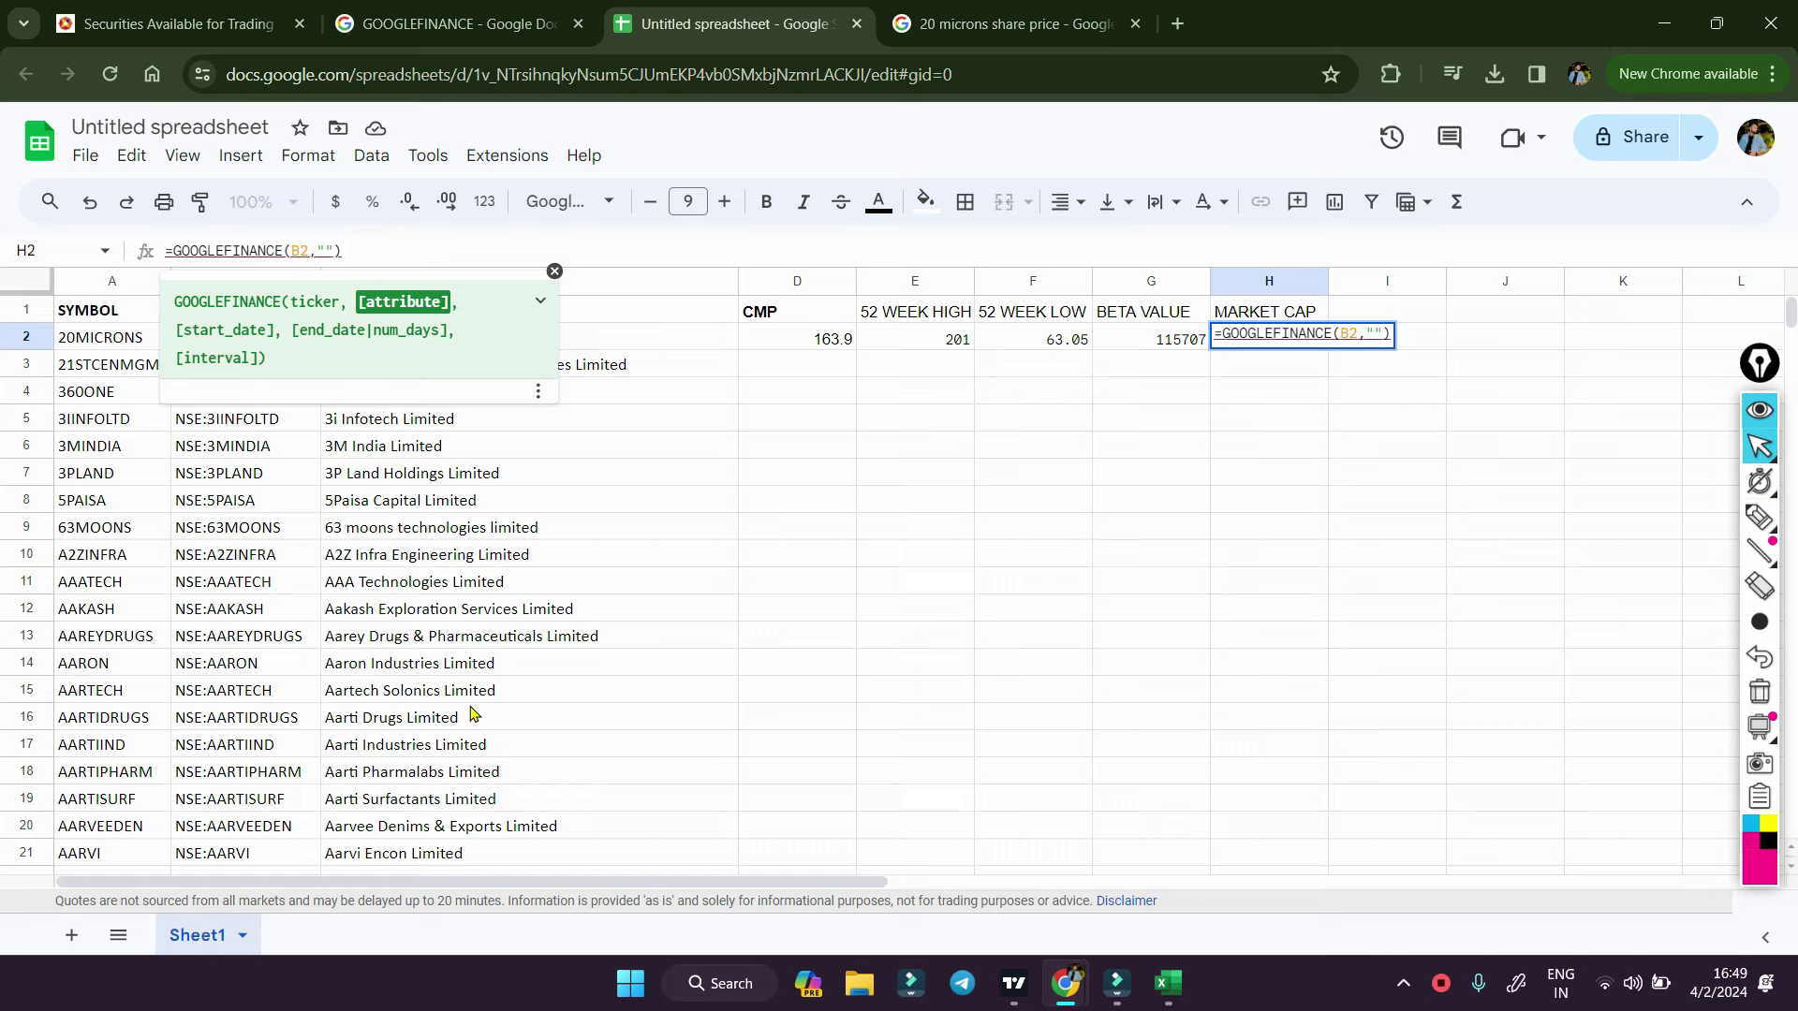
{"action": "type", "text": "moarket"}
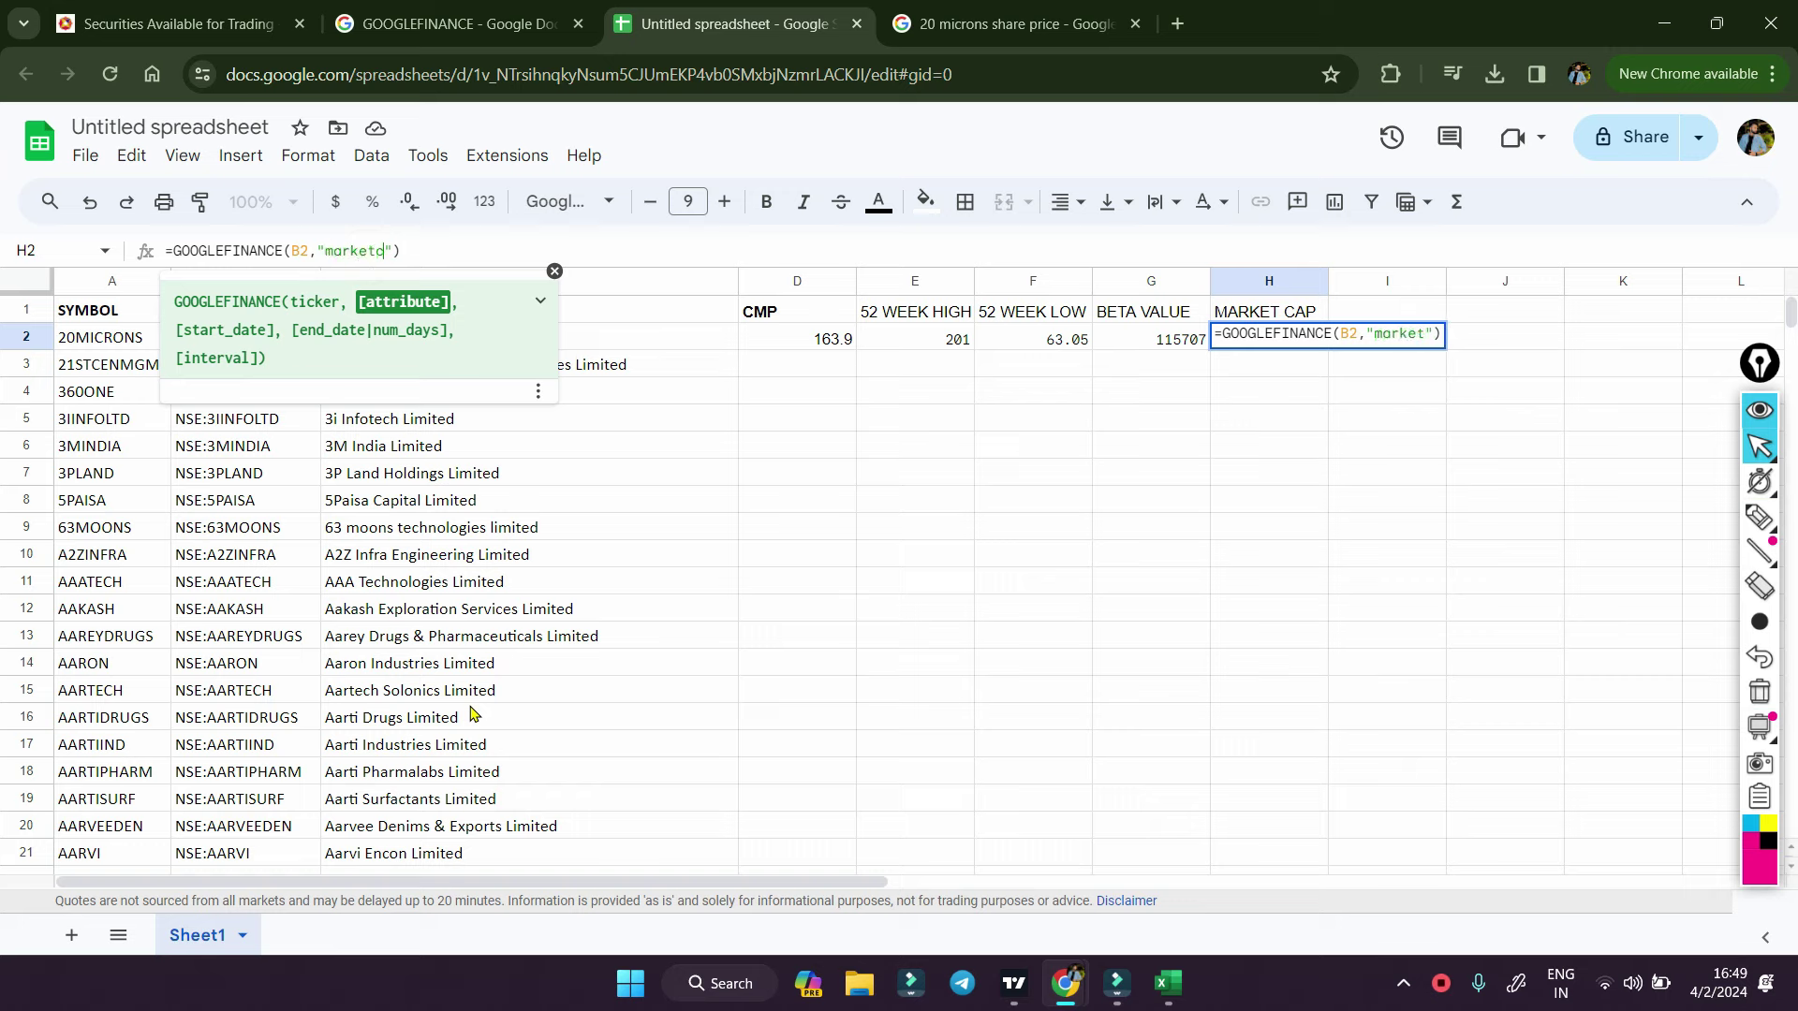
{"action": "type", "text": "cap"}
{"action": "key", "text": "Return"}
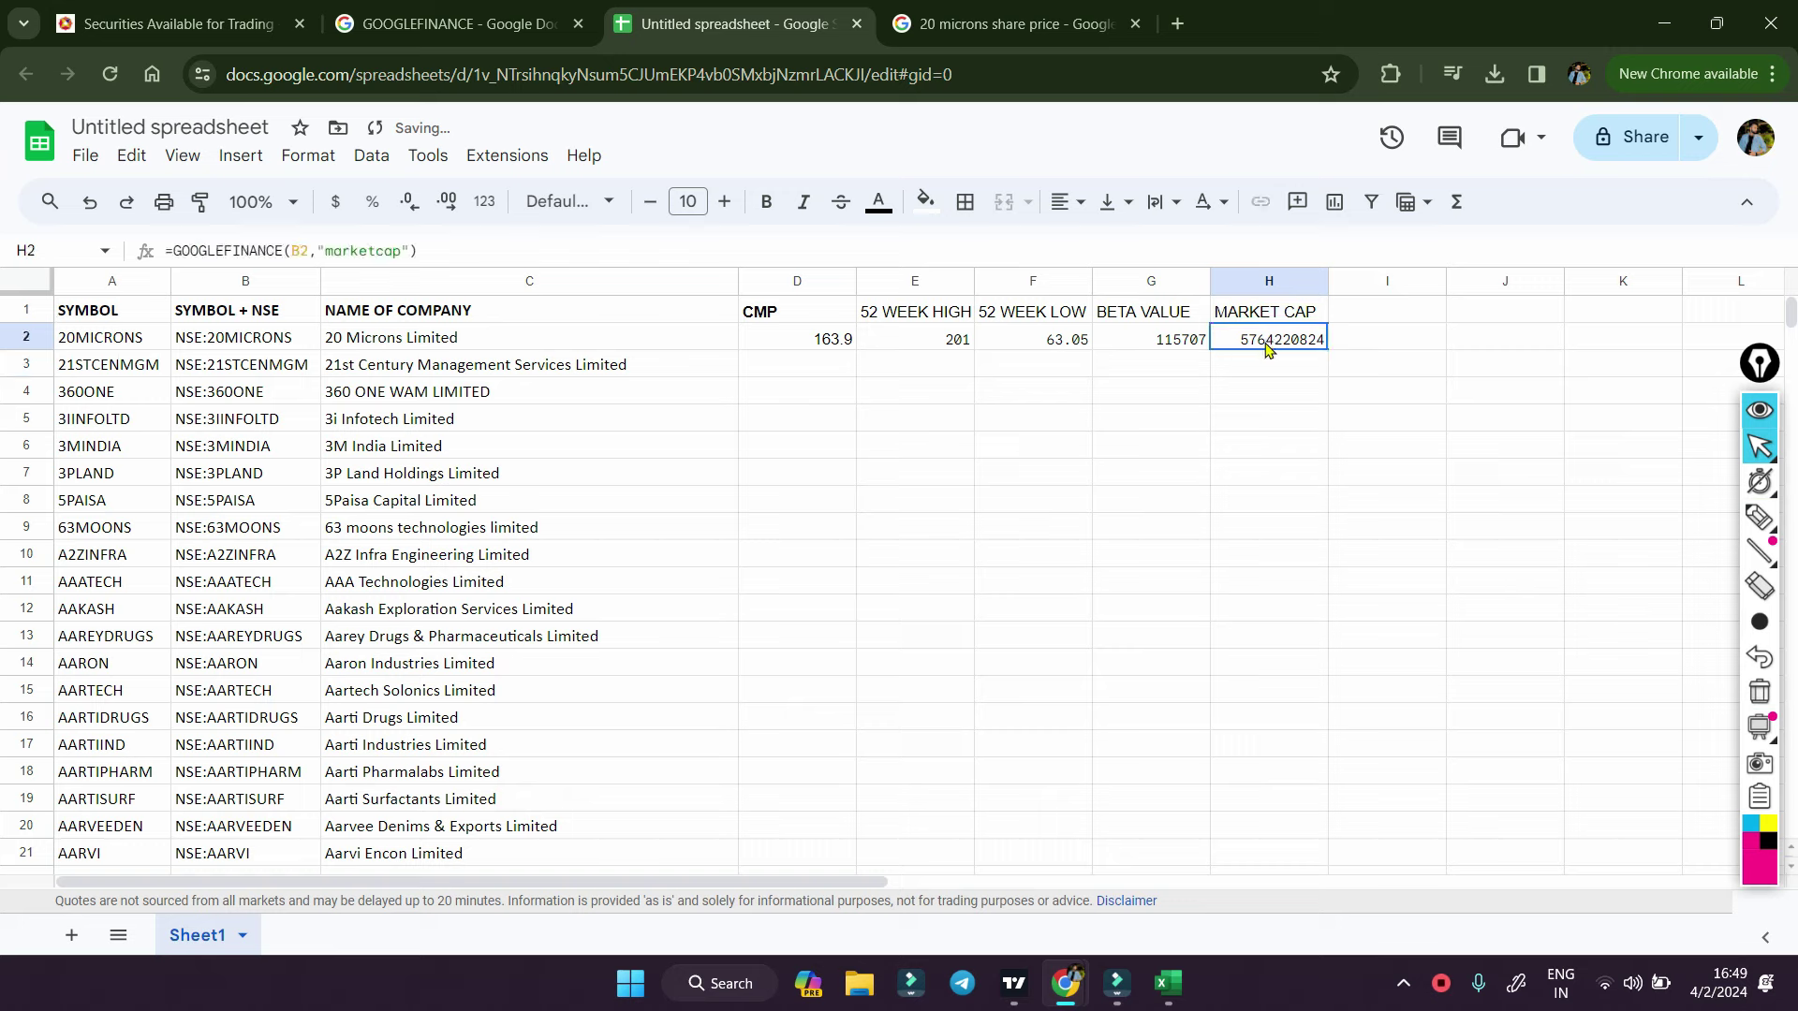
{"action": "left_click", "coordinate": [1265, 345]}
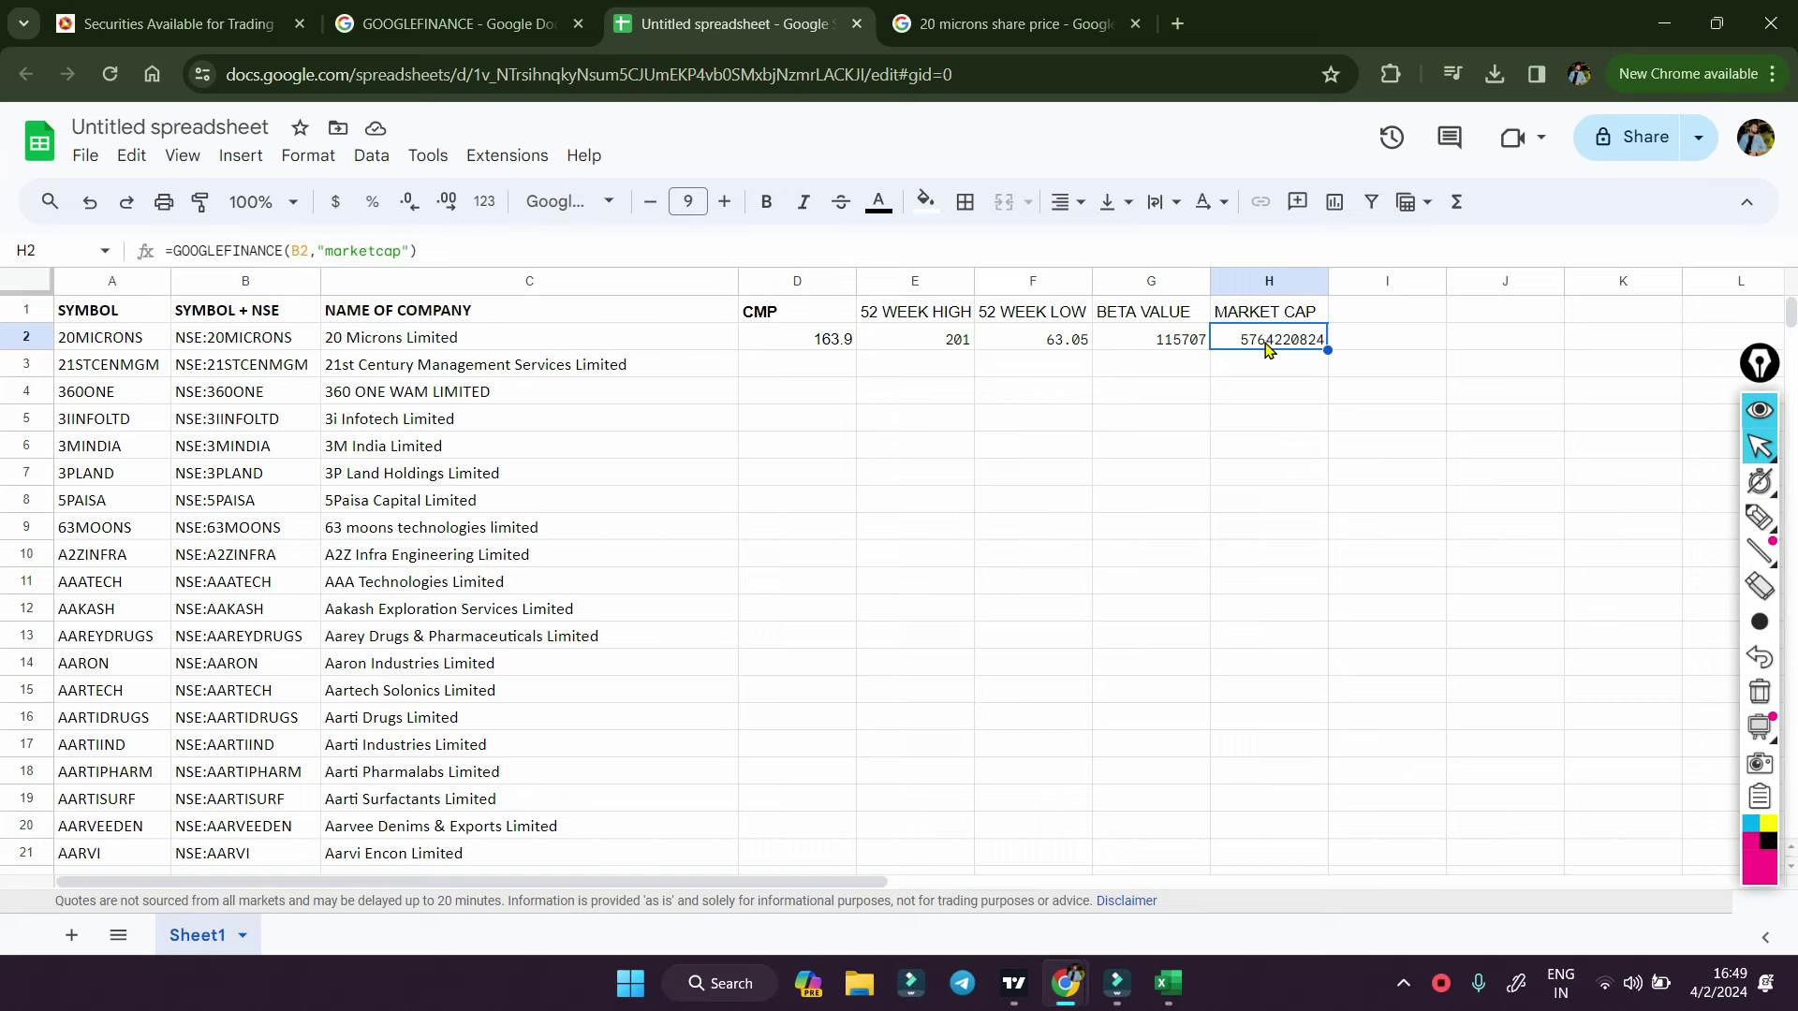
- Bold the header cells E1 through H1
{"action": "left_click", "coordinate": [909, 319]}
{"action": "key", "text": "shift+Right"}
{"action": "key", "text": "shift+Right"}
{"action": "key", "text": "shift+Right"}
{"action": "key", "text": "ctrl+b"}
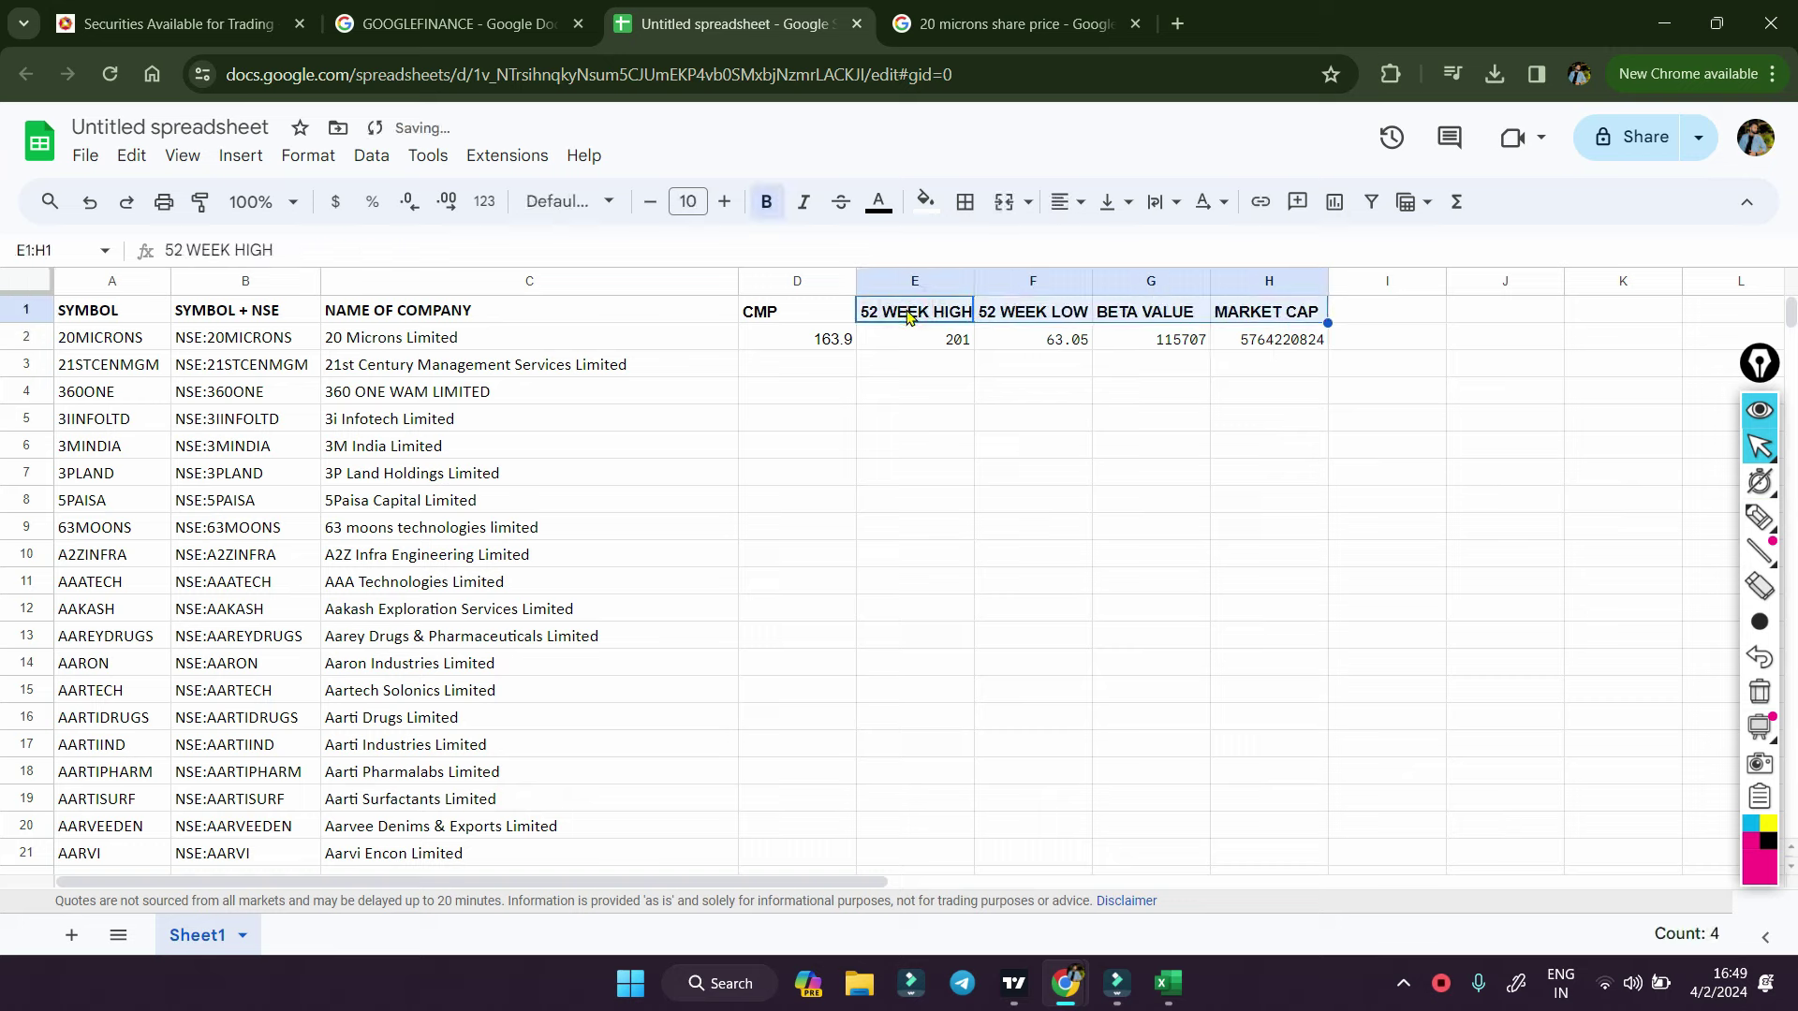
{"action": "left_click", "coordinate": [449, 24]}
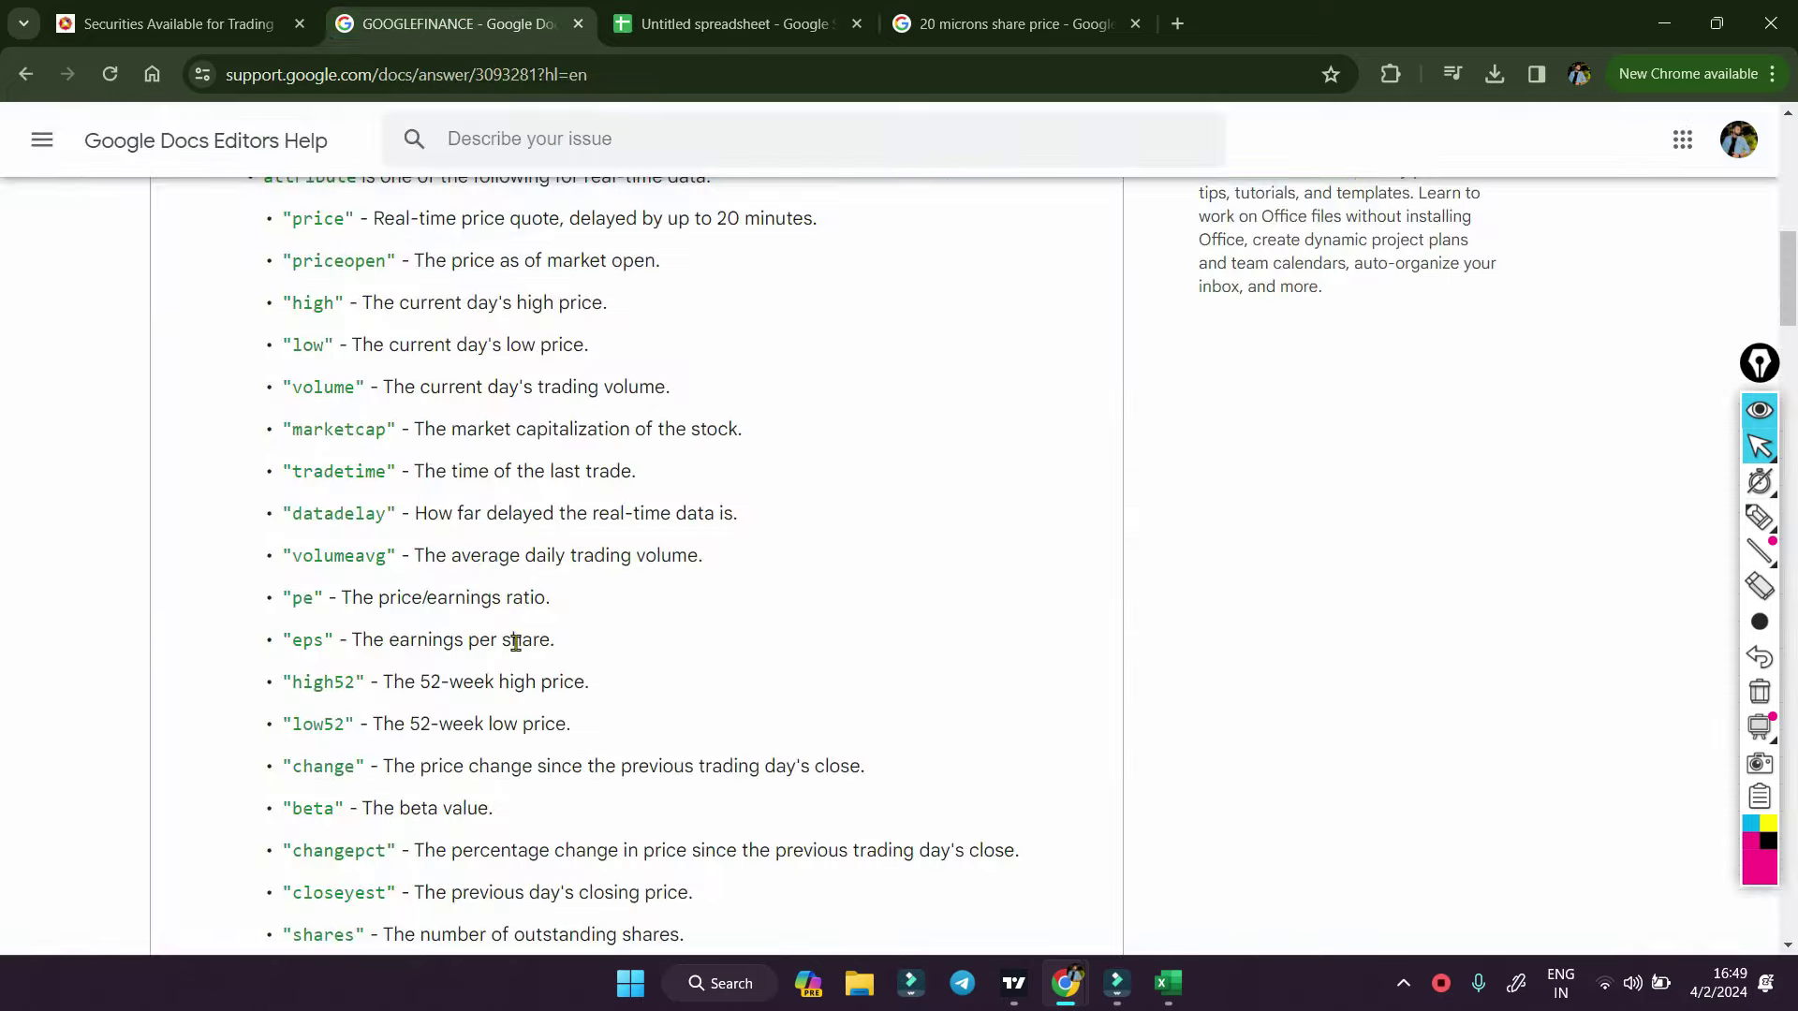
{"action": "scroll", "coordinate": [368, 415], "scroll_direction": "up", "scroll_amount": 10}
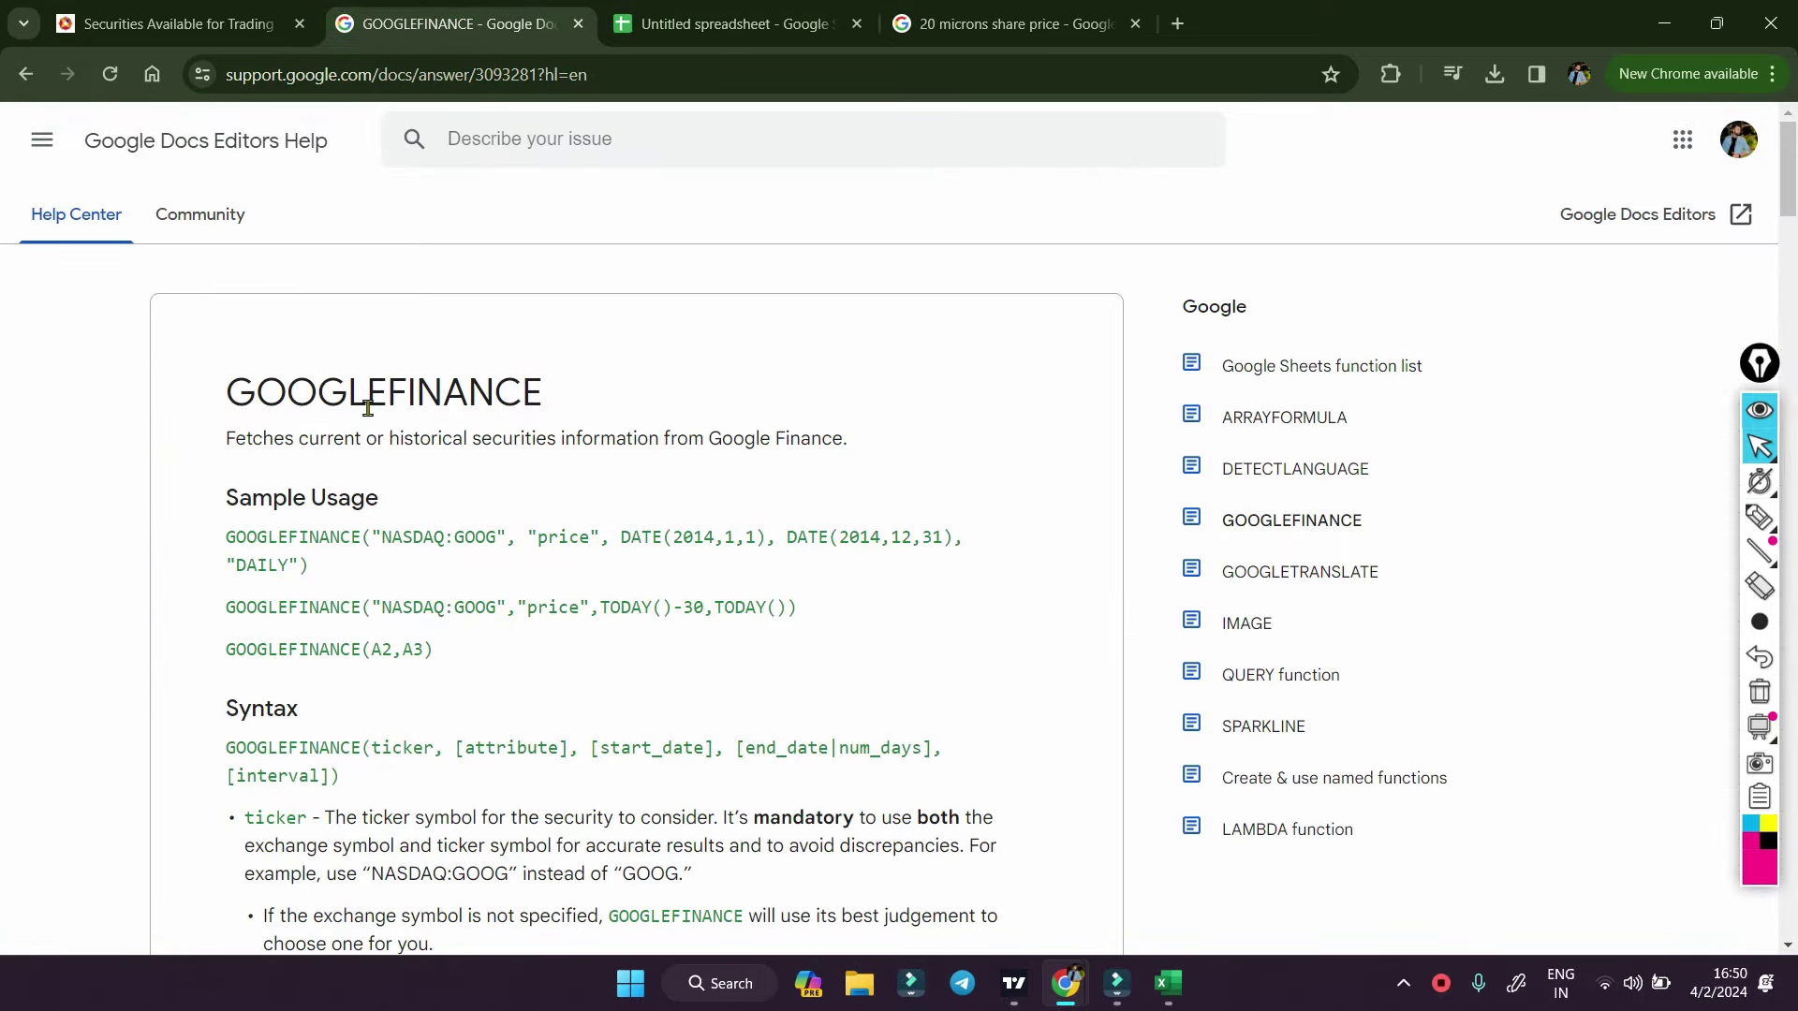
{"action": "scroll", "coordinate": [368, 409], "scroll_direction": "down", "scroll_amount": 1}
{"action": "scroll", "coordinate": [368, 408], "scroll_direction": "down", "scroll_amount": 2}
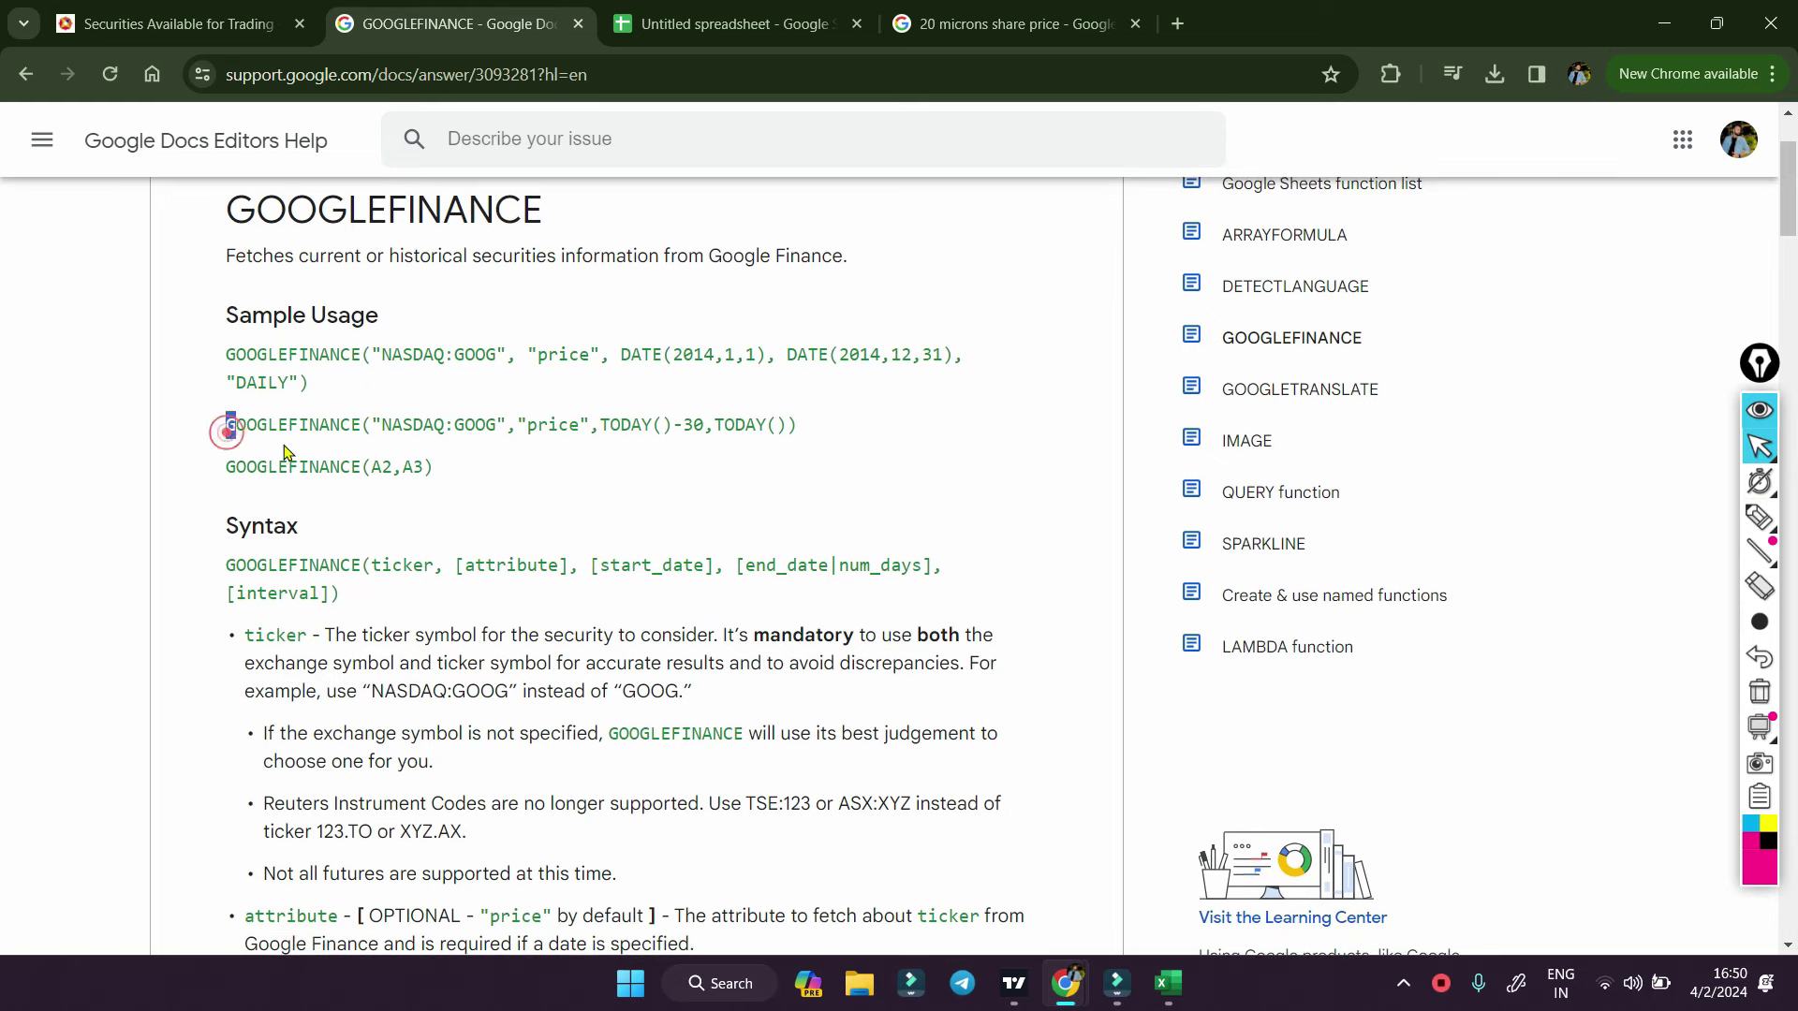
{"action": "left_click_drag", "start_coordinate": [228, 432], "coordinate": [418, 423]}
{"action": "left_click", "coordinate": [509, 465]}
{"action": "key", "text": "ctrl+Tab"}
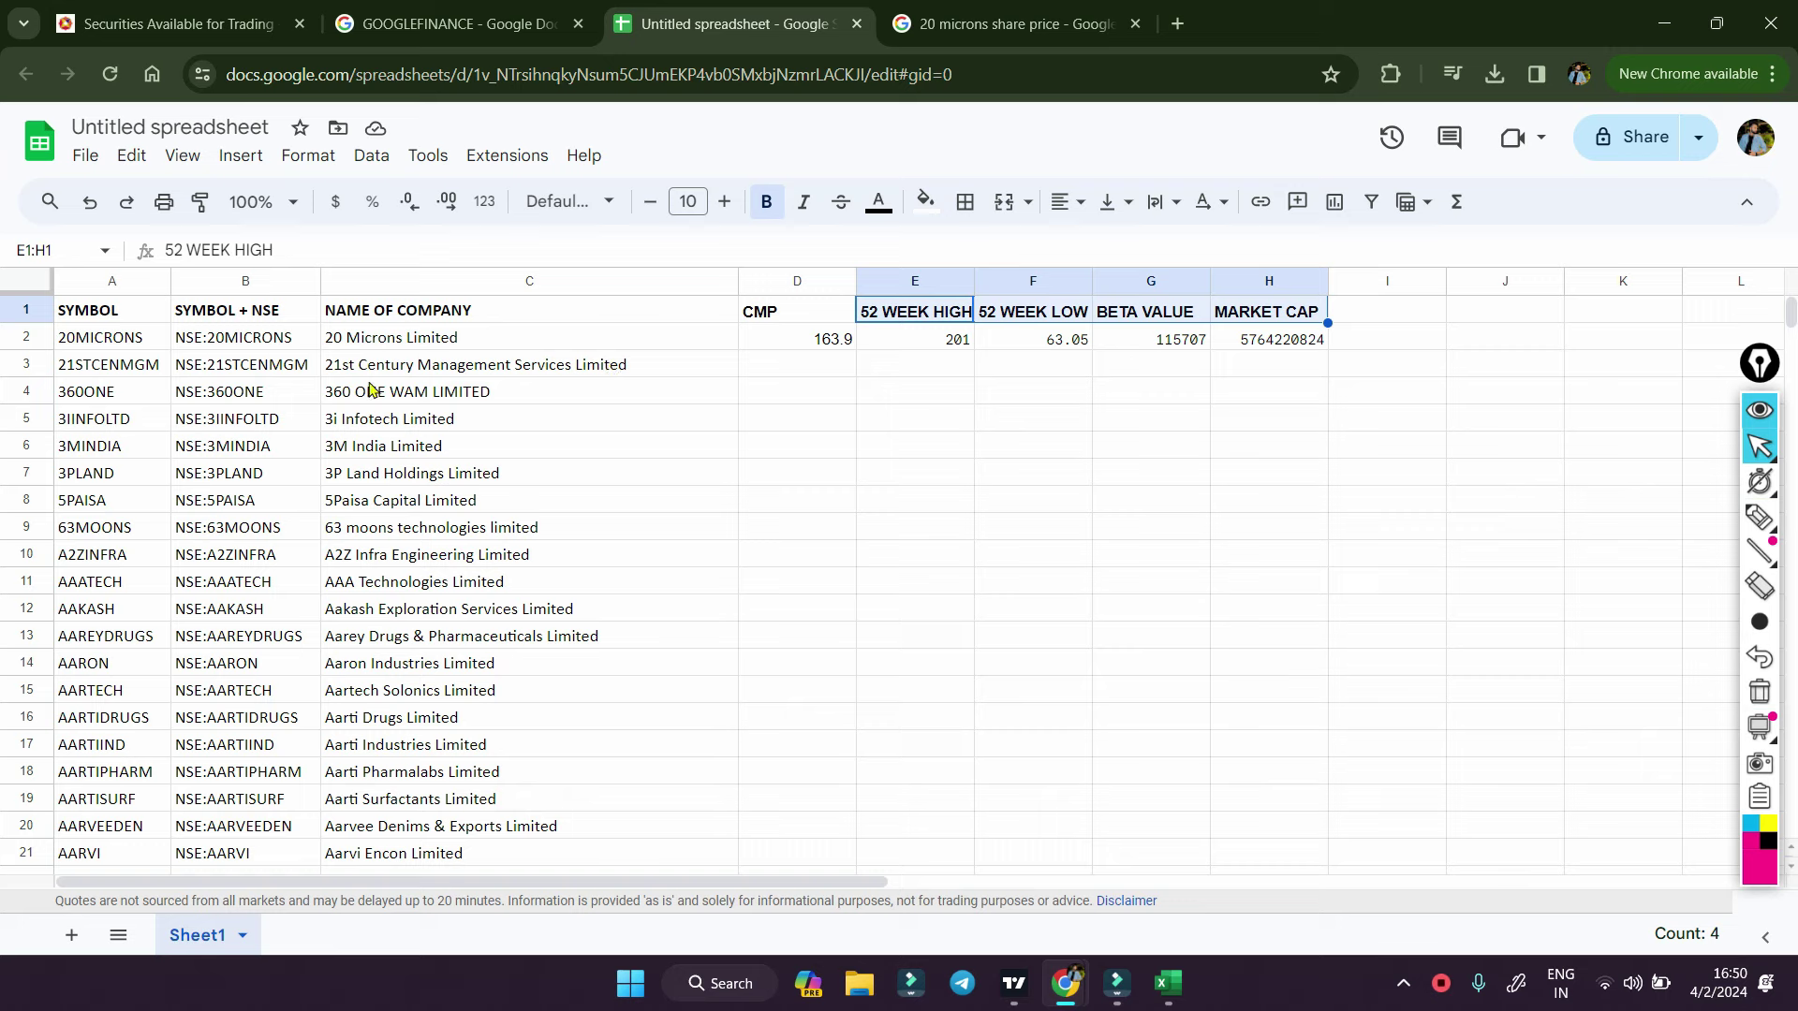
{"action": "left_click", "coordinate": [821, 365]}
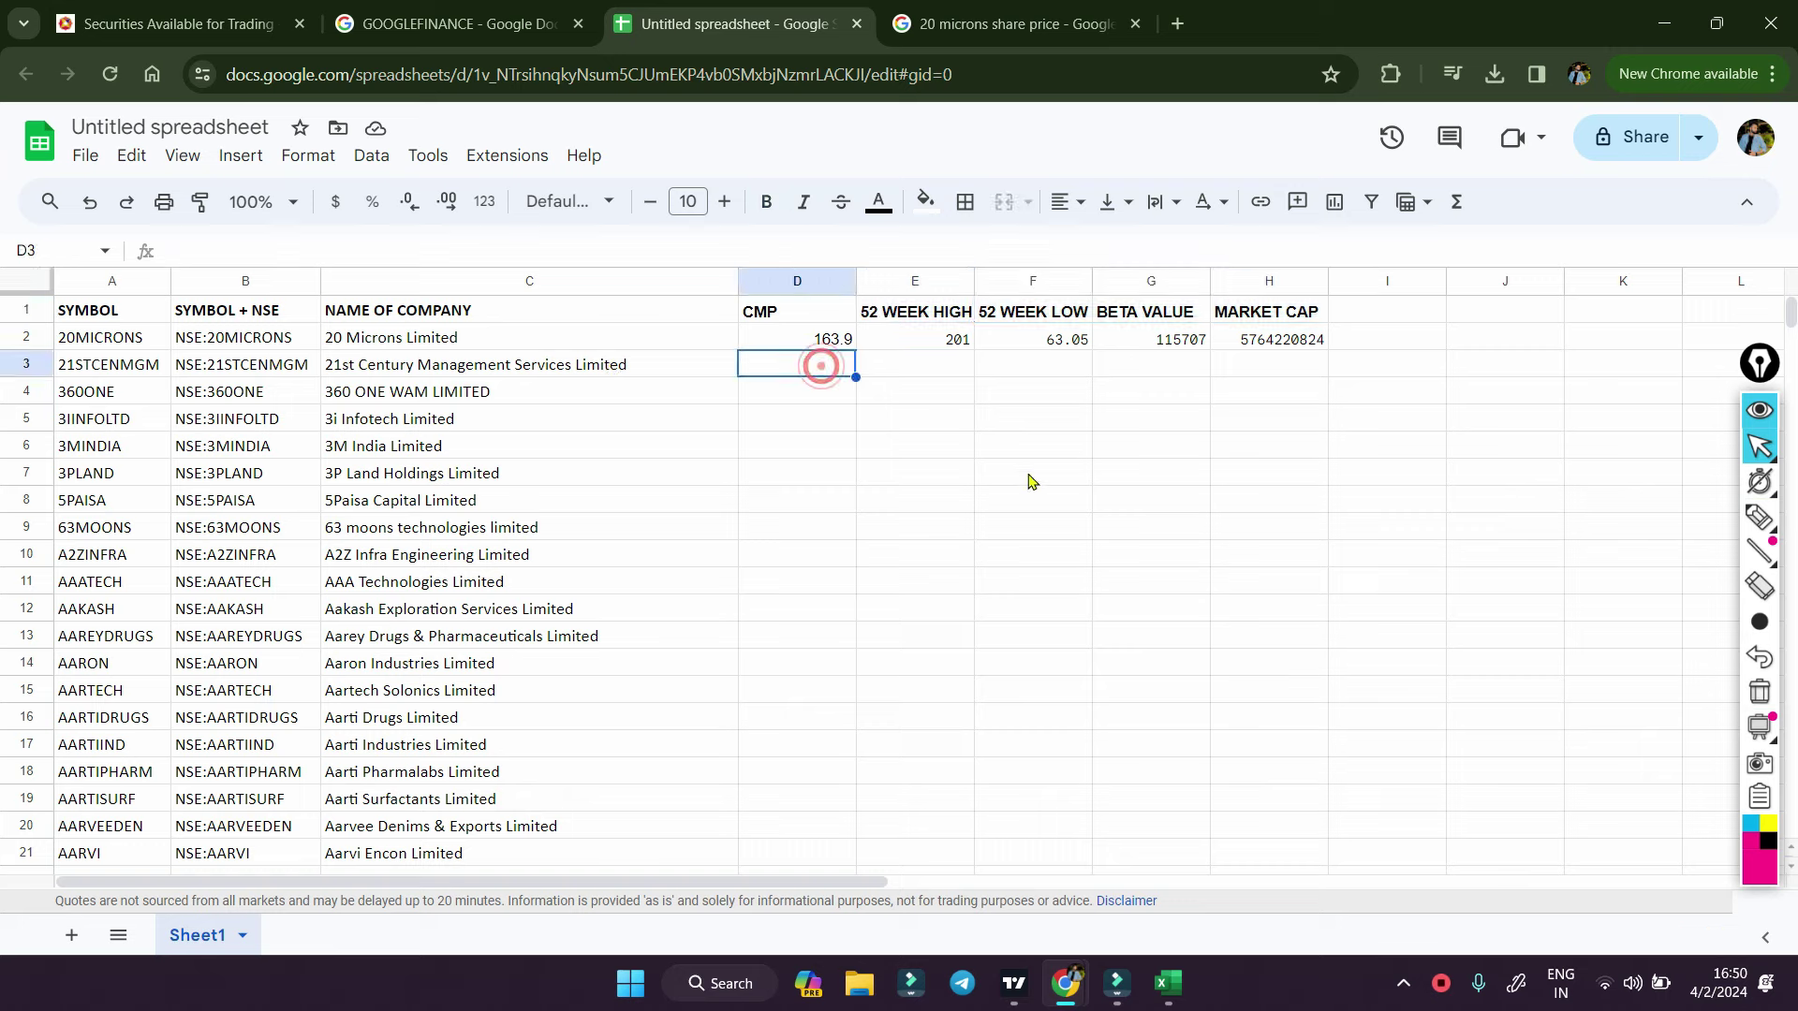
{"action": "left_click", "coordinate": [937, 444]}
{"action": "left_click", "coordinate": [812, 337]}
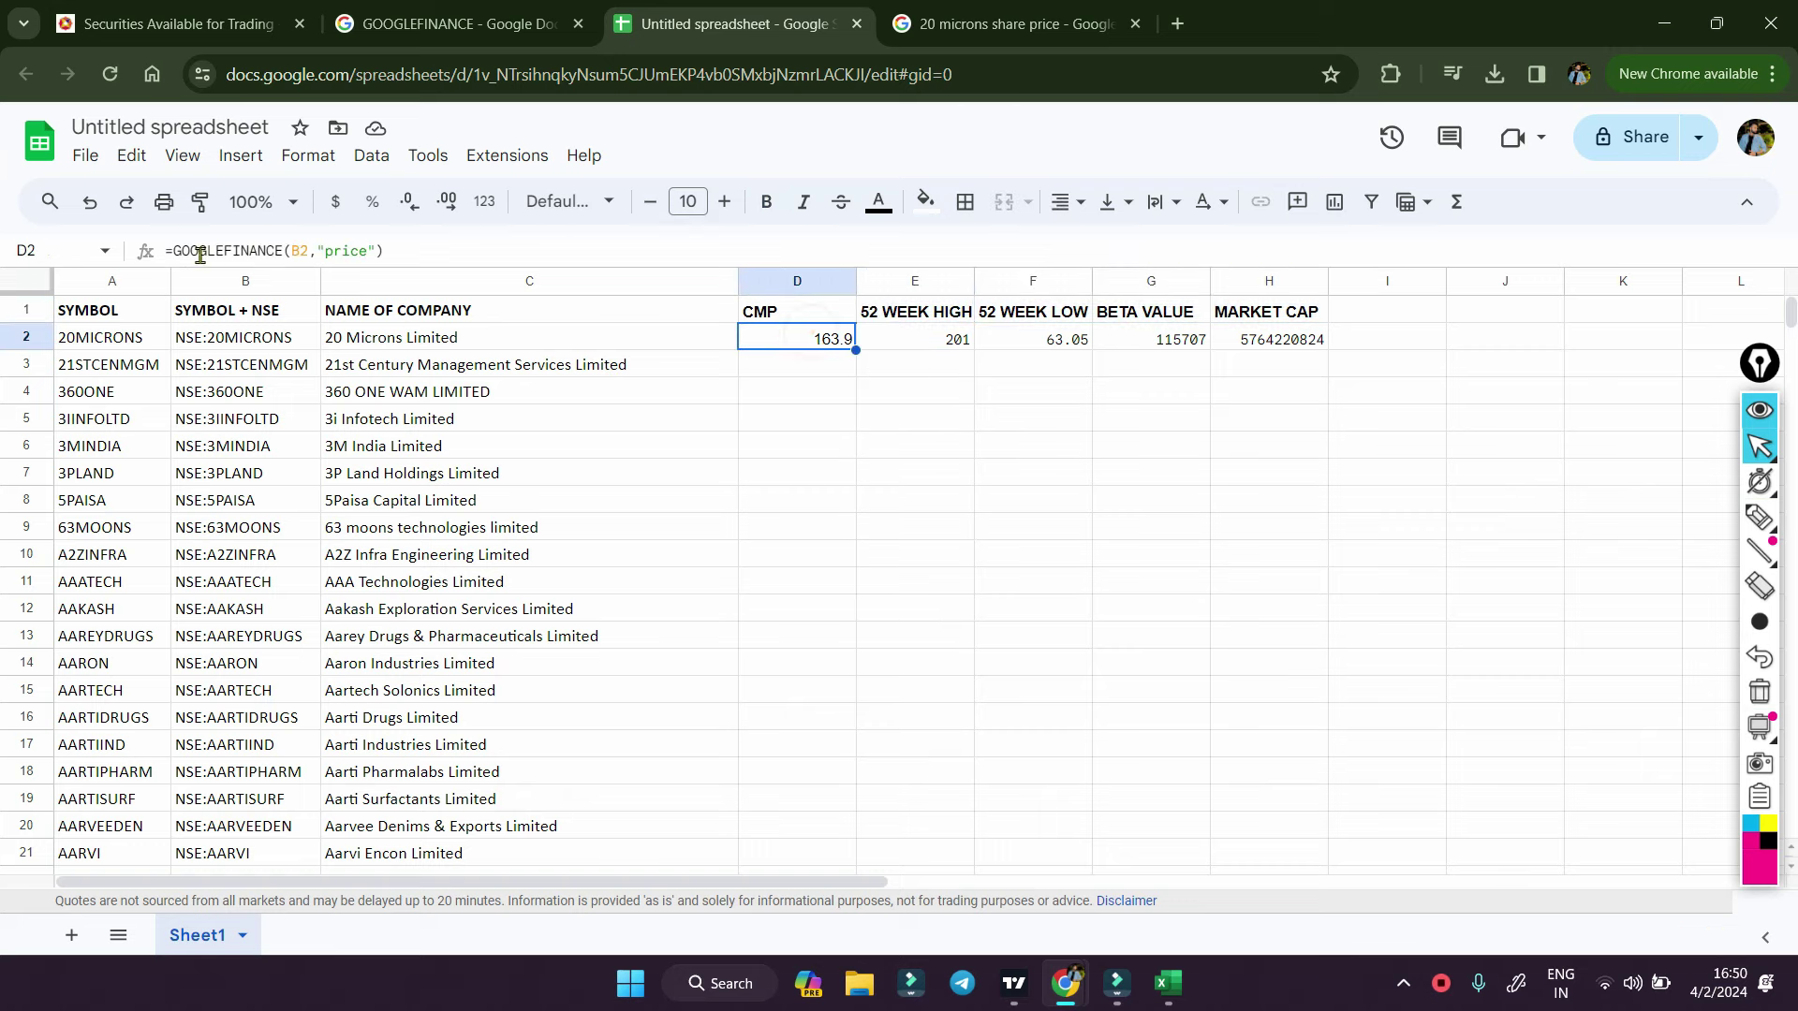
{"action": "left_click_drag", "start_coordinate": [168, 251], "coordinate": [308, 253]}
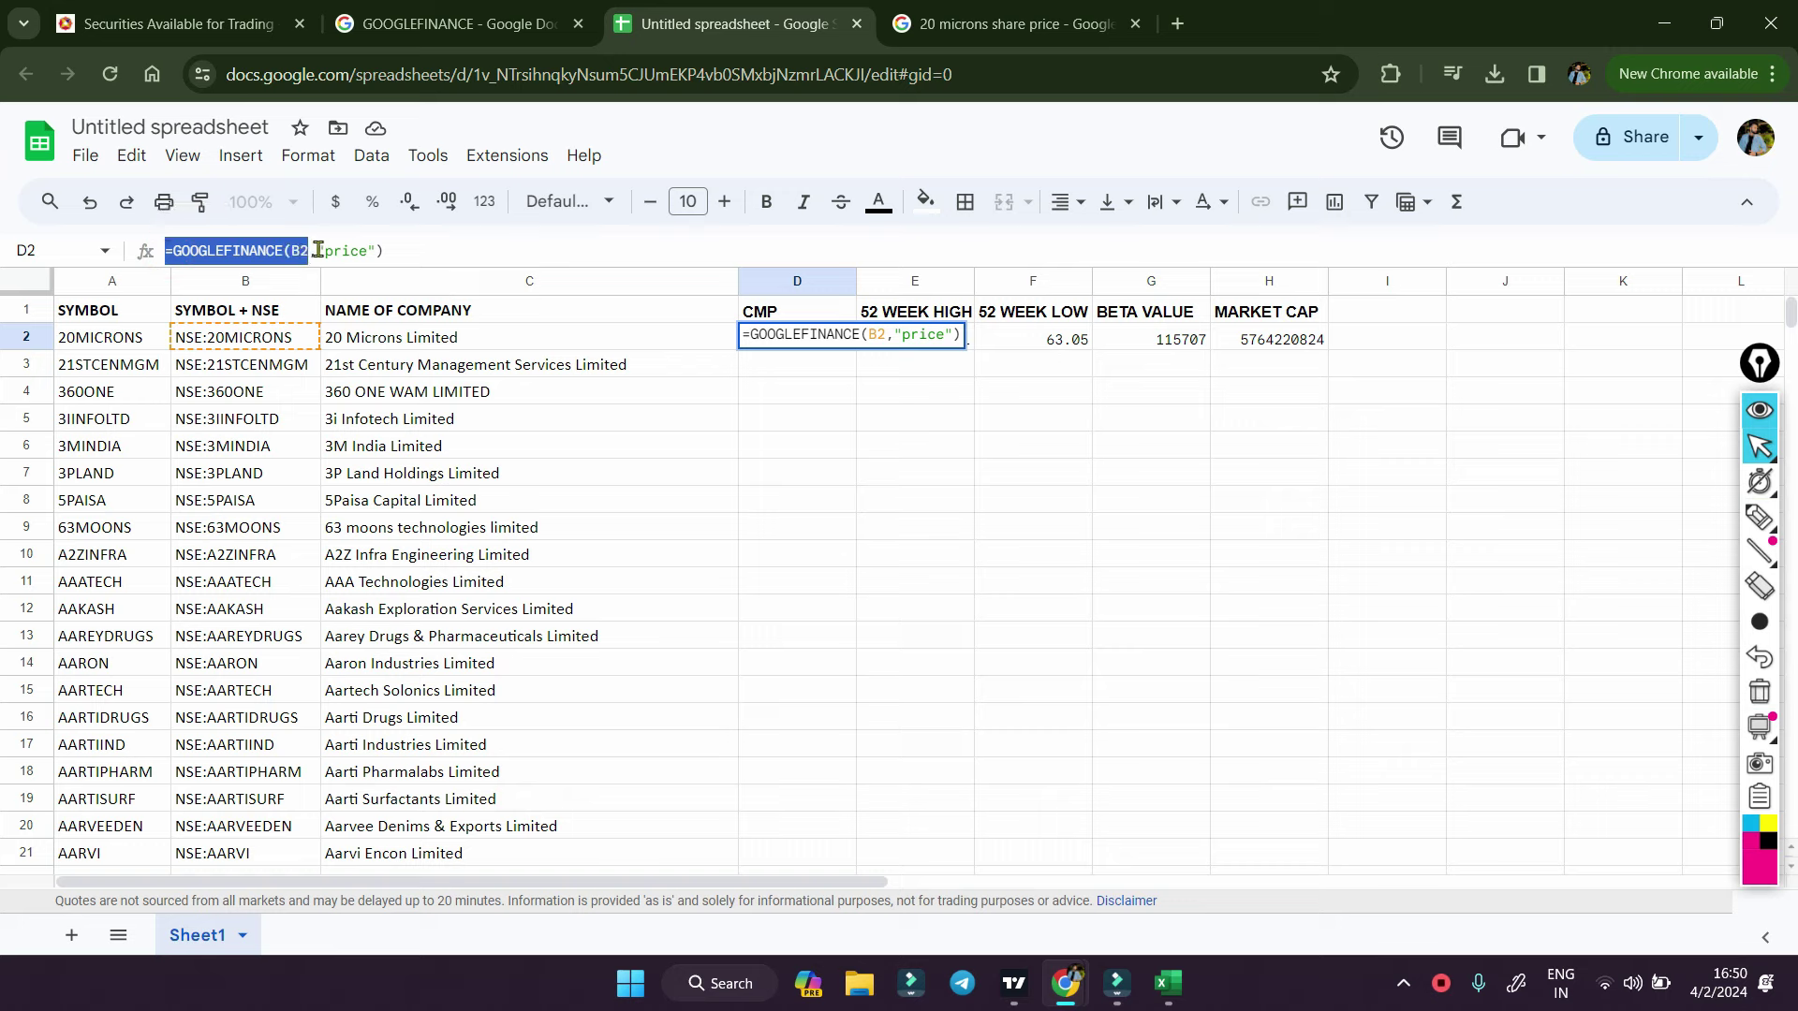
{"action": "left_click", "coordinate": [417, 19]}
{"action": "scroll", "coordinate": [354, 561], "scroll_direction": "down", "scroll_amount": 1}
{"action": "scroll", "coordinate": [354, 557], "scroll_direction": "down", "scroll_amount": 6}
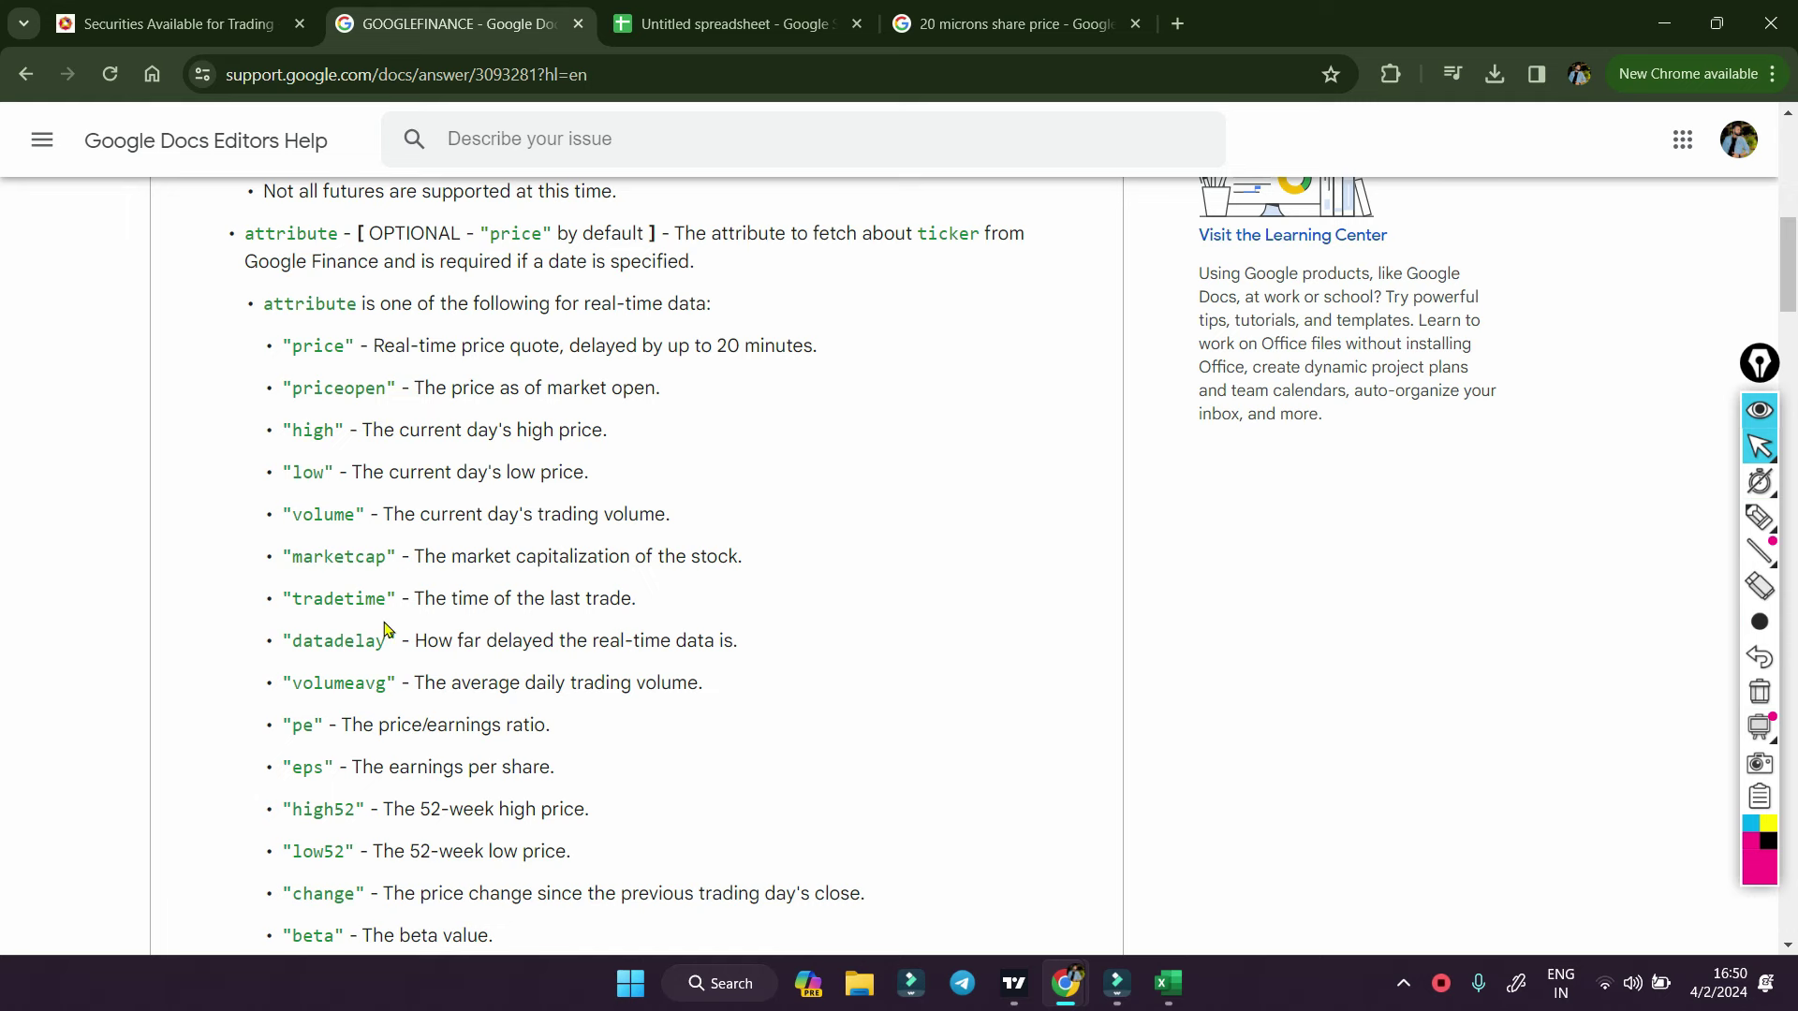
{"action": "scroll", "coordinate": [393, 627], "scroll_direction": "down", "scroll_amount": 1}
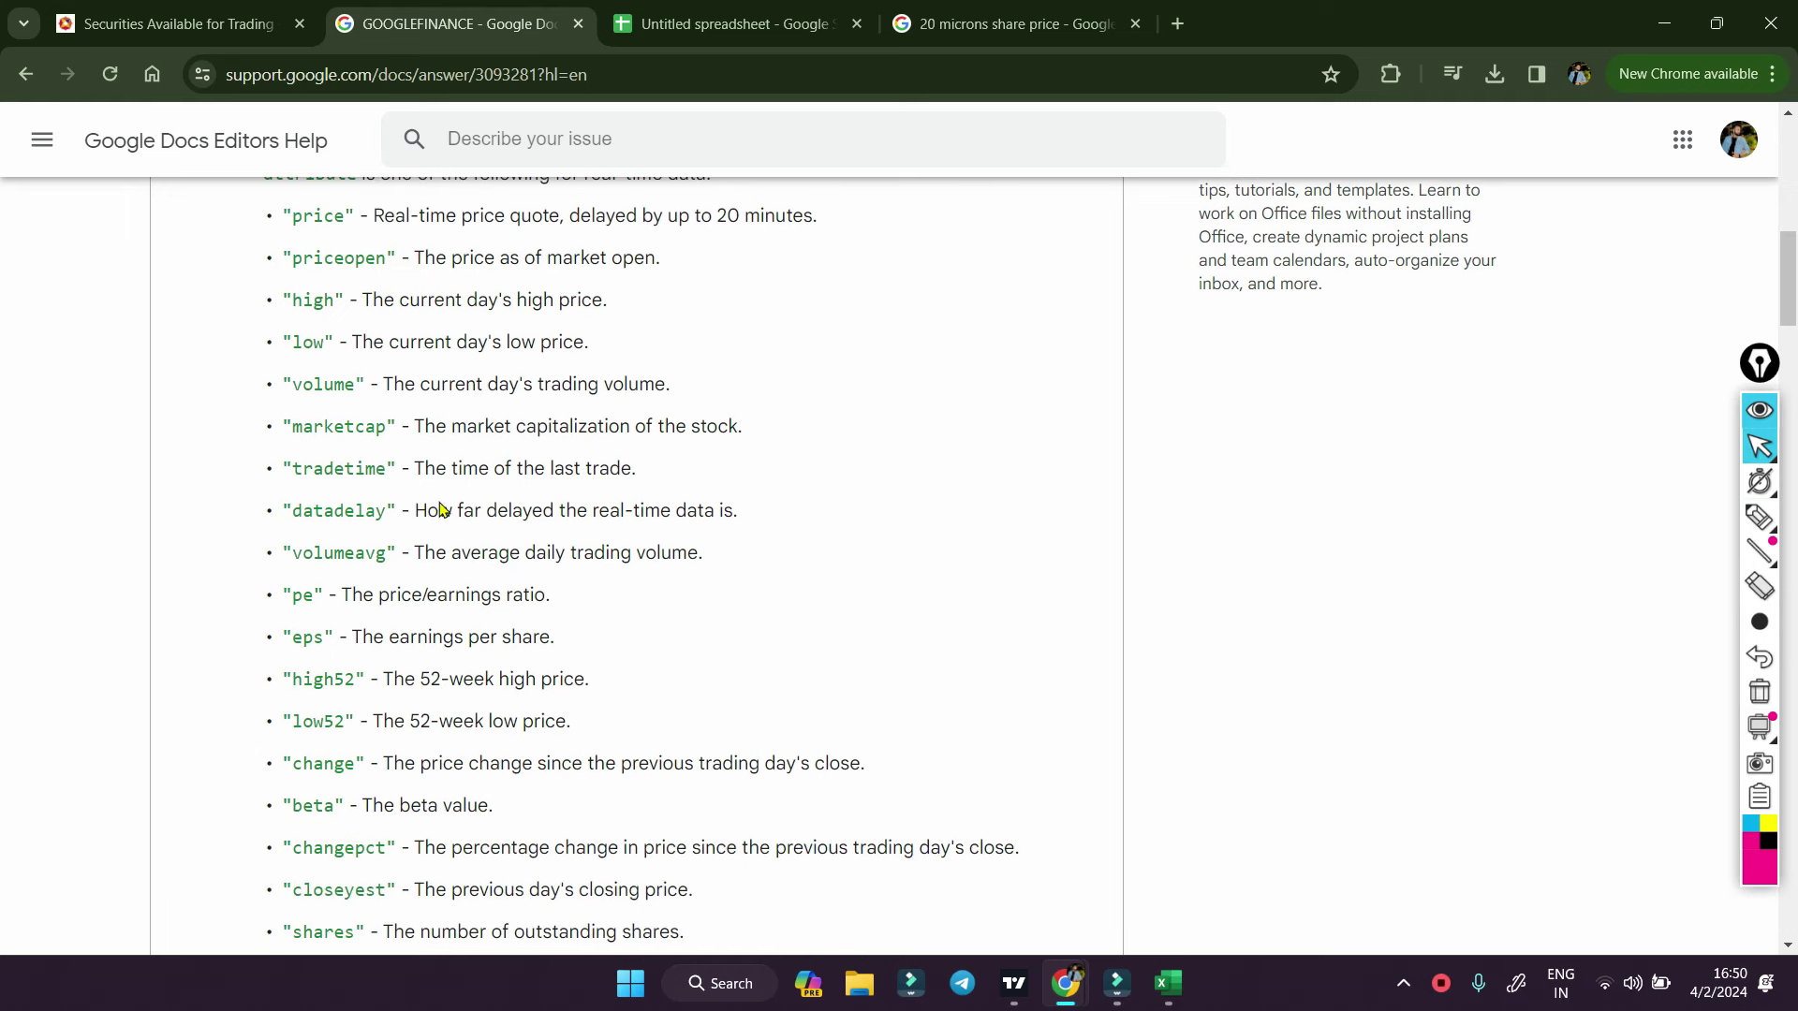
{"action": "scroll", "coordinate": [428, 578], "scroll_direction": "down", "scroll_amount": 2}
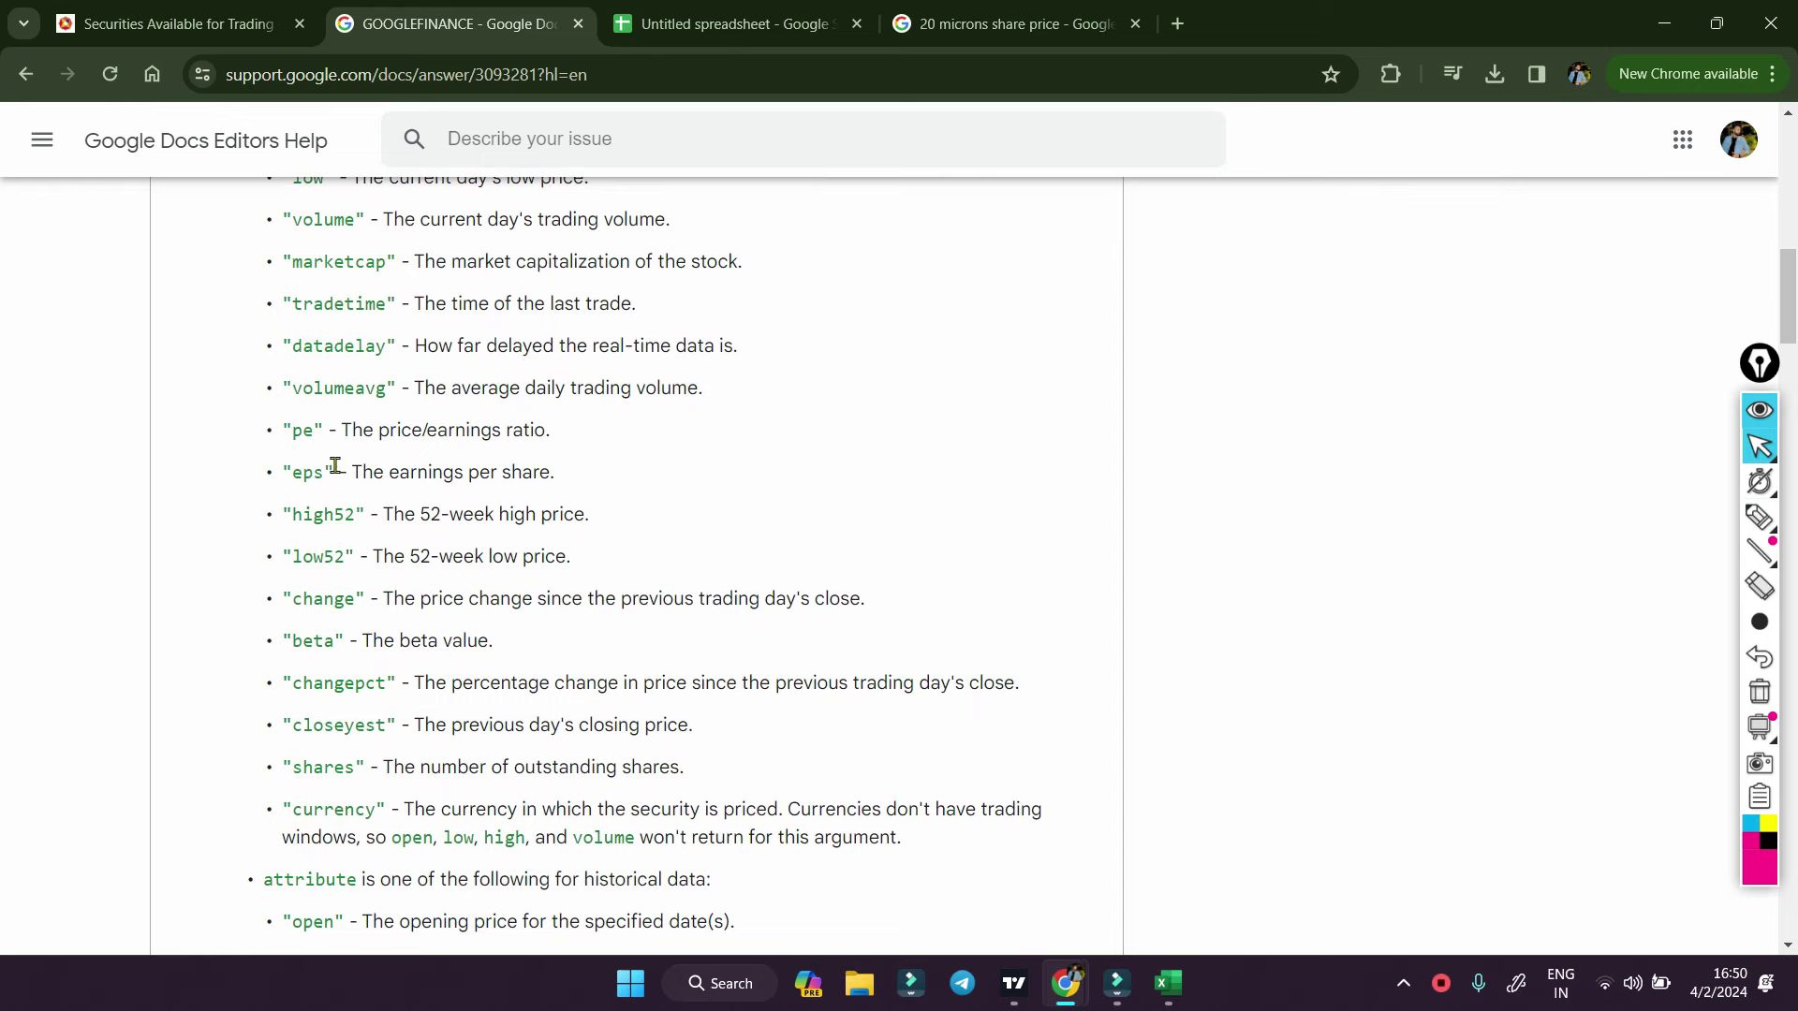
{"action": "left_click", "coordinate": [740, 23]}
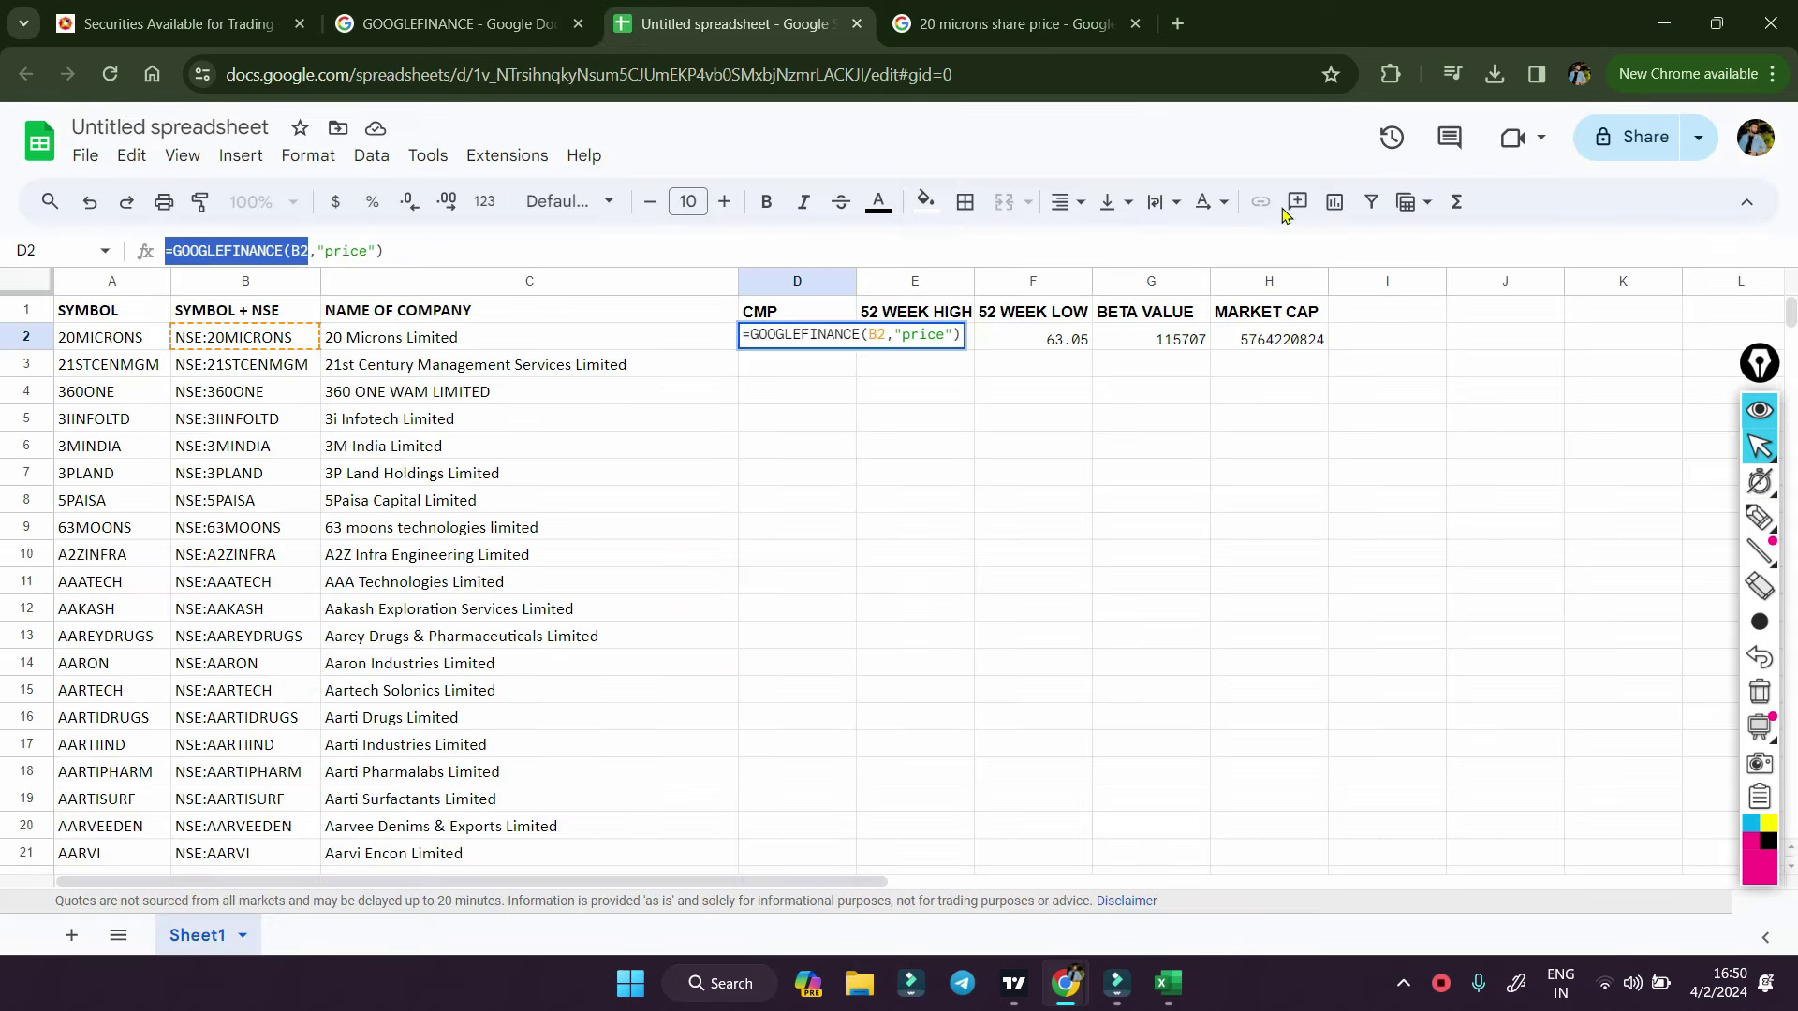
- Add an 'EPS' header in I1
{"action": "left_click", "coordinate": [1234, 437]}
{"action": "left_click", "coordinate": [1382, 312]}
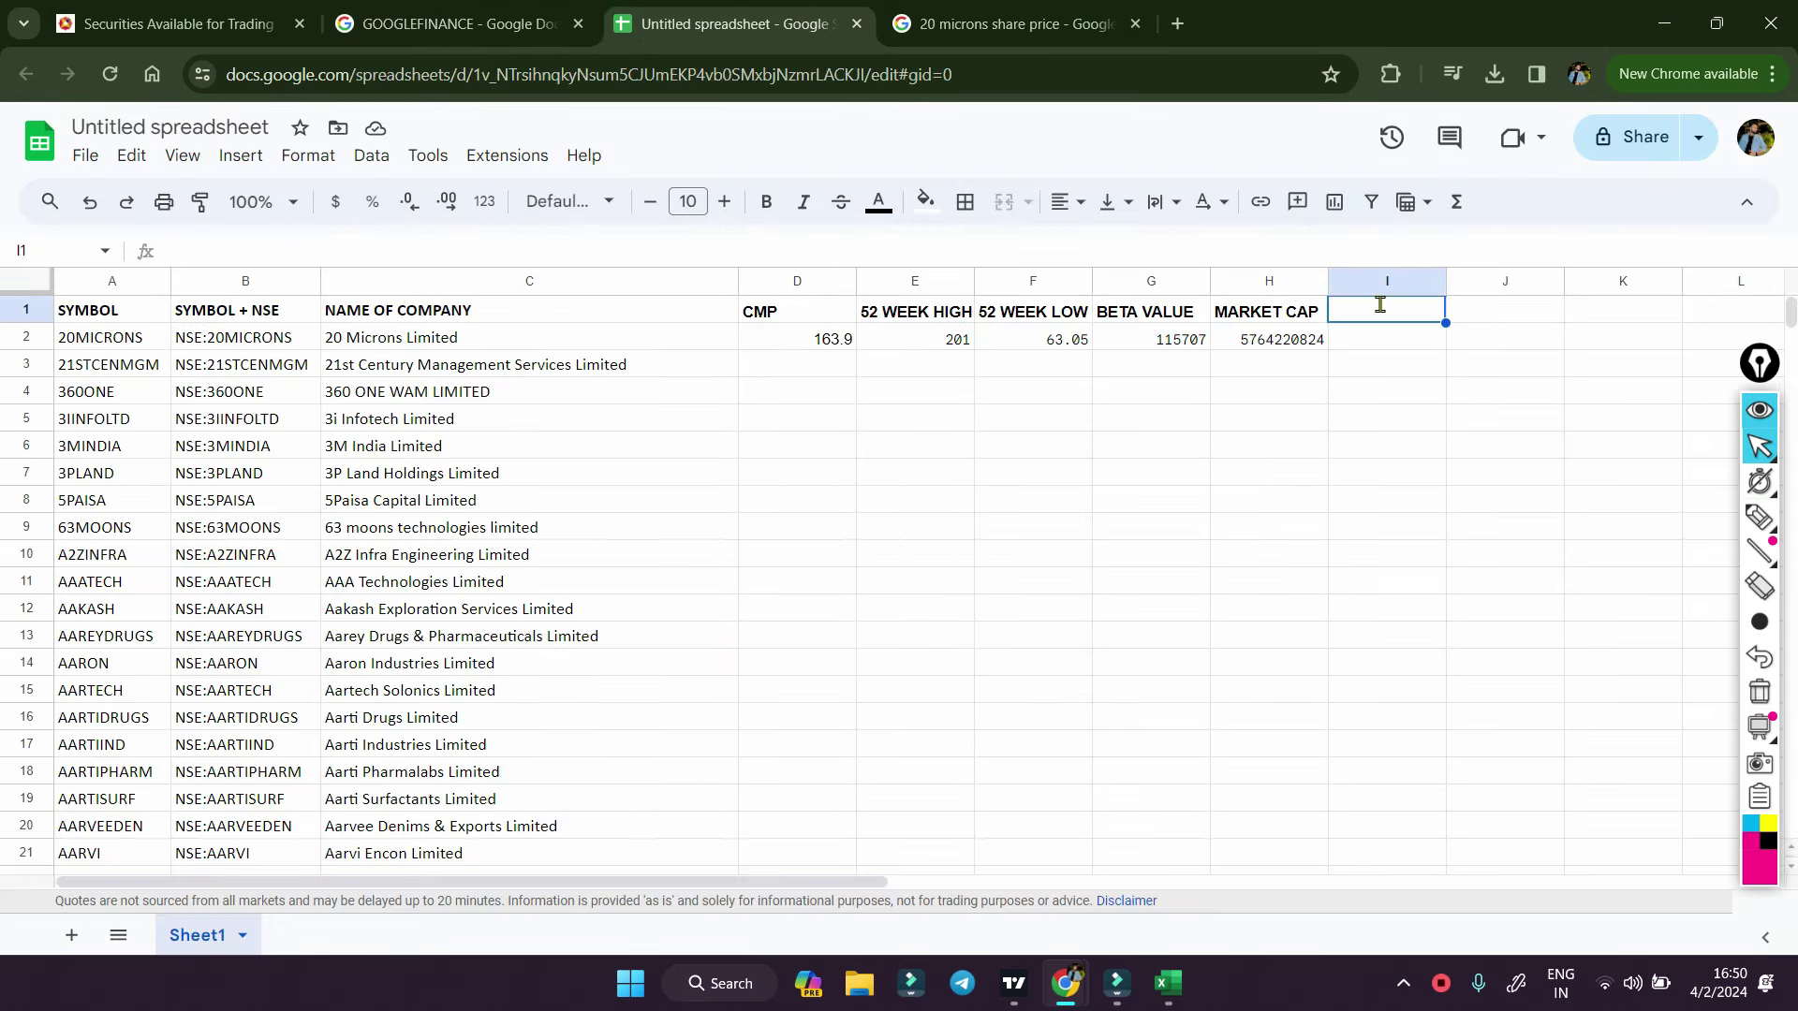
{"action": "type", "text": "EPS"}
{"action": "key", "text": "Return"}
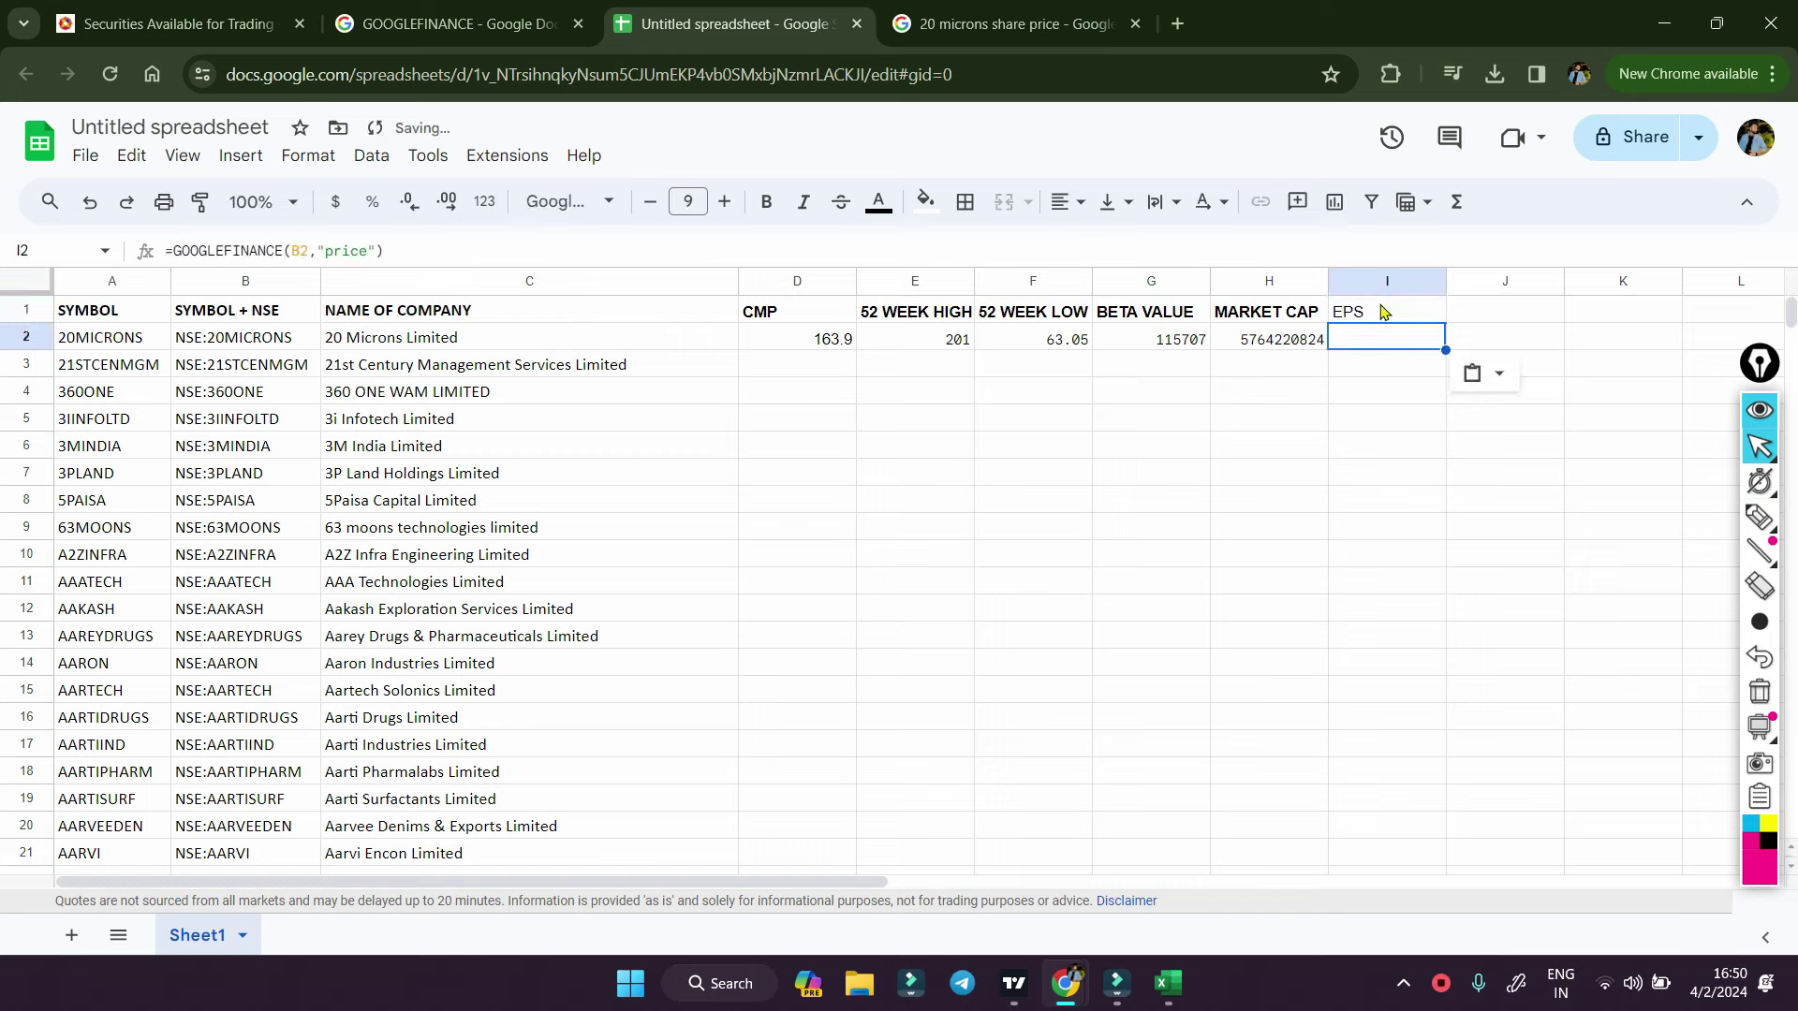
- Change I2's GOOGLEFINANCE attribute from 'price' to 'eps' so it shows 14.65
{"action": "left_click", "coordinate": [359, 245]}
{"action": "key", "text": "BackSpace"}
{"action": "key", "text": "BackSpace"}
{"action": "key", "text": "BackSpace"}
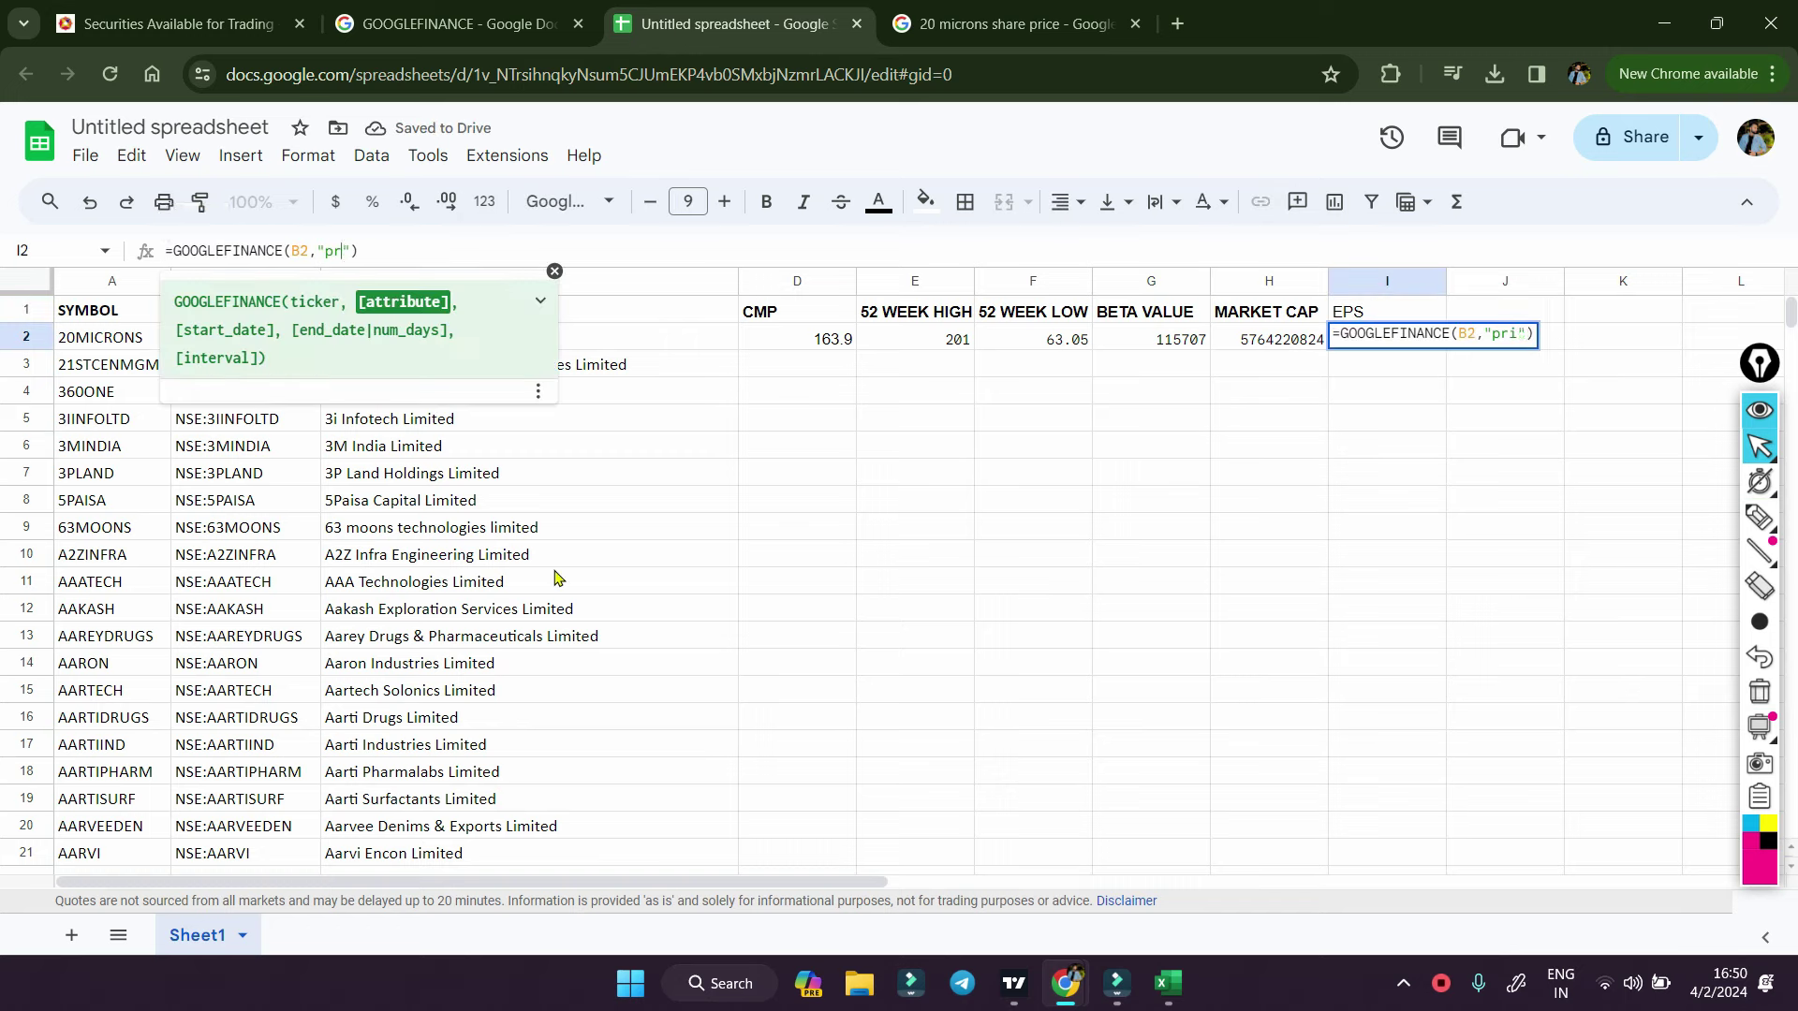
{"action": "key", "text": "BackSpace"}
{"action": "key", "text": "BackSpace"}
{"action": "type", "text": "eps"}
{"action": "key", "text": "Return"}
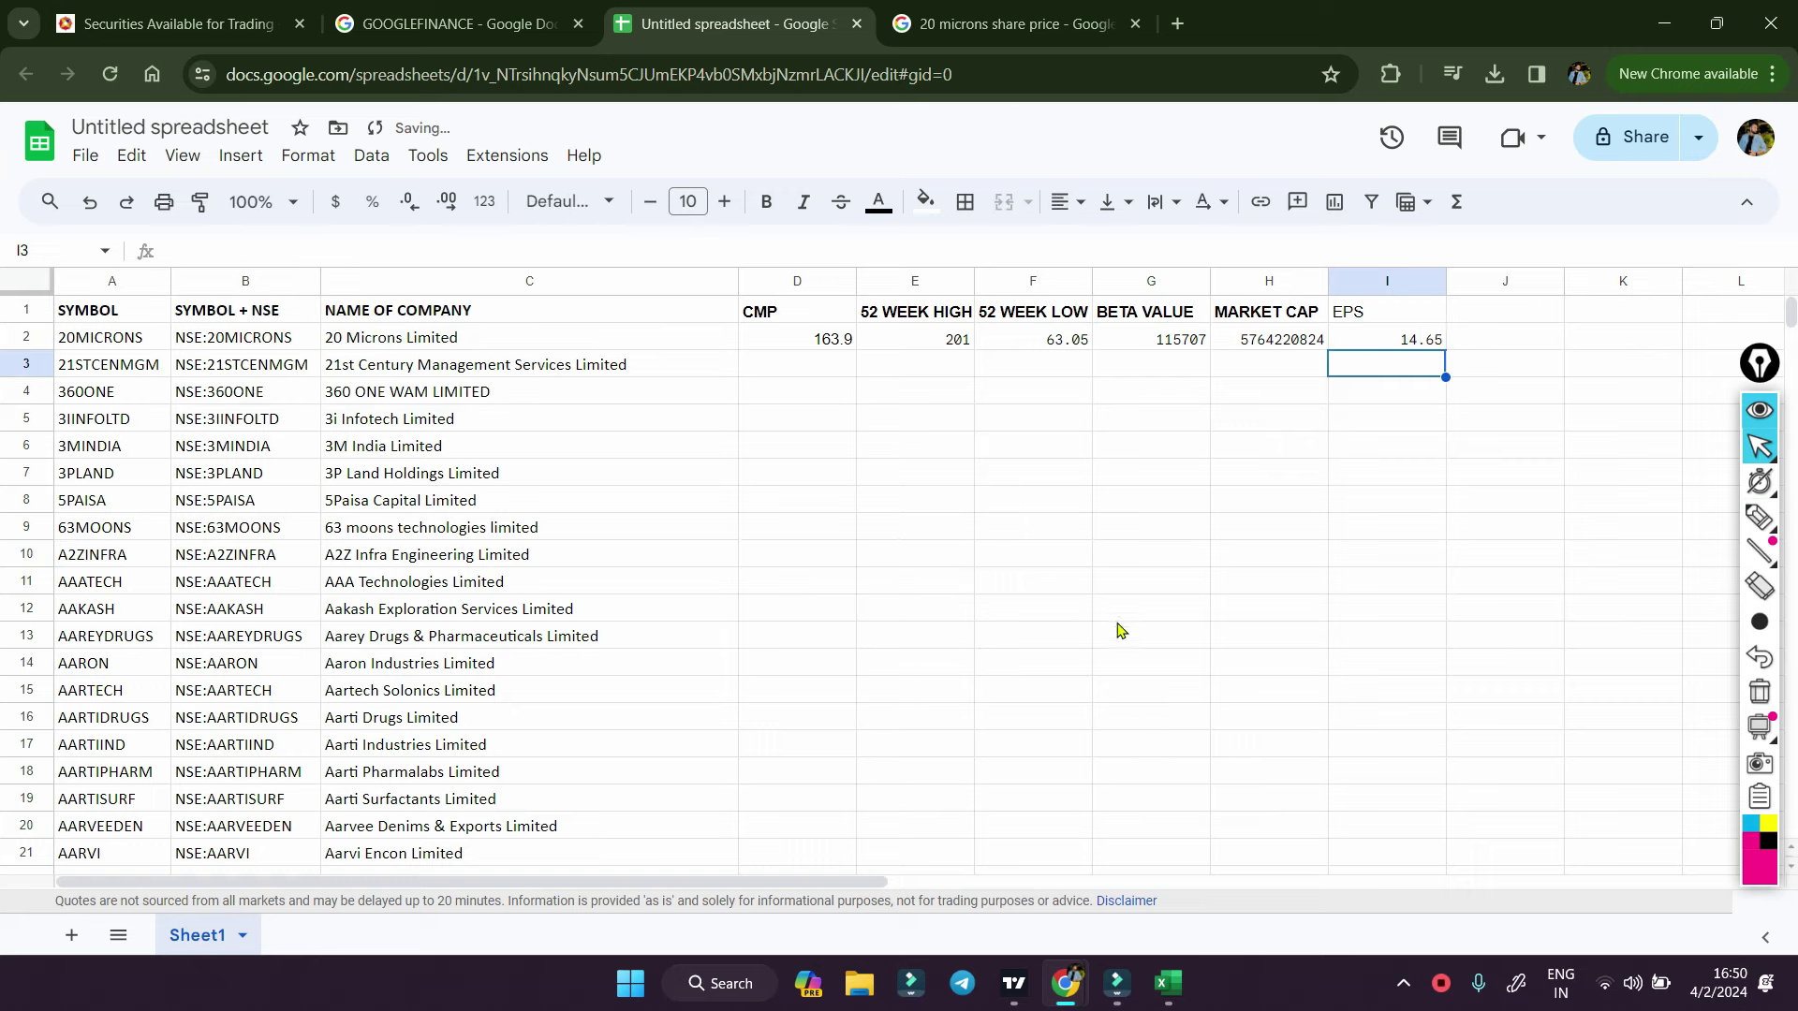
{"action": "left_click", "coordinate": [1400, 341]}
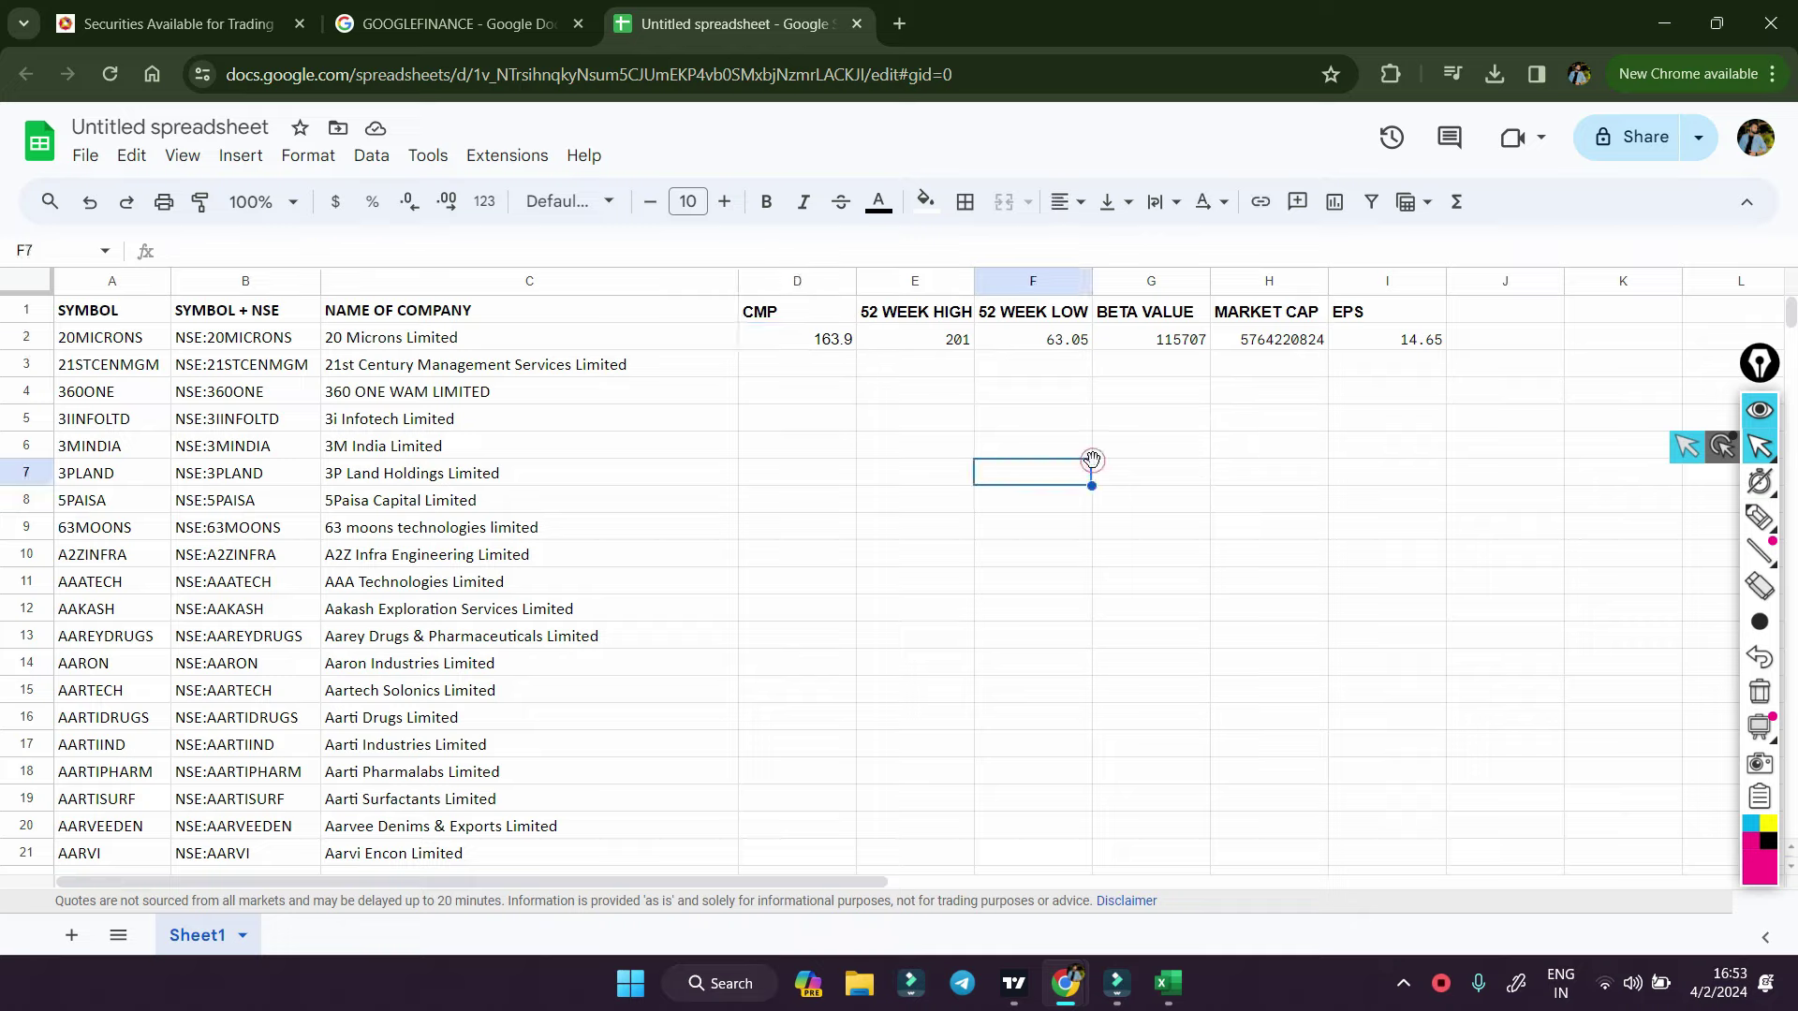
{"action": "left_click", "coordinate": [797, 346]}
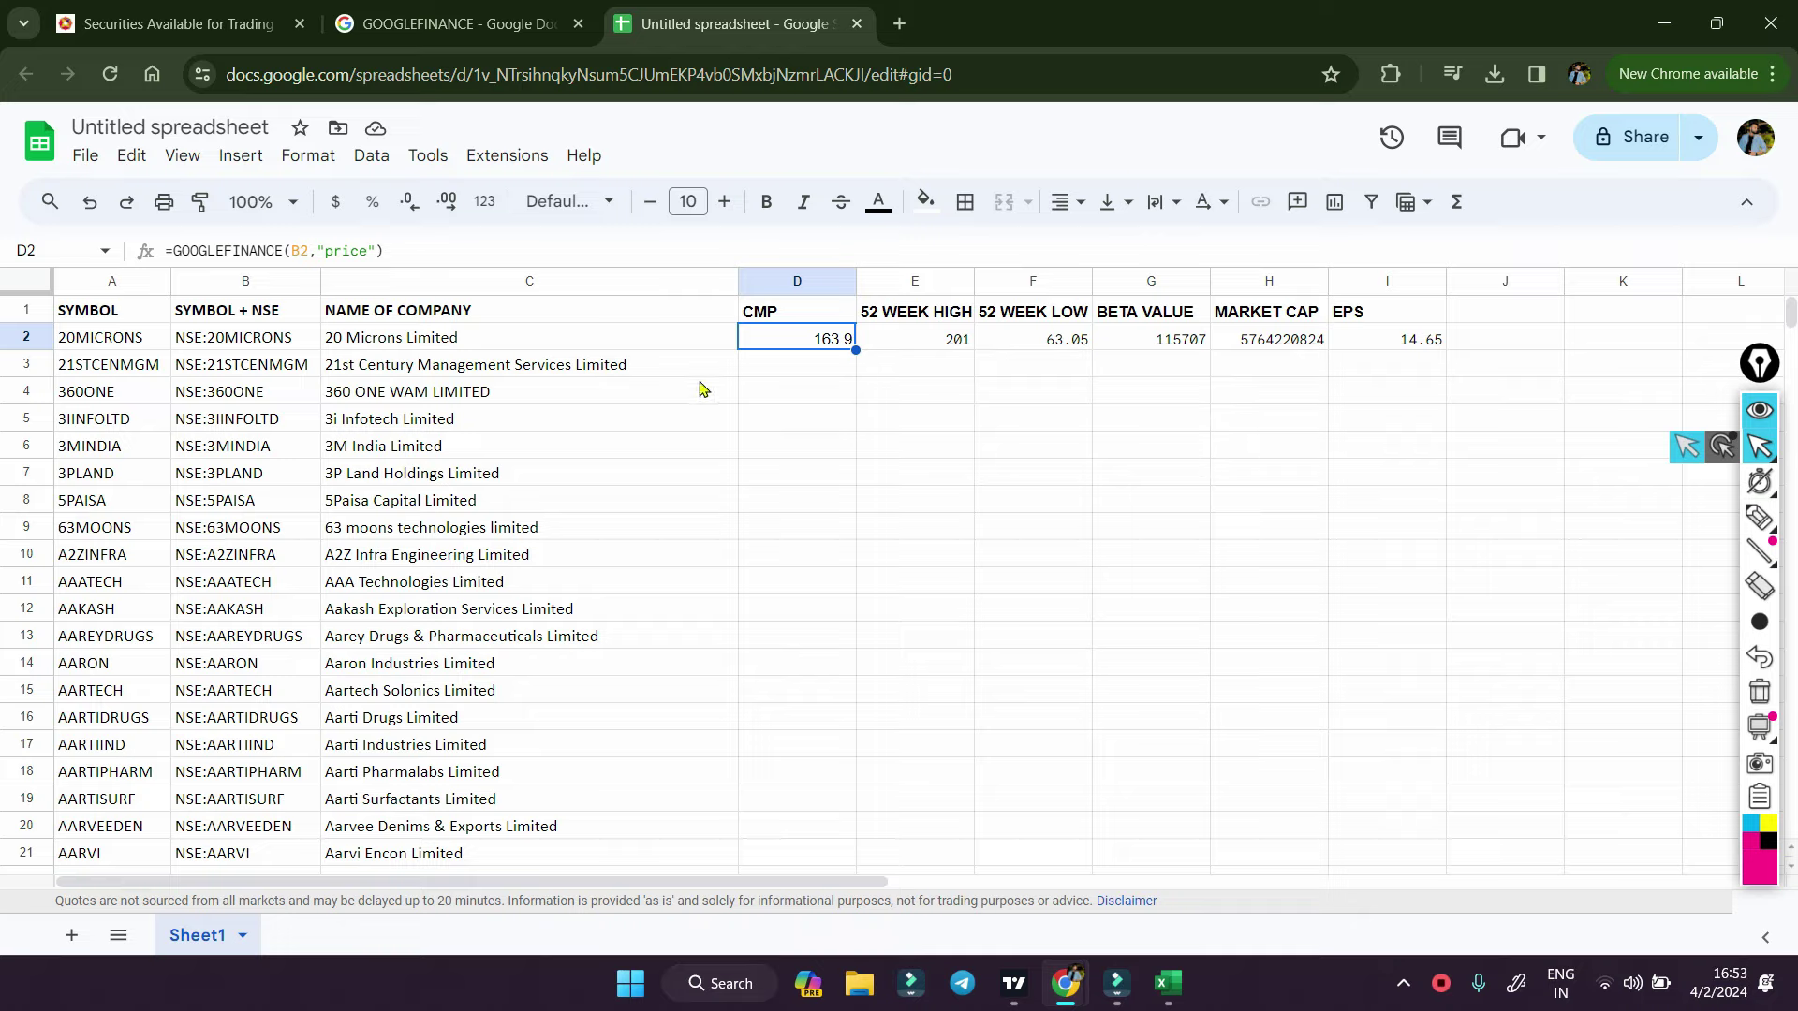
{"action": "scroll", "coordinate": [200, 643], "scroll_direction": "down", "scroll_amount": 2}
{"action": "scroll", "coordinate": [199, 653], "scroll_direction": "down", "scroll_amount": 5}
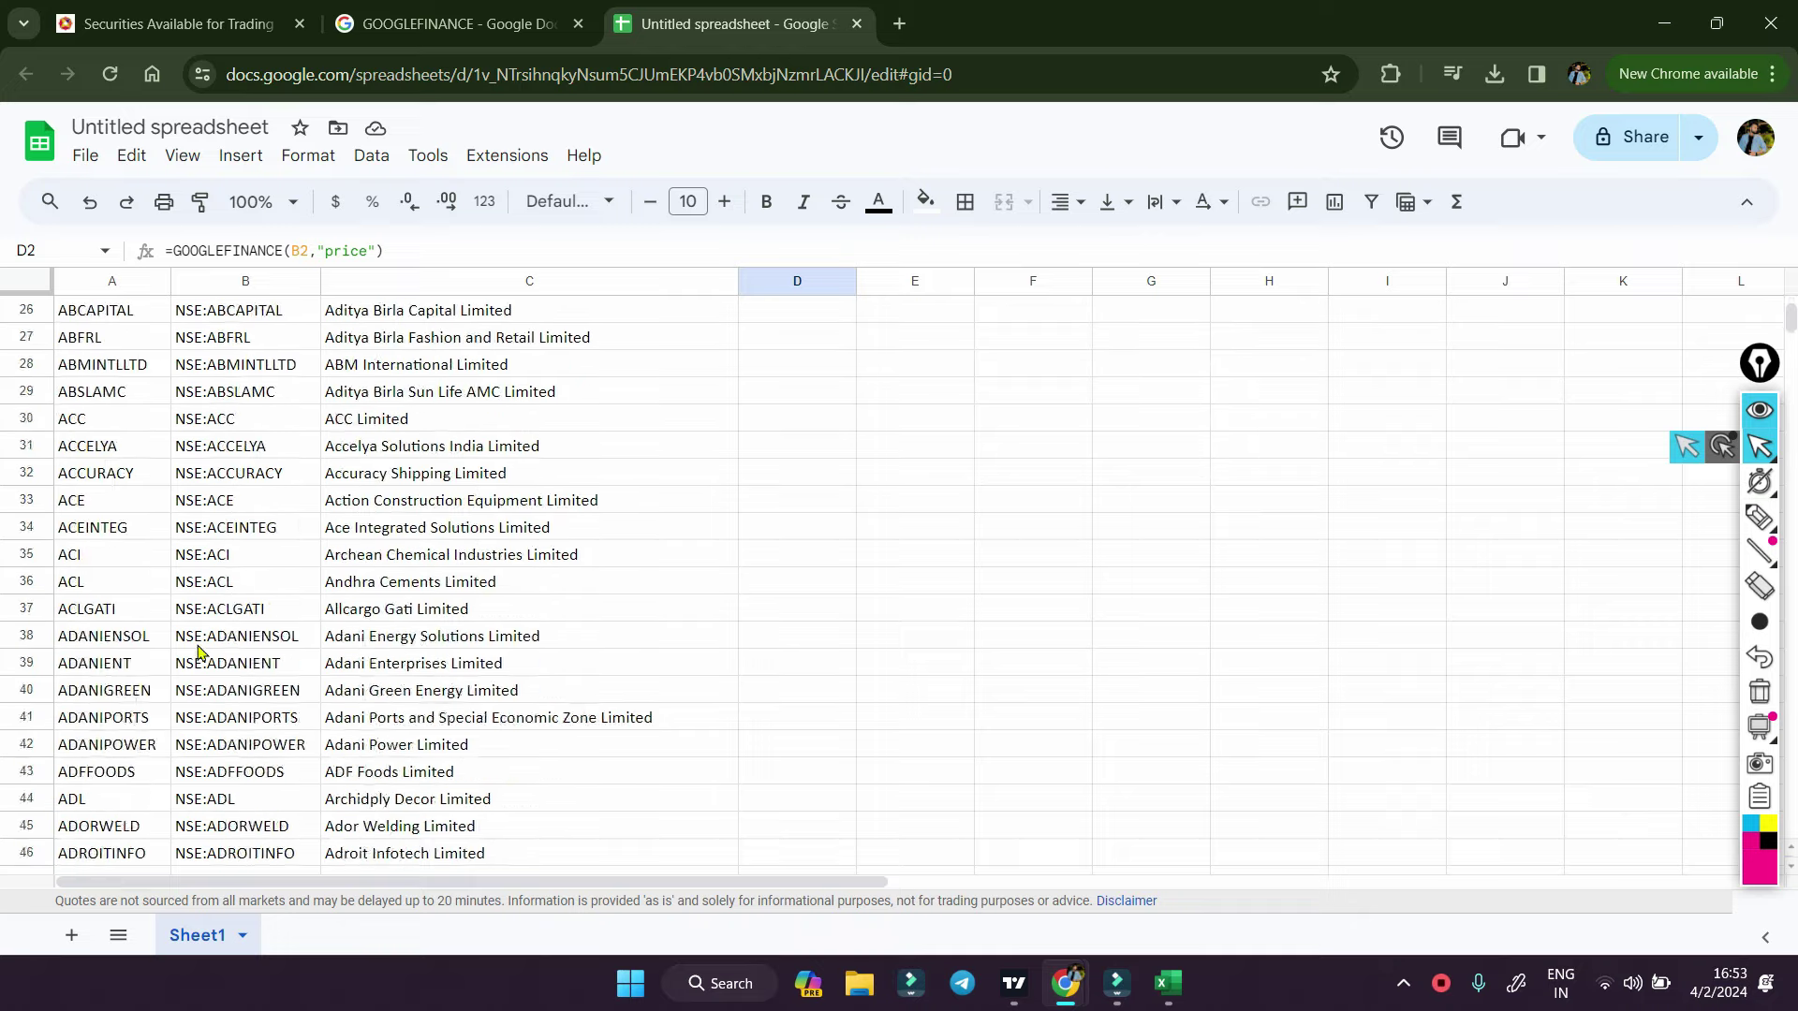
{"action": "scroll", "coordinate": [196, 650], "scroll_direction": "down", "scroll_amount": 10}
{"action": "scroll", "coordinate": [195, 646], "scroll_direction": "up", "scroll_amount": 12}
{"action": "scroll", "coordinate": [206, 644], "scroll_direction": "up", "scroll_amount": 6}
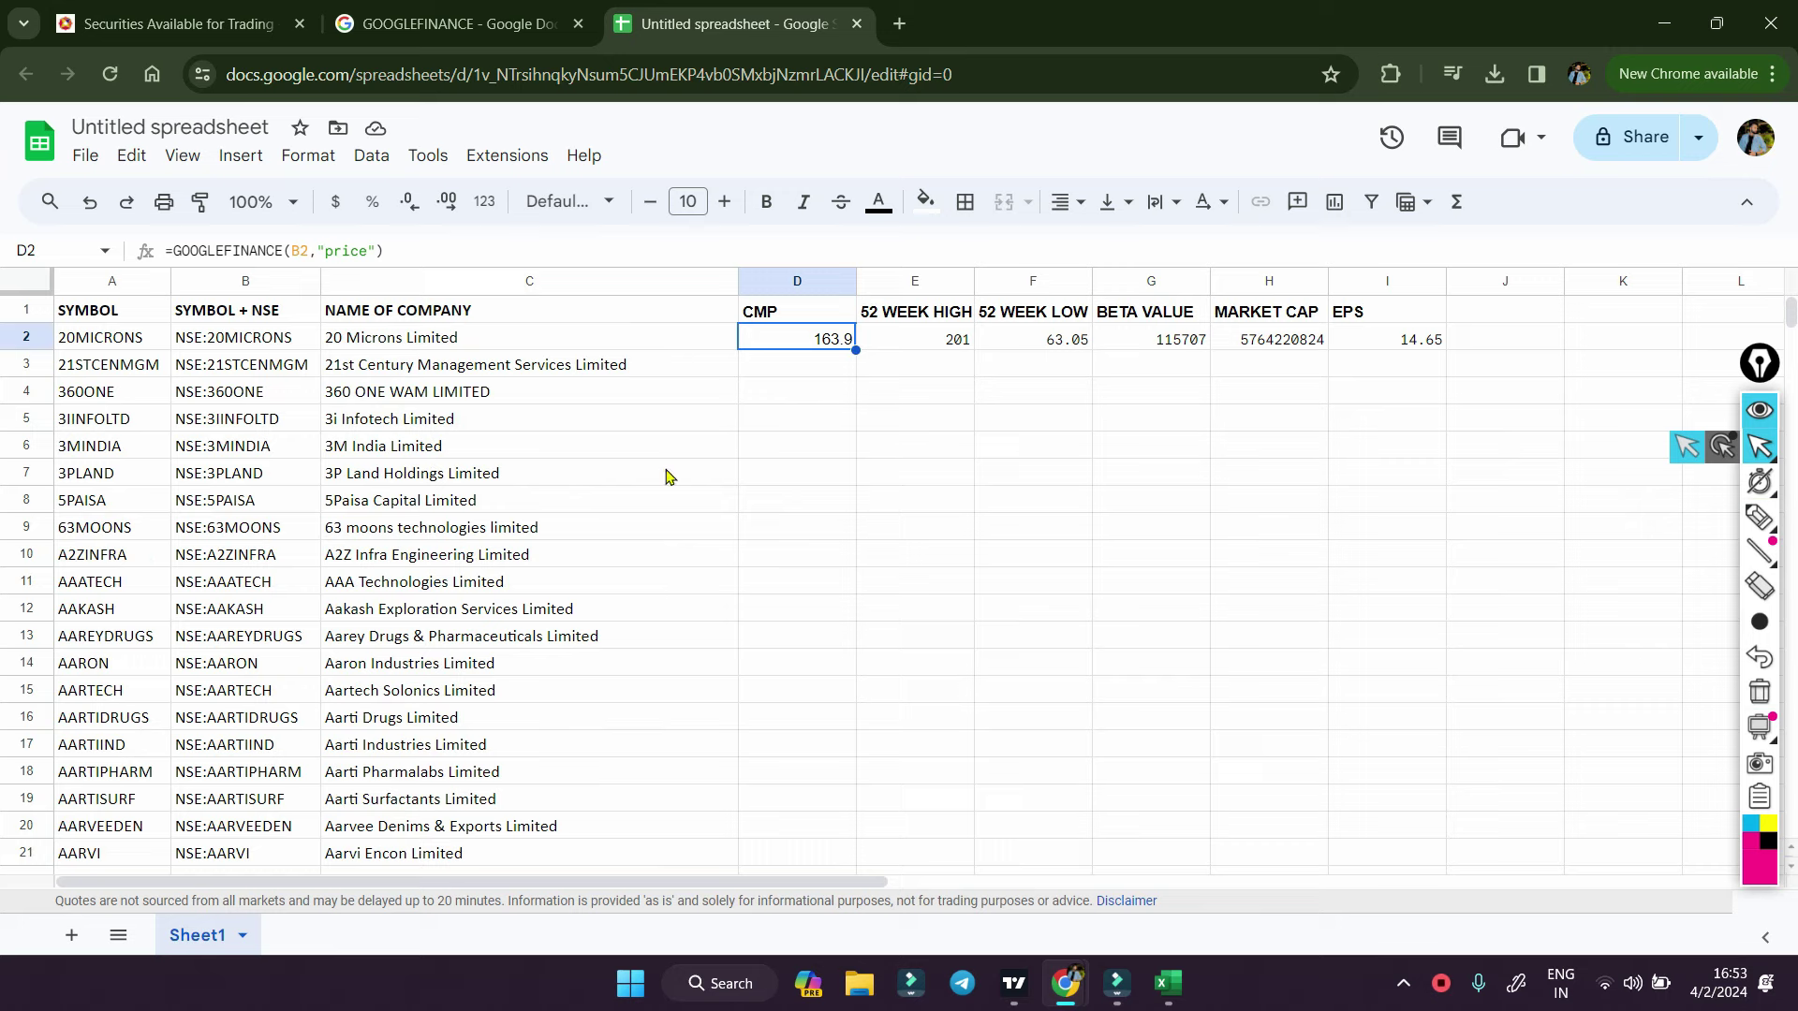
- Select D2:I2 and fill the CMP-through-EPS formulas down all company rows
{"action": "key", "text": "shift+Right"}
{"action": "key", "text": "shift+Right"}
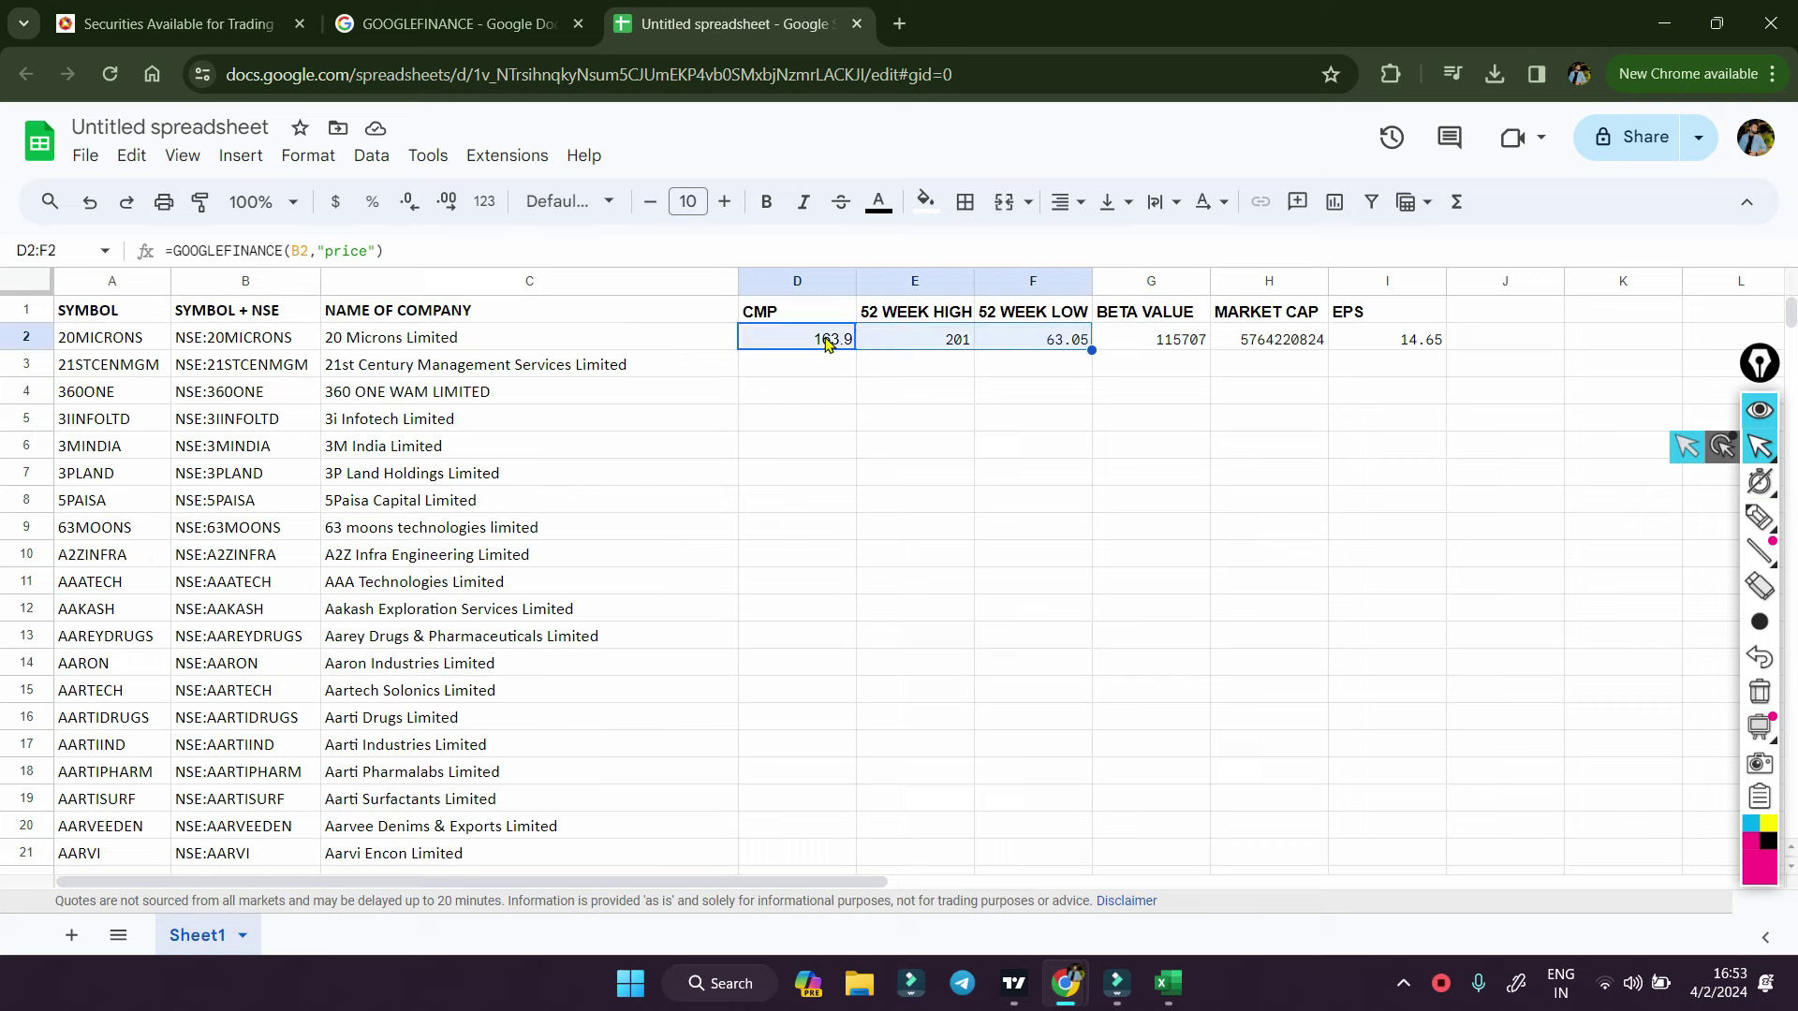
{"action": "key", "text": "shift+Right"}
{"action": "key", "text": "shift+Right"}
{"action": "key", "text": "shift+Right"}
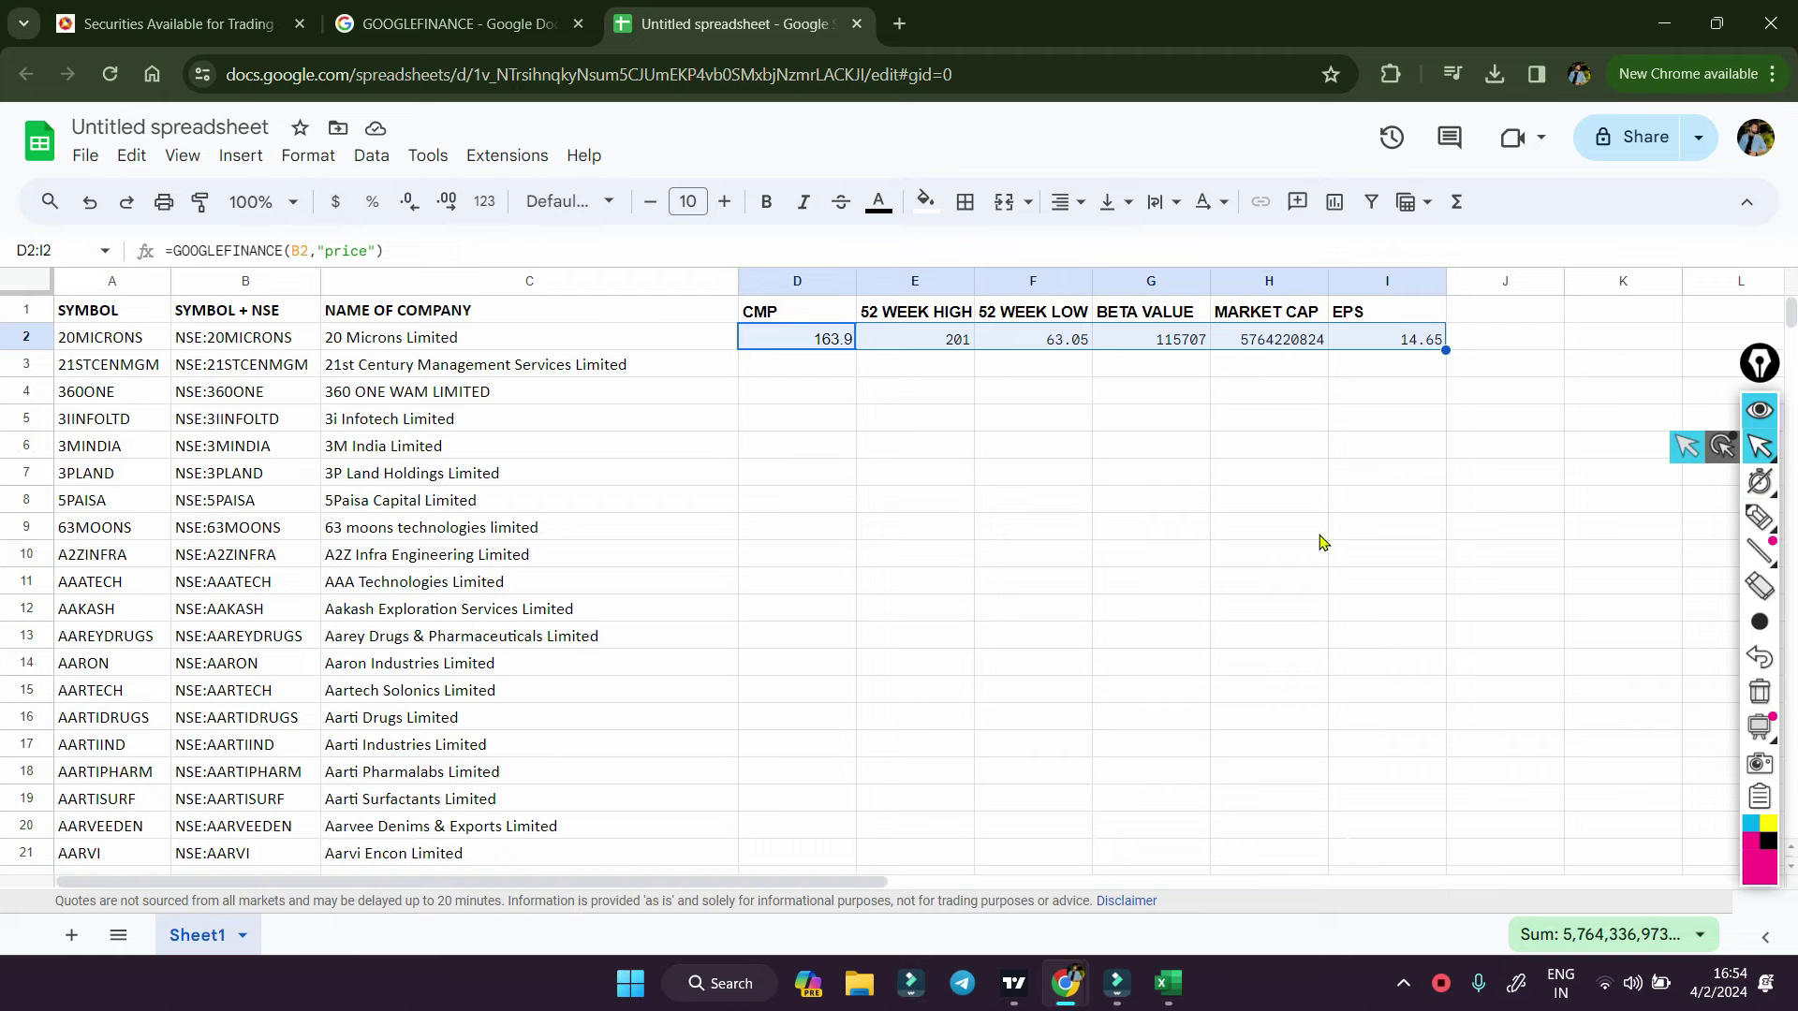
{"action": "double_click", "coordinate": [1419, 349]}
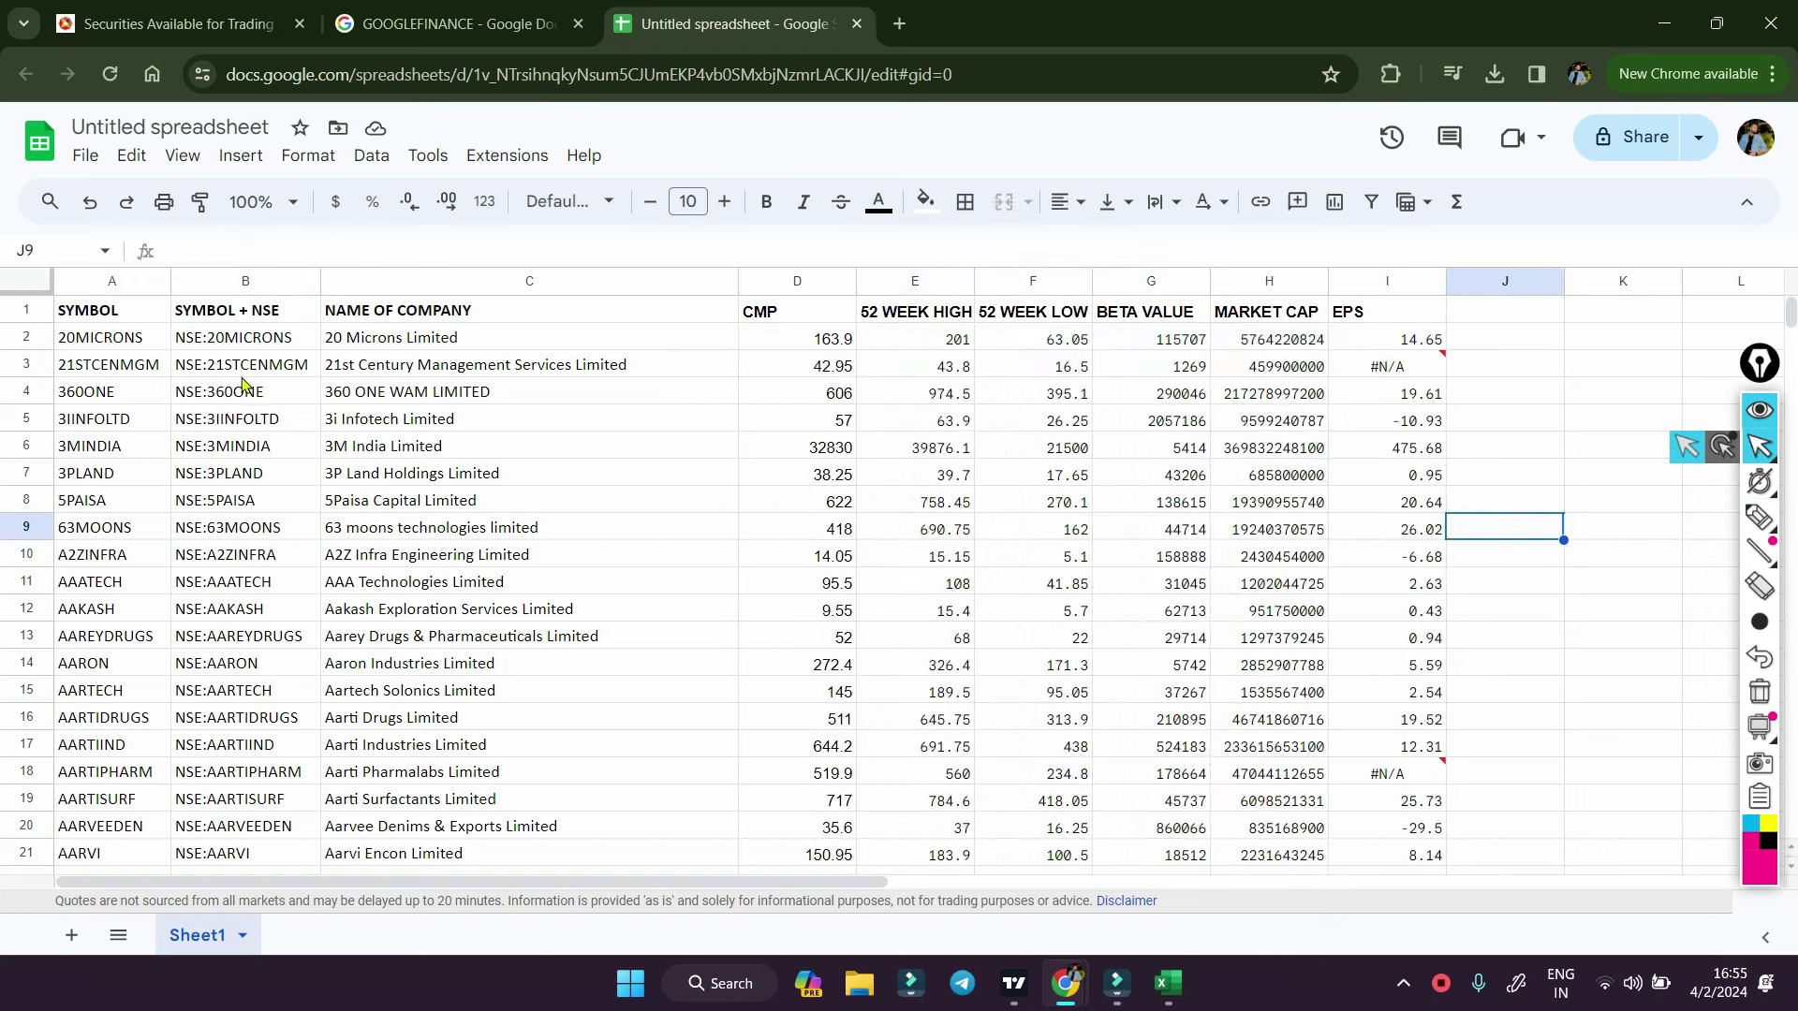
{"action": "left_click", "coordinate": [1384, 370]}
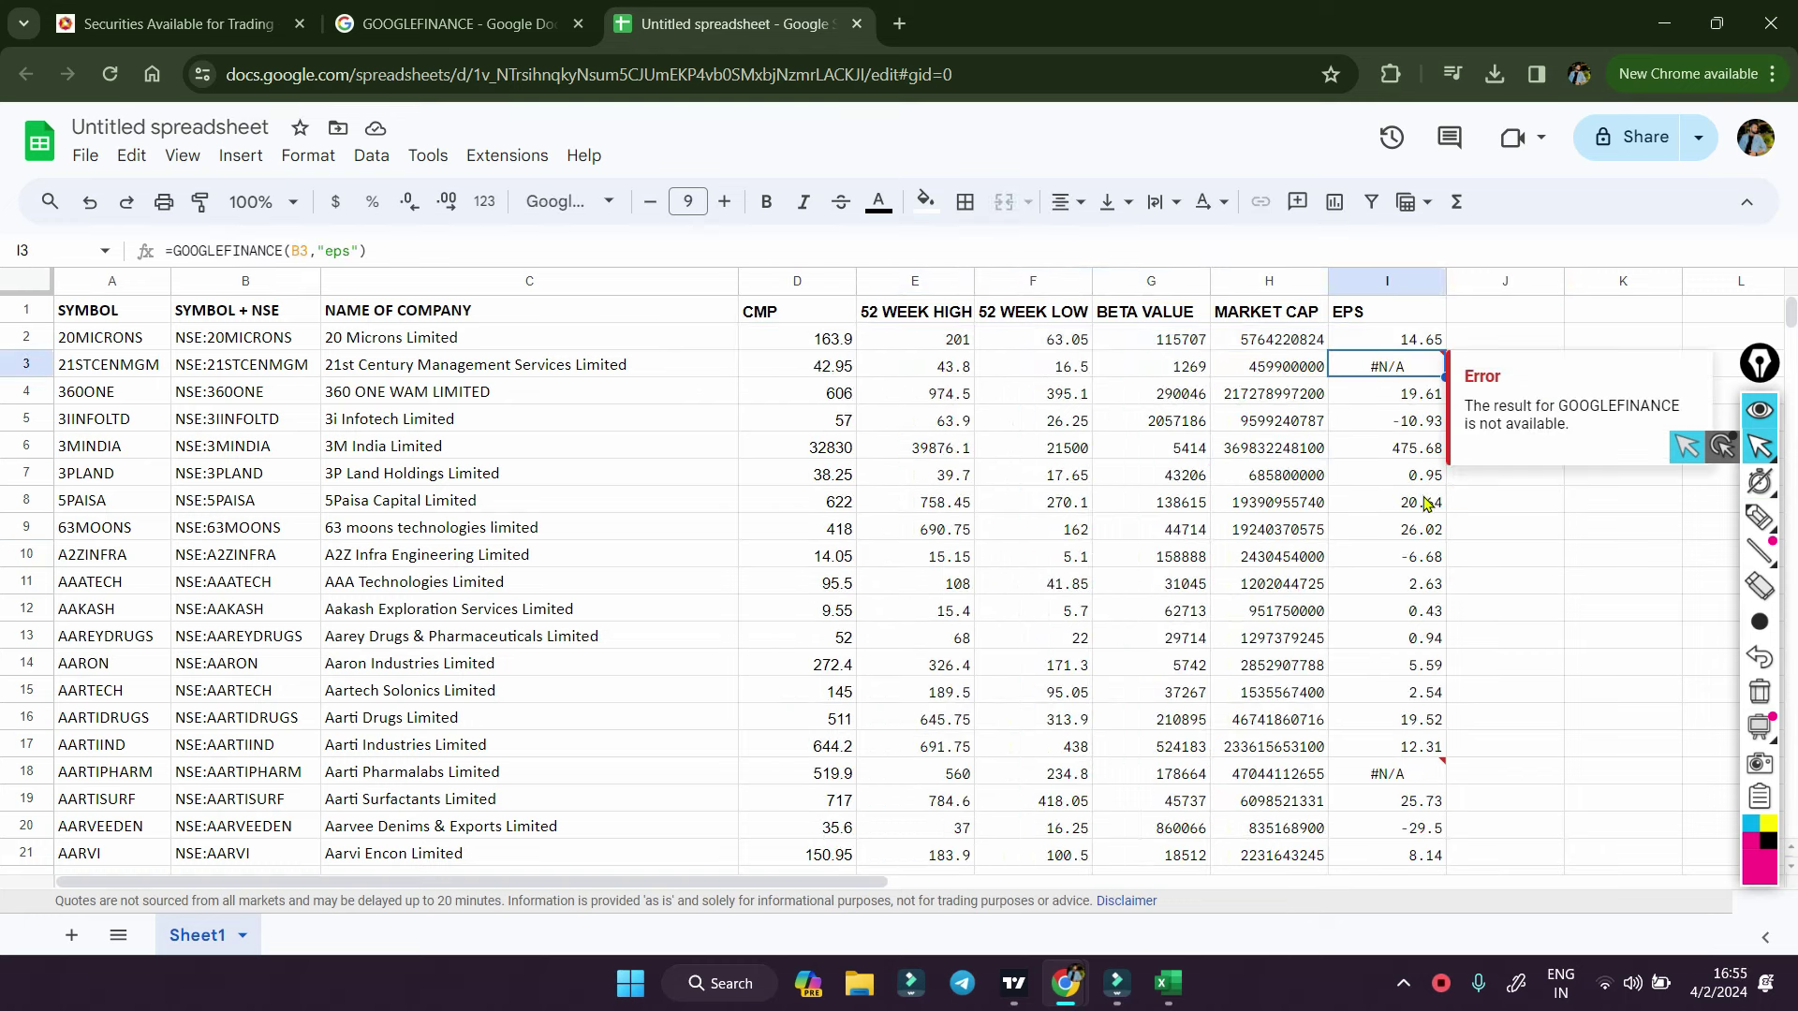
{"action": "left_click", "coordinate": [1365, 453]}
{"action": "scroll", "coordinate": [1258, 604], "scroll_direction": "down", "scroll_amount": 2}
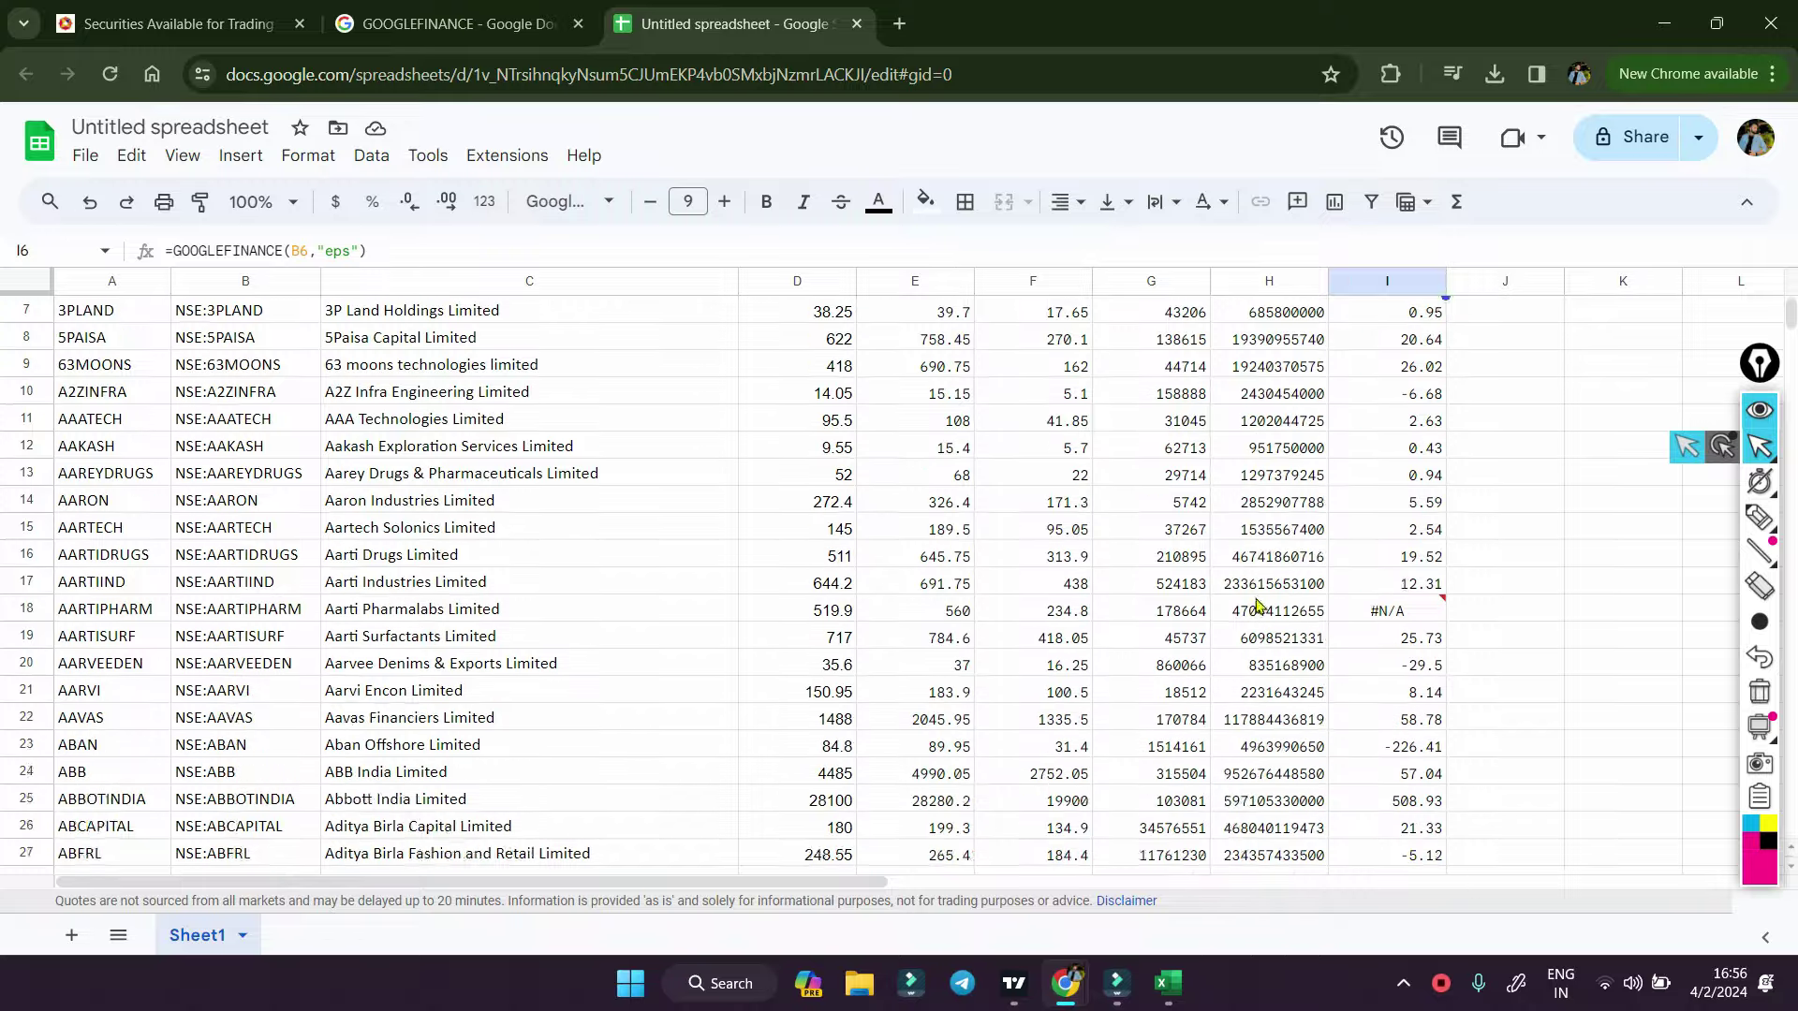
{"action": "scroll", "coordinate": [1257, 604], "scroll_direction": "down", "scroll_amount": 3}
{"action": "scroll", "coordinate": [1258, 604], "scroll_direction": "down", "scroll_amount": 20}
{"action": "scroll", "coordinate": [1257, 603], "scroll_direction": "down", "scroll_amount": 20}
{"action": "scroll", "coordinate": [1257, 604], "scroll_direction": "down", "scroll_amount": 20}
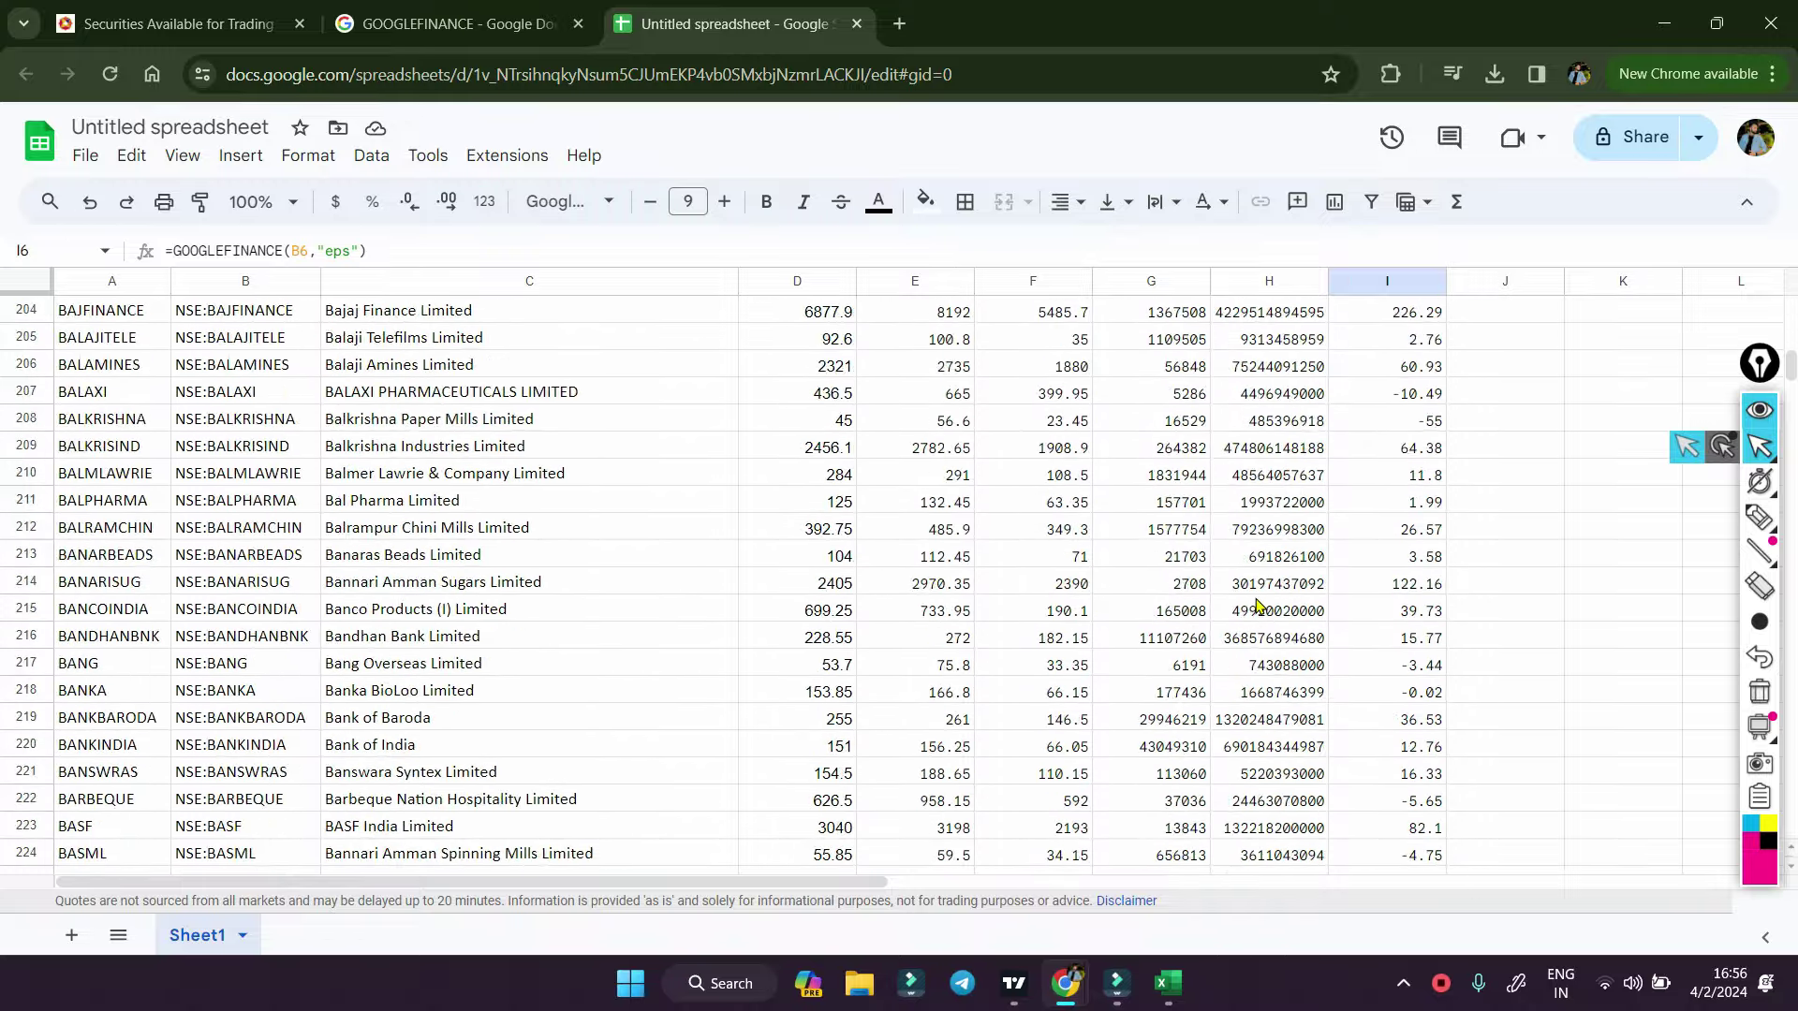
{"action": "scroll", "coordinate": [1257, 604], "scroll_direction": "down", "scroll_amount": 20}
{"action": "scroll", "coordinate": [1258, 604], "scroll_direction": "down", "scroll_amount": 20}
{"action": "scroll", "coordinate": [1257, 604], "scroll_direction": "down", "scroll_amount": 15}
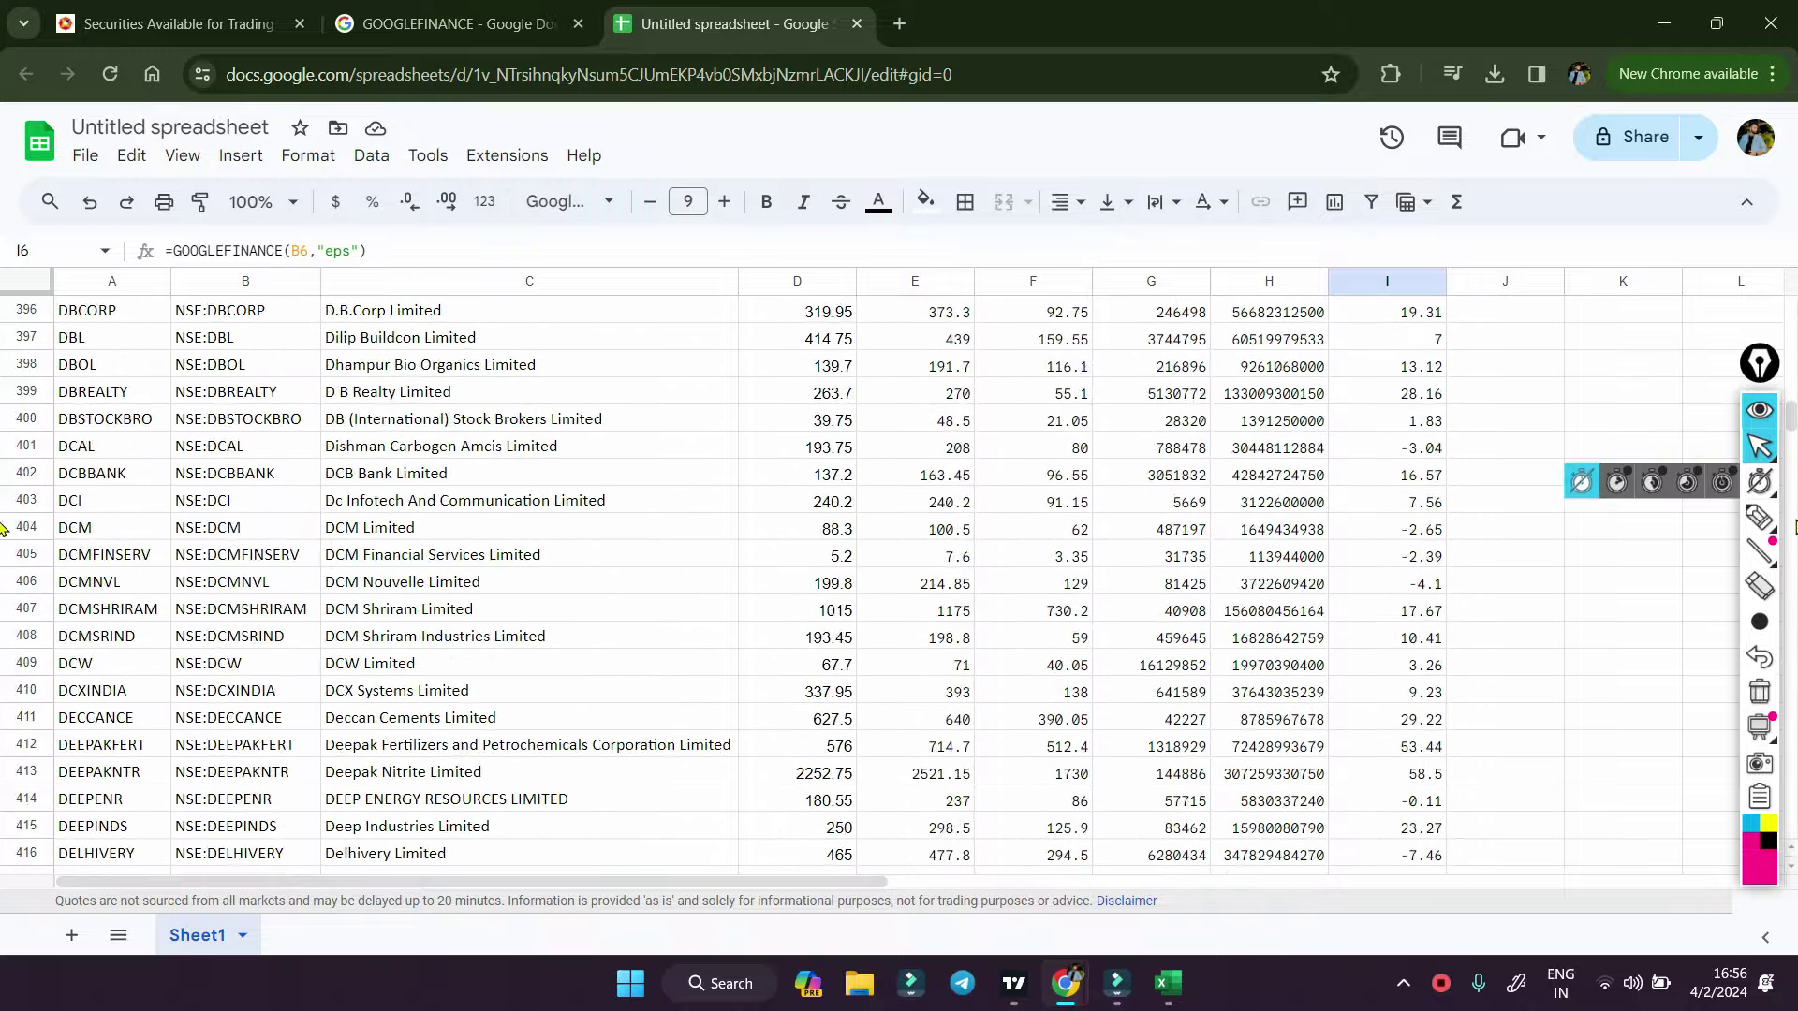
{"action": "scroll", "coordinate": [3, 561], "scroll_direction": "down", "scroll_amount": 20}
{"action": "scroll", "coordinate": [3, 702], "scroll_direction": "down", "scroll_amount": 20}
{"action": "scroll", "coordinate": [3, 824], "scroll_direction": "down", "scroll_amount": 20}
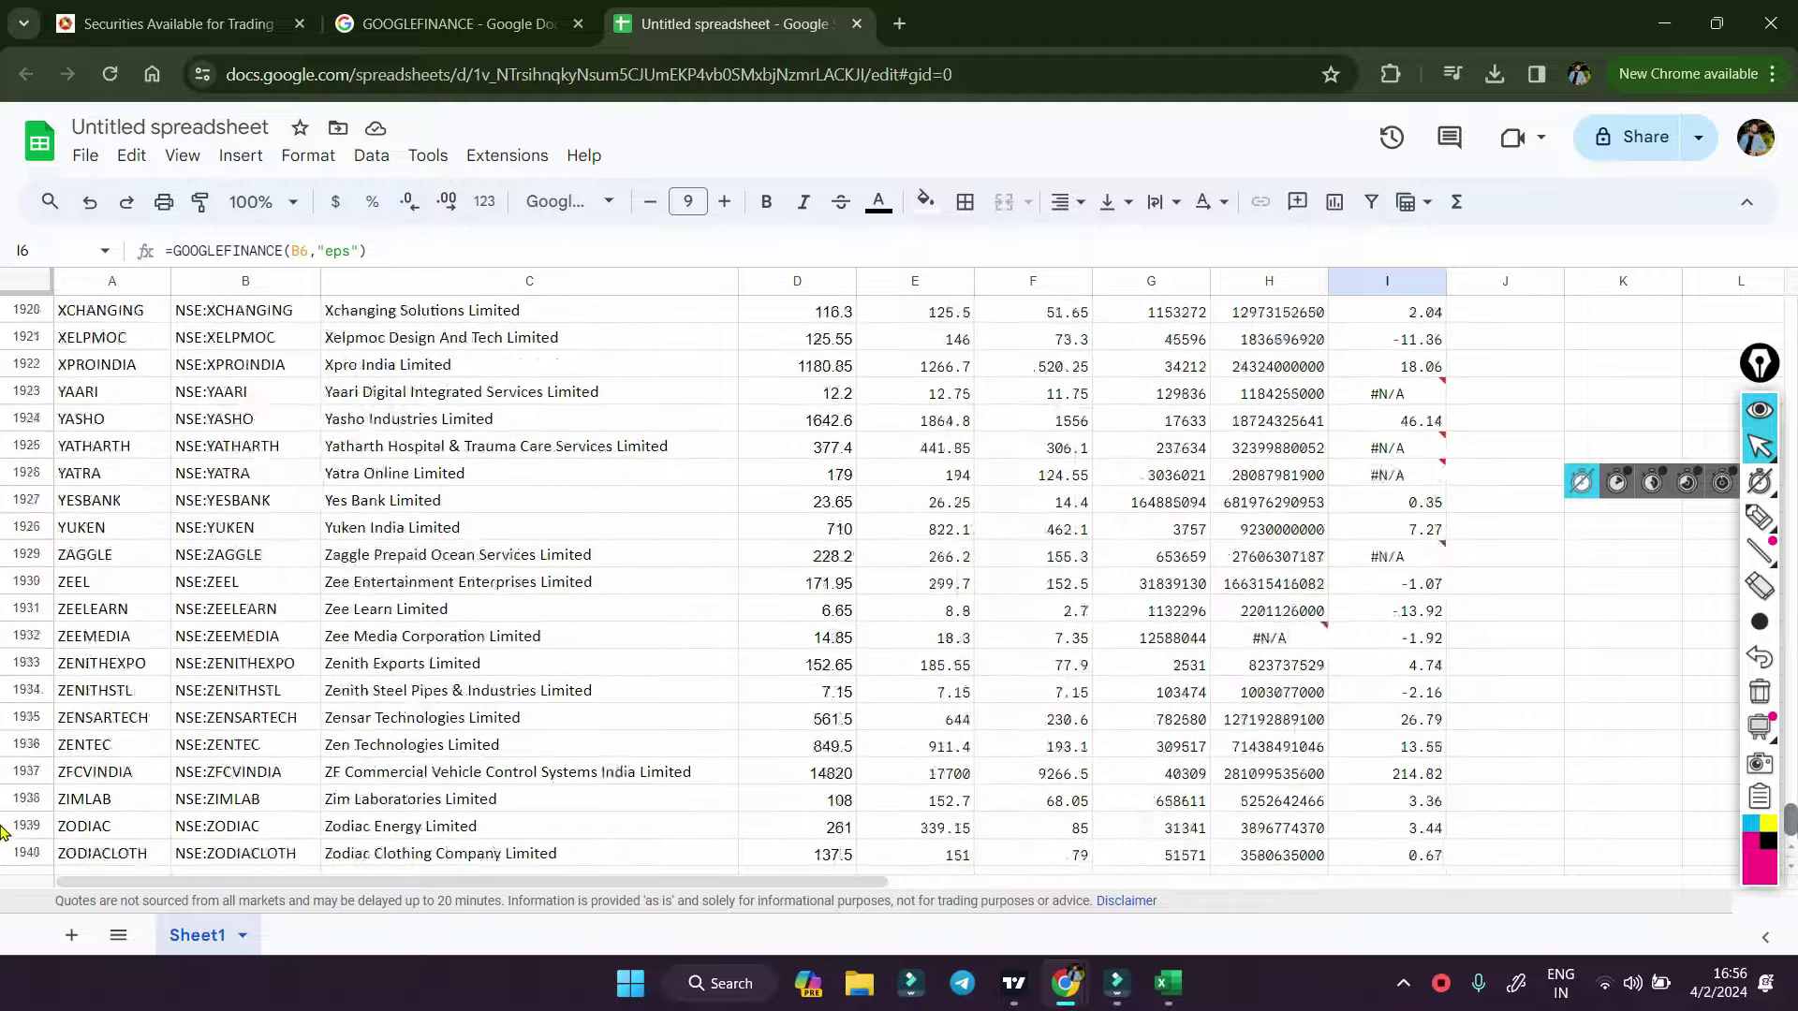
{"action": "scroll", "coordinate": [3, 828], "scroll_direction": "down", "scroll_amount": 3}
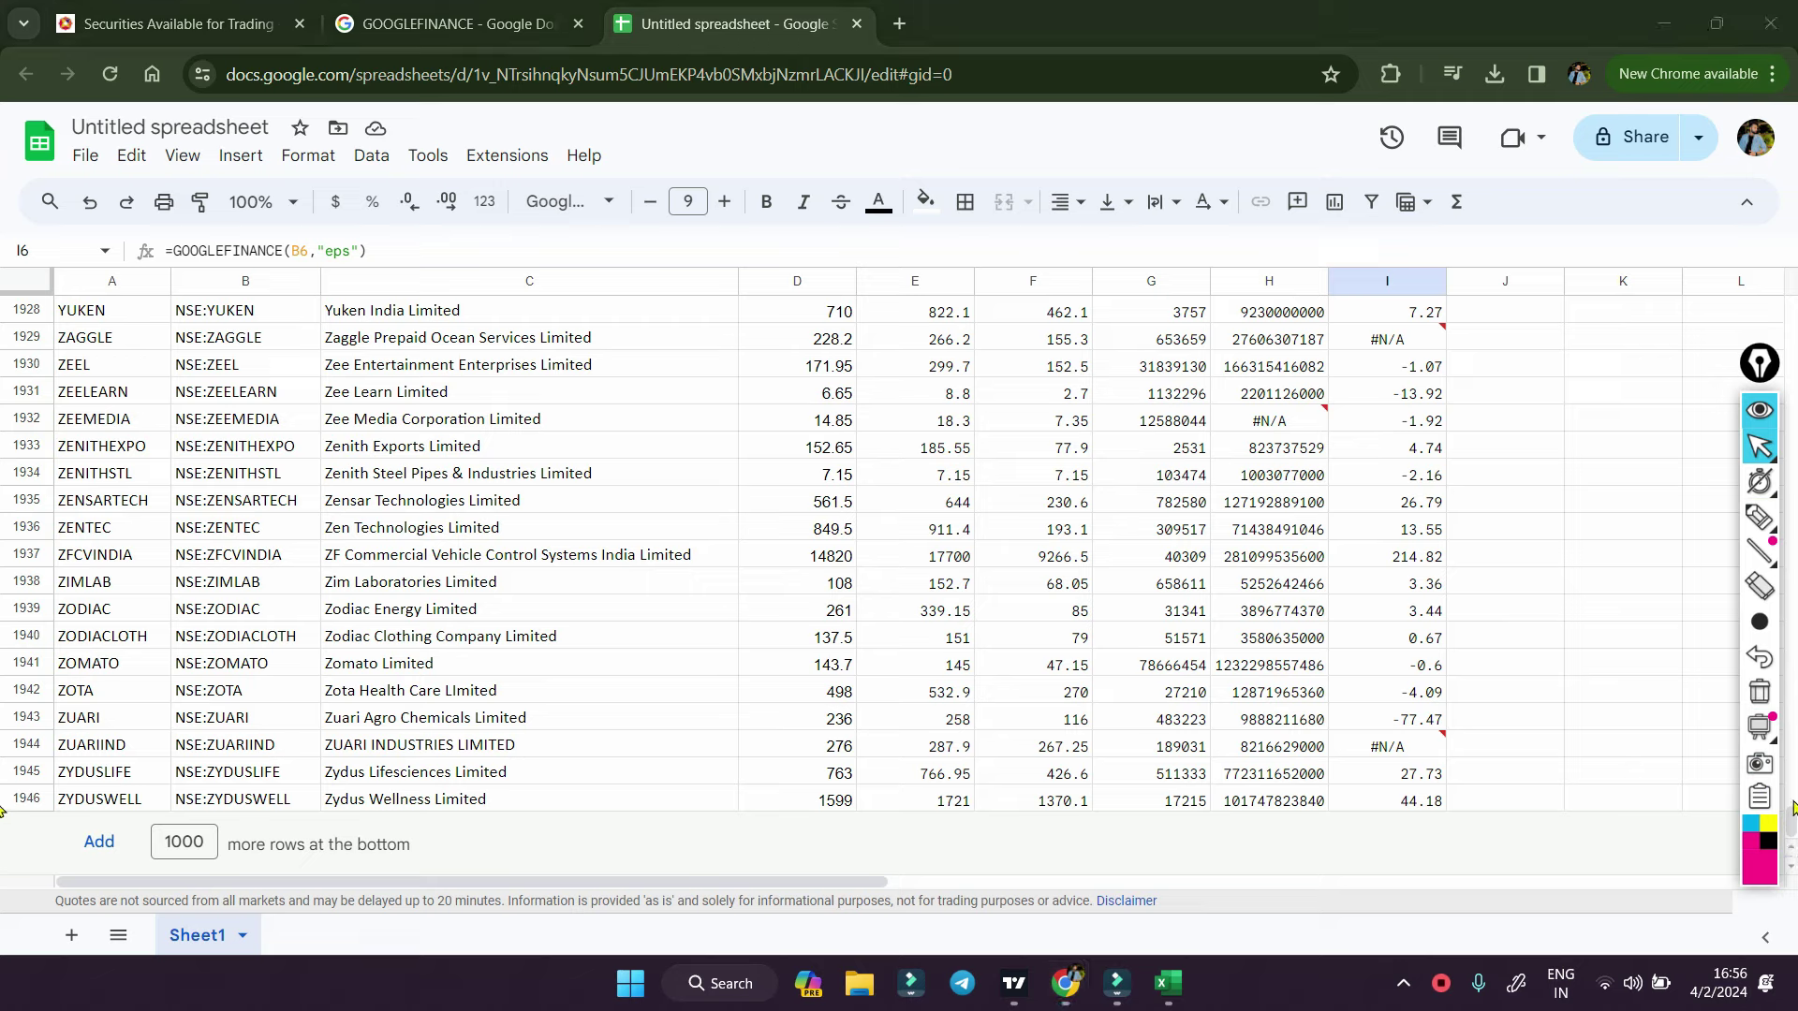
{"action": "mouse_move", "coordinate": [1759, 551]}
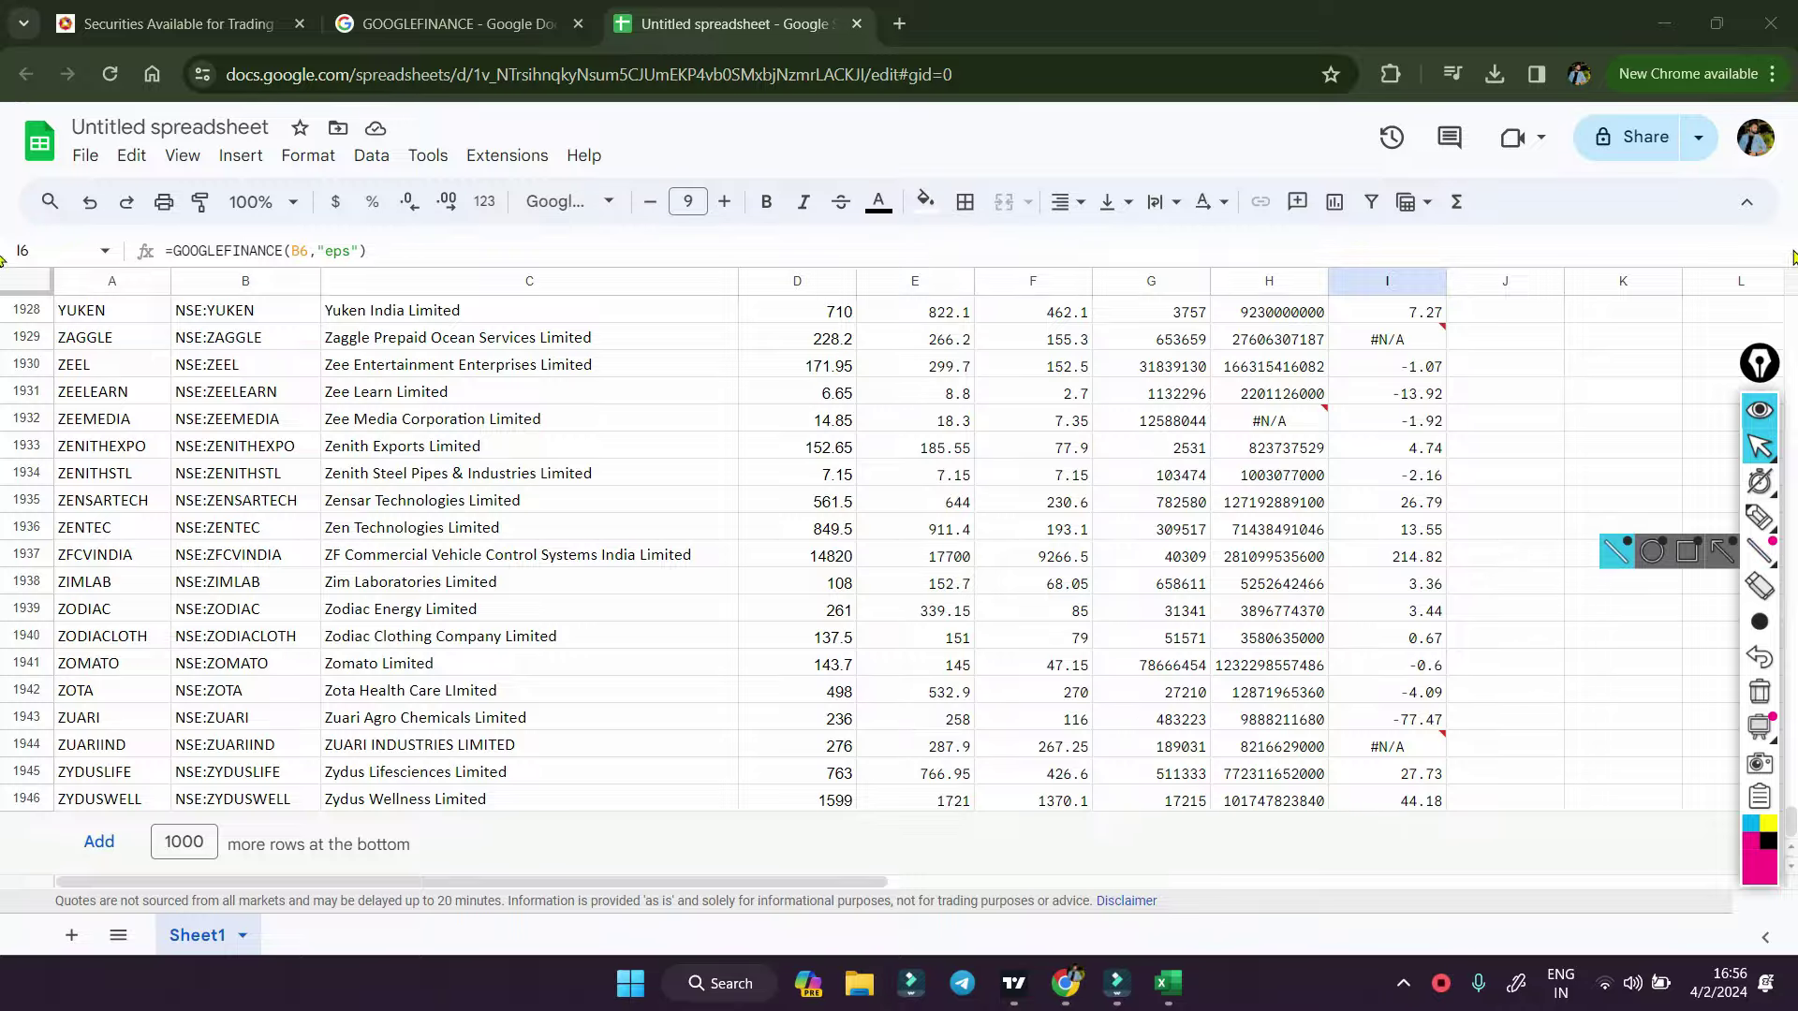
{"action": "scroll", "coordinate": [1789, 309], "scroll_direction": "up", "scroll_amount": 15}
{"action": "scroll", "coordinate": [1789, 309], "scroll_direction": "up", "scroll_amount": 15}
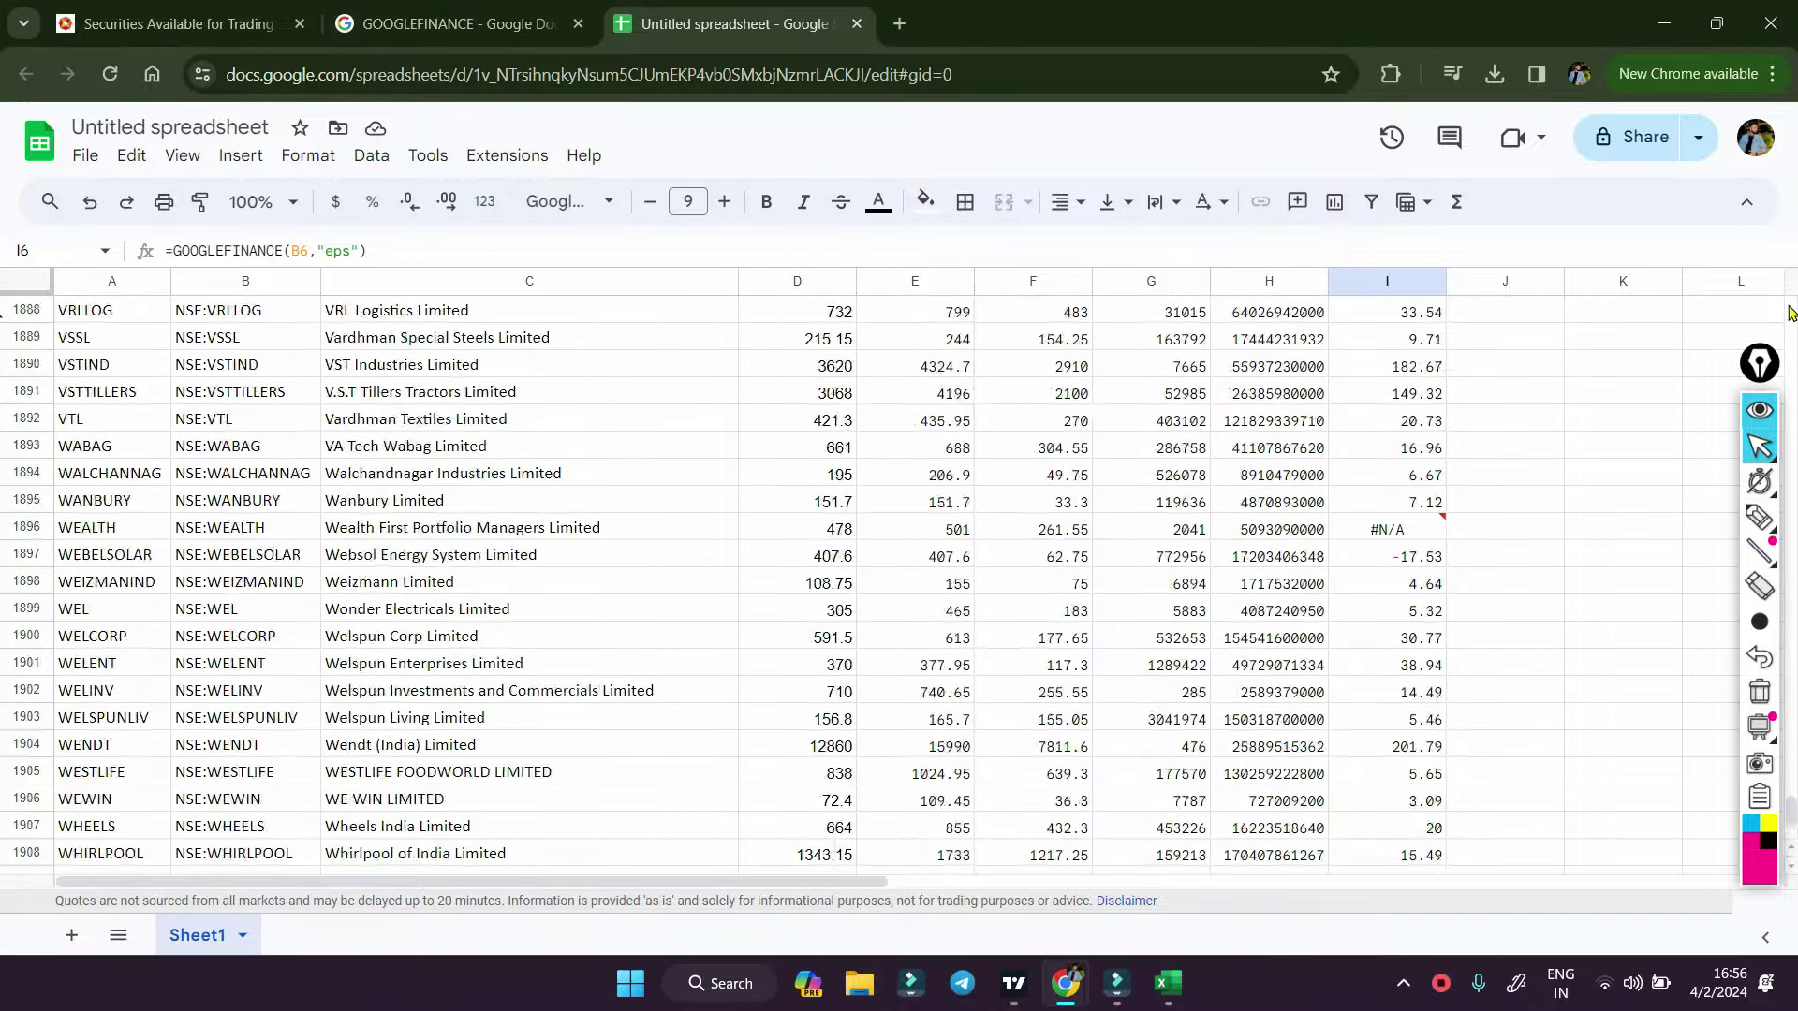
{"action": "scroll", "coordinate": [1789, 309], "scroll_direction": "up", "scroll_amount": 20}
{"action": "scroll", "coordinate": [1789, 312], "scroll_direction": "up", "scroll_amount": 20}
{"action": "scroll", "coordinate": [1789, 312], "scroll_direction": "up", "scroll_amount": 20}
{"action": "scroll", "coordinate": [1788, 312], "scroll_direction": "up", "scroll_amount": 20}
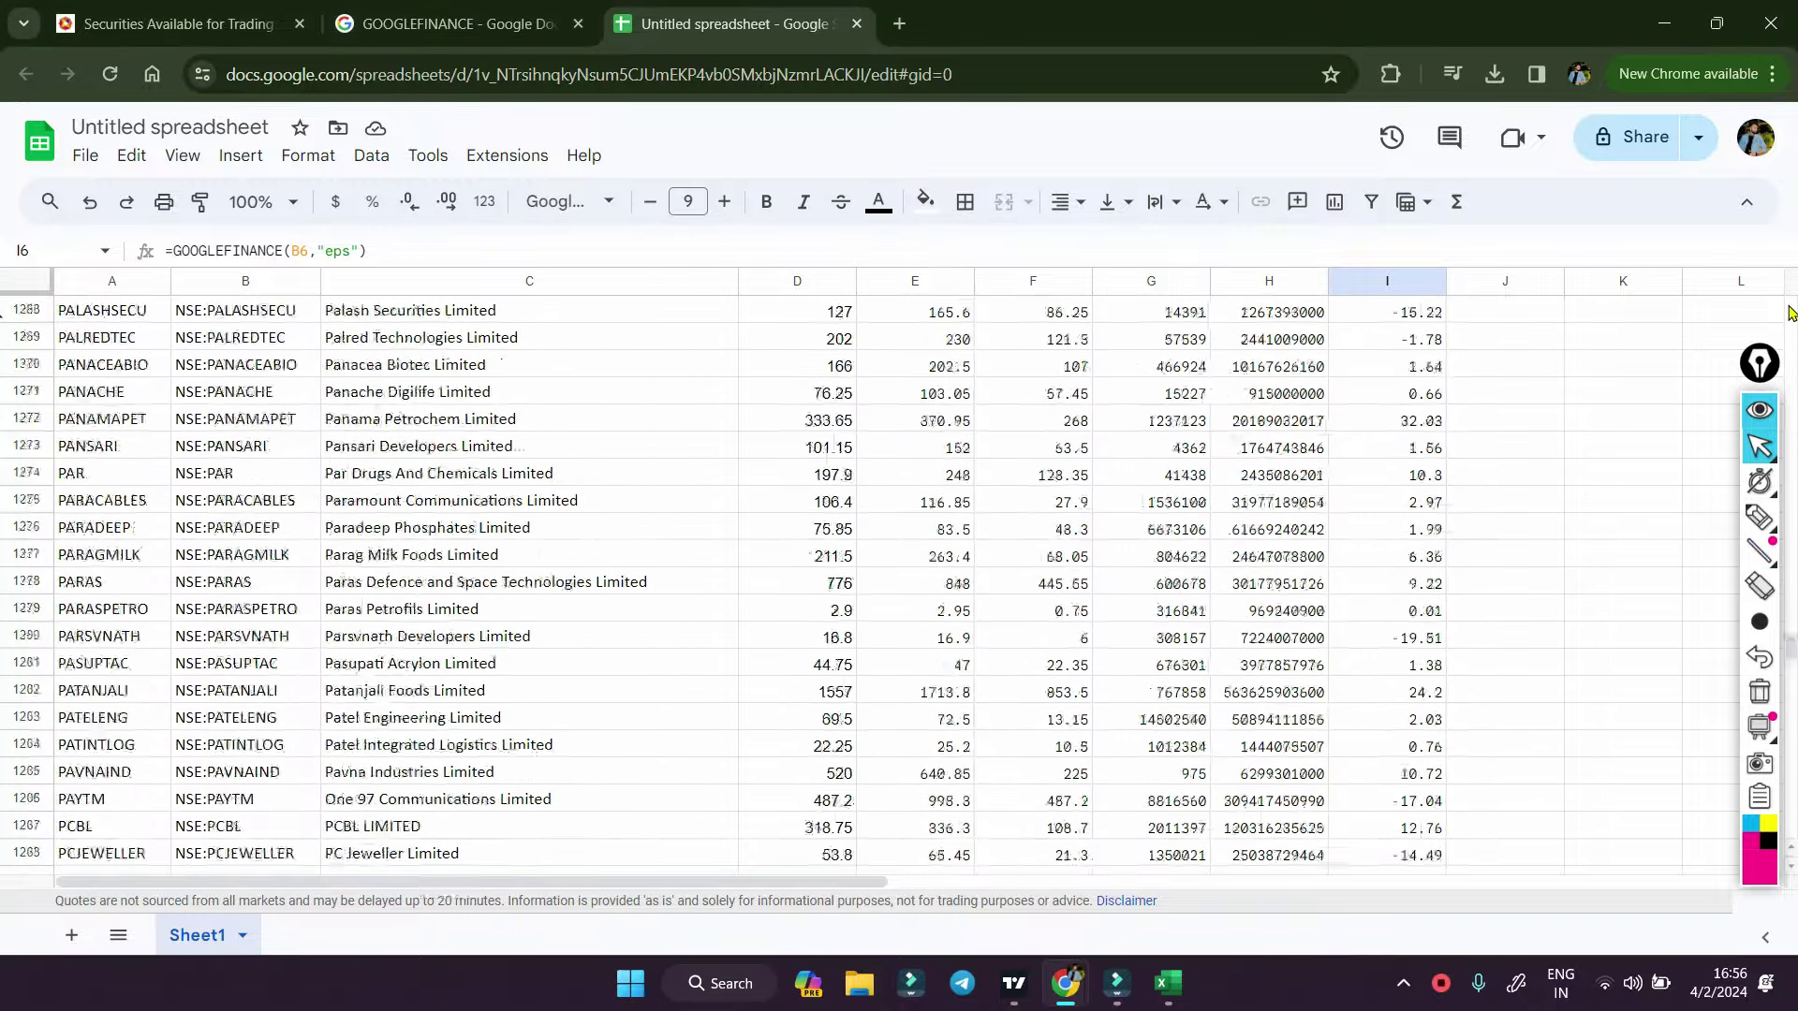
{"action": "scroll", "coordinate": [1789, 312], "scroll_direction": "up", "scroll_amount": 20}
{"action": "scroll", "coordinate": [1789, 311], "scroll_direction": "up", "scroll_amount": 20}
{"action": "scroll", "coordinate": [1789, 311], "scroll_direction": "up", "scroll_amount": 20}
{"action": "scroll", "coordinate": [1789, 312], "scroll_direction": "up", "scroll_amount": 20}
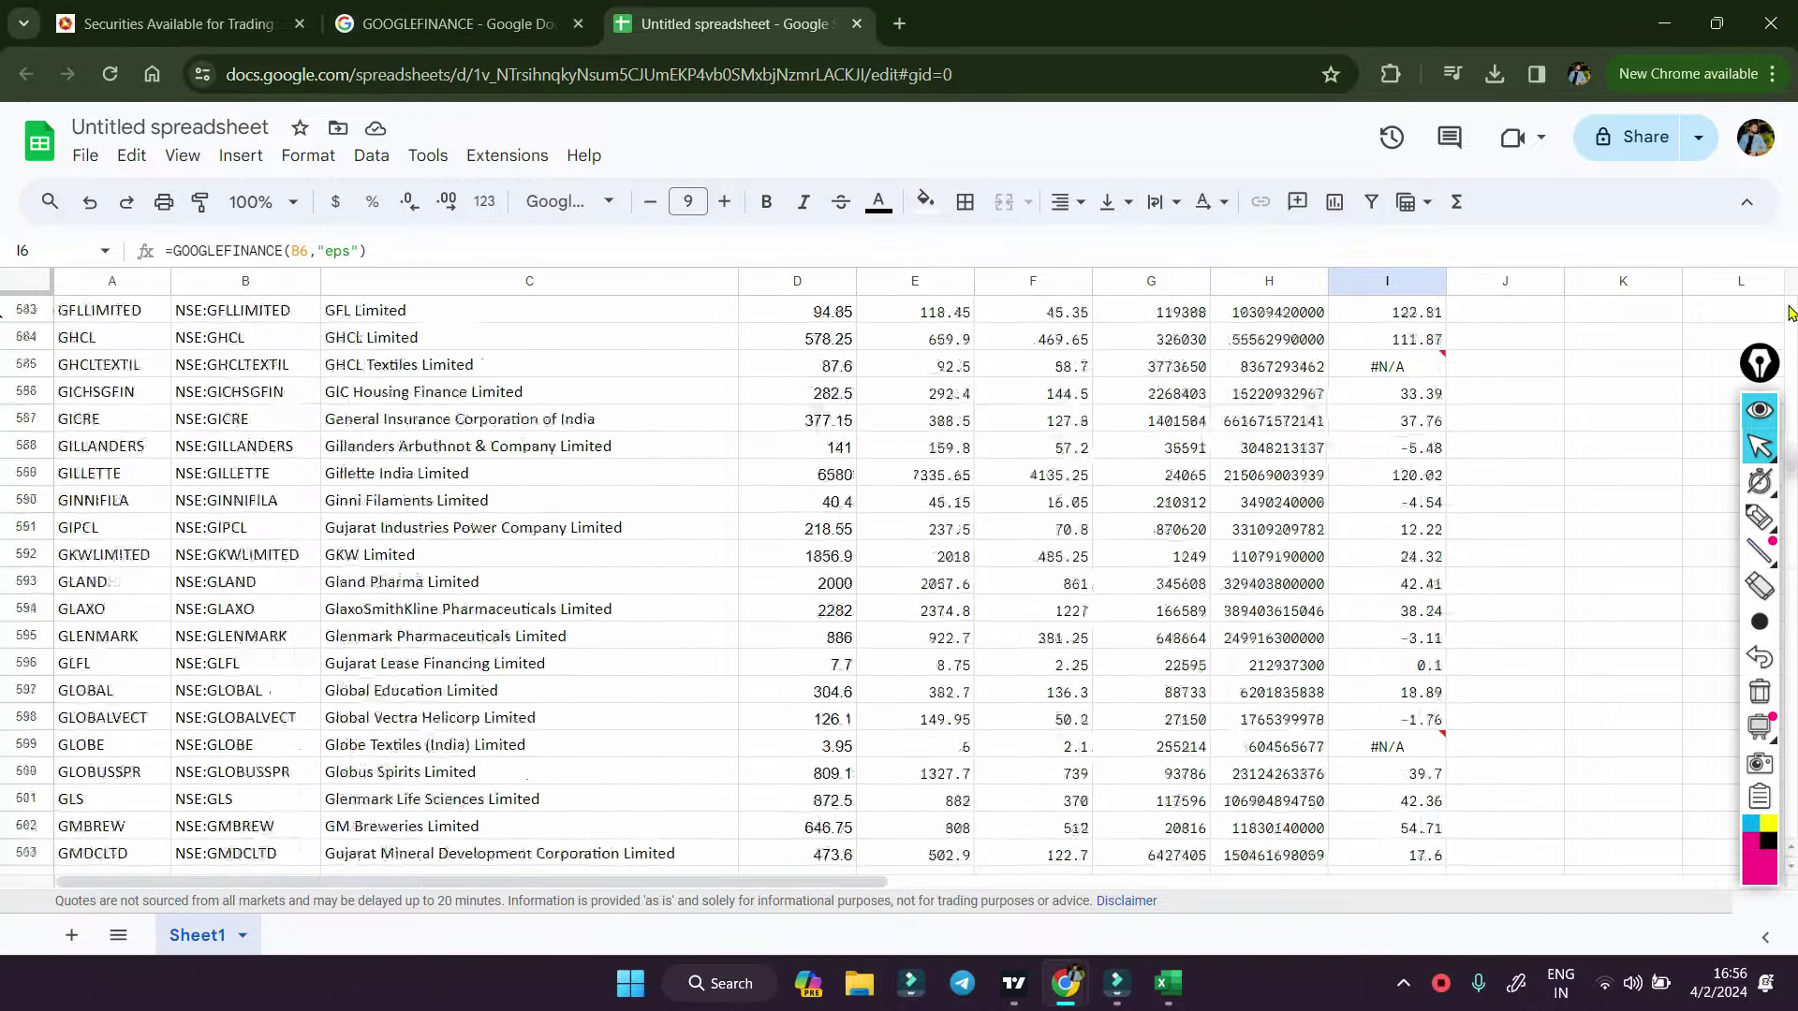